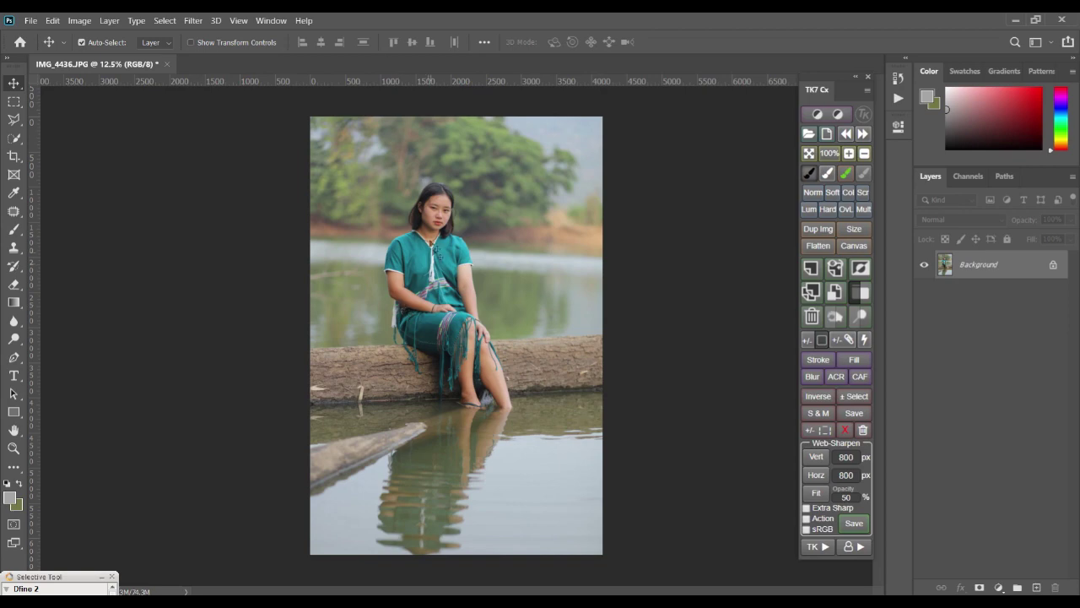
- Duplicate the Background layer of the portrait
scroll(429, 232, up, 3)
drag(466, 212, 492, 294)
scroll(491, 293, up, 1)
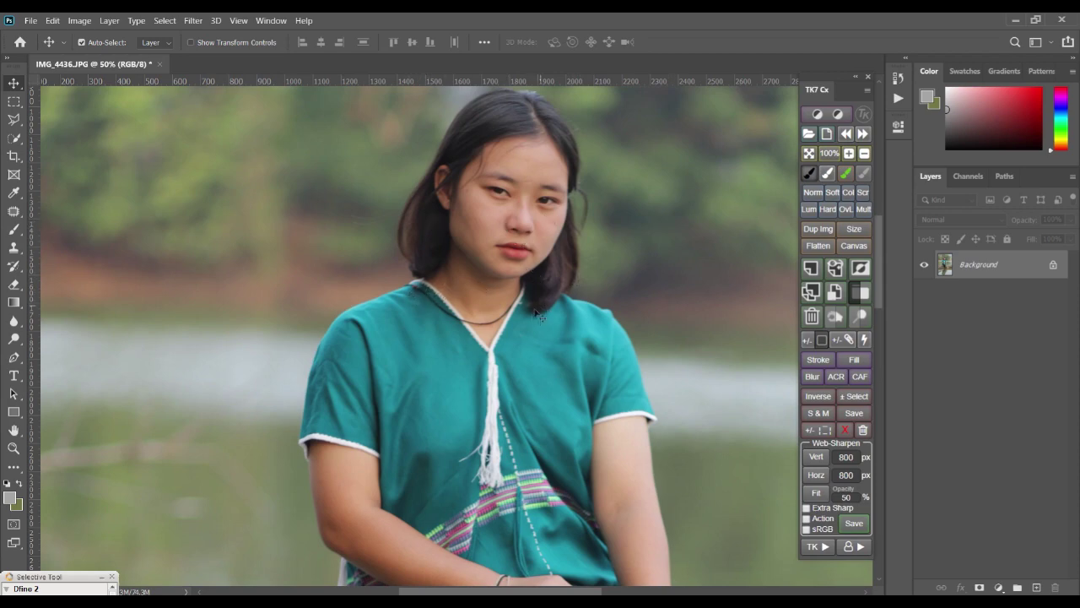
drag(532, 314, 504, 289)
scroll(504, 288, down, 1)
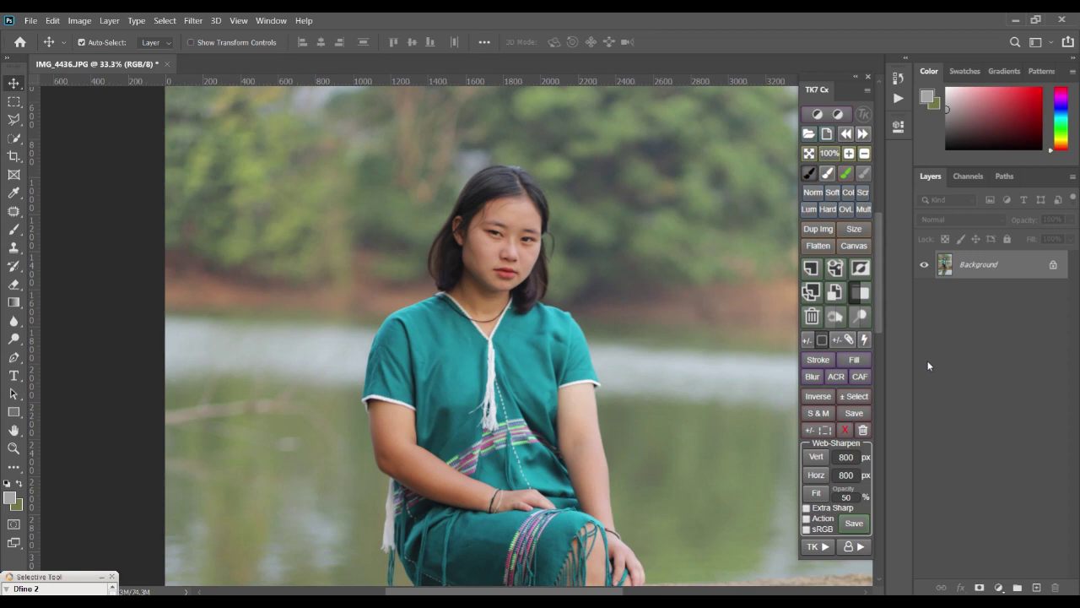
drag(995, 271, 1036, 588)
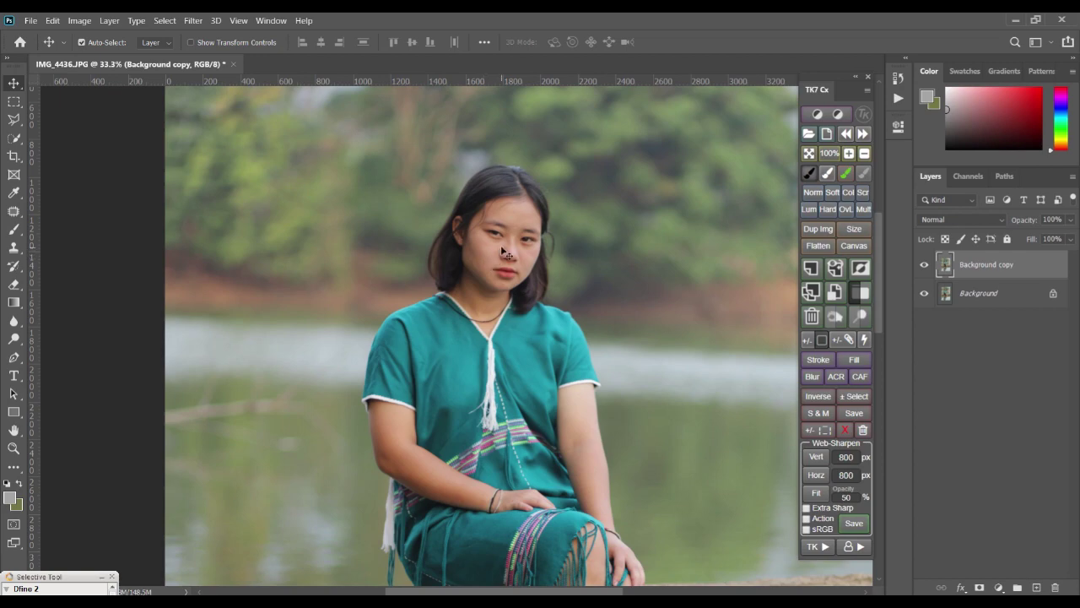
- Open the Camera Raw Filter on the duplicated background layer
ctrl+click(510, 255)
ctrl+click(509, 255)
drag(510, 254, 420, 300)
ctrl+click(420, 301)
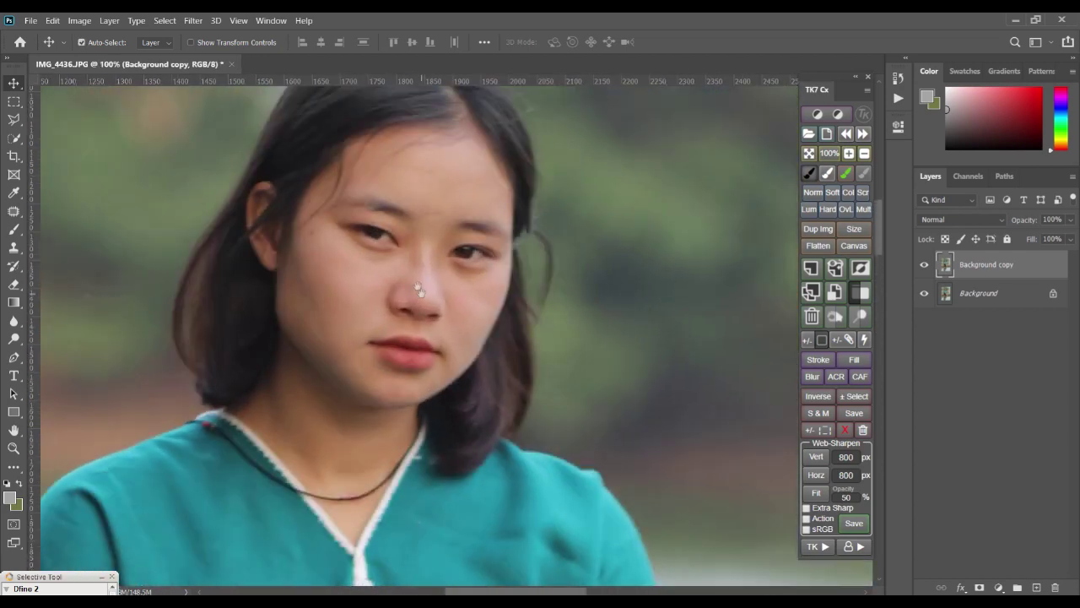
click(187, 22)
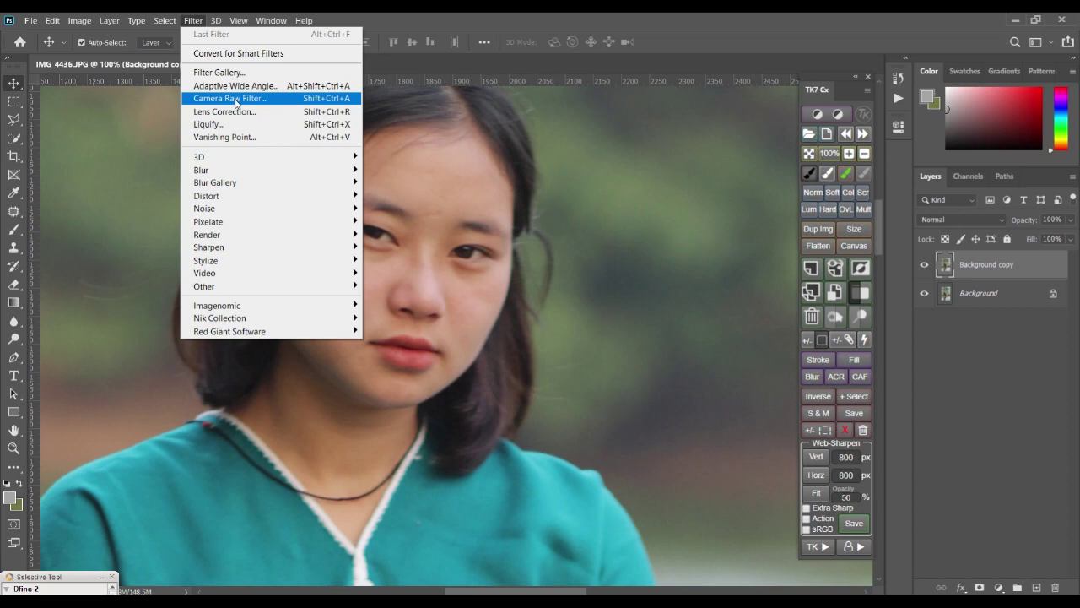
click(298, 100)
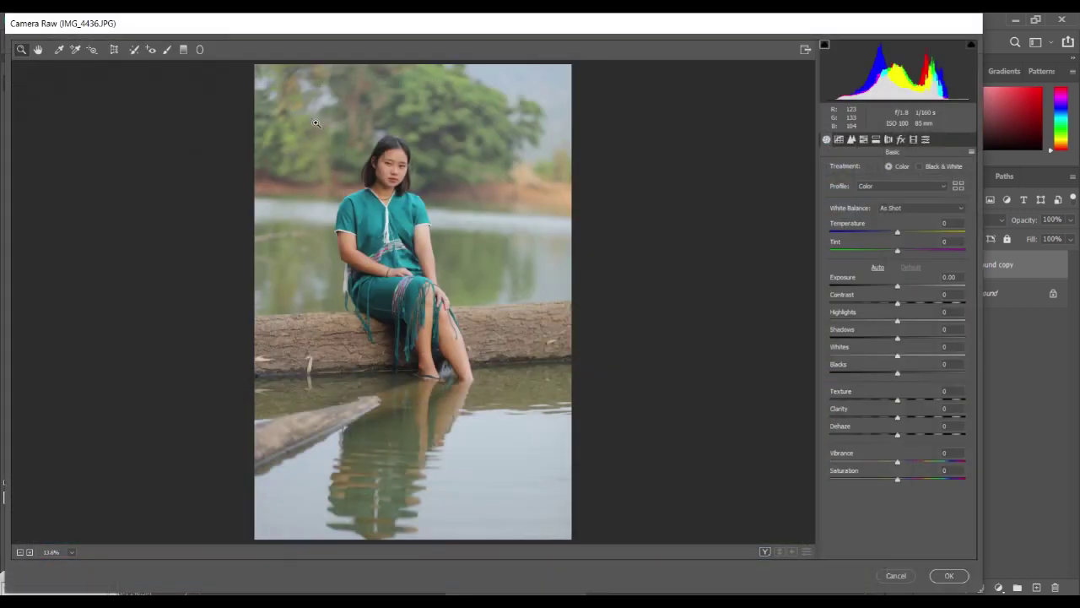
- Raise Exposure to +0.30 and Contrast to +19 in the basic adjustments
click(400, 180)
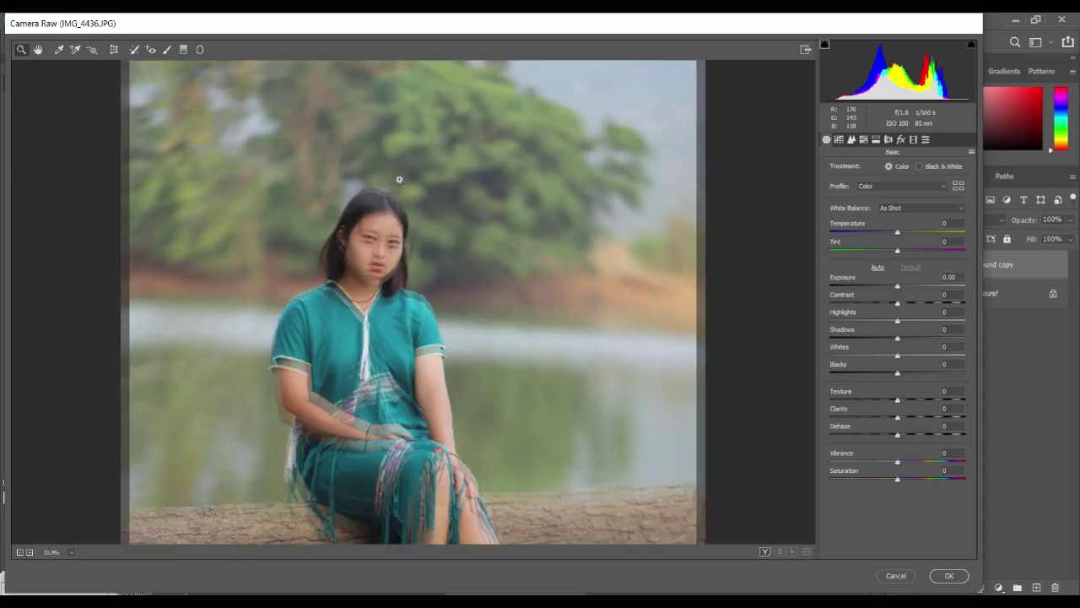
drag(395, 372, 506, 68)
alt+click(497, 245)
drag(582, 329, 624, 211)
drag(452, 306, 448, 301)
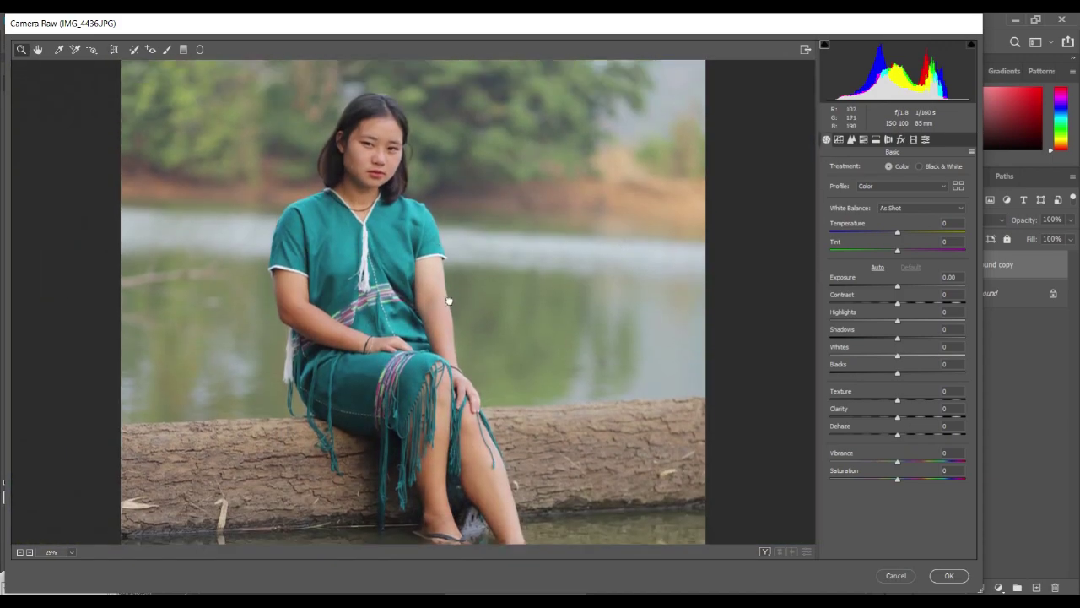
scroll(449, 301, up, 1)
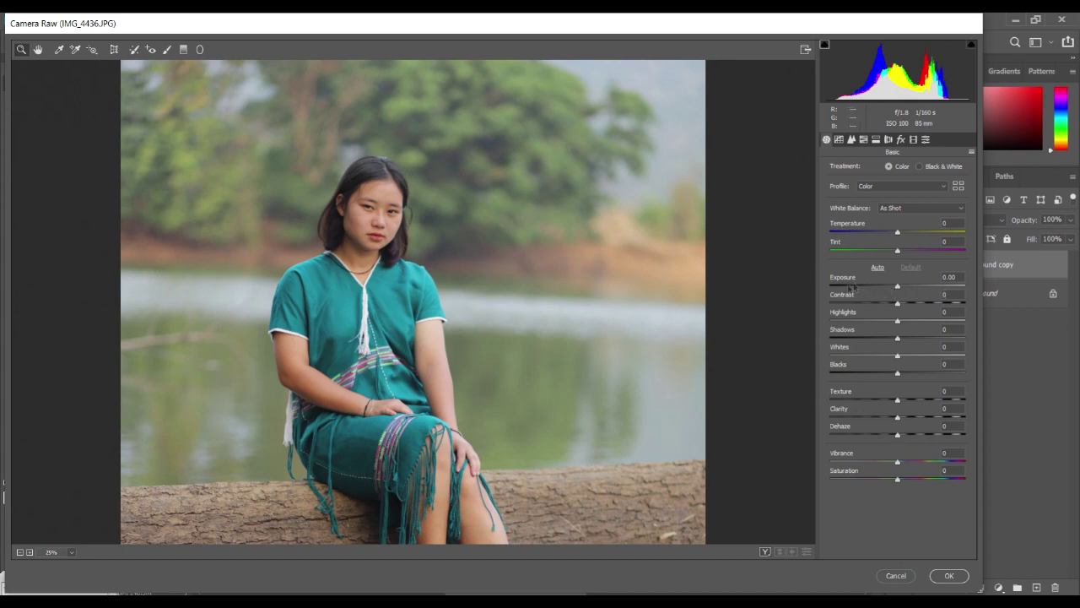
click(901, 288)
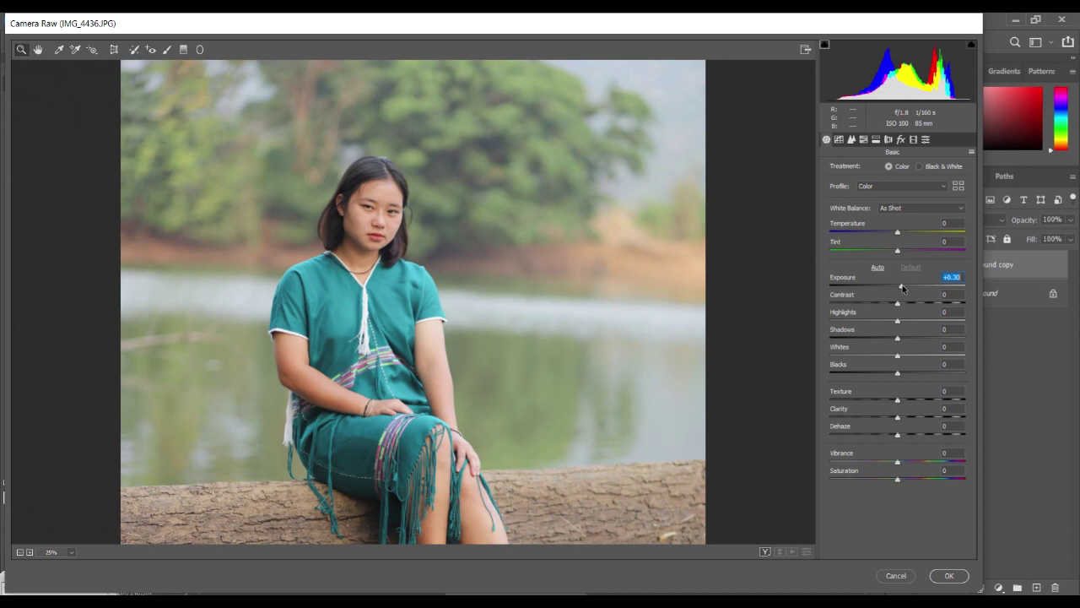
drag(901, 288, 900, 291)
mouse_move(898, 306)
mouse_down()
mouse_move(923, 306)
mouse_move(910, 312)
mouse_up()
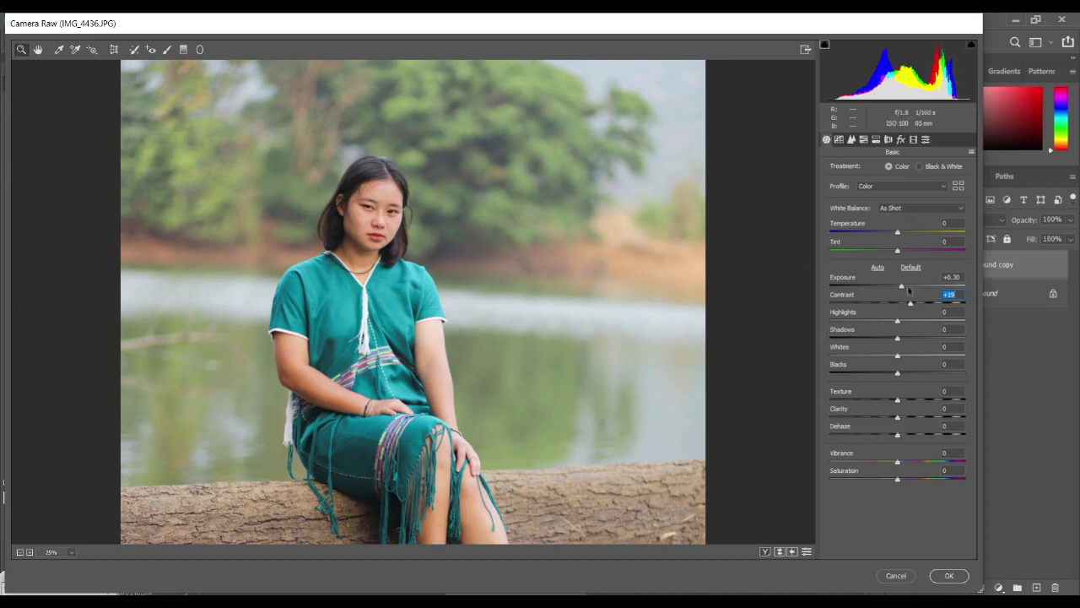
- Turn on the highlight clipping warning and set Exposure to +0.65
drag(903, 290, 941, 290)
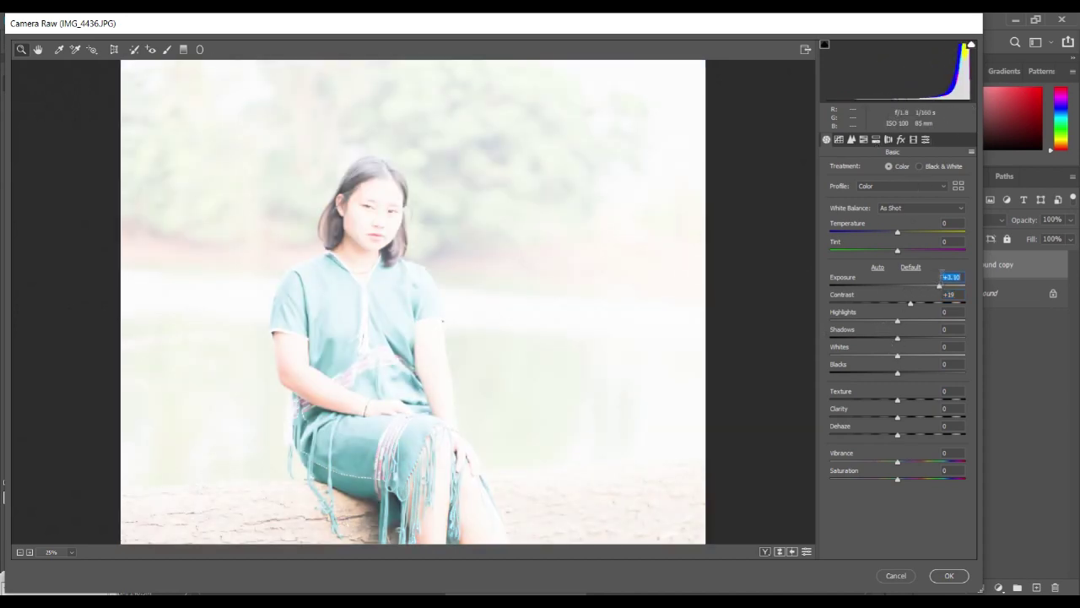
click(971, 44)
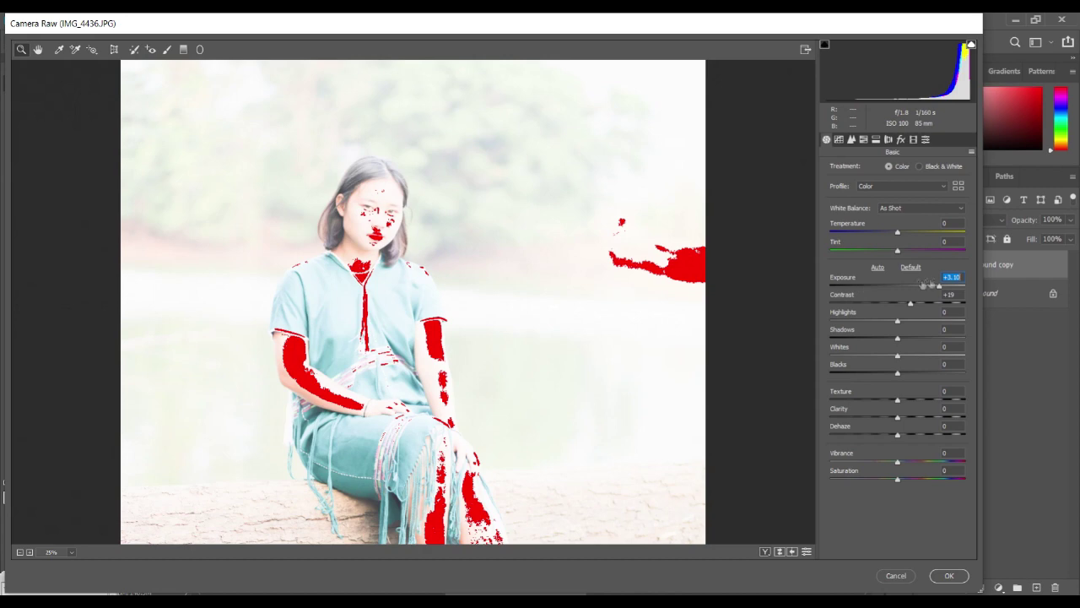
drag(937, 287, 905, 288)
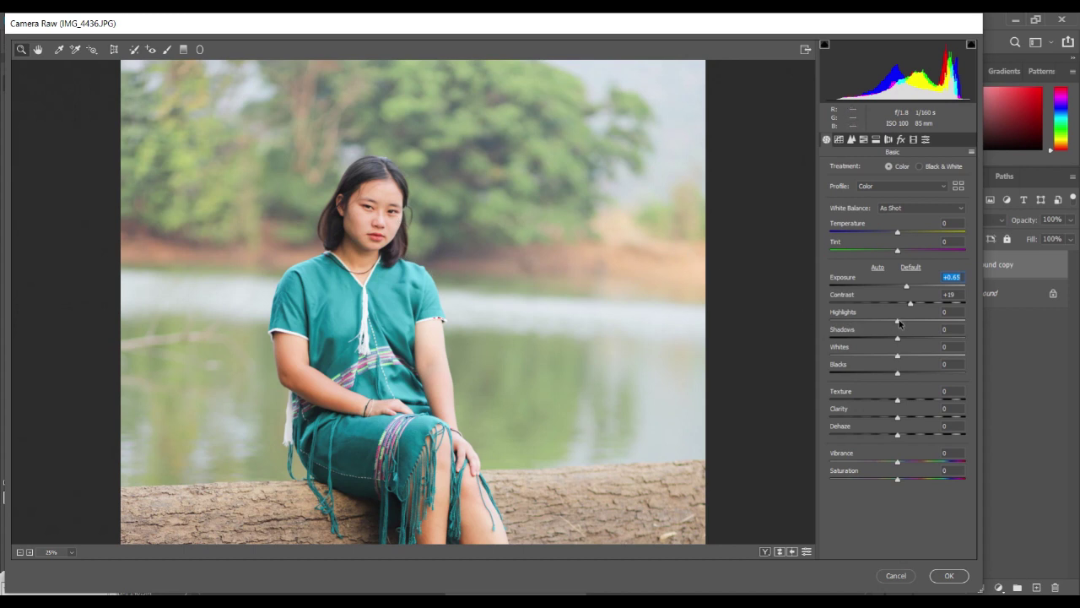
- Lower Highlights to -28 while checking the woman's face up close
drag(898, 322, 885, 322)
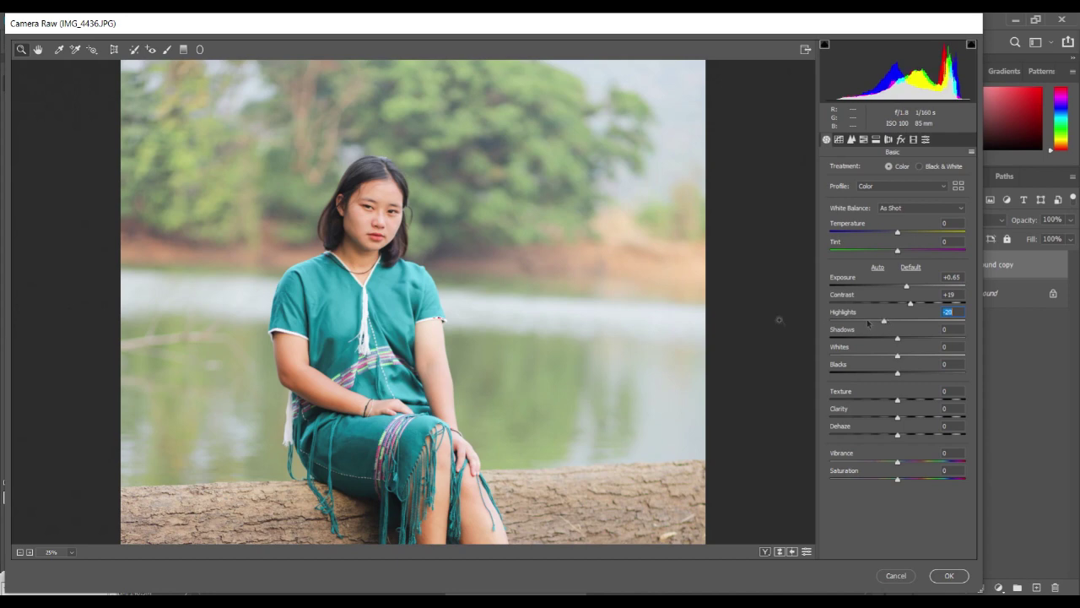
click(351, 246)
click(350, 246)
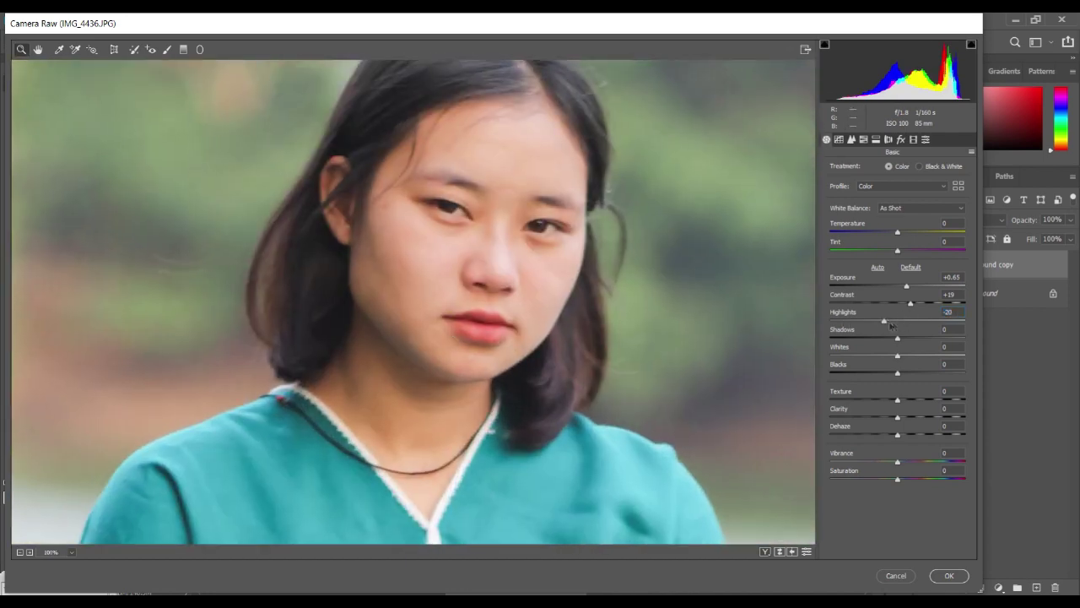
drag(890, 325, 877, 323)
- Raise Shadows to +24 while checking the dark areas around the jaw and neck
drag(900, 338, 902, 340)
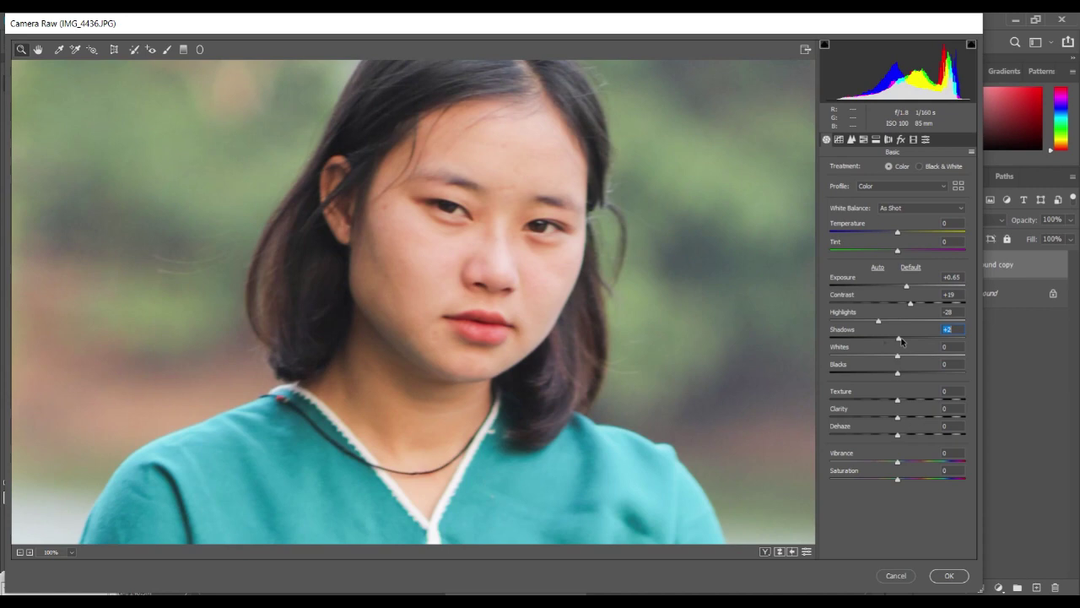
click(375, 341)
click(375, 341)
drag(414, 344, 450, 329)
scroll(471, 327, down, 3)
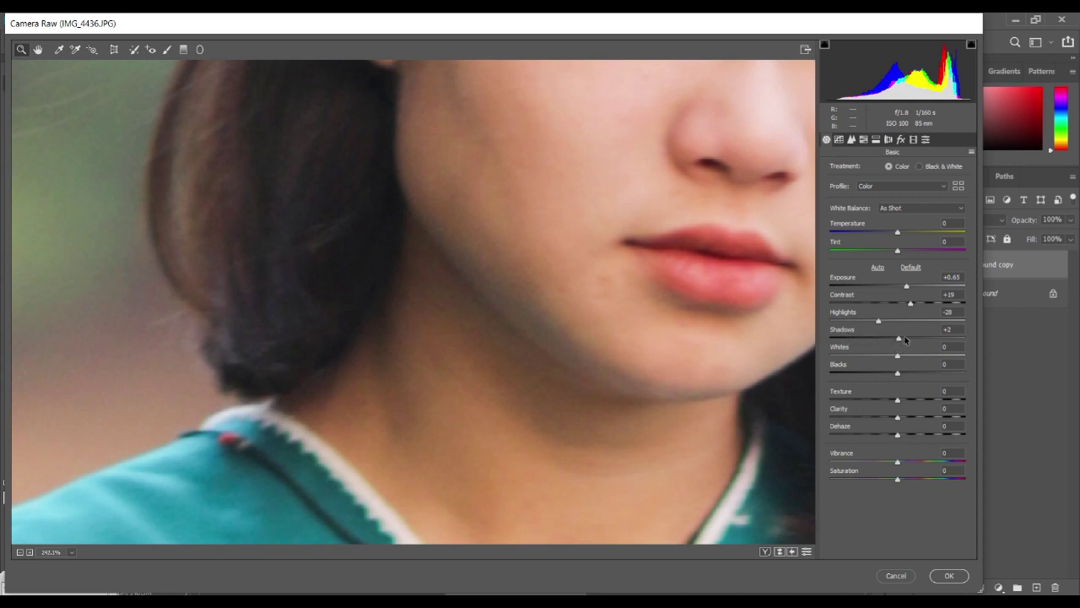
drag(899, 339, 912, 342)
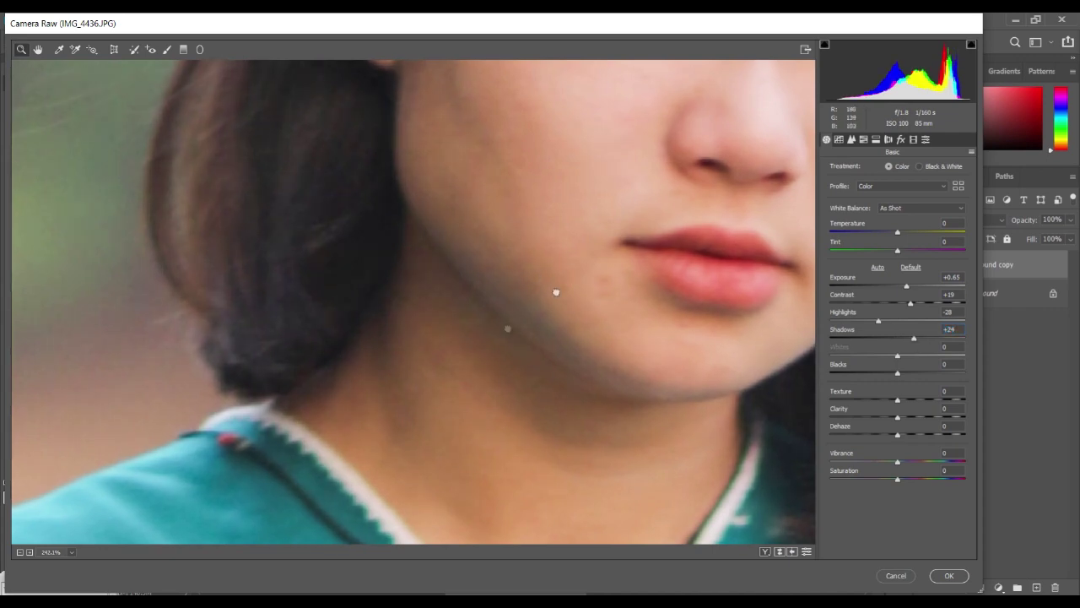
- Lower Whites to -8 to reduce clipping on the arm and the white shirt trim
drag(567, 285, 497, 333)
alt+click(494, 334)
drag(547, 273, 536, 383)
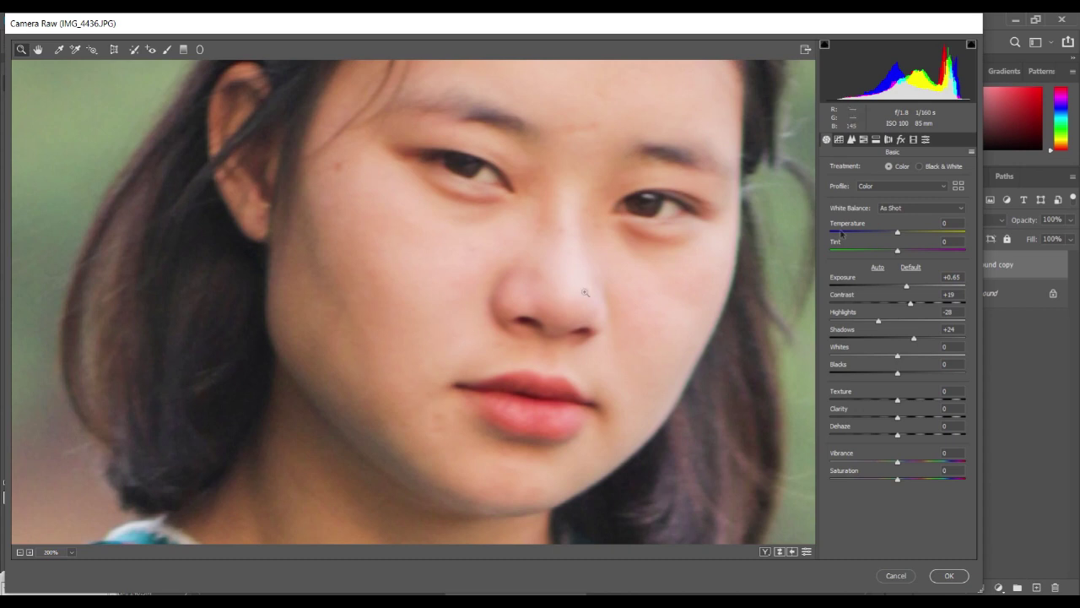
alt+click(511, 358)
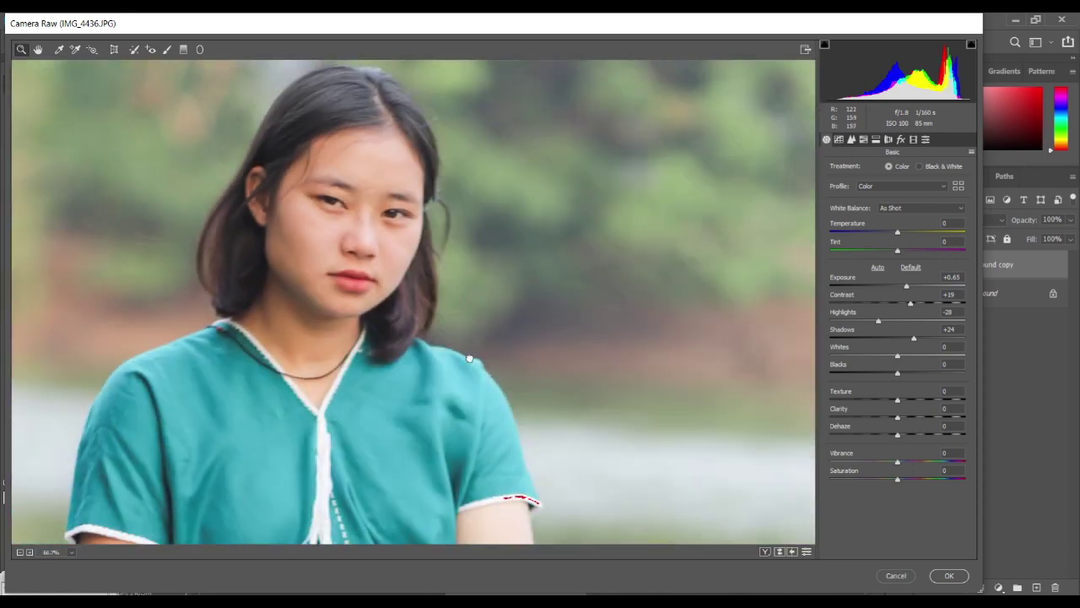
click(470, 360)
drag(336, 239, 586, 439)
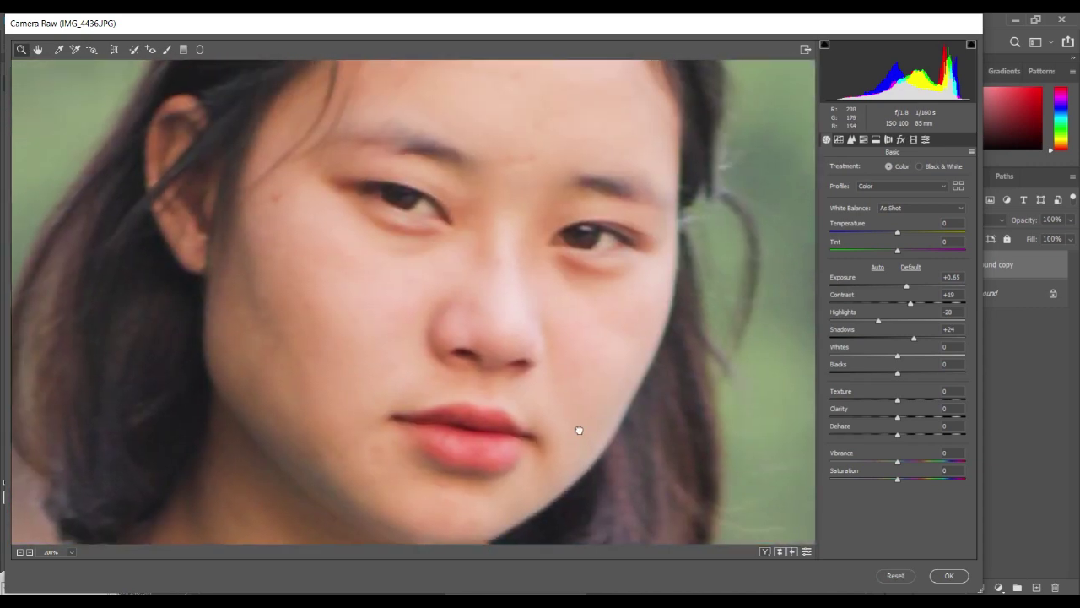
key(ctrl+minus)
key(ctrl+minus)
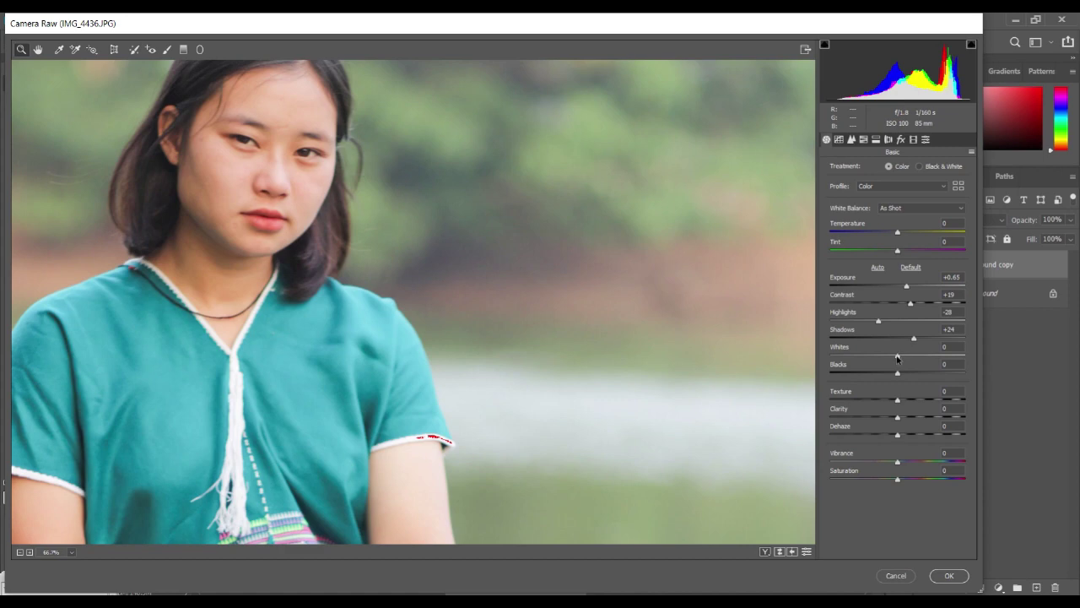
drag(897, 357, 929, 359)
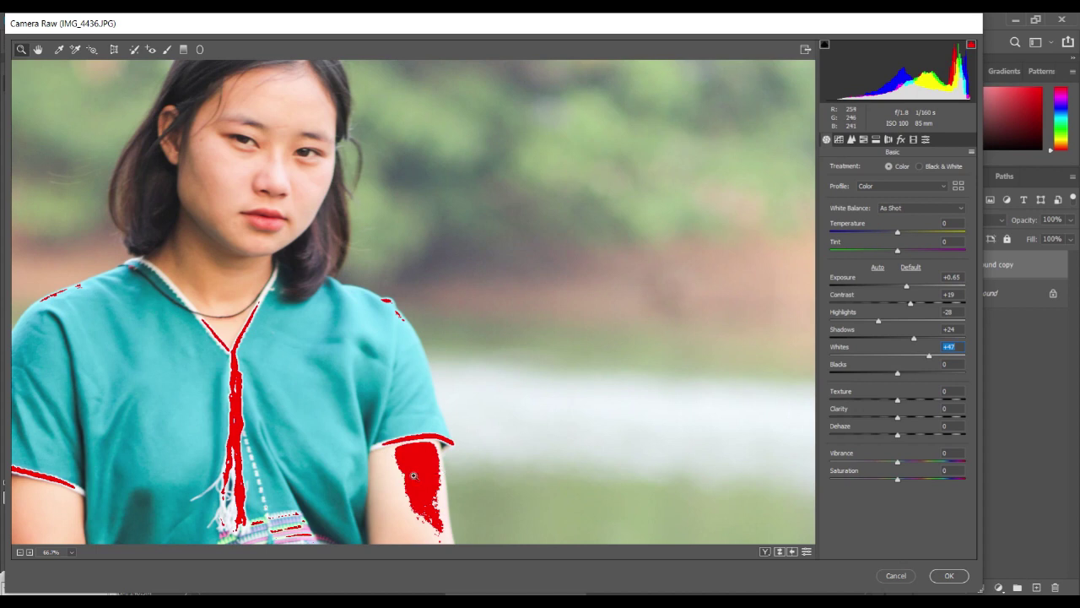
drag(929, 355, 889, 361)
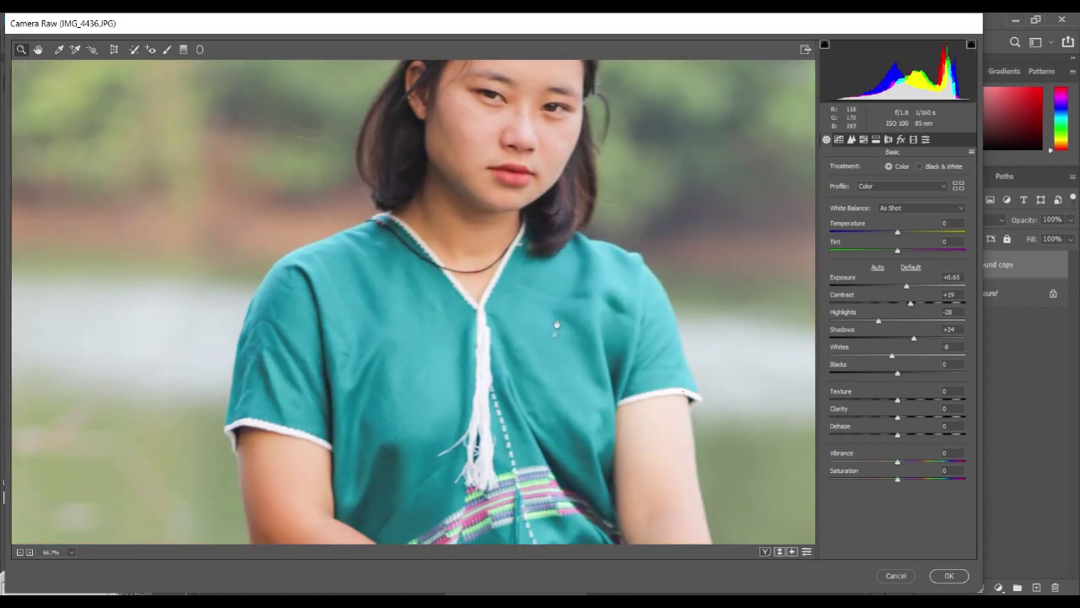
- Set Texture to -20 and Clarity to +3 to soften the skin
drag(556, 325, 554, 380)
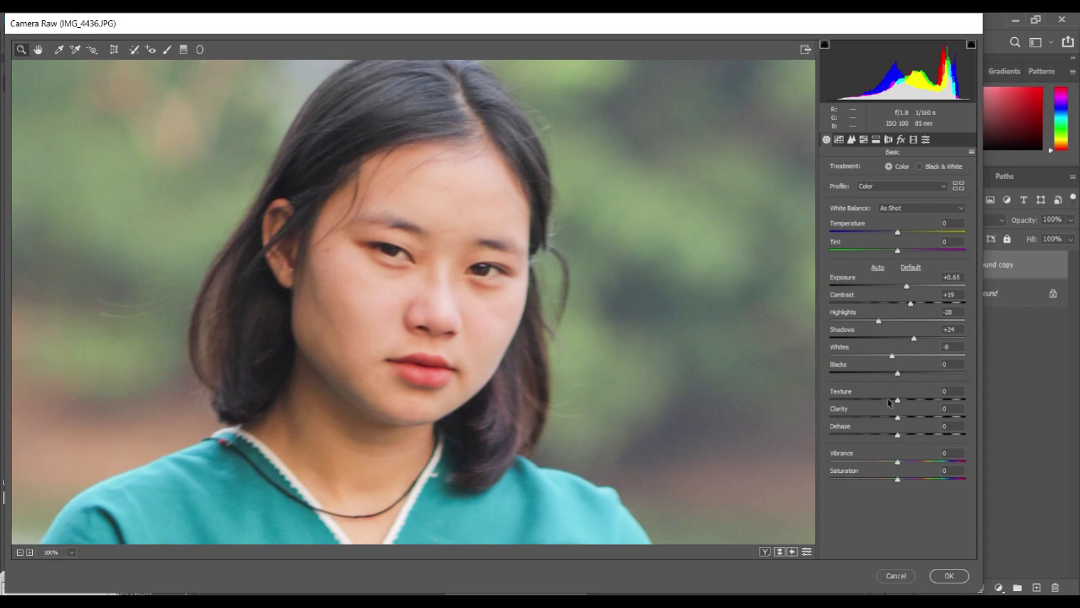
drag(897, 403, 873, 412)
drag(881, 412, 884, 413)
drag(896, 416, 906, 417)
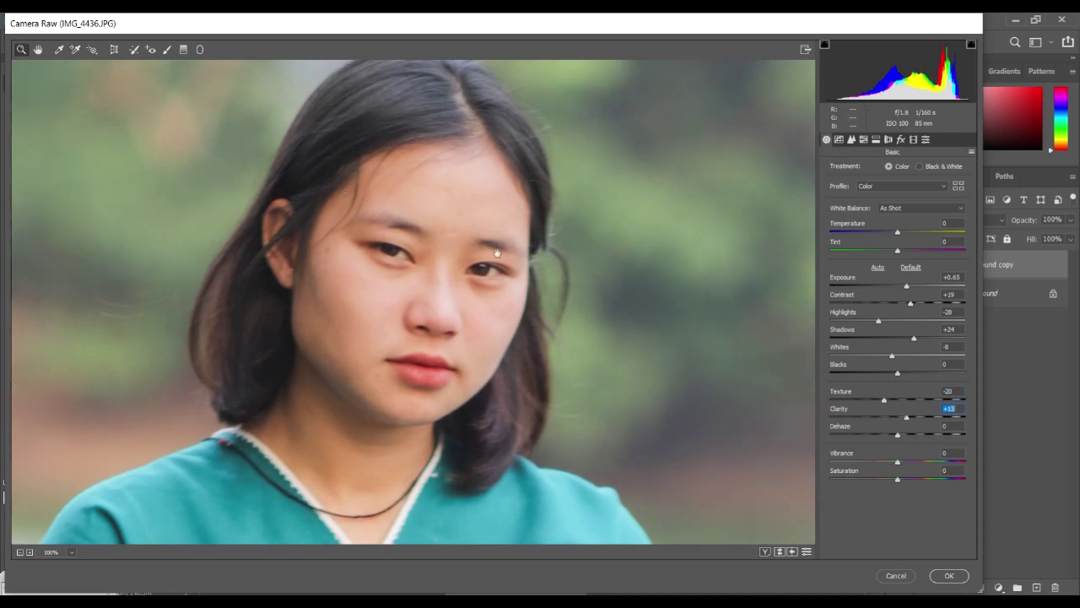
alt+click(343, 188)
drag(507, 273, 507, 249)
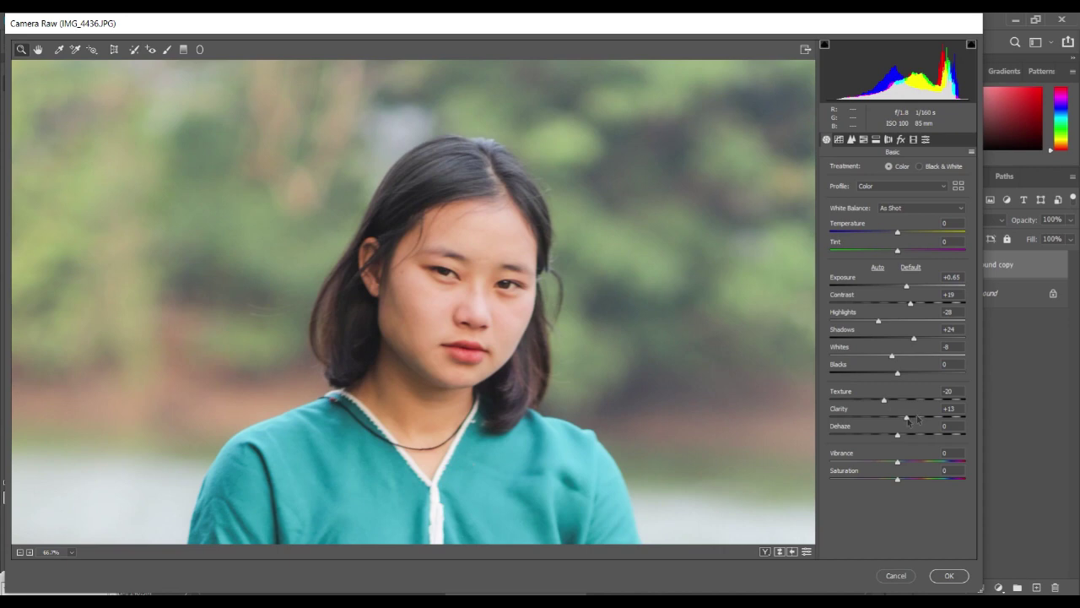
mouse_move(907, 417)
mouse_down()
mouse_move(956, 417)
mouse_move(822, 417)
mouse_move(894, 417)
mouse_move(900, 431)
mouse_up()
- Set Vibrance to +28 and Saturation to +7 while viewing the whole photo
alt+click(490, 369)
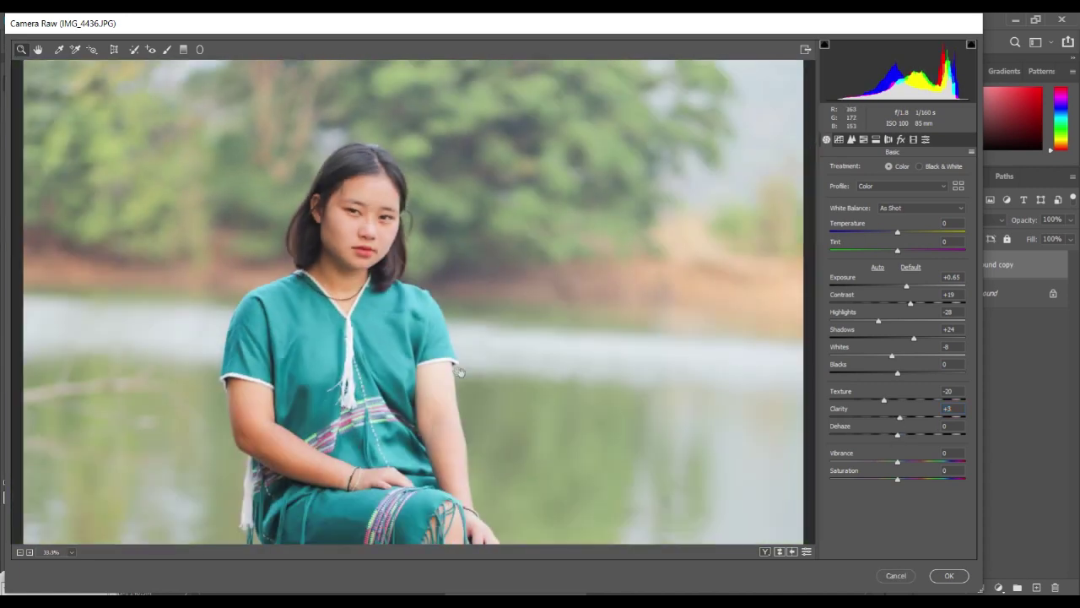
alt+click(456, 368)
alt+click(465, 347)
alt+click(465, 347)
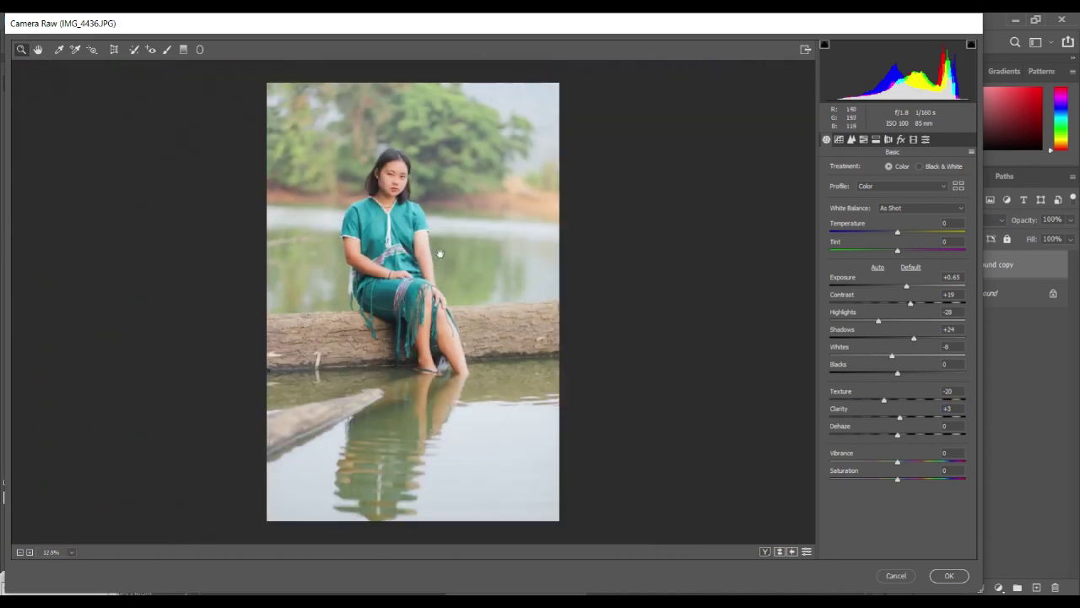
drag(897, 462, 906, 466)
mouse_move(905, 466)
mouse_down()
mouse_move(917, 464)
mouse_move(903, 481)
mouse_up()
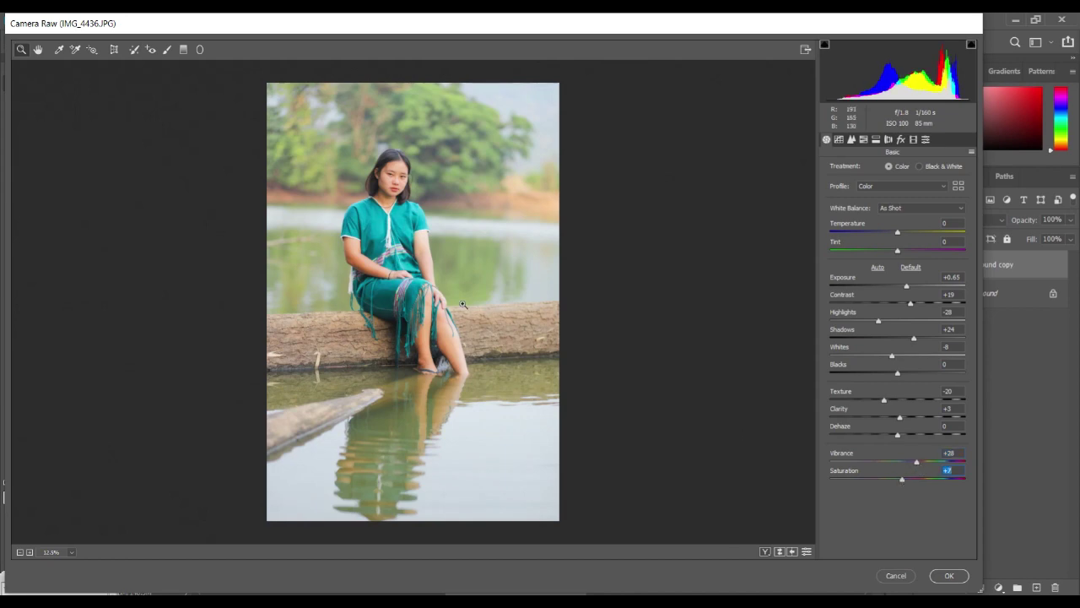
- Examine the adjusted face at 100% and show the Tone Curve's point curve settings
drag(402, 197, 727, 90)
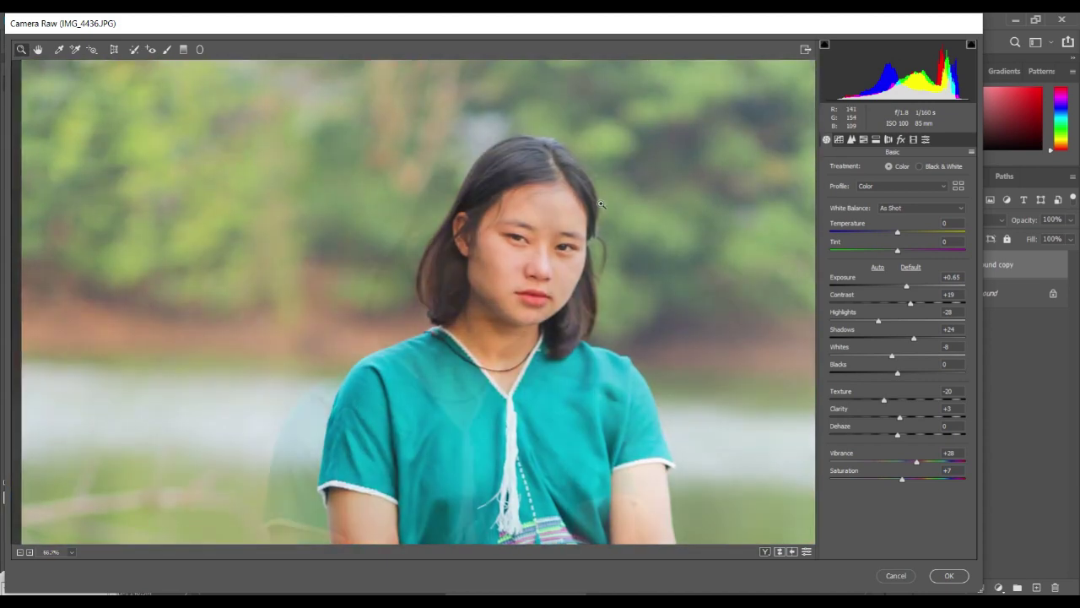
click(606, 212)
drag(305, 364, 487, 276)
click(481, 288)
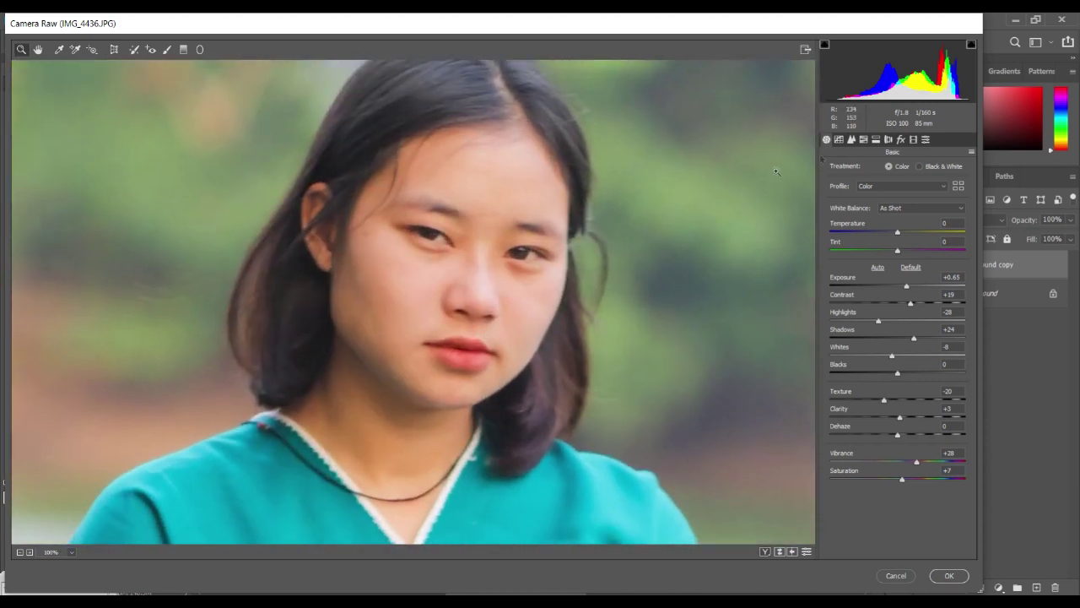
click(865, 140)
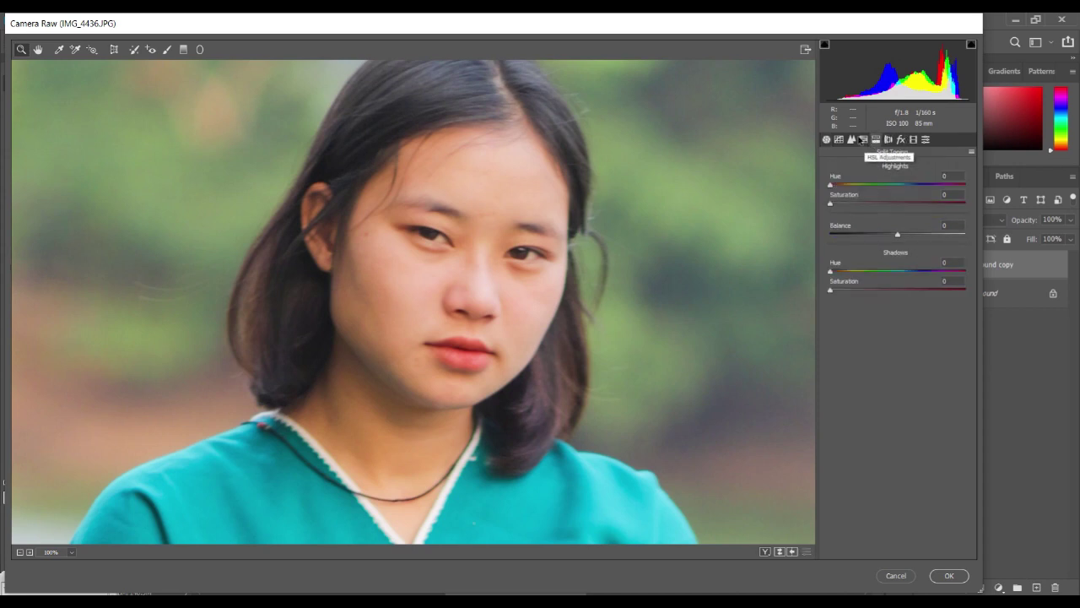
click(852, 140)
click(839, 140)
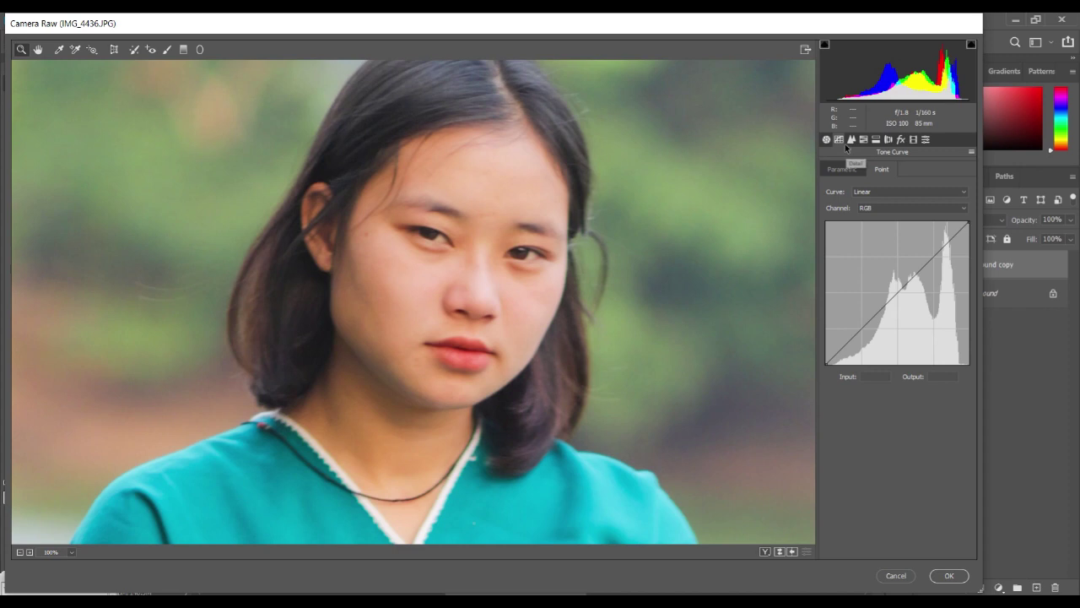
- Add a point-curve point with input 103 and output 113, and set the parametric curve's Darks to +19
click(883, 301)
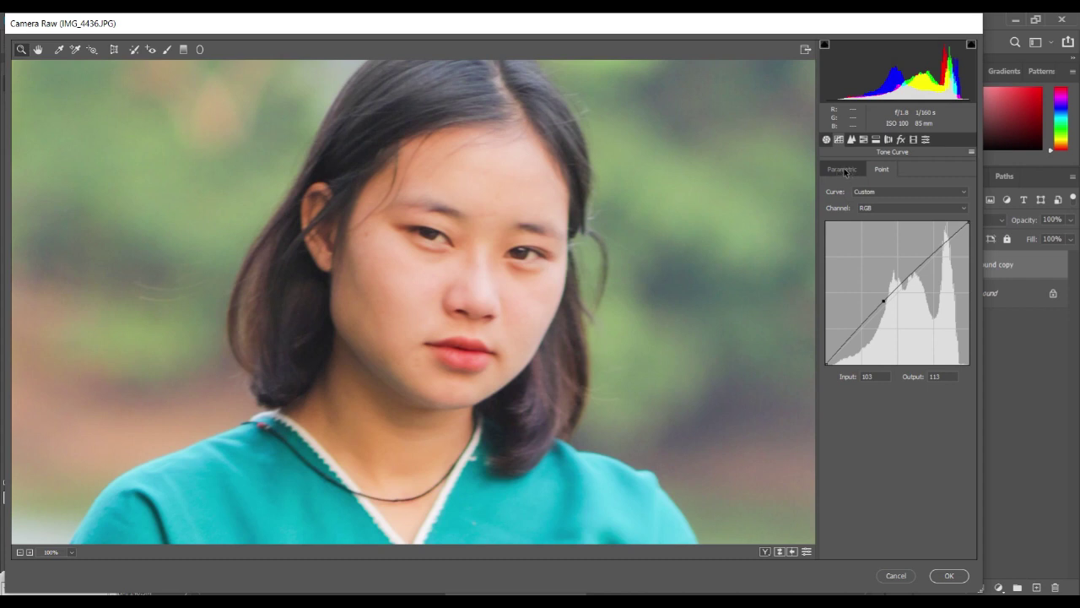
click(844, 170)
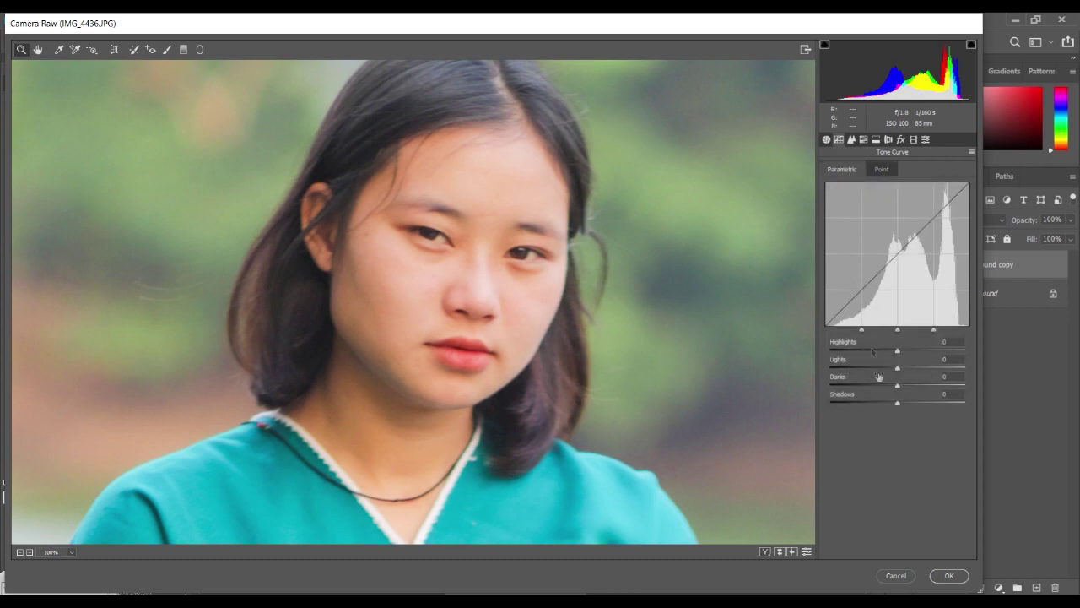
drag(897, 386, 910, 386)
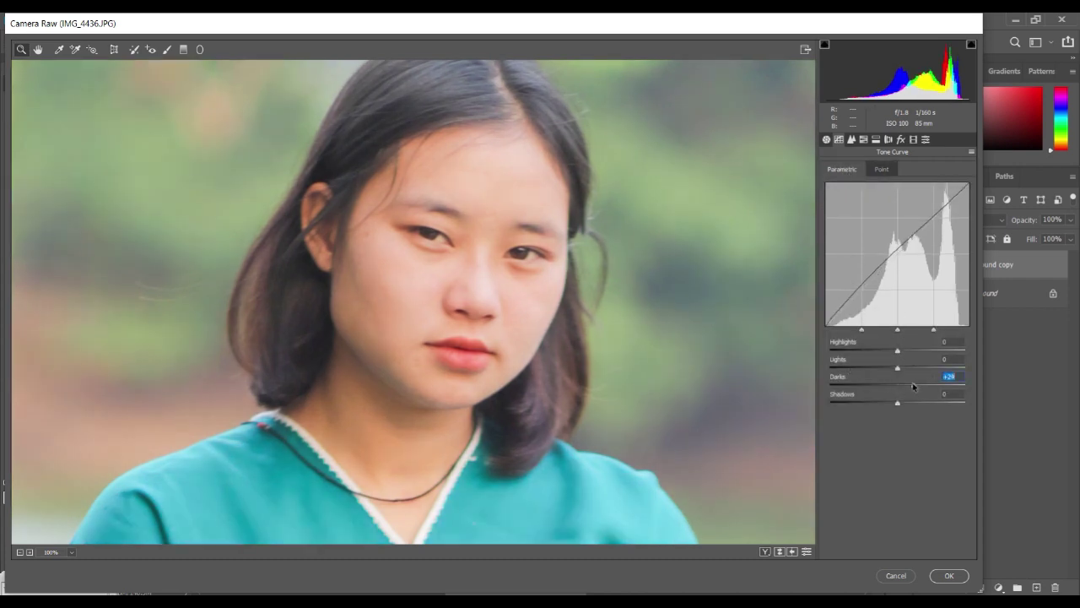
key(ctrl+minus)
drag(540, 337, 613, 299)
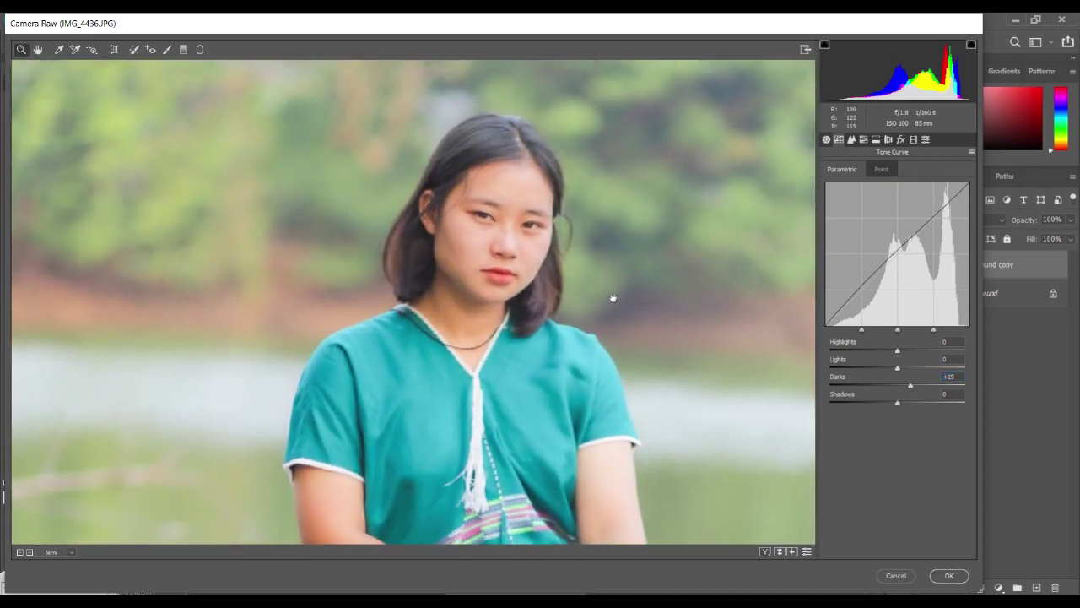
key(ctrl+minus)
key(ctrl+minus)
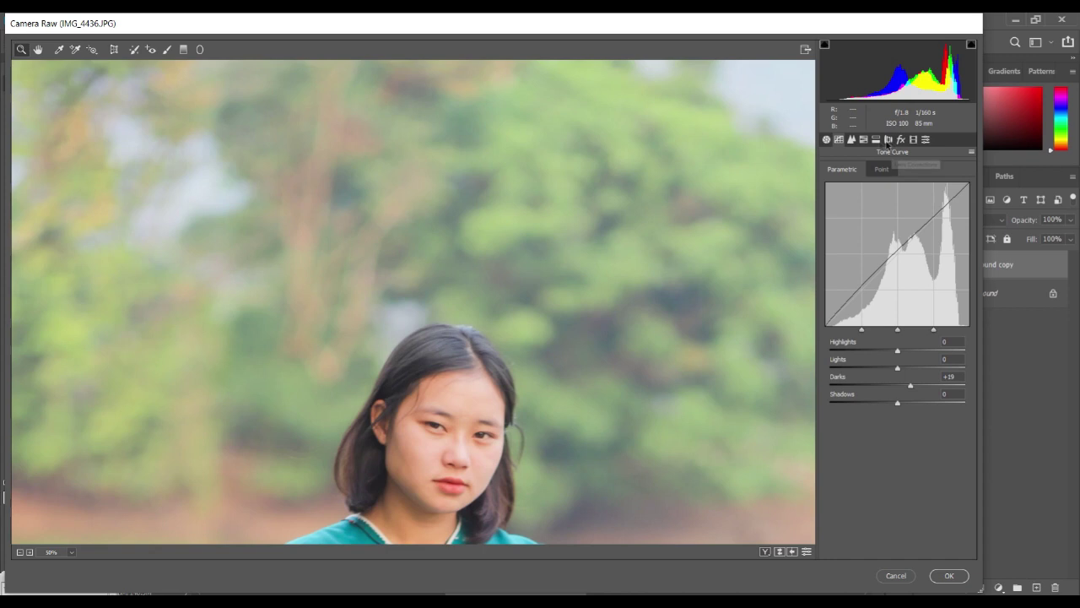
- Lower the Oranges saturation to -14 in the HSL Adjustments
click(863, 139)
drag(901, 229, 908, 228)
click(874, 169)
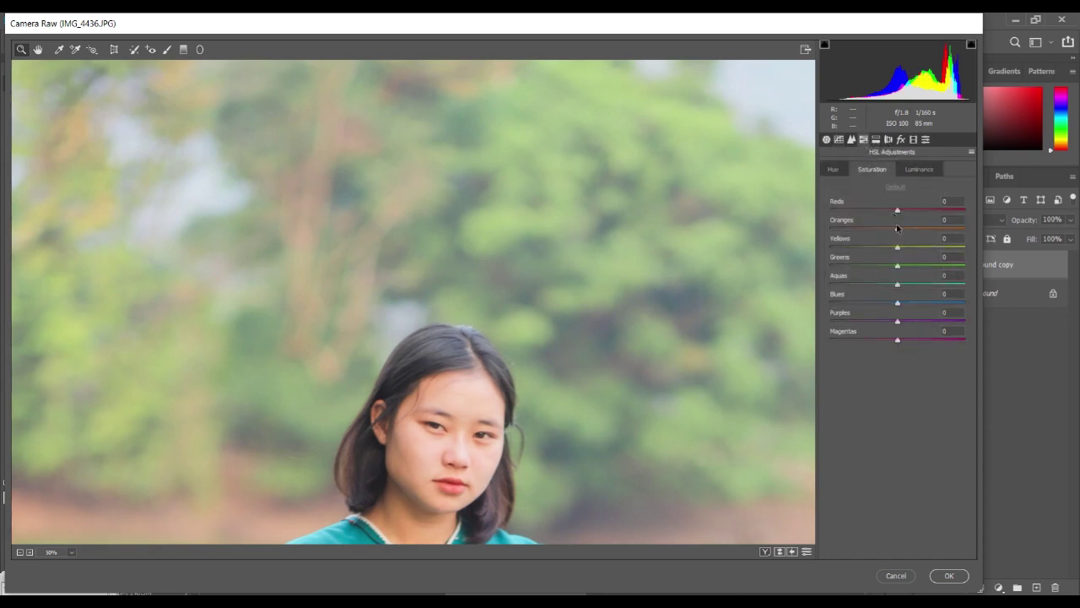
drag(897, 230, 887, 233)
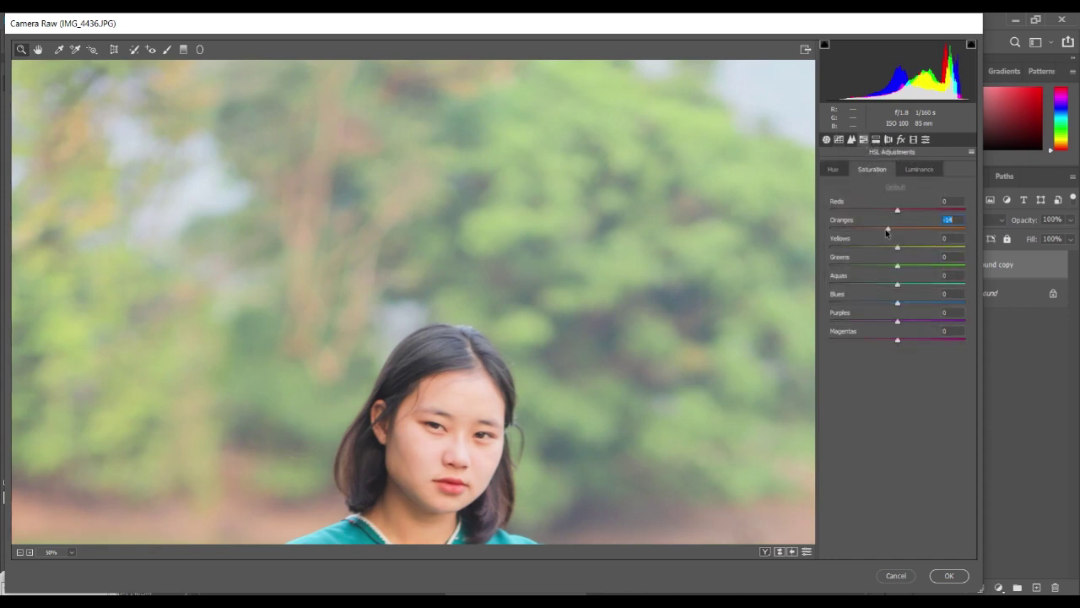
- Shift the Reds hue to -27 while judging the effect on the face and skin
click(843, 169)
click(494, 403)
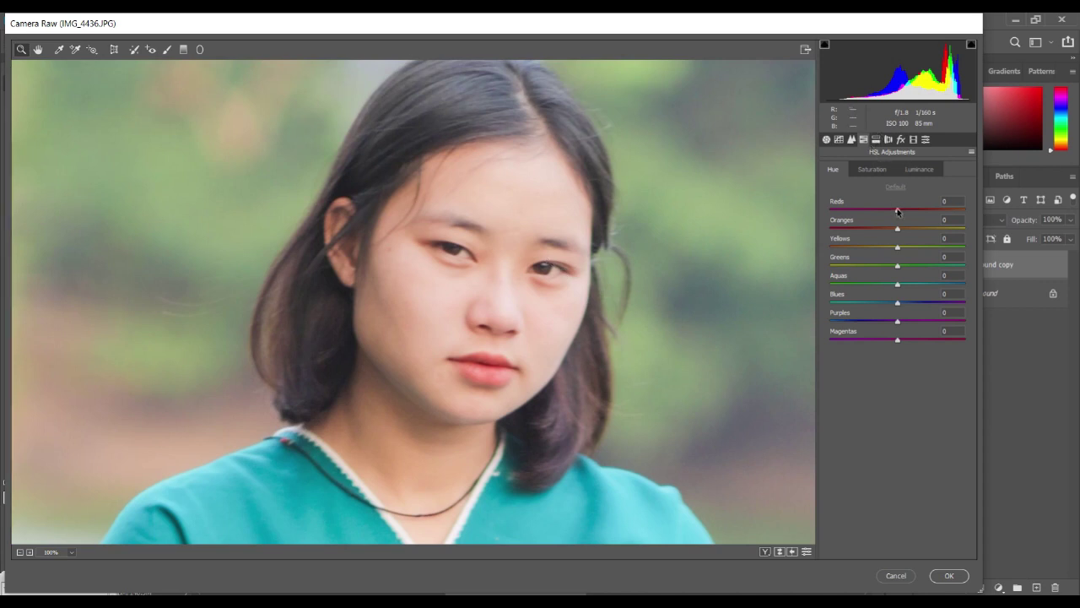
drag(897, 211, 876, 212)
alt+click(516, 226)
alt+click(552, 299)
alt+click(552, 298)
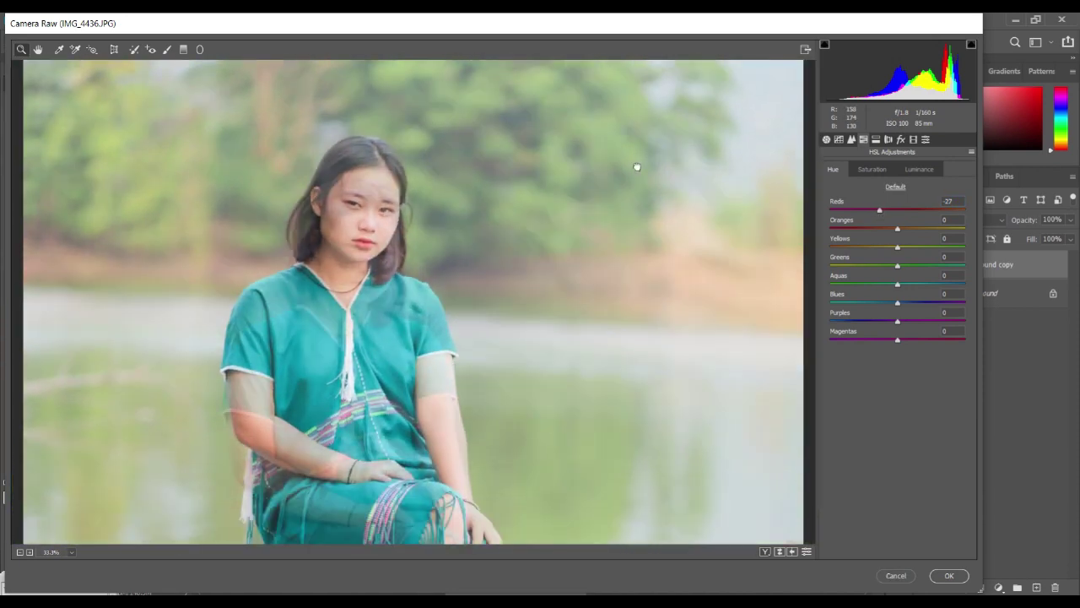
- Check the face and the whole photo alongside the Detail settings and apply the Camera Raw adjustments
click(851, 139)
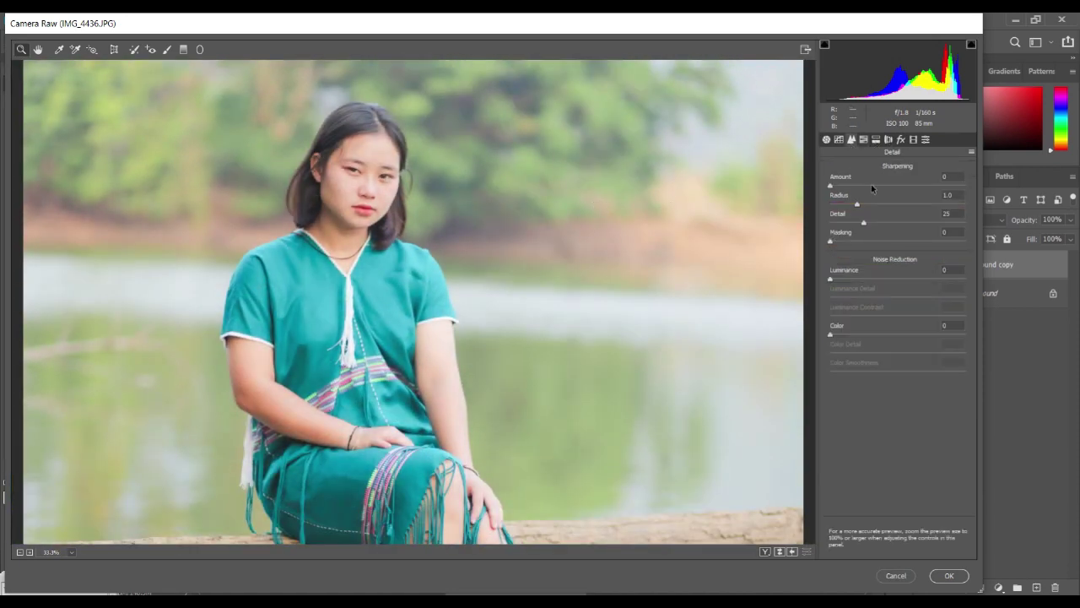
click(306, 185)
click(305, 186)
drag(567, 388, 613, 243)
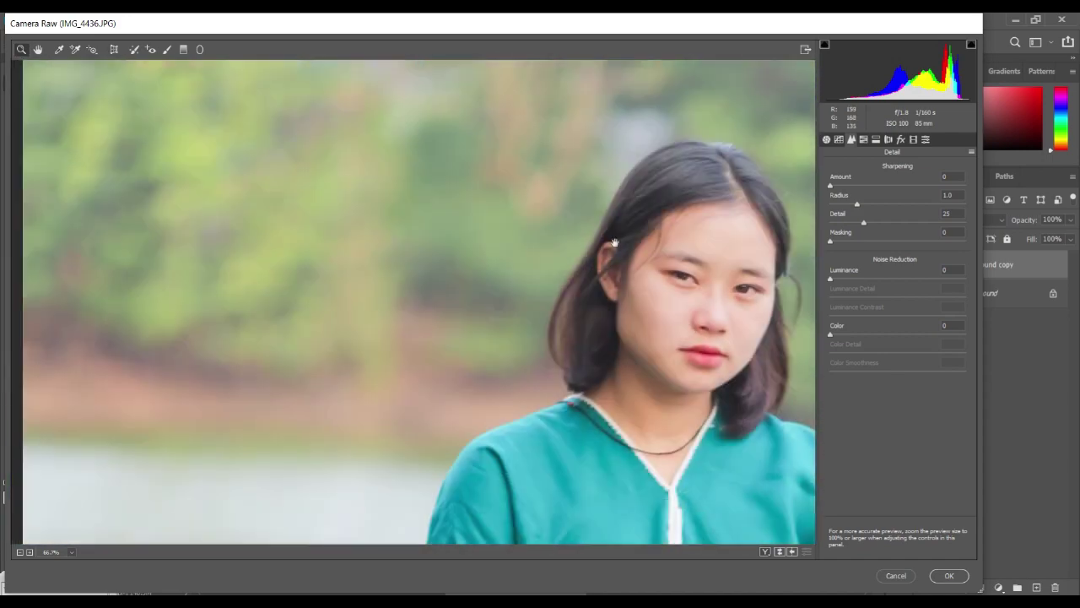
drag(652, 302, 563, 236)
key(ctrl+0)
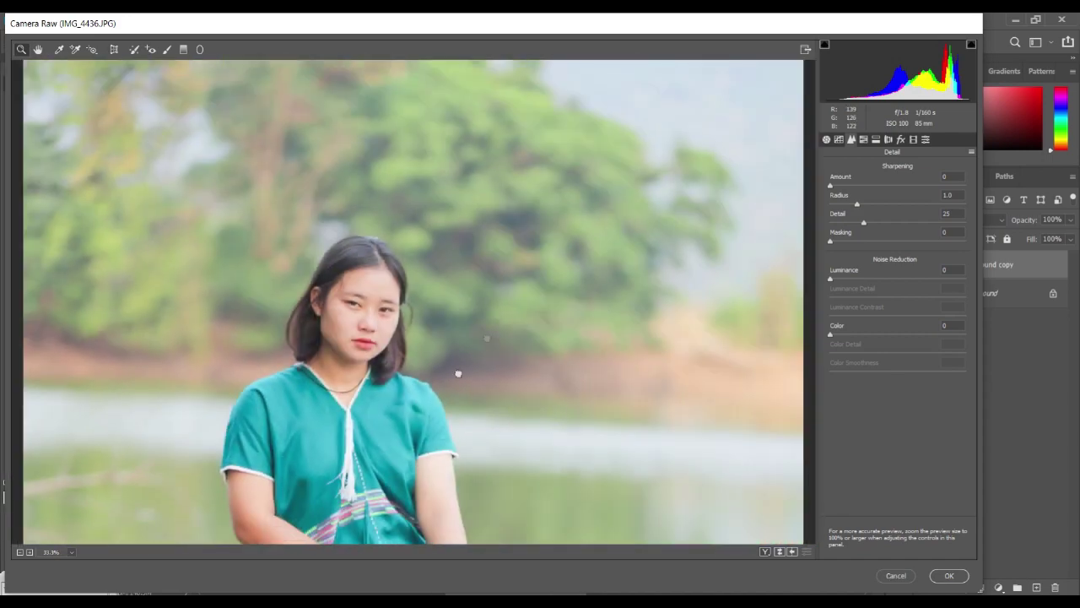
key(ctrl+minus)
key(ctrl+minus)
key(ctrl+minus)
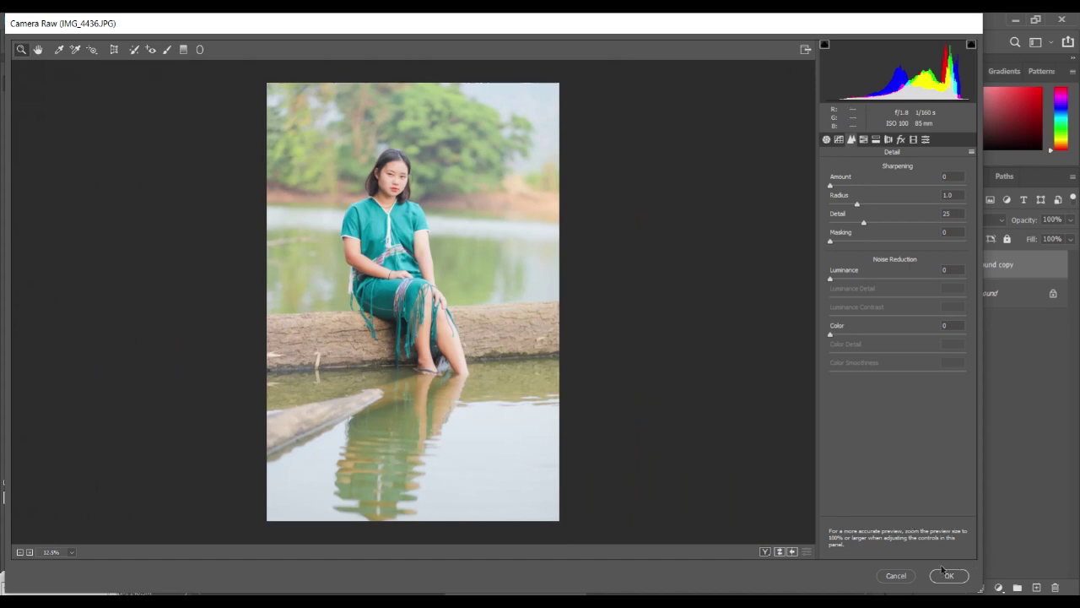
click(947, 574)
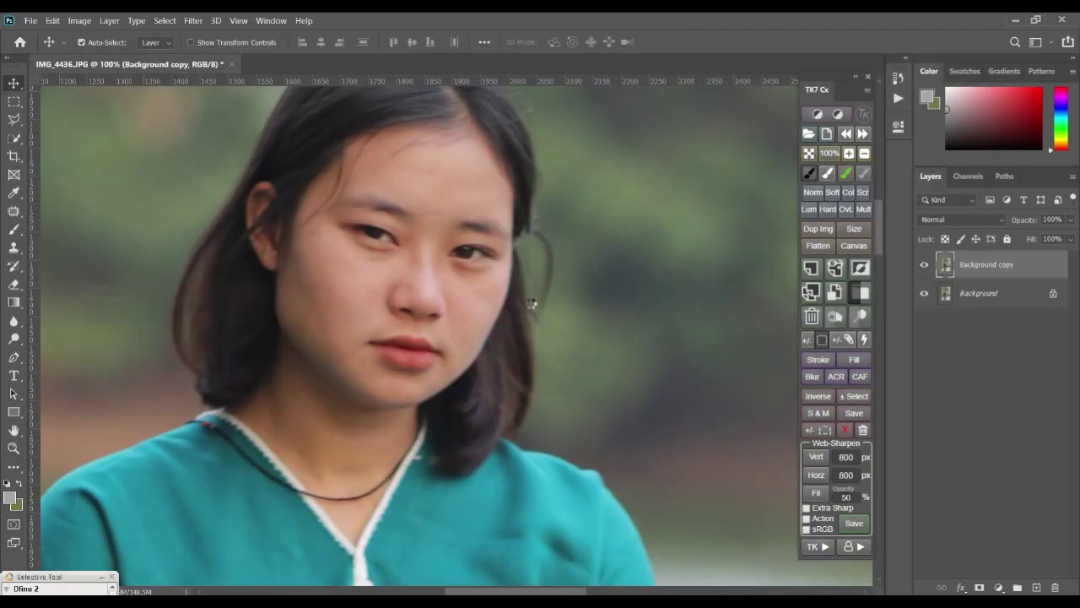
- Compare the whole photo before and after the retouch by toggling the Background copy layer's visibility, leaving it shown
scroll(529, 305, down, 2)
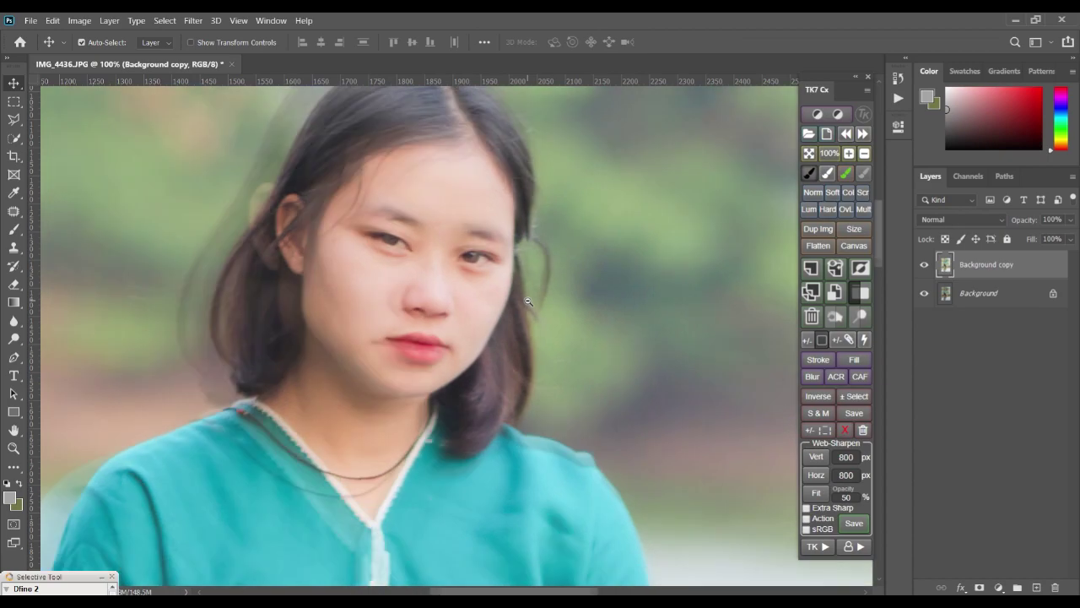
scroll(527, 301, down, 3)
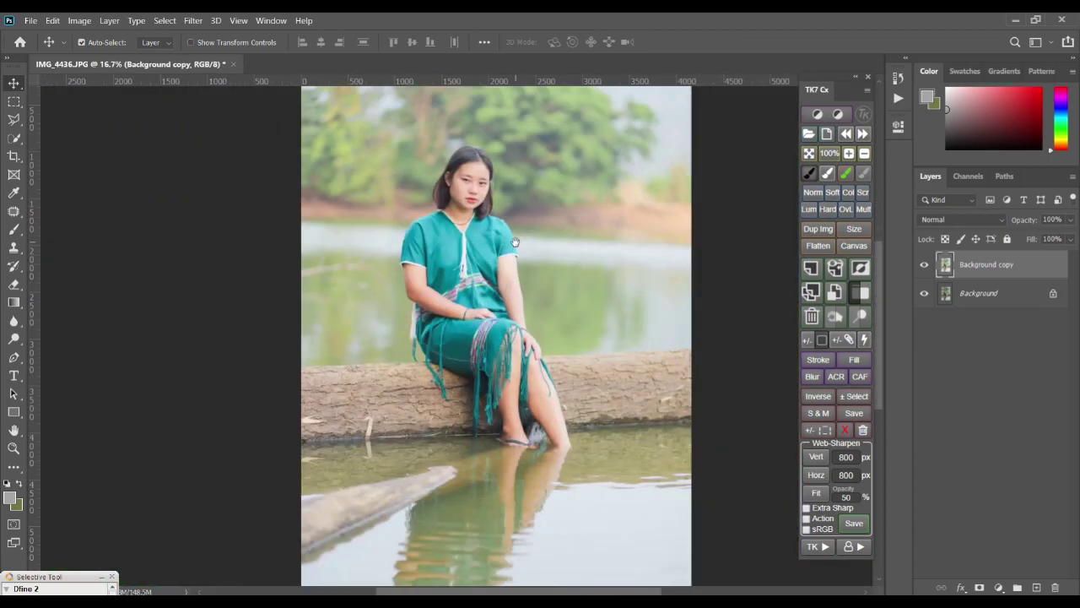
scroll(514, 242, up, 3)
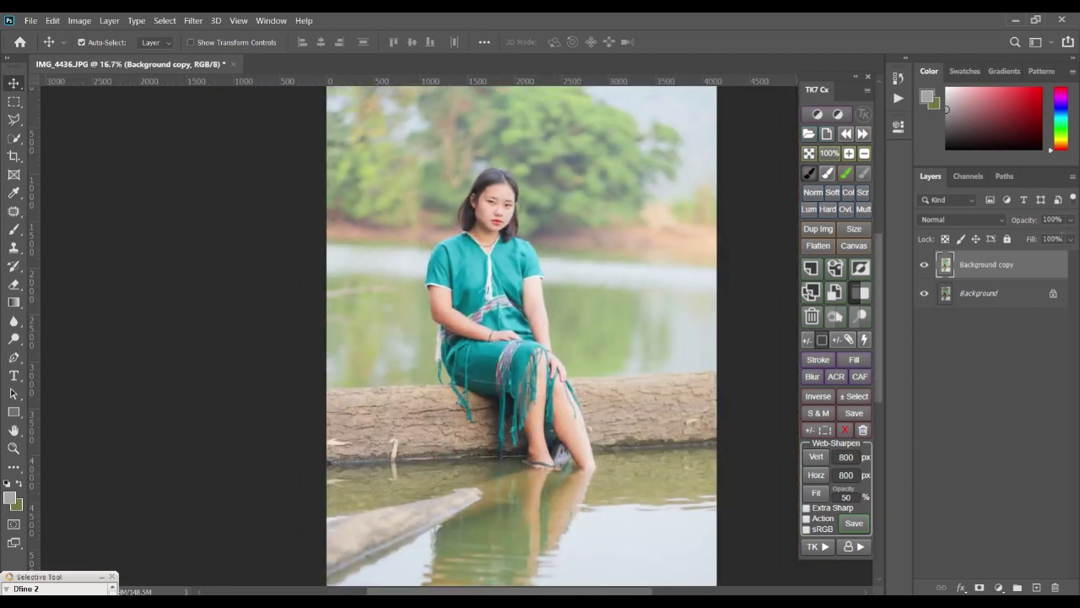
click(924, 265)
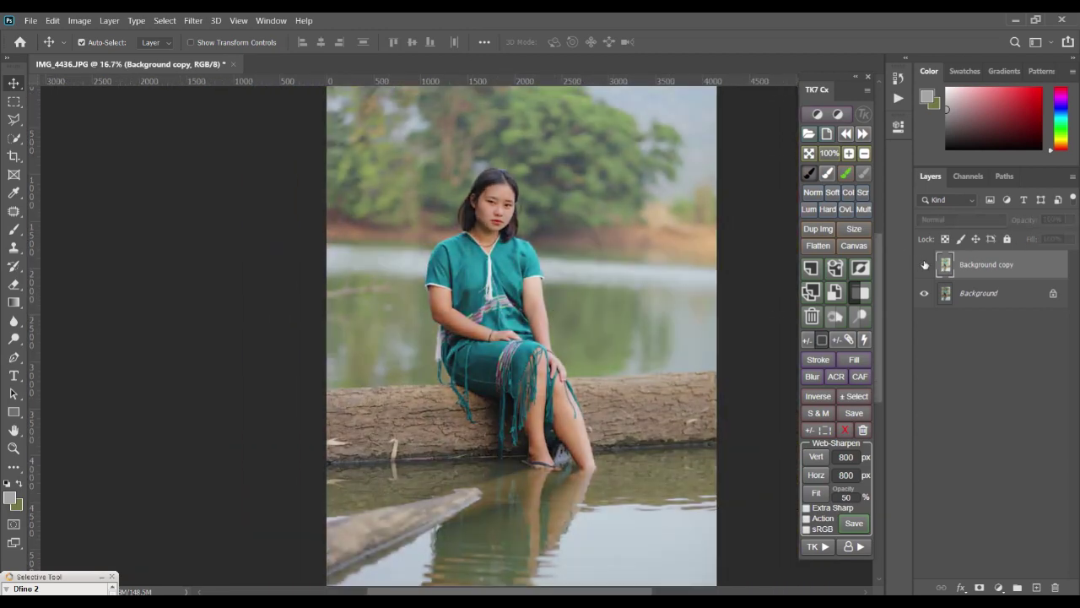
click(924, 265)
click(924, 265)
click(925, 265)
click(924, 265)
click(924, 265)
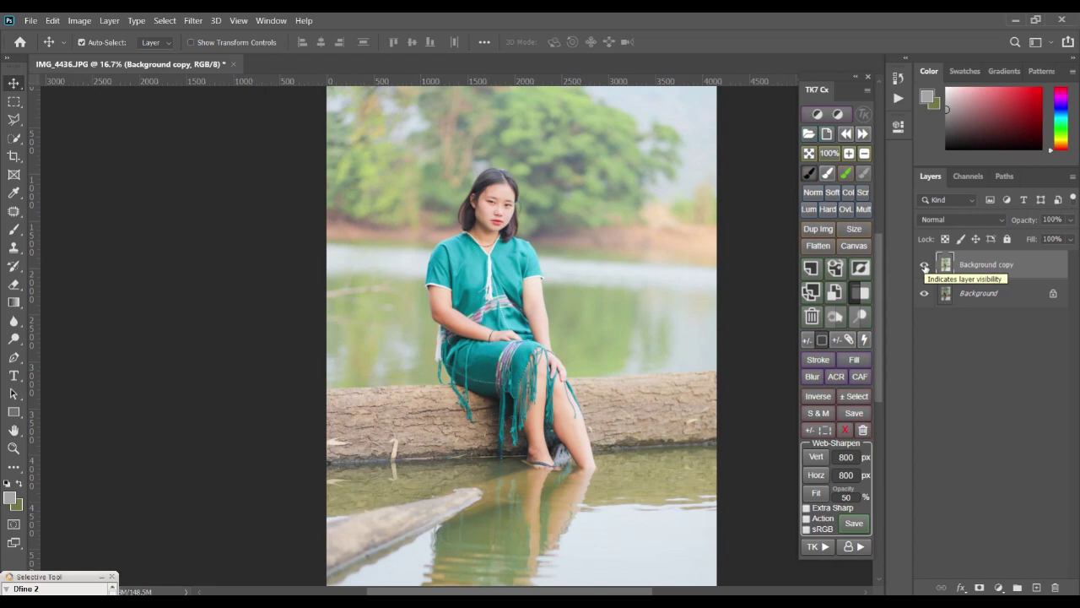
click(925, 267)
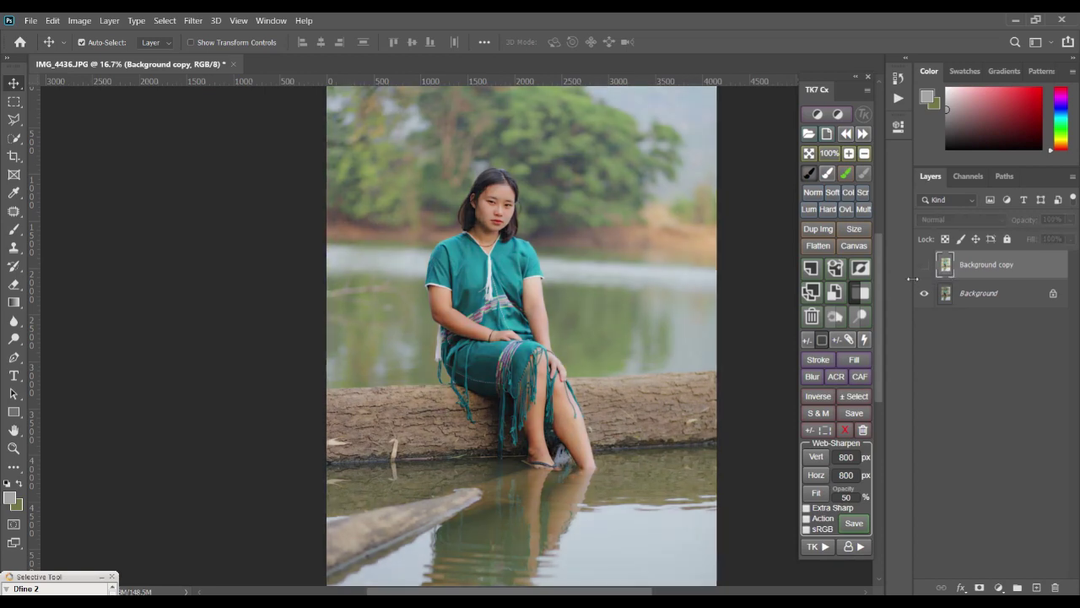
click(924, 265)
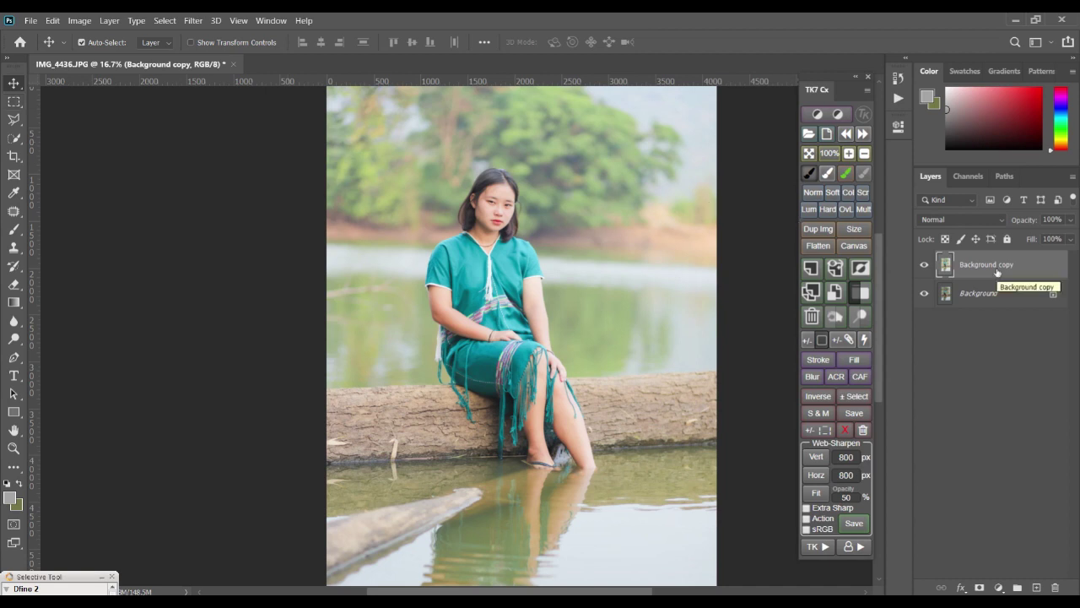
- Duplicate the Background copy layer
drag(997, 271, 1037, 588)
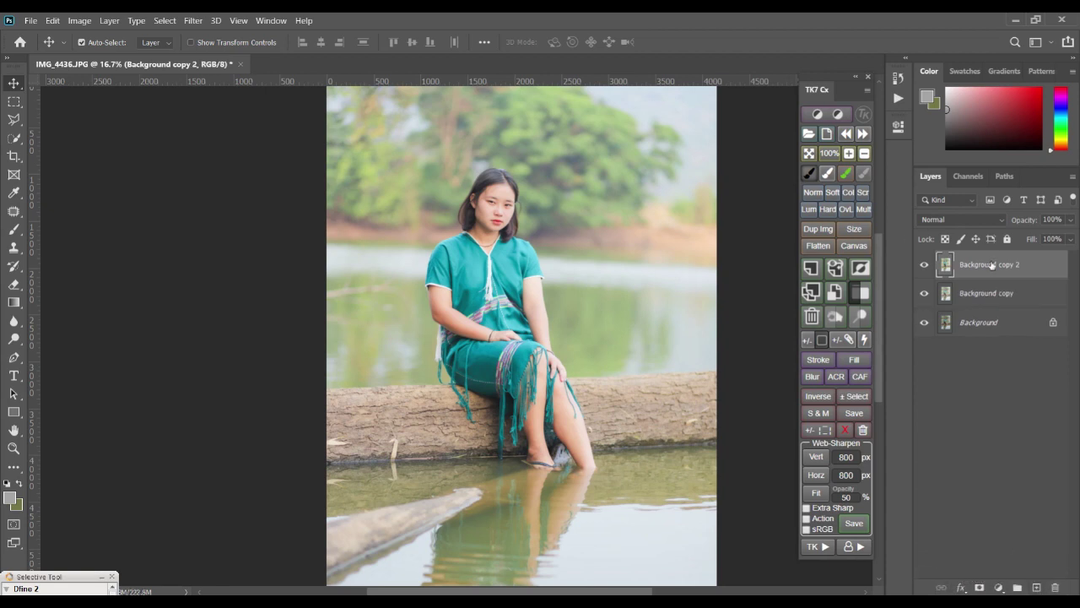
click(81, 22)
mouse_move(59, 21)
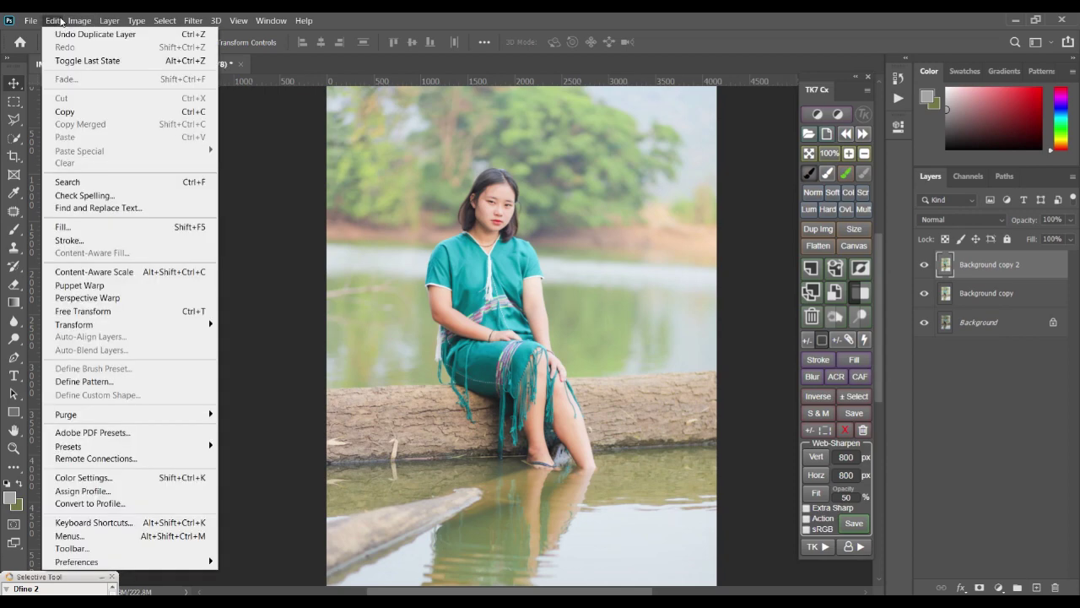
mouse_move(183, 320)
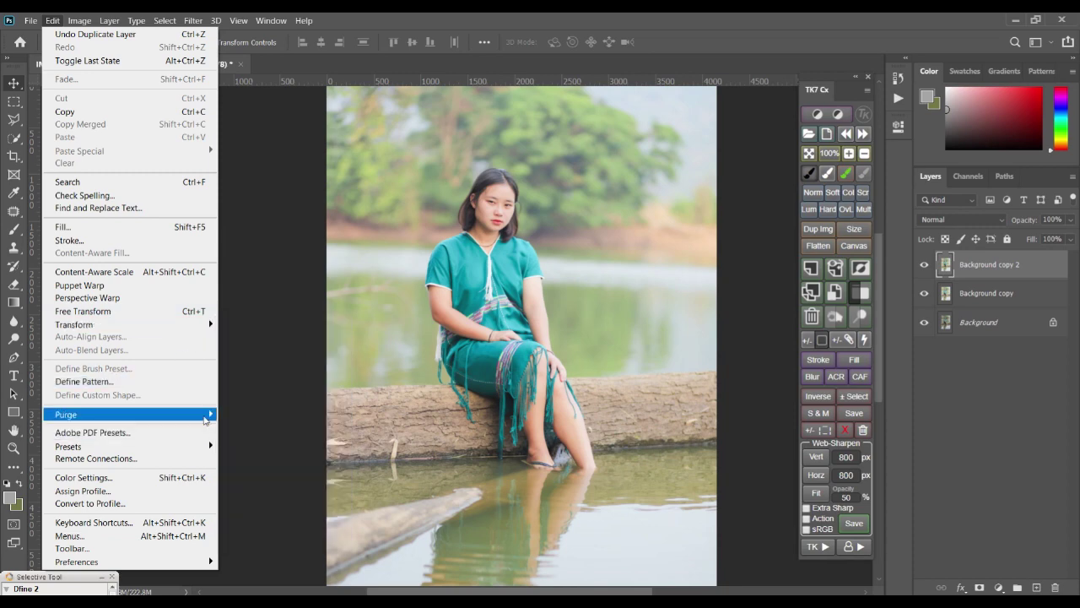
mouse_move(205, 418)
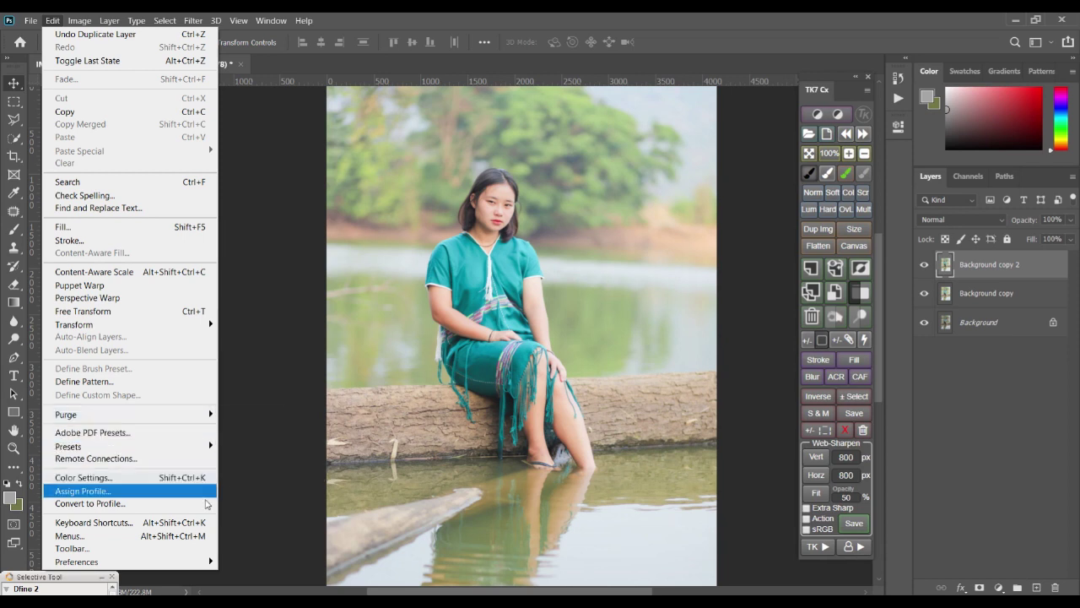
mouse_move(210, 569)
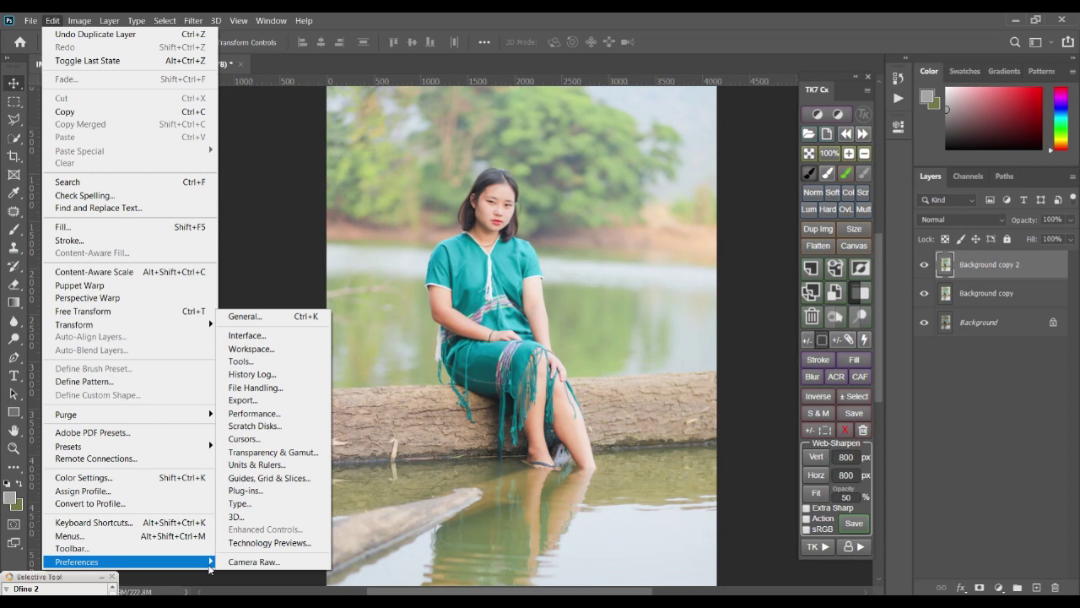
click(79, 21)
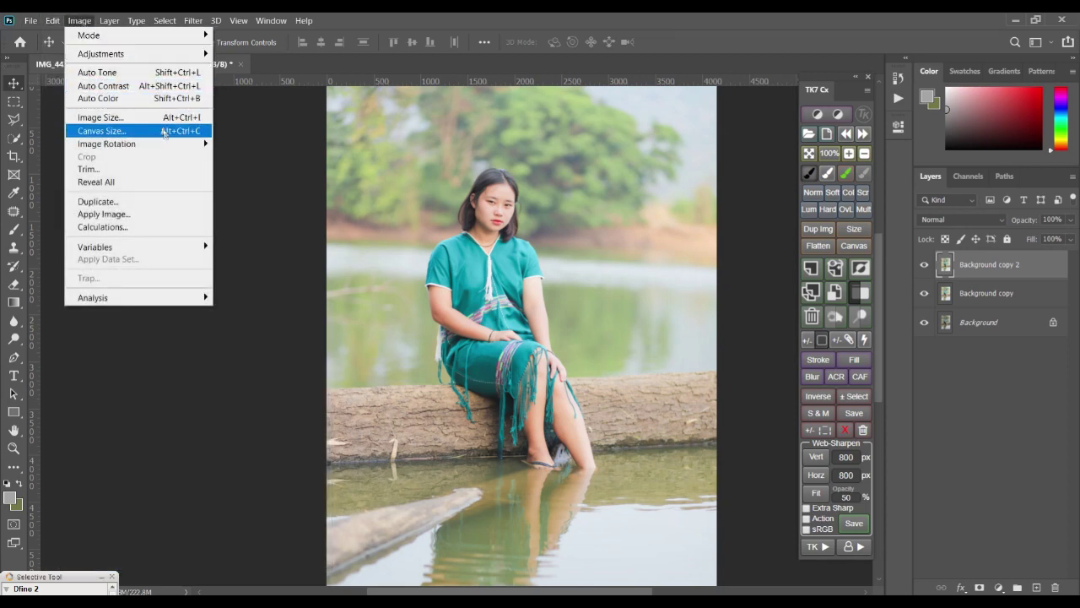
mouse_move(174, 144)
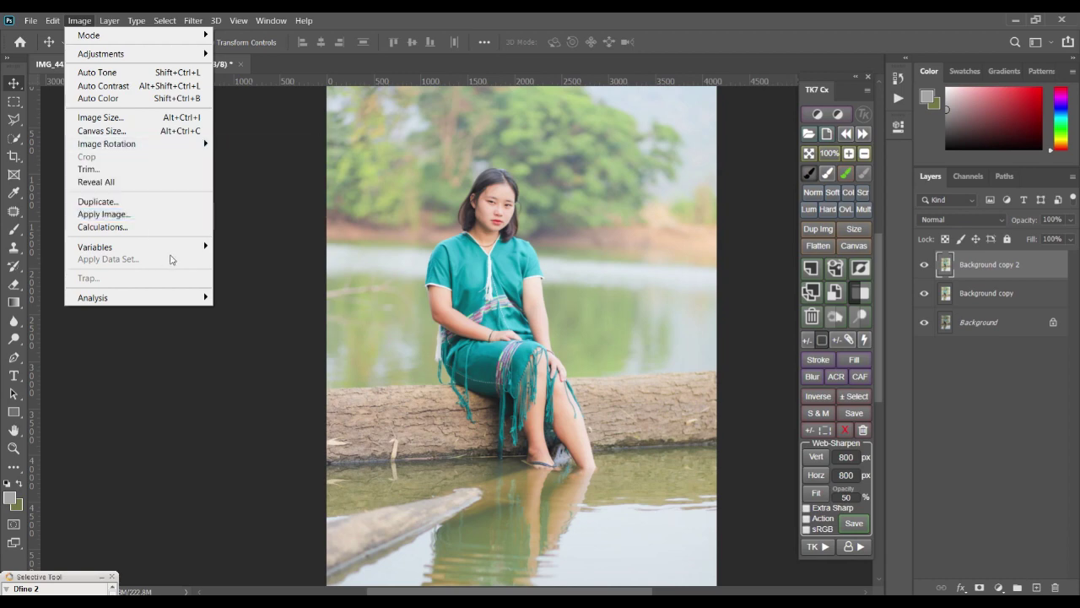
mouse_move(180, 247)
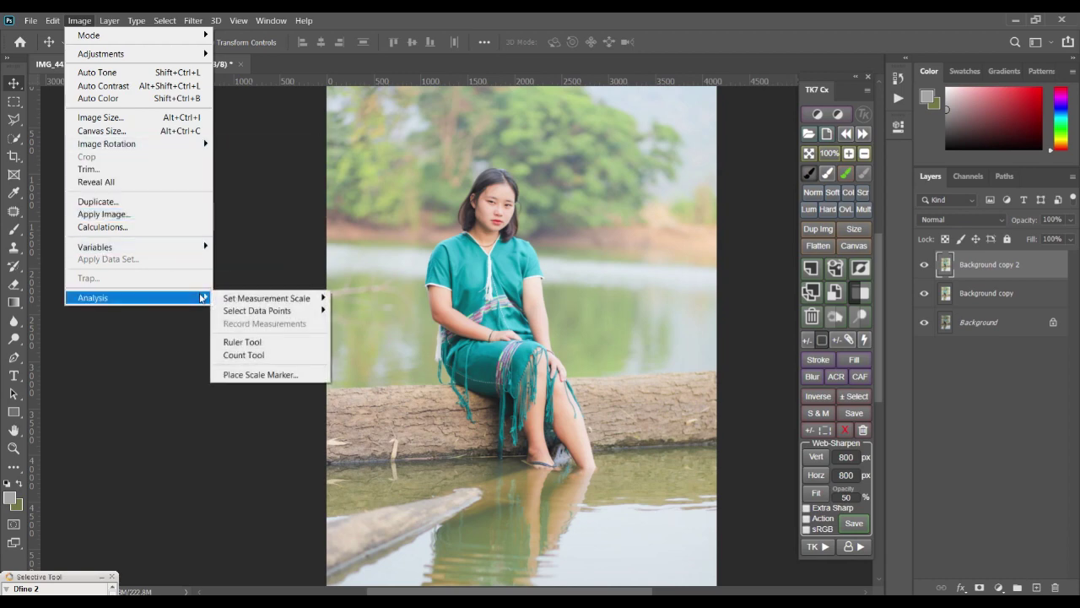
mouse_move(110, 21)
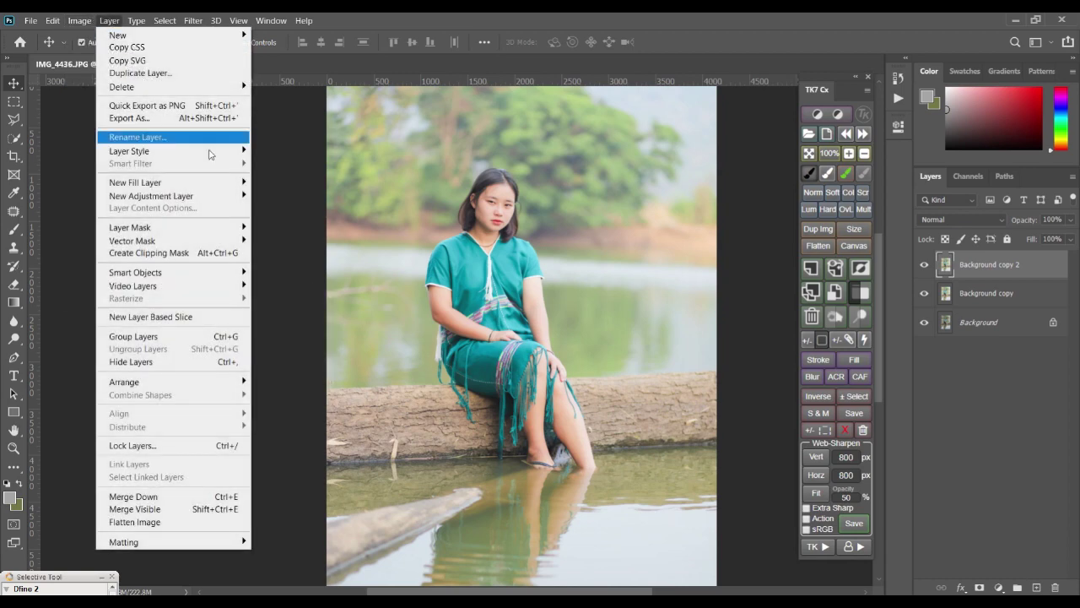
mouse_move(213, 291)
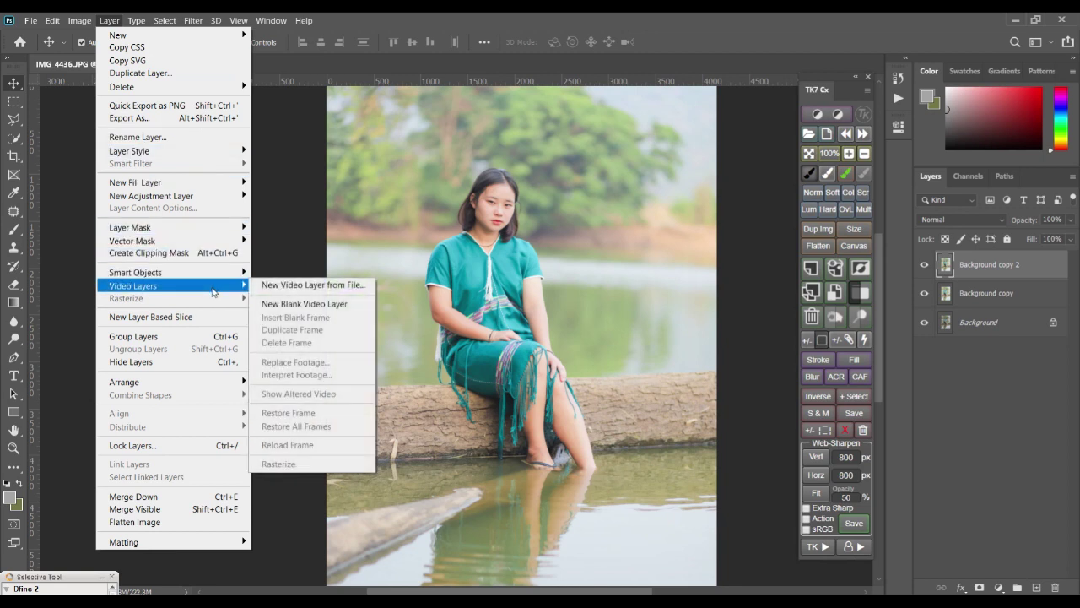
click(507, 242)
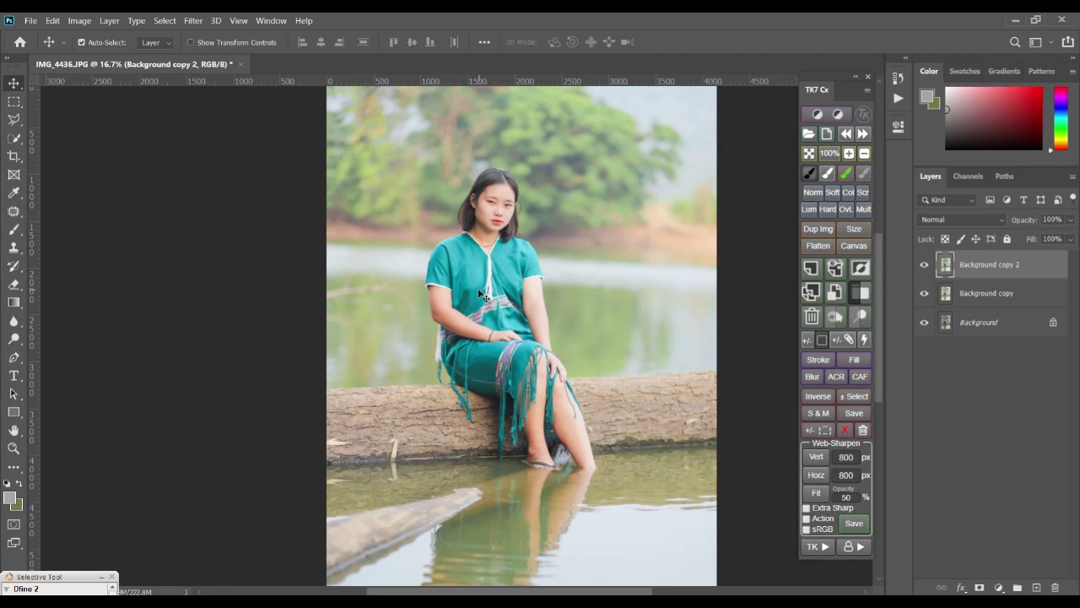
- Flip the Background copy 2 layer vertically with Free Transform, squash it to -49.04% height and place it over the lower half of the photo
key(ctrl+t)
key(ctrl+minus)
key(ctrl+minus)
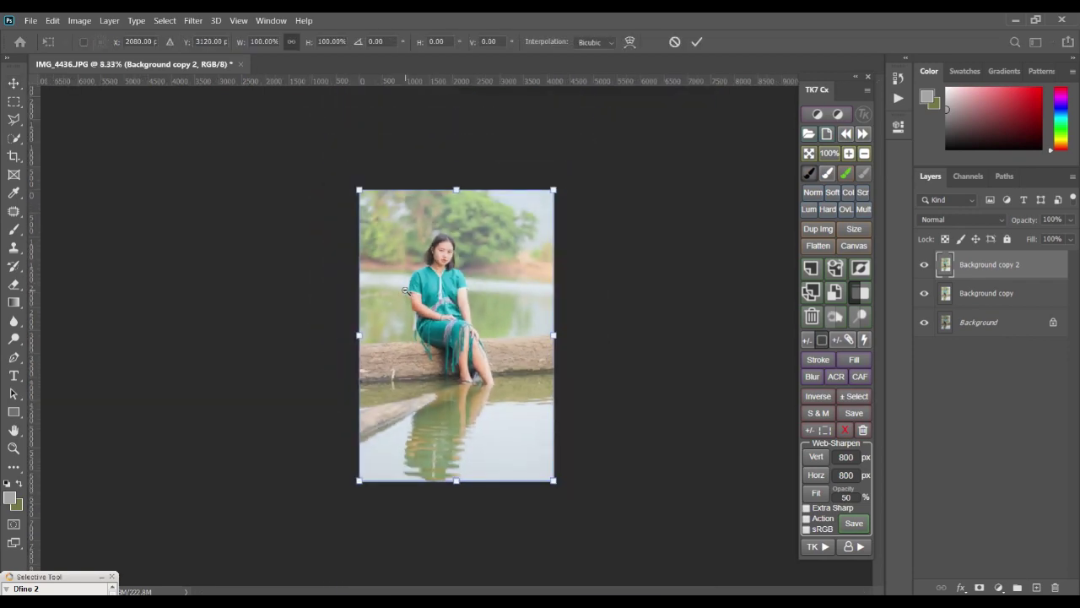
key(ctrl+minus)
drag(457, 190, 459, 250)
key(ctrl+z)
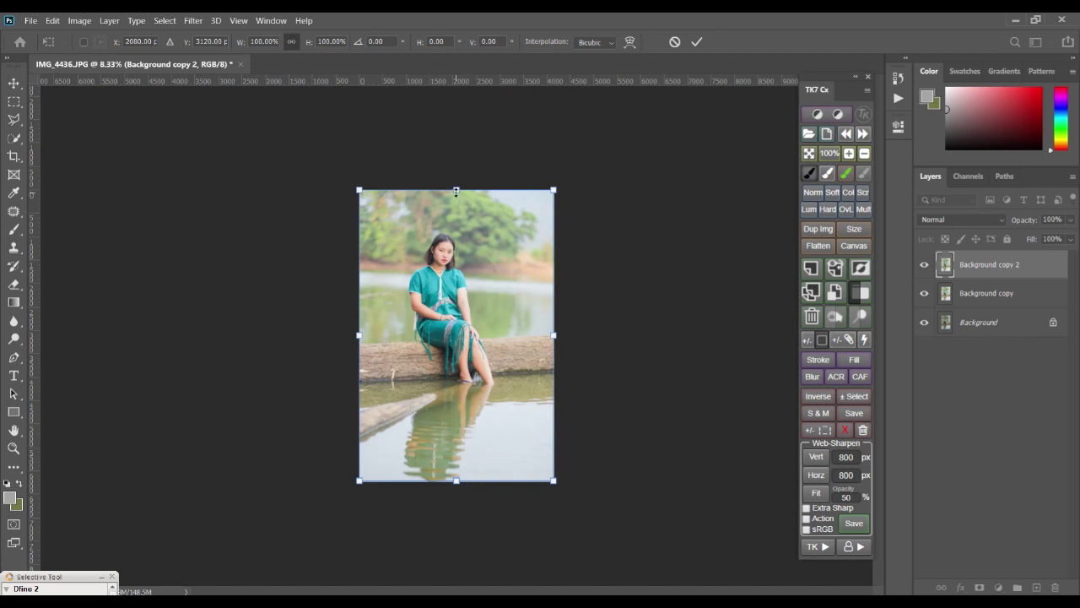
drag(455, 191, 465, 593)
drag(480, 544, 491, 446)
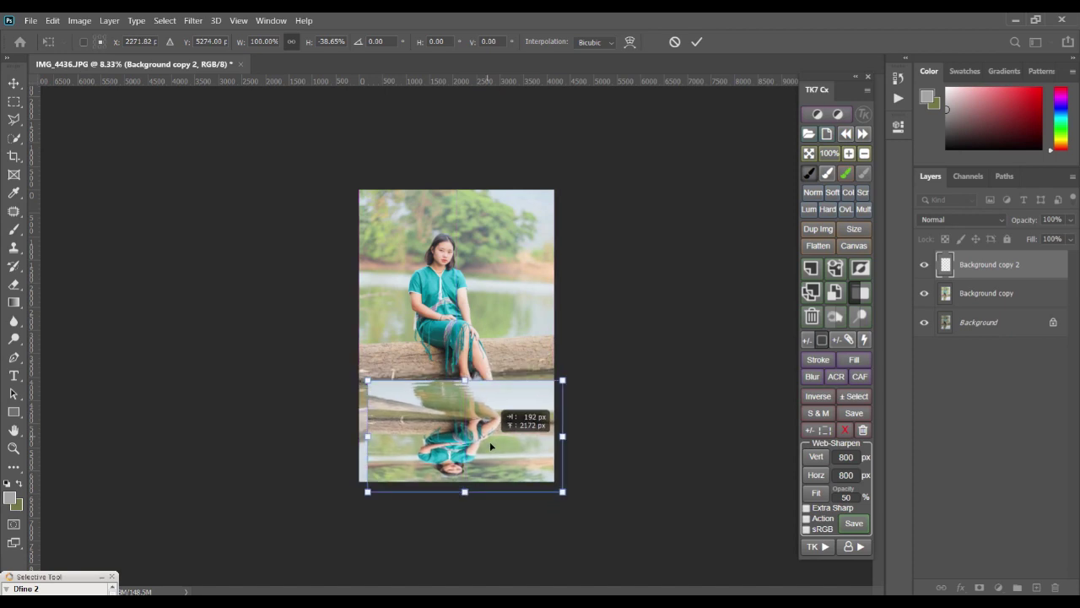
drag(465, 491, 460, 463)
key(ctrl+z)
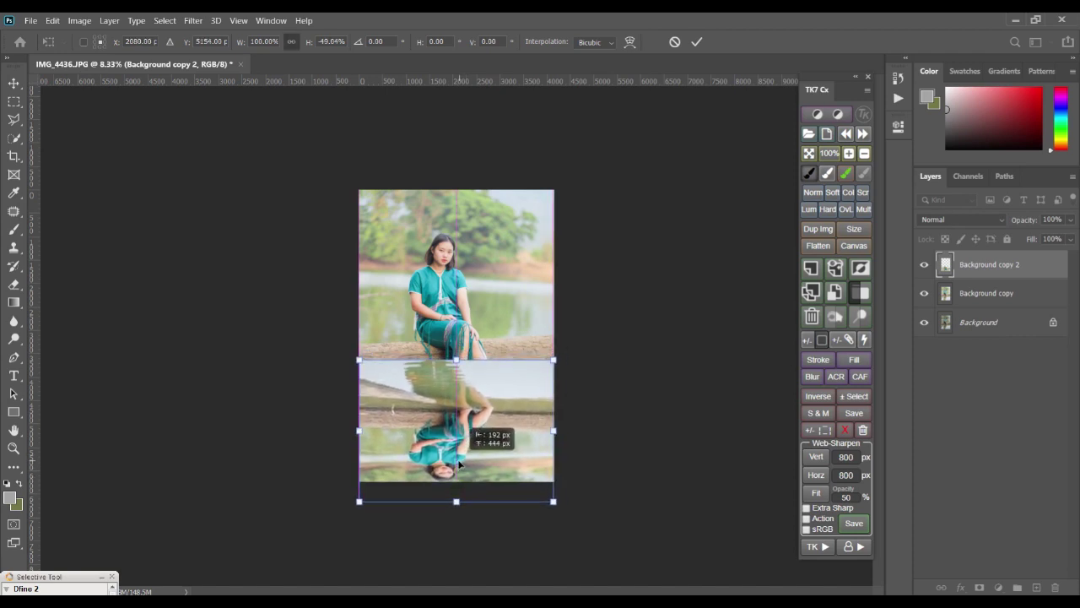
key(Return)
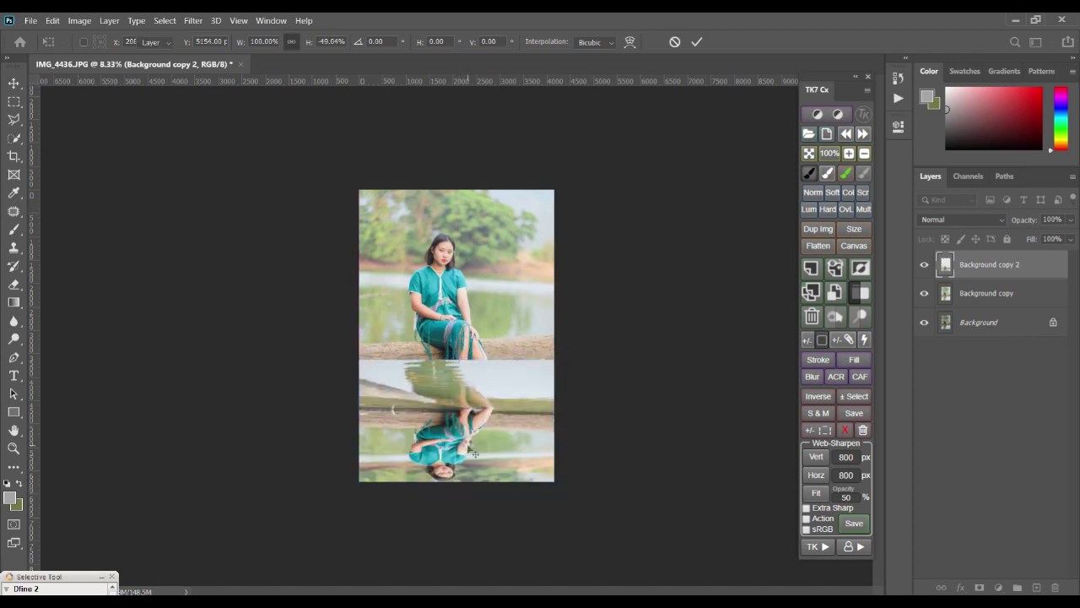
- Lower the flipped layer's opacity to 54% and shift the layer slightly upward
click(1070, 222)
drag(1069, 238, 1040, 241)
drag(487, 409, 488, 404)
- Outline the log area above the waterline with the Polygonal Lasso, delete that part of the flipped layer and deselect
key(ctrl+plus)
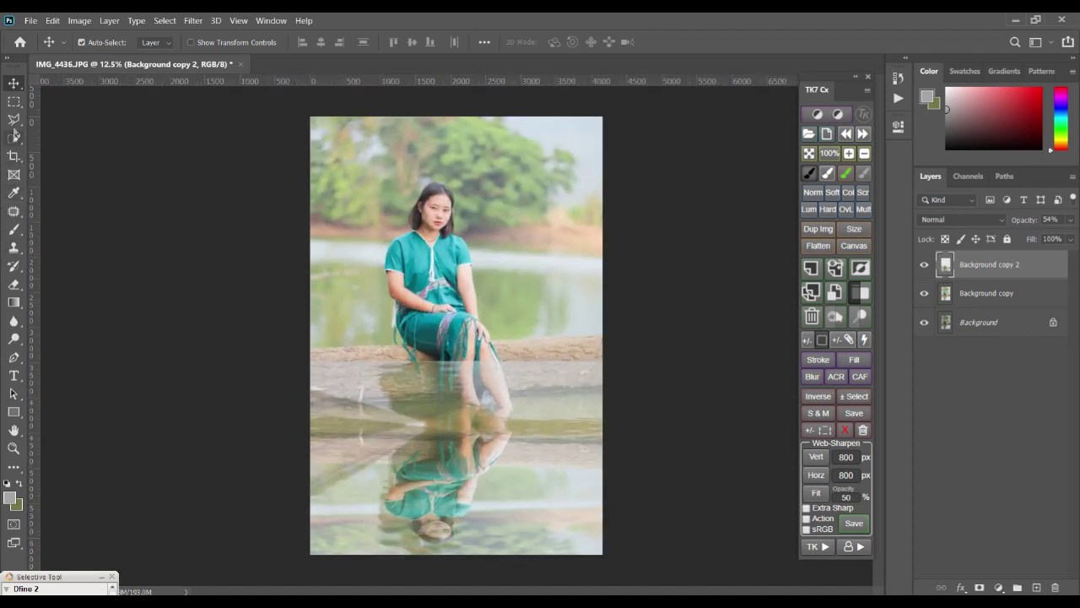
click(14, 122)
click(297, 408)
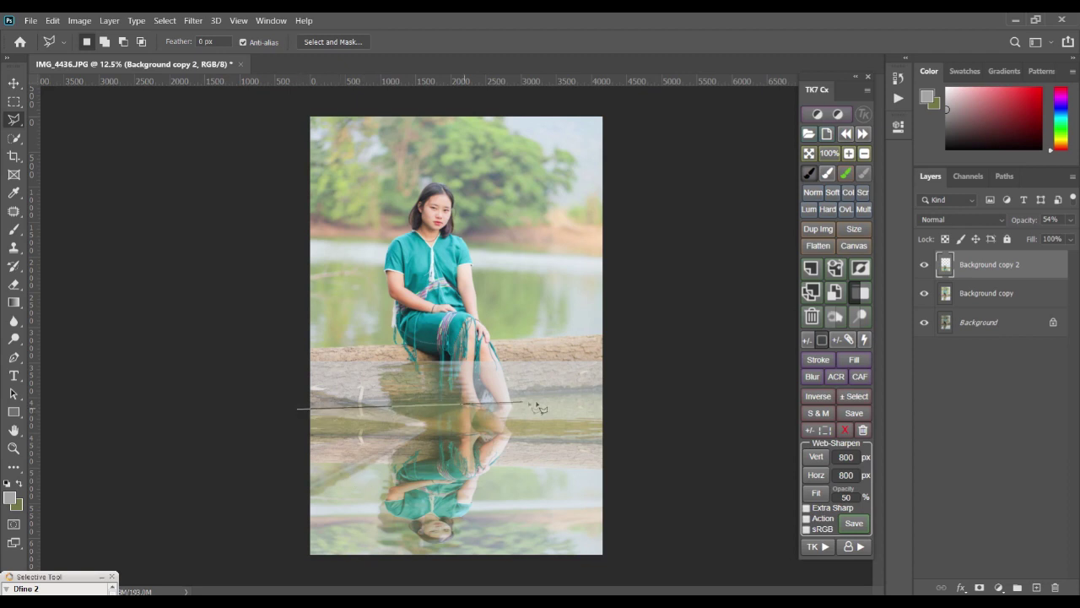
click(609, 388)
click(628, 317)
click(377, 296)
click(213, 357)
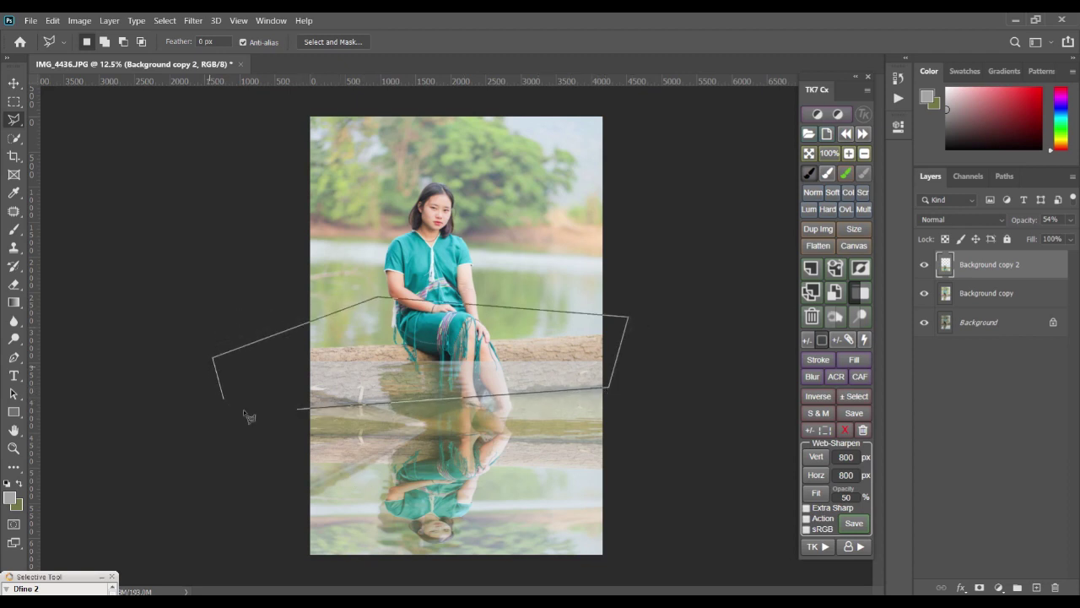
click(302, 410)
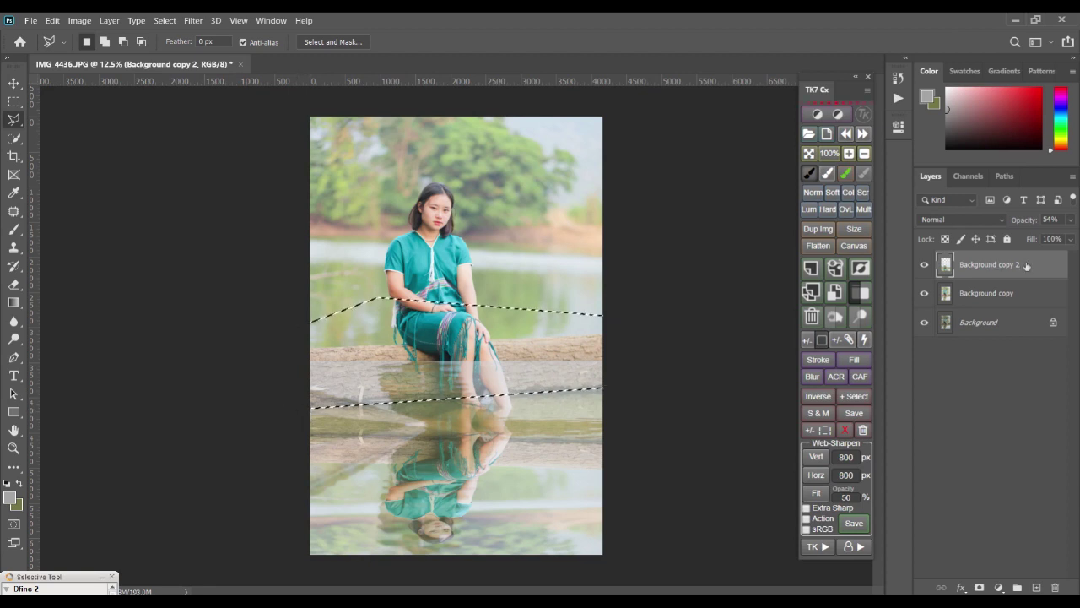
key(Delete)
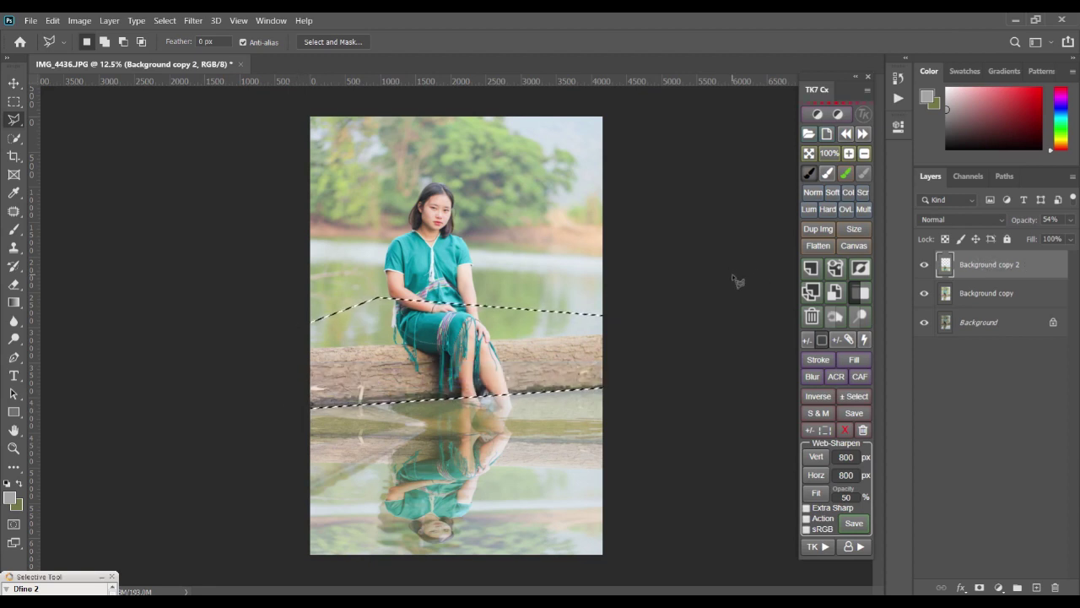
key(ctrl+d)
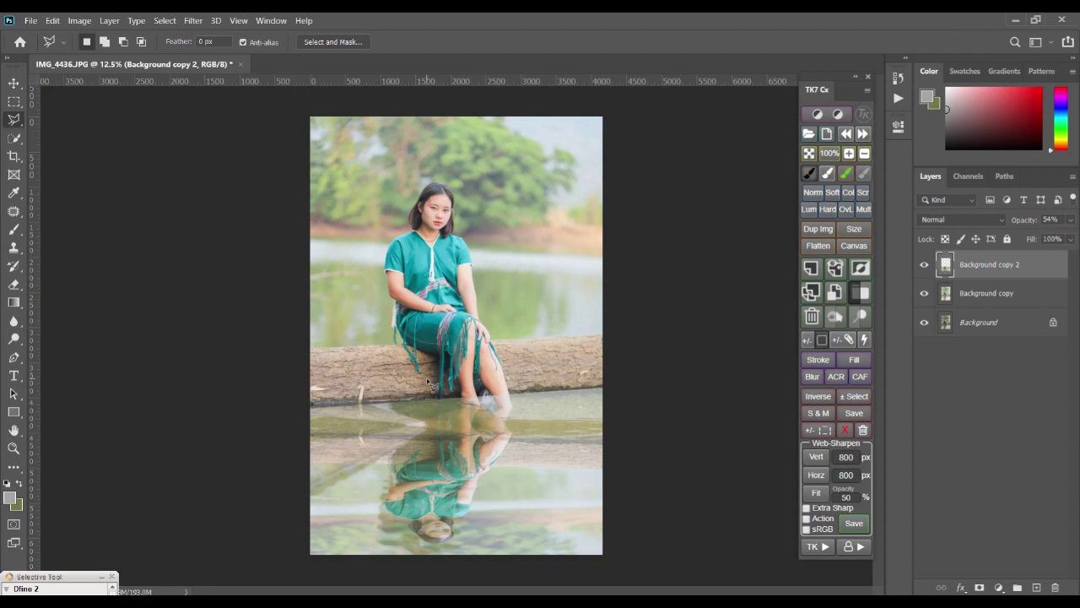
- Nudge the reflection layer slightly upward and soften its upper edge along the log using a 400 px Soft Round eraser at 0% hardness
click(14, 83)
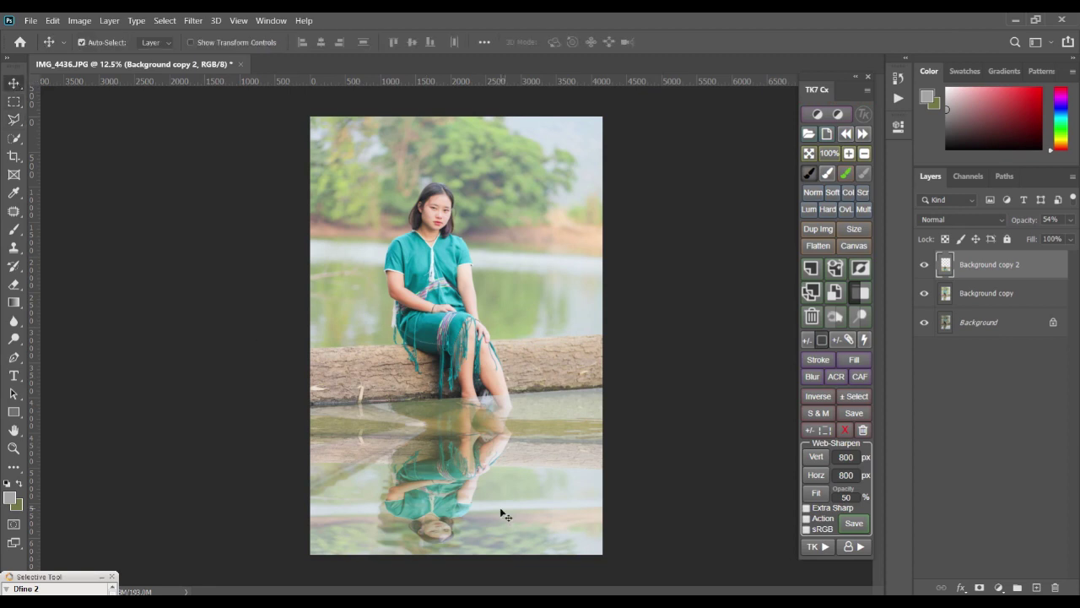
drag(500, 508, 496, 505)
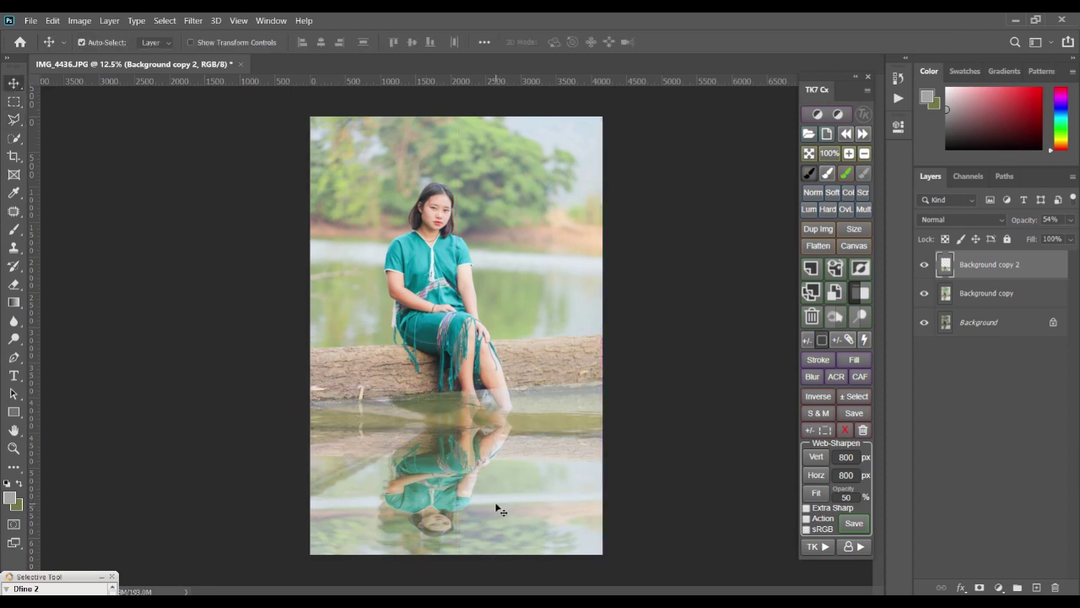
scroll(470, 421, up, 1)
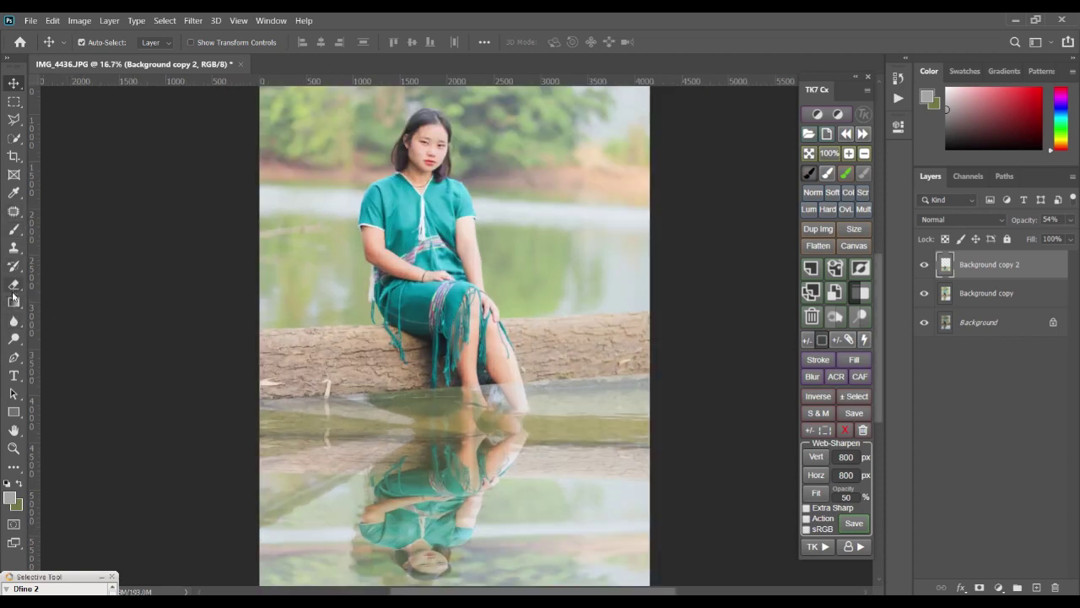
drag(18, 286, 50, 283)
right_click(420, 360)
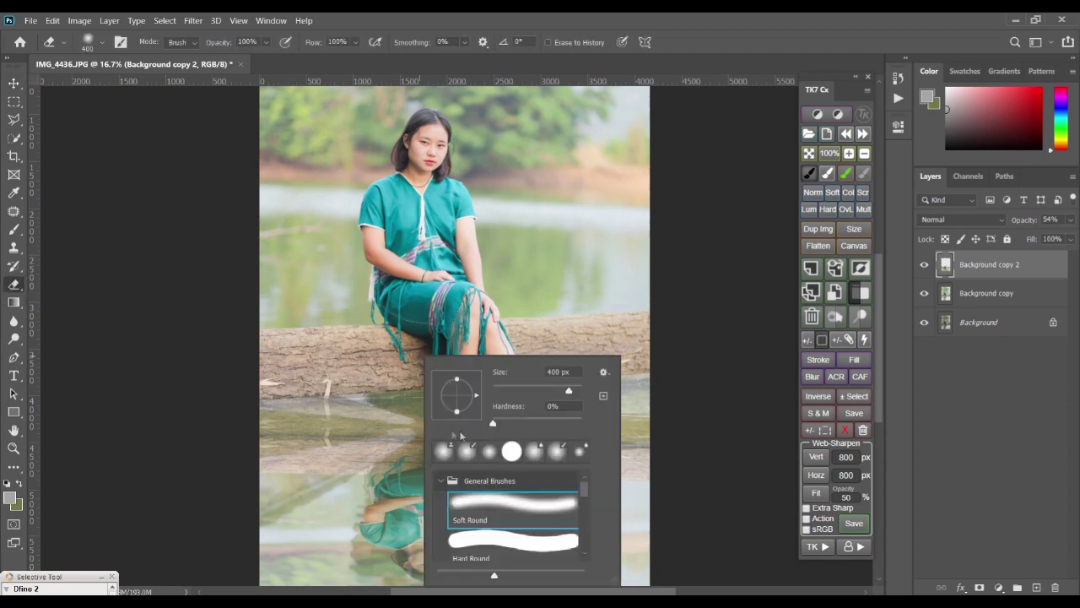
click(249, 390)
mouse_move(253, 390)
mouse_down()
mouse_move(359, 395)
mouse_move(633, 375)
mouse_move(654, 363)
mouse_up()
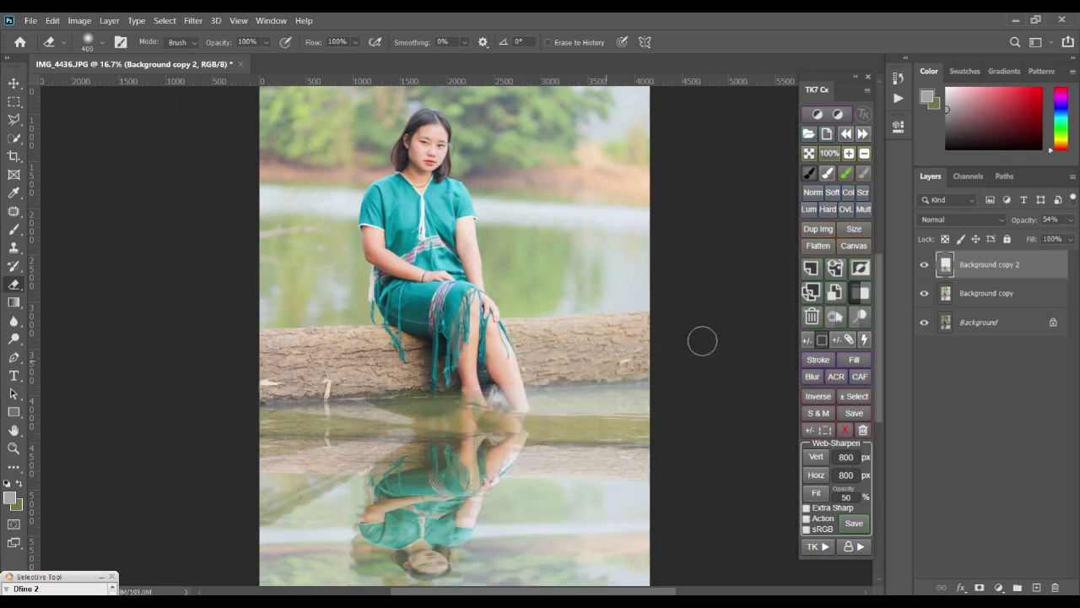
alt+click(507, 342)
ctrl+alt+click(507, 342)
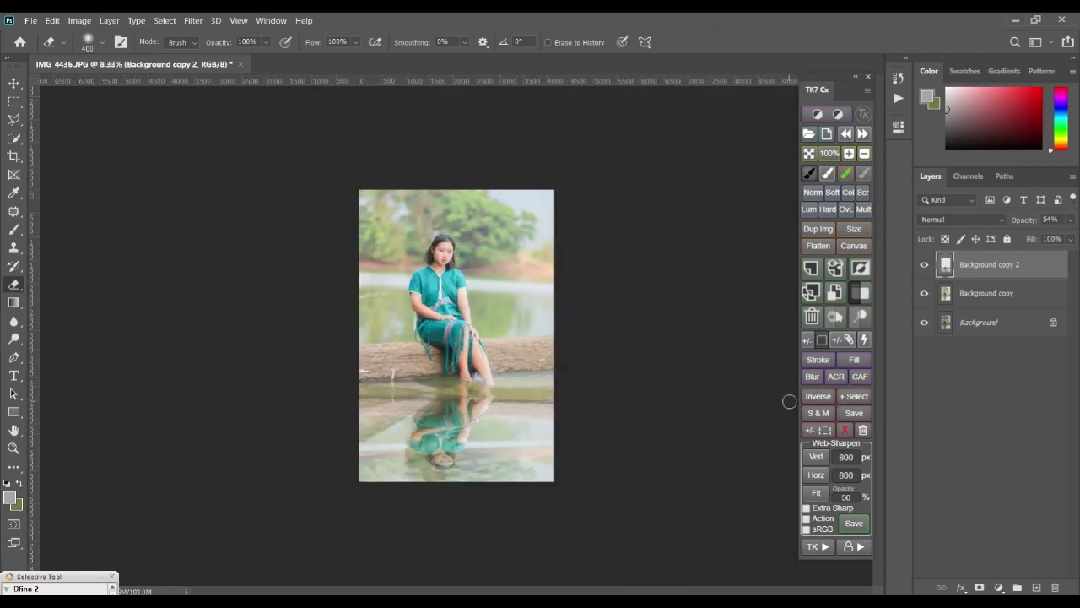
- Merge the Background copy 2 and Background copy layers into one layer
click(13, 83)
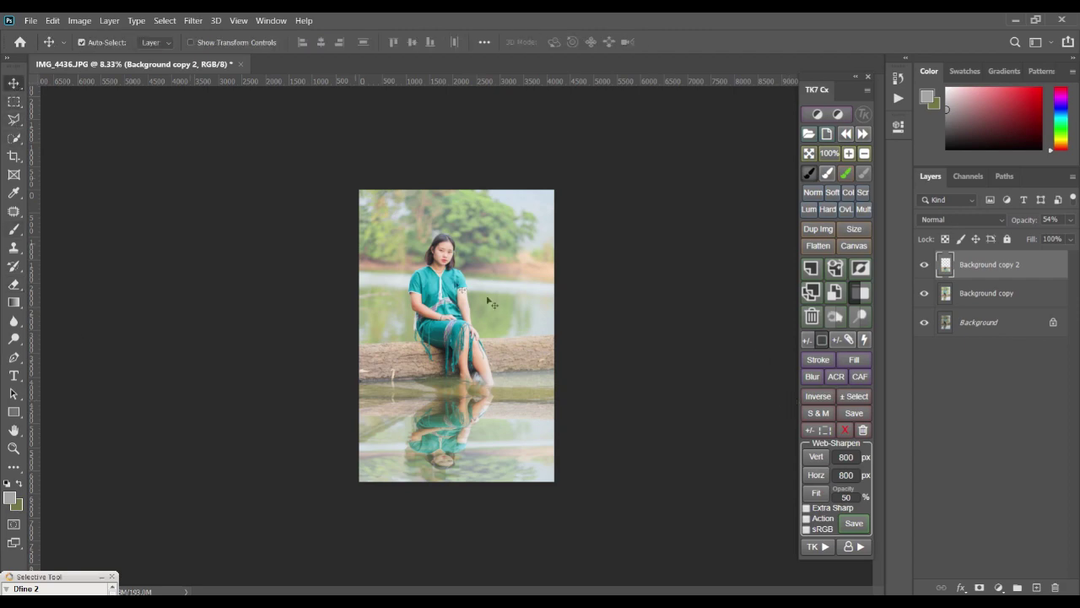
ctrl+click(487, 295)
ctrl+click(482, 314)
drag(465, 285, 531, 398)
ctrl+alt+click(506, 363)
ctrl+alt+click(514, 367)
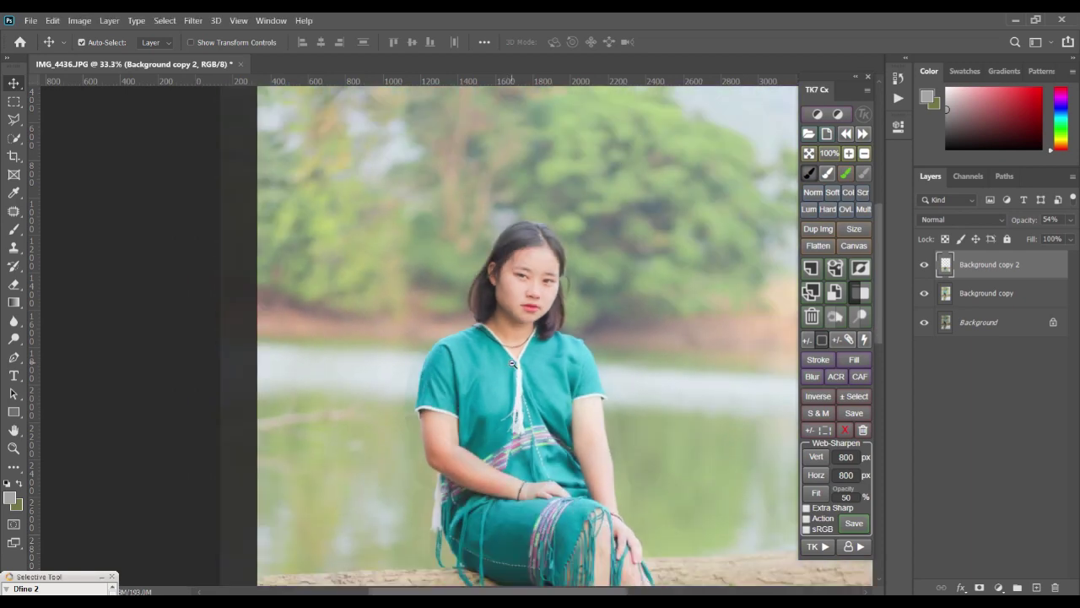
shift+click(984, 294)
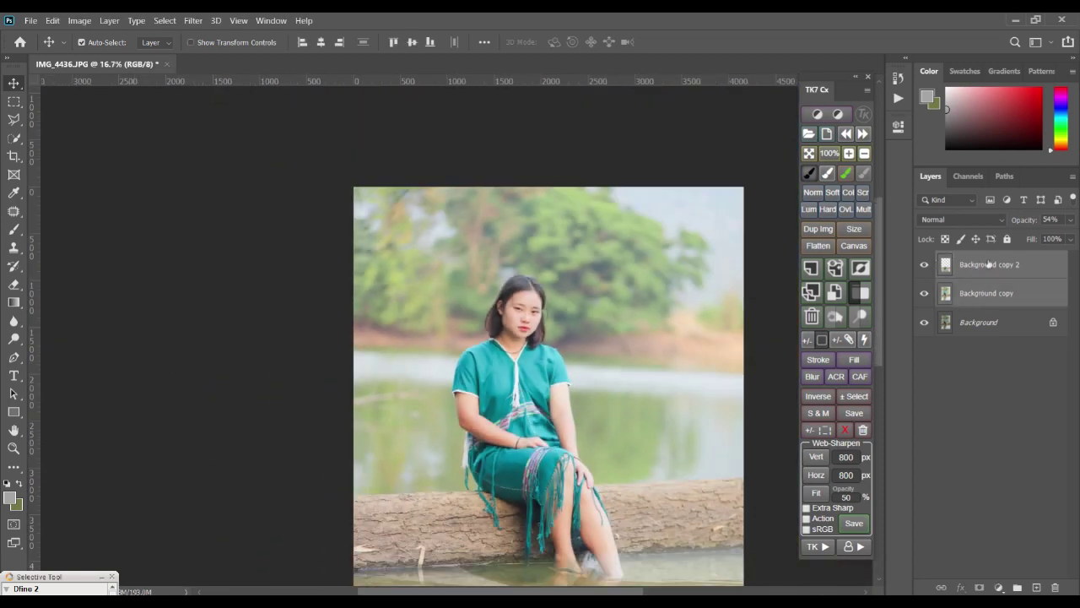
click(990, 265)
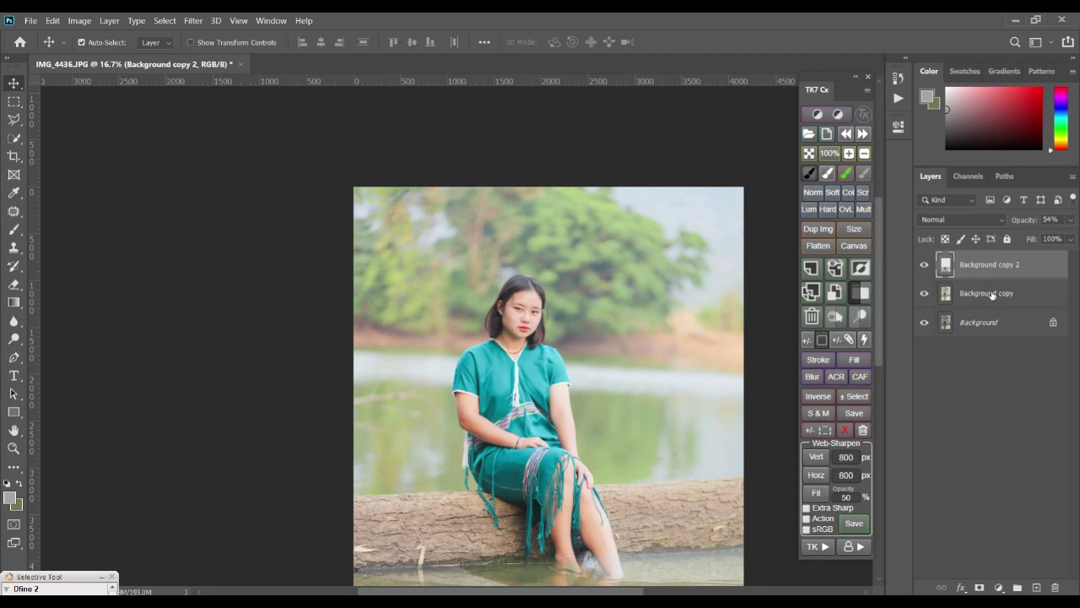
shift+click(991, 293)
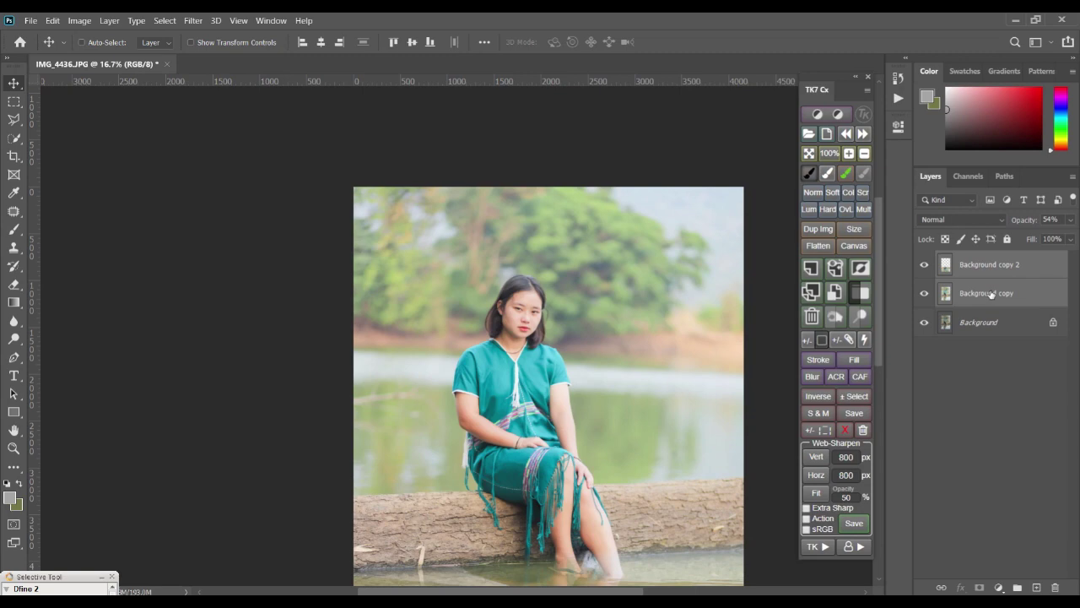
key(ctrl+e)
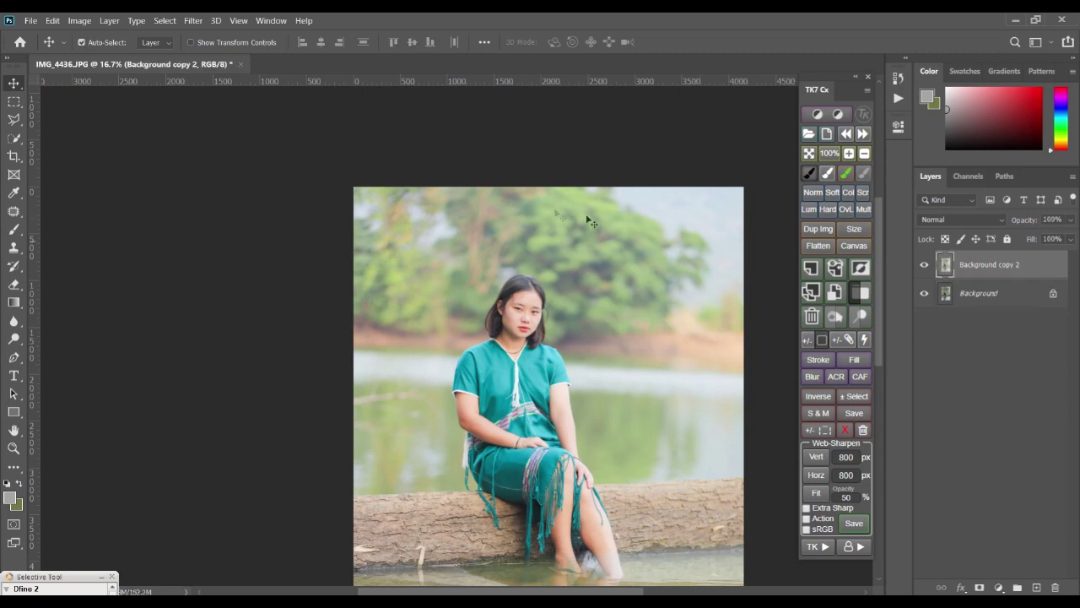
- Open the Liquify filter on the merged layer
scroll(509, 306, up, 1)
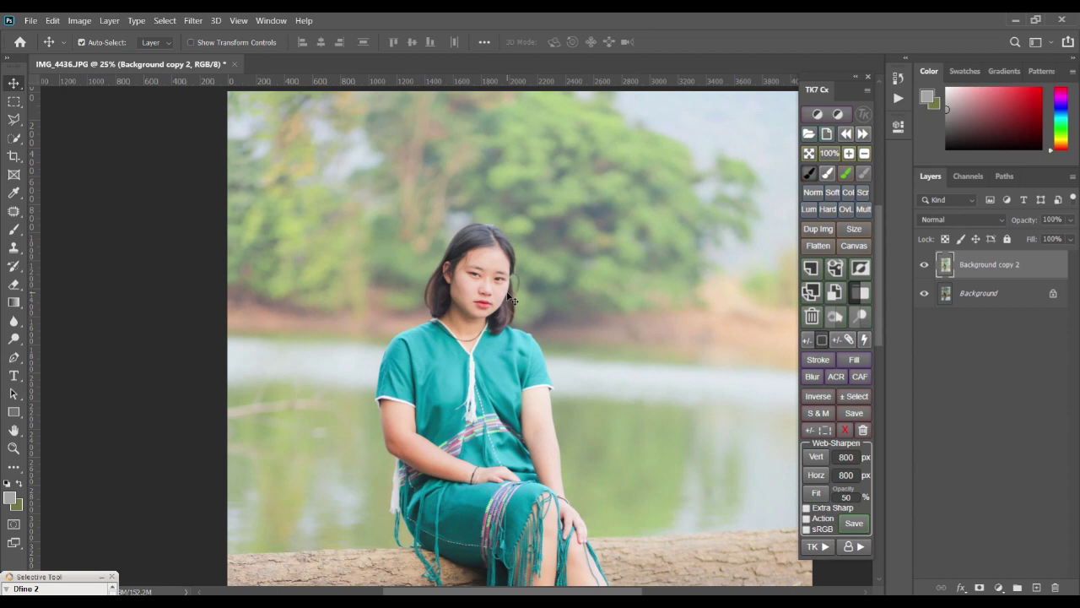
click(194, 22)
mouse_move(216, 20)
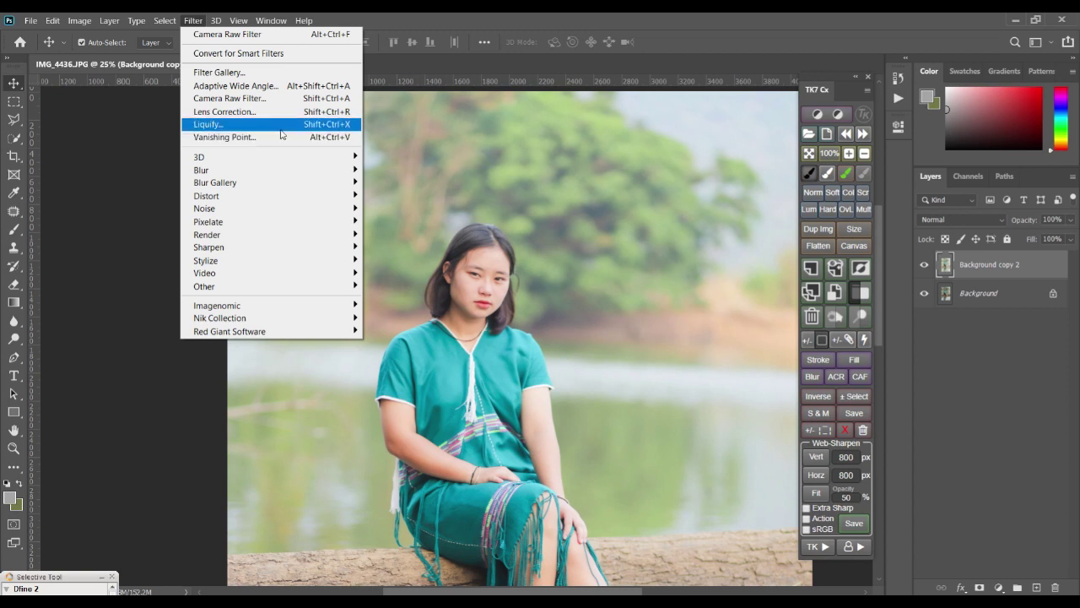
click(250, 132)
click(250, 130)
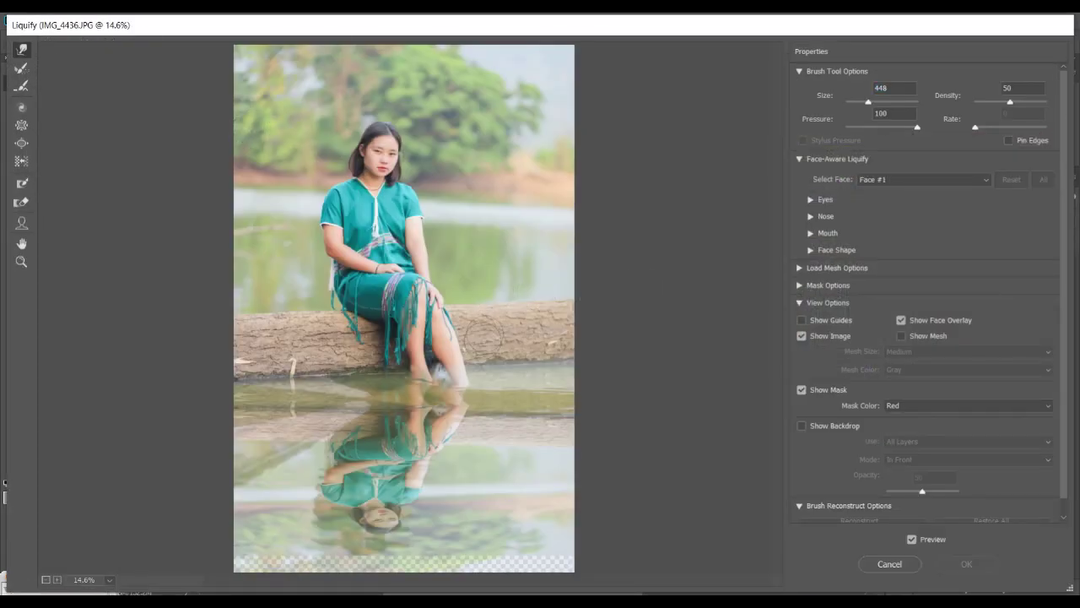
- Reshape the hair outline beside the visible ear with the Forward Warp tool, using brush sizes 184 and 296
scroll(371, 277, up, 5)
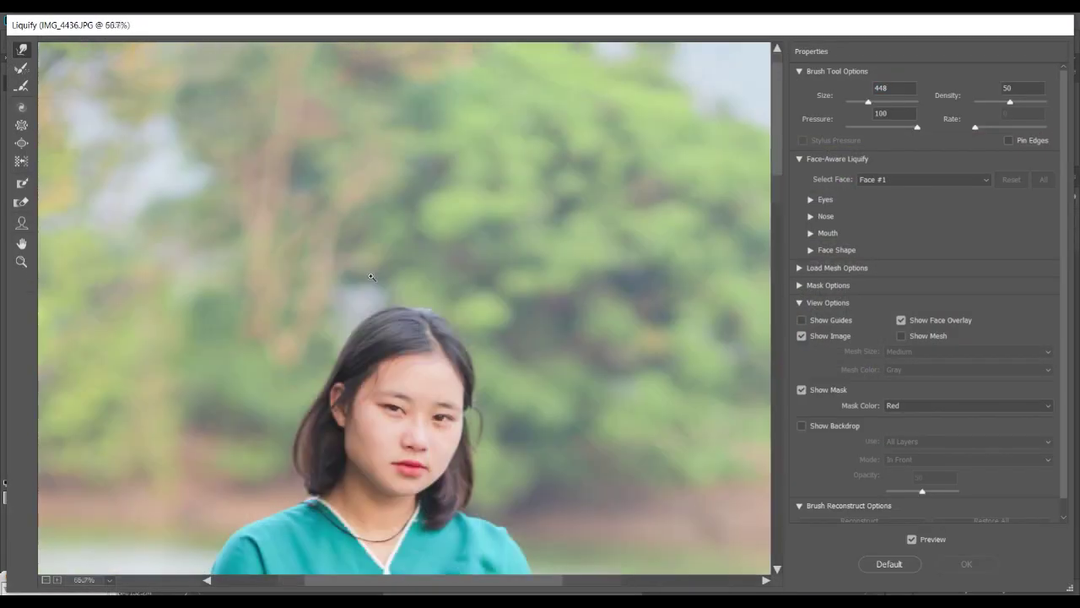
drag(450, 398, 451, 222)
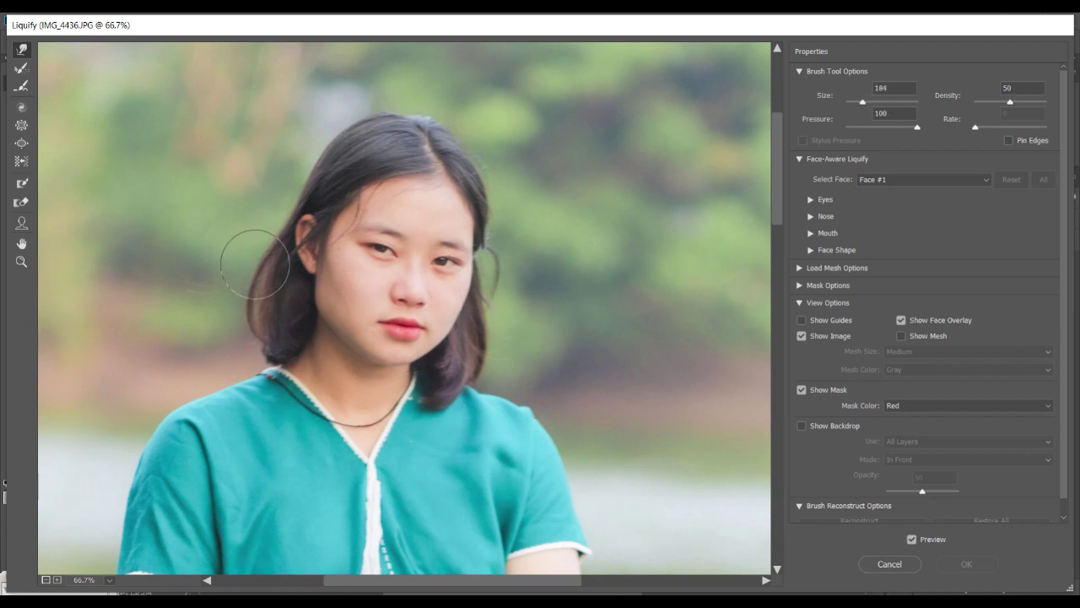
drag(310, 310, 304, 314)
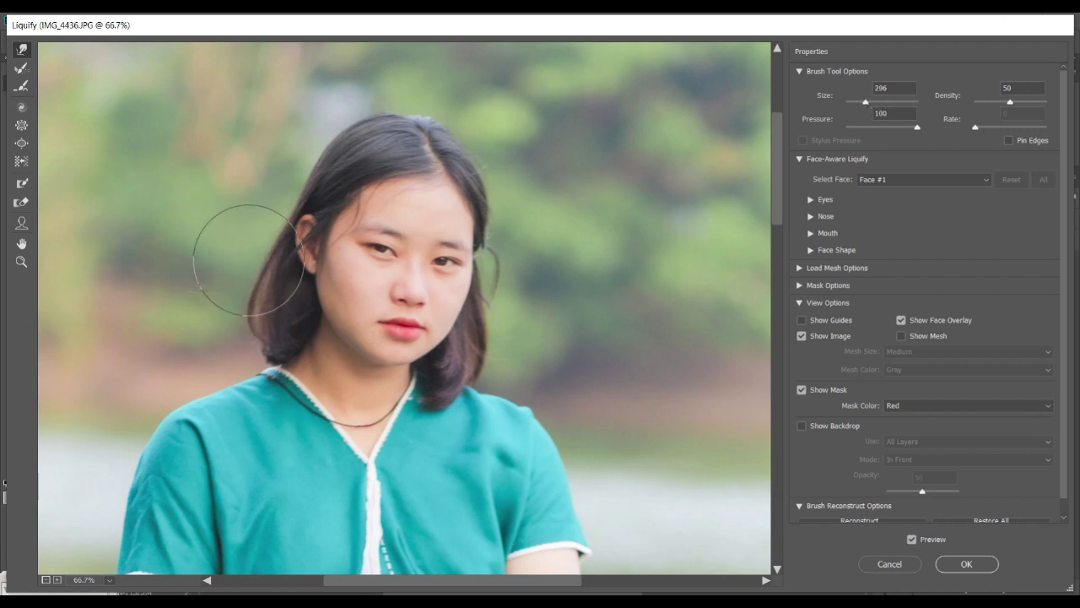
drag(236, 291, 251, 254)
drag(235, 295, 237, 301)
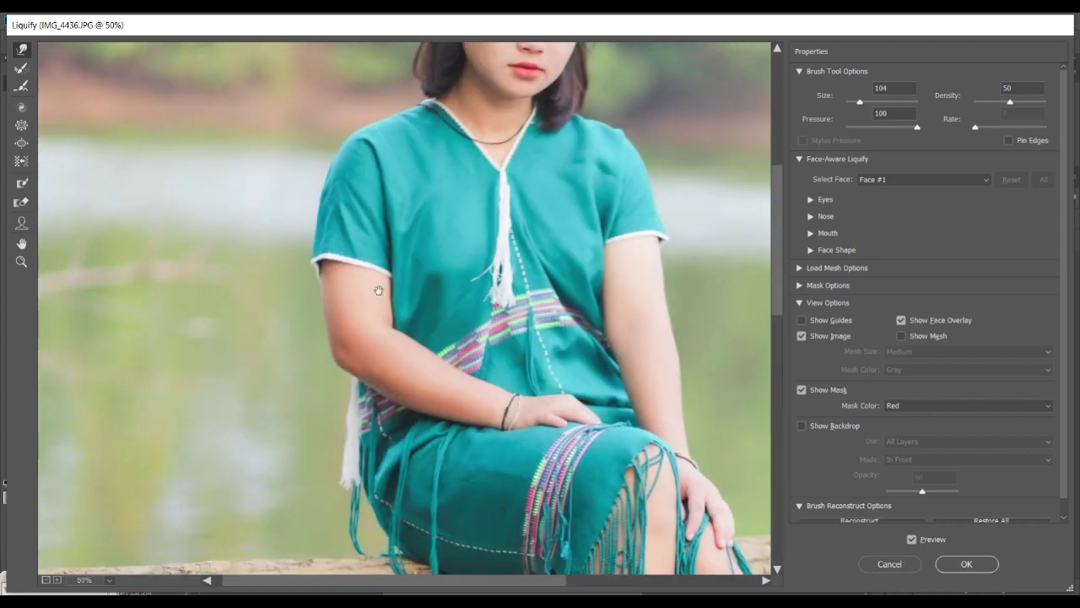
- Slim the outer contour of the upper arm below the sleeve with the Forward Warp tool at brush size 250
key(bracketright)
key(bracketright)
key(bracketright)
key(bracketright)
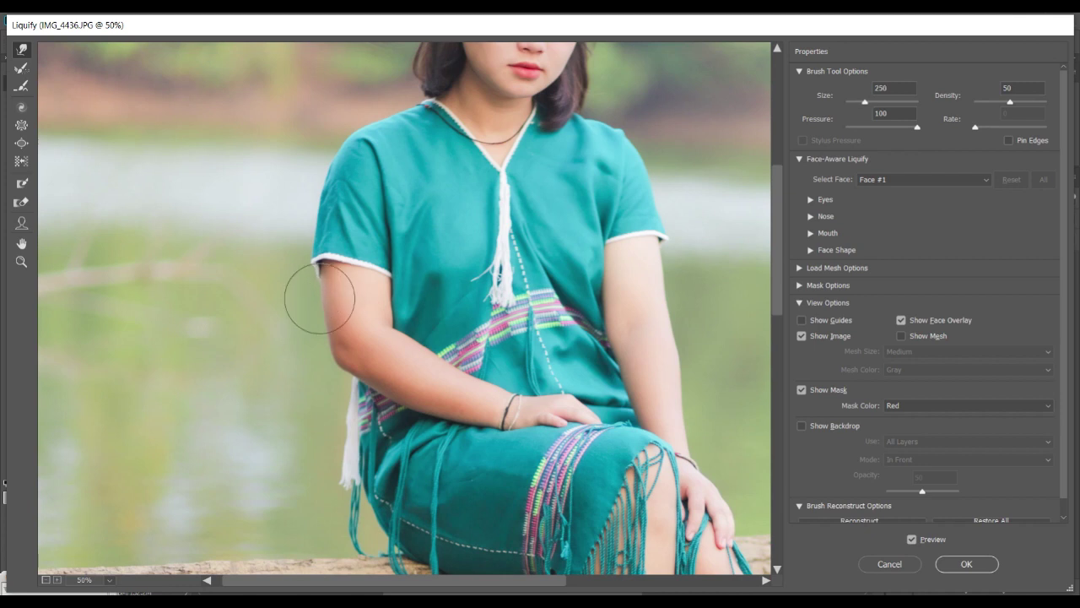
drag(320, 299, 327, 282)
mouse_move(321, 324)
mouse_down()
mouse_move(329, 330)
mouse_move(330, 315)
mouse_move(330, 367)
mouse_up()
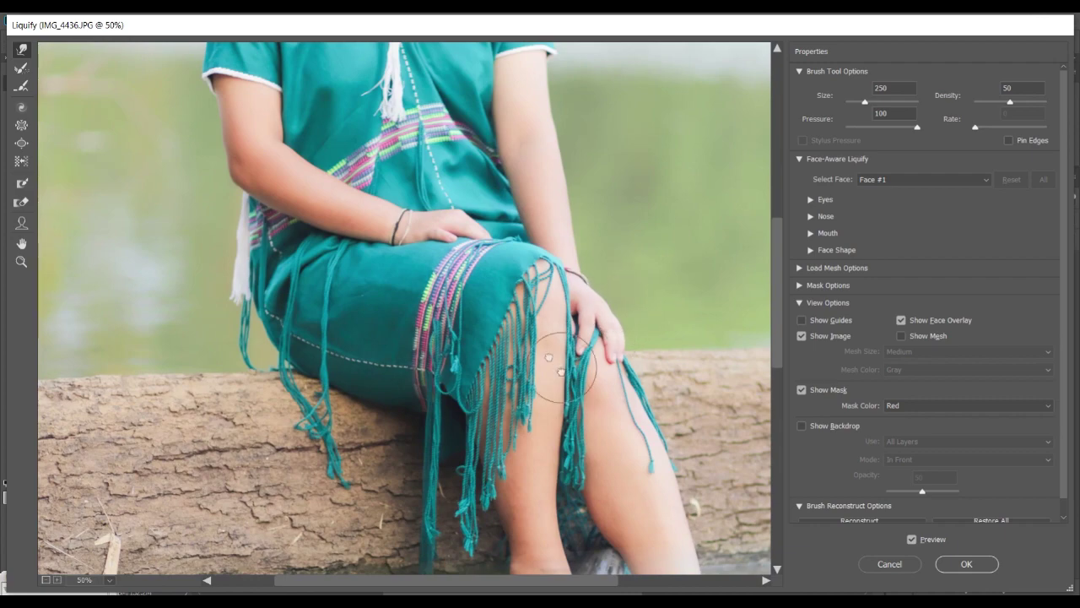
- Refine the contour of the lower leg with the Forward Warp tool at brush size 300 and check the whole figure
drag(561, 371, 477, 241)
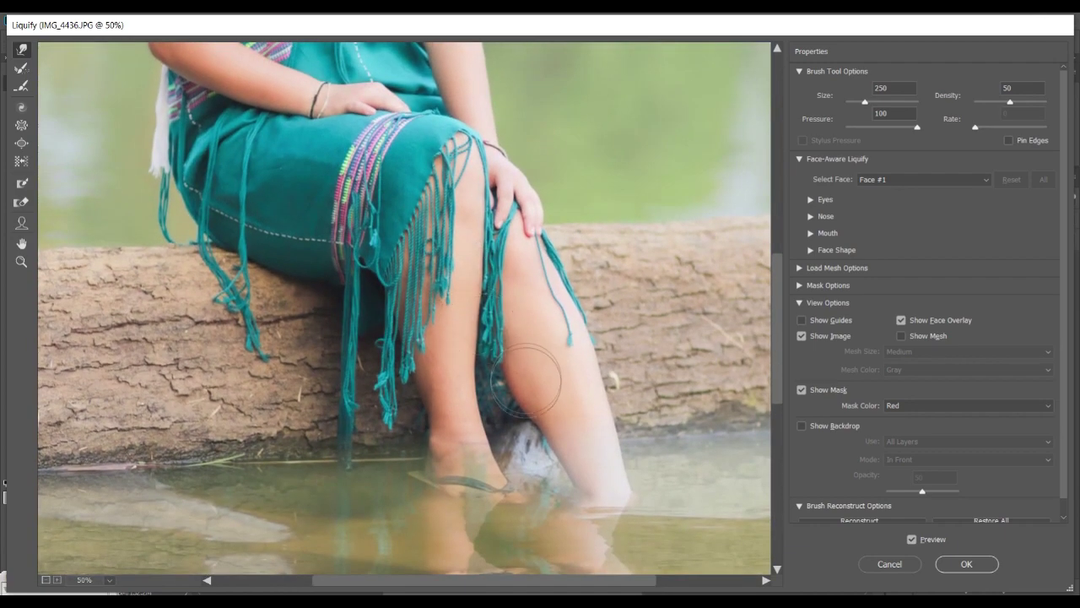
key(bracketright)
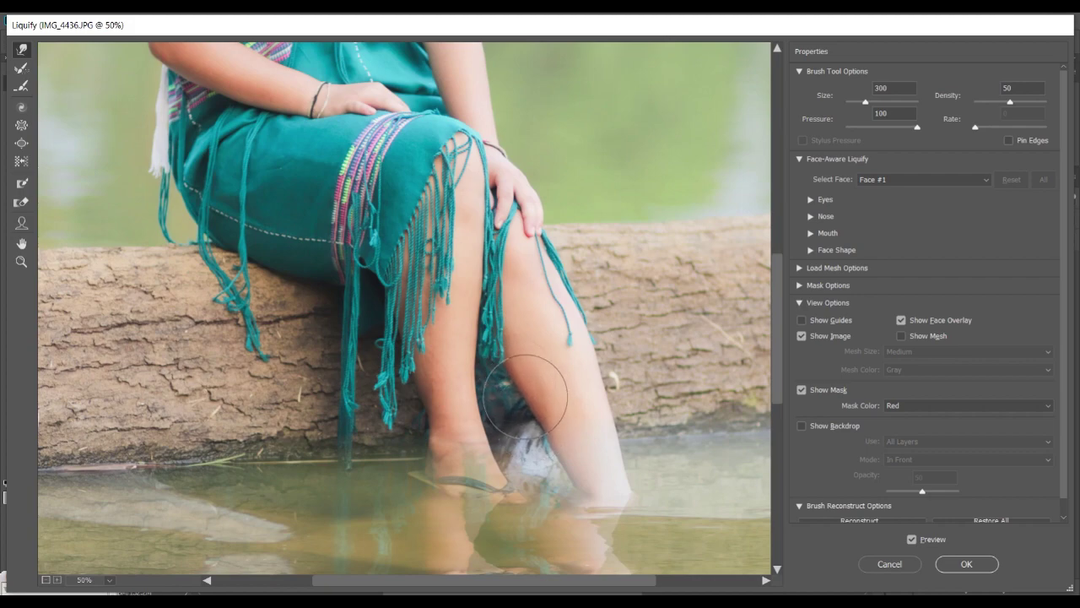
drag(501, 207, 512, 324)
alt+click(470, 290)
alt+click(470, 290)
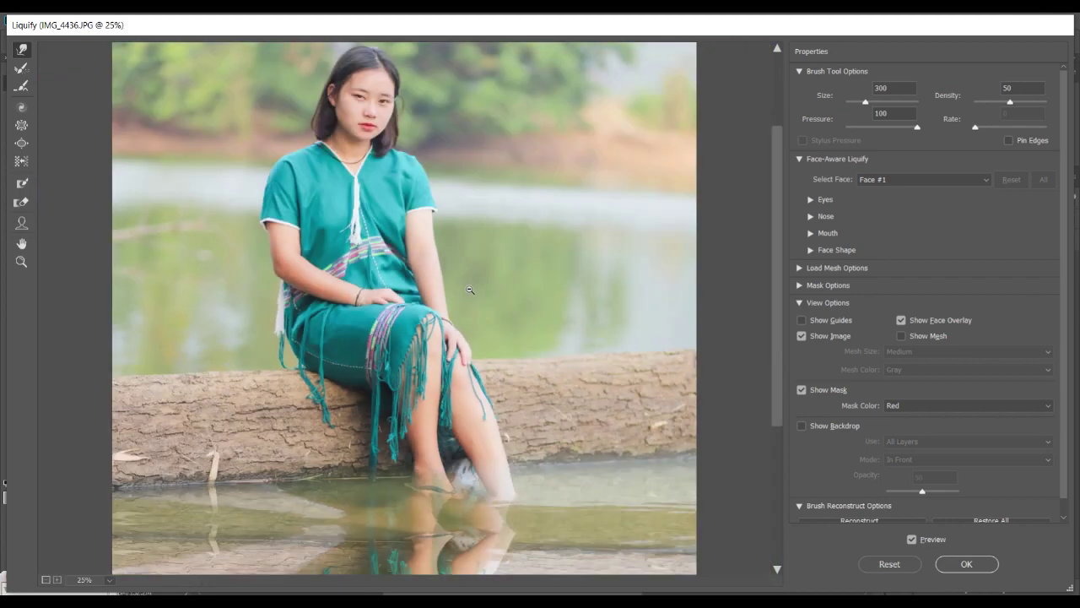
- Check the whole figure and apply the Liquify reshaping to the merged layer
drag(429, 266, 470, 354)
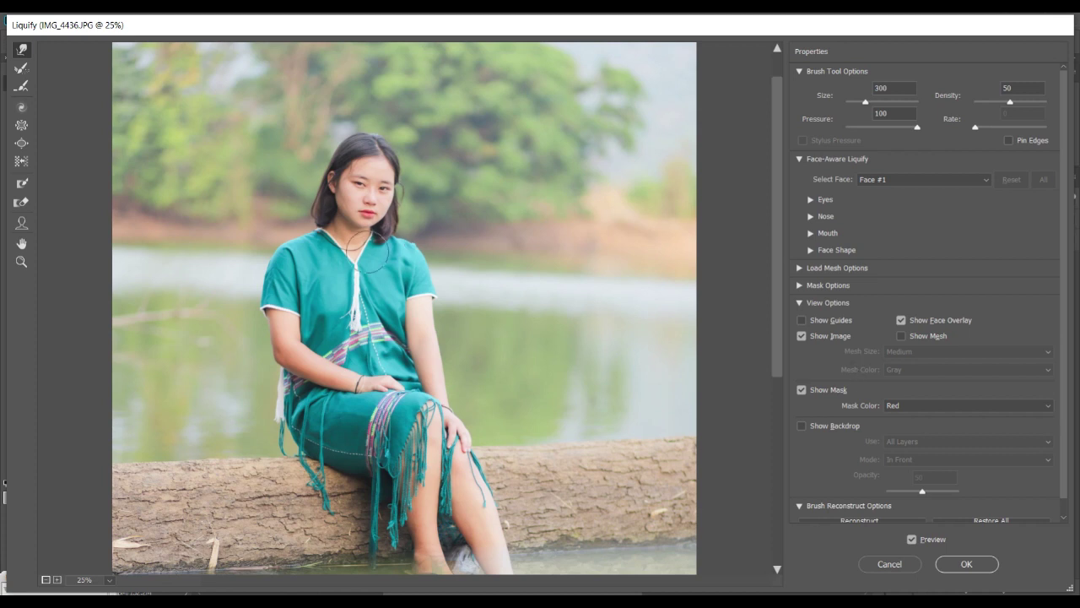
click(966, 563)
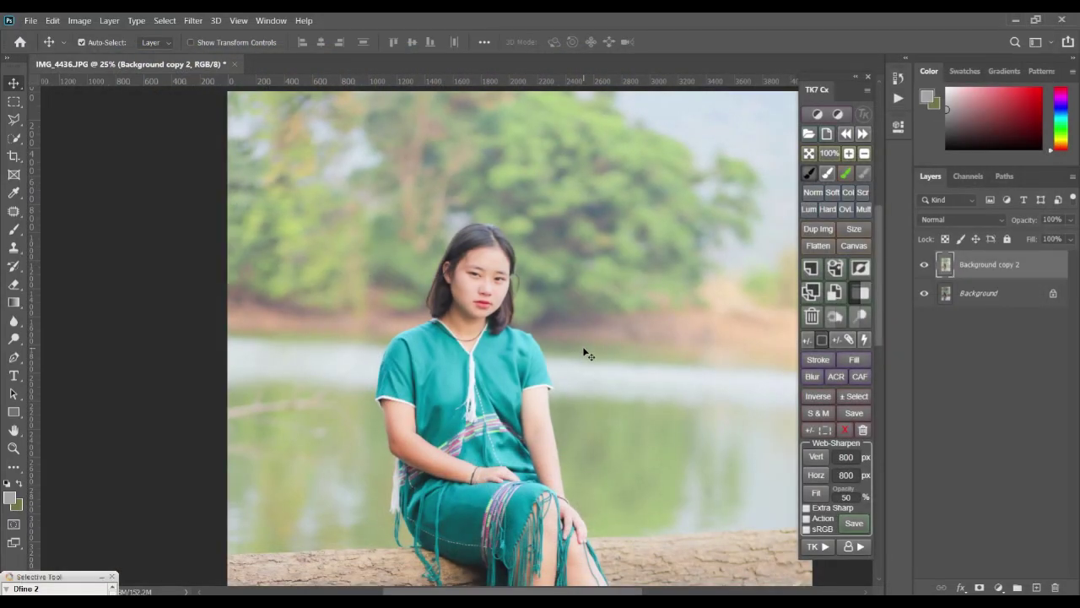
scroll(561, 304, up, 1)
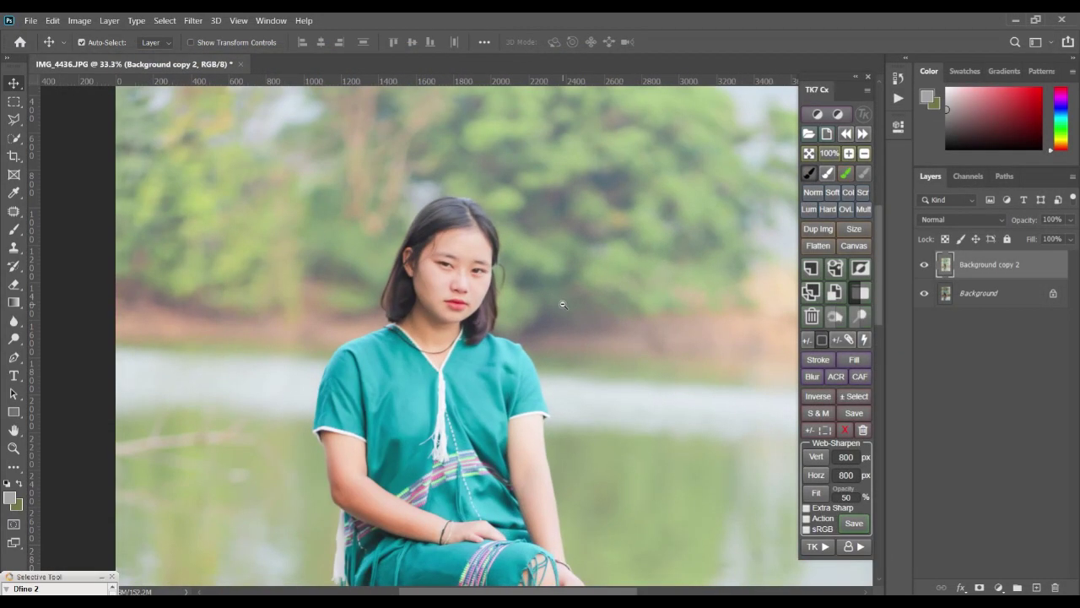
scroll(569, 309, down, 2)
- Duplicate the reshaped layer Background copy 2
key(ctrl)
key(ctrl+j)
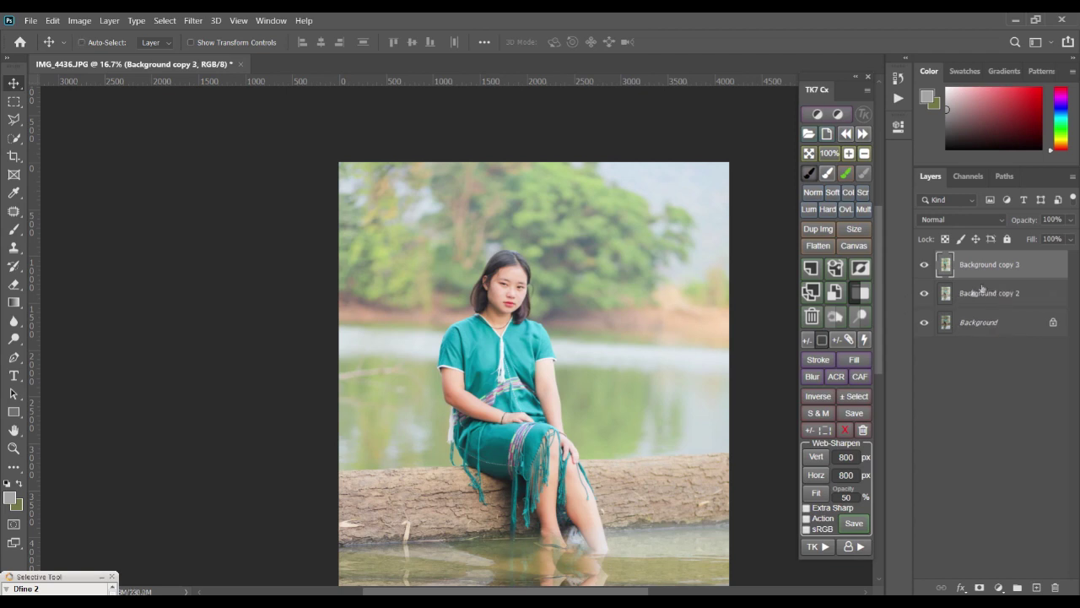
key(ctrl+shift+x)
scroll(516, 303, up, 2)
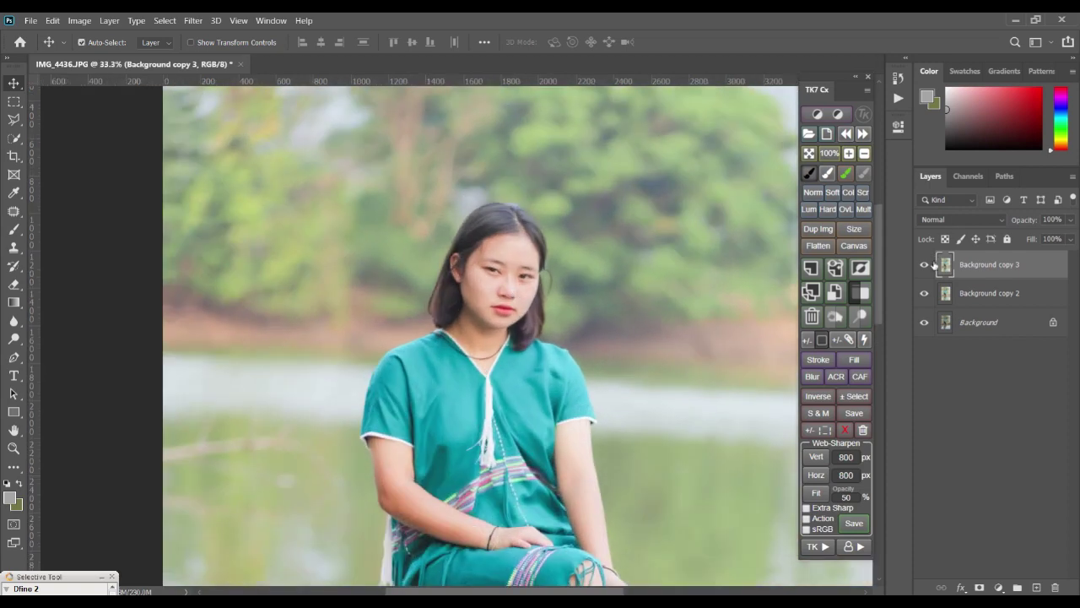
- Compare the figure with the top layer Background copy 3 hidden and shown, and examine the whole image
click(924, 267)
click(924, 267)
click(924, 267)
click(923, 267)
click(923, 267)
click(924, 267)
click(925, 267)
click(925, 267)
scroll(503, 295, down, 2)
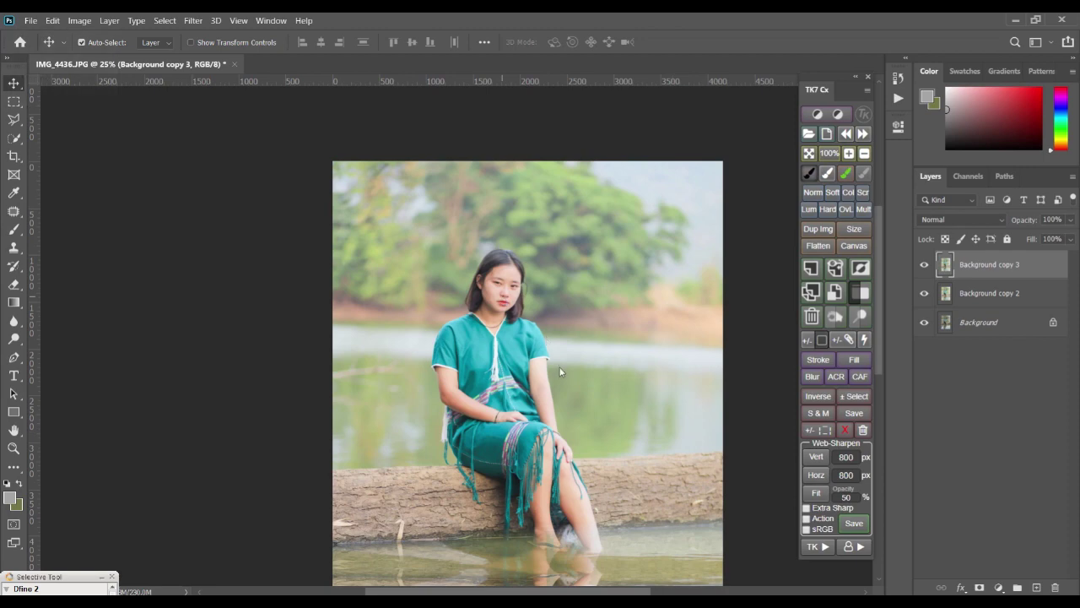
key(ctrl+minus)
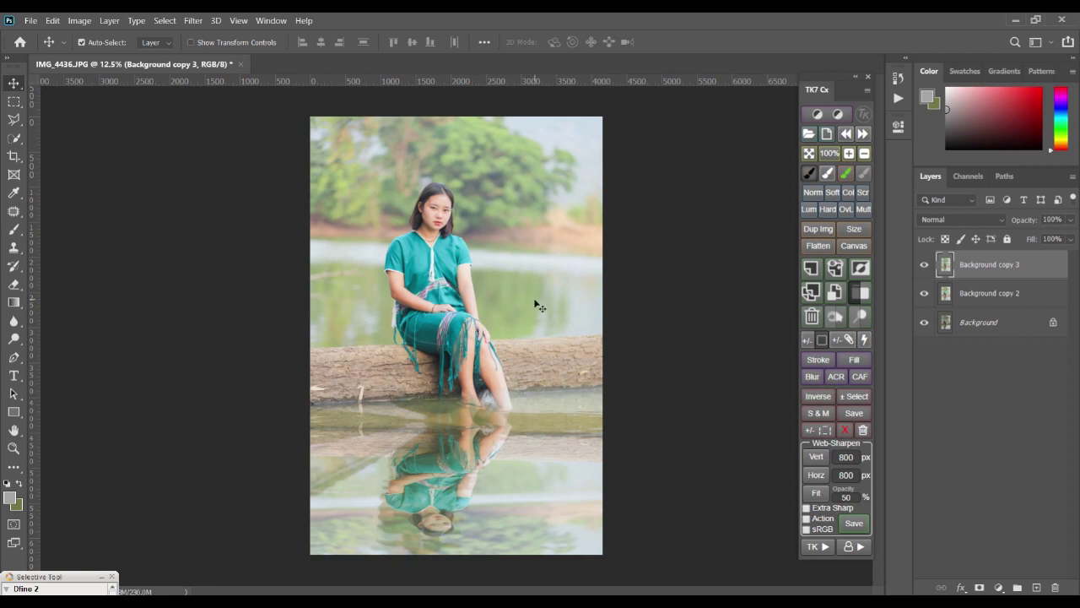
- Duplicate Background copy 3 and begin a Polygonal Lasso outline along the log's upper edge, from the image's left edge to the hanging threads
drag(1017, 274, 1036, 587)
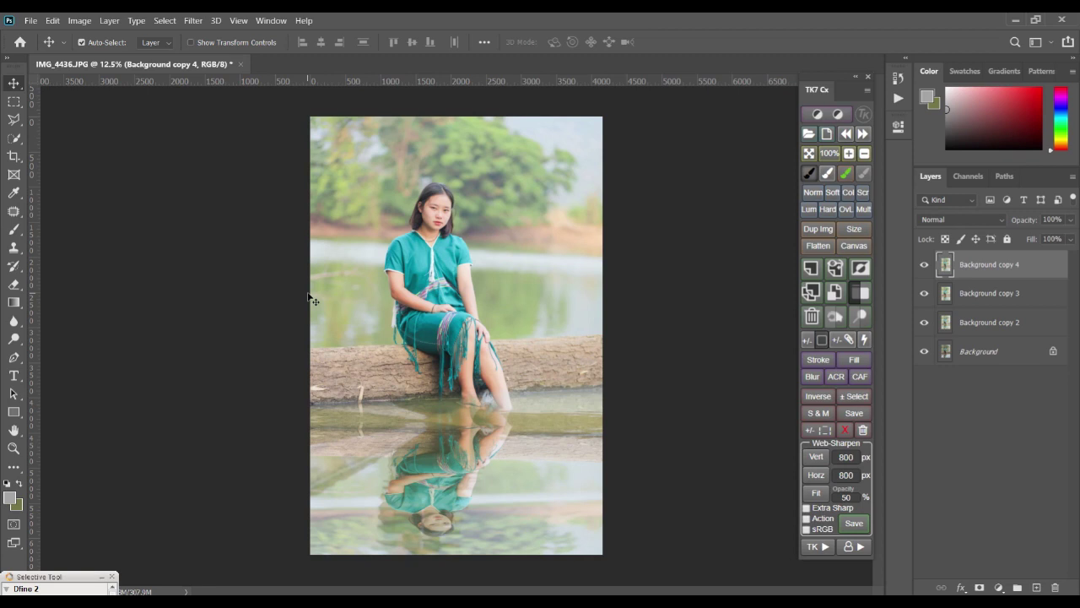
click(17, 122)
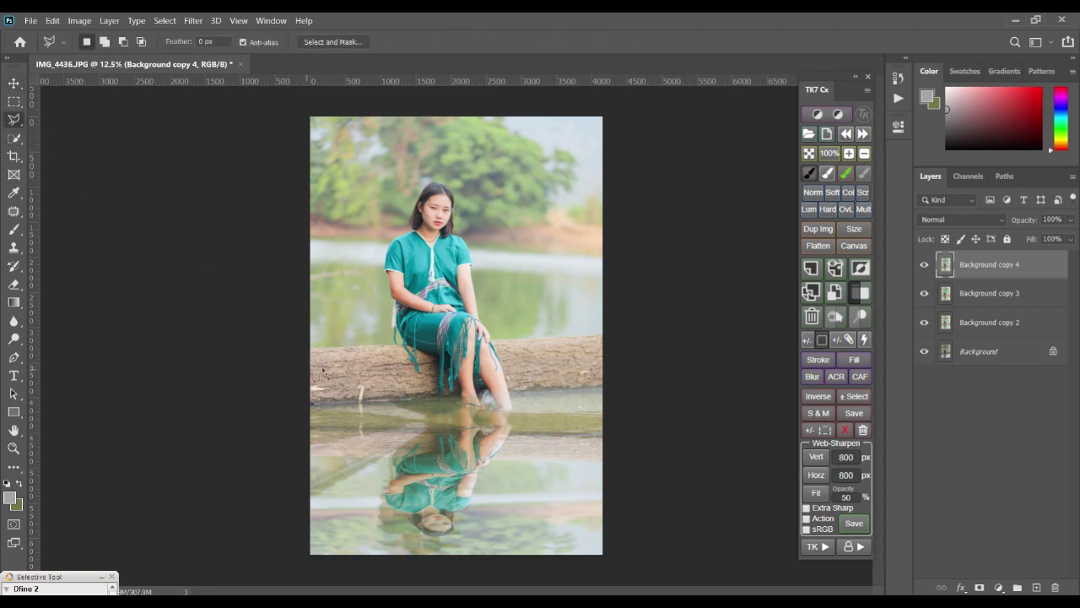
key(ctrl+space)
ctrl+click(322, 346)
ctrl+click(323, 346)
ctrl+click(322, 347)
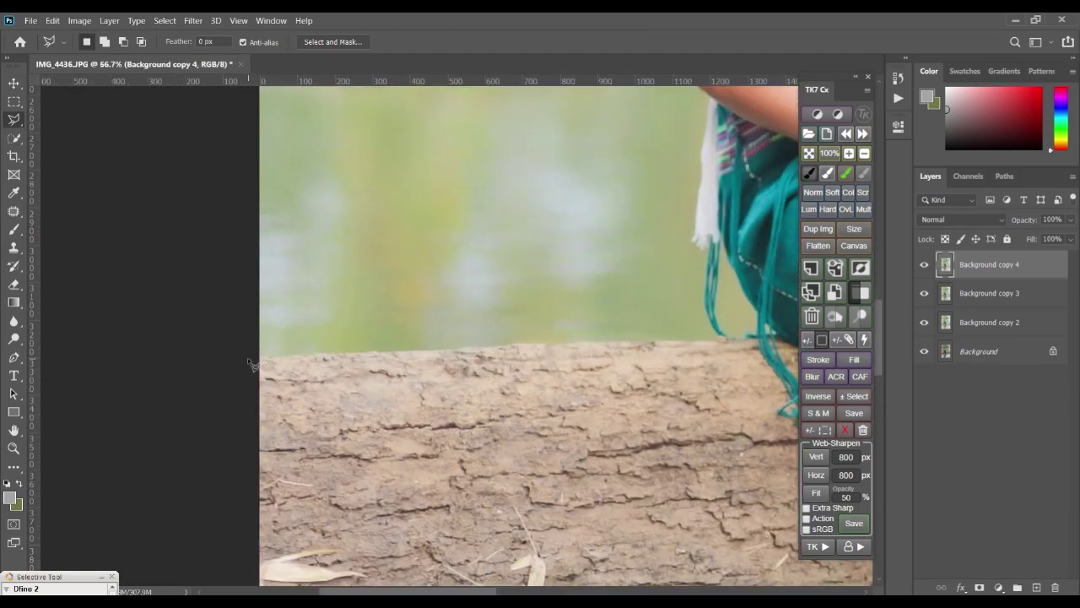
click(257, 363)
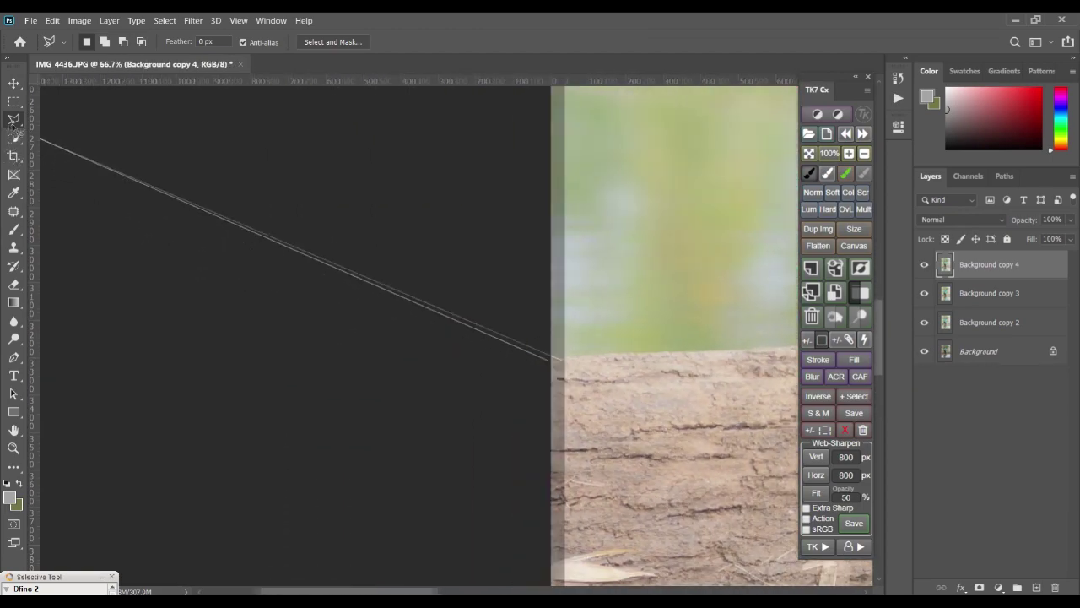
drag(736, 408, 246, 468)
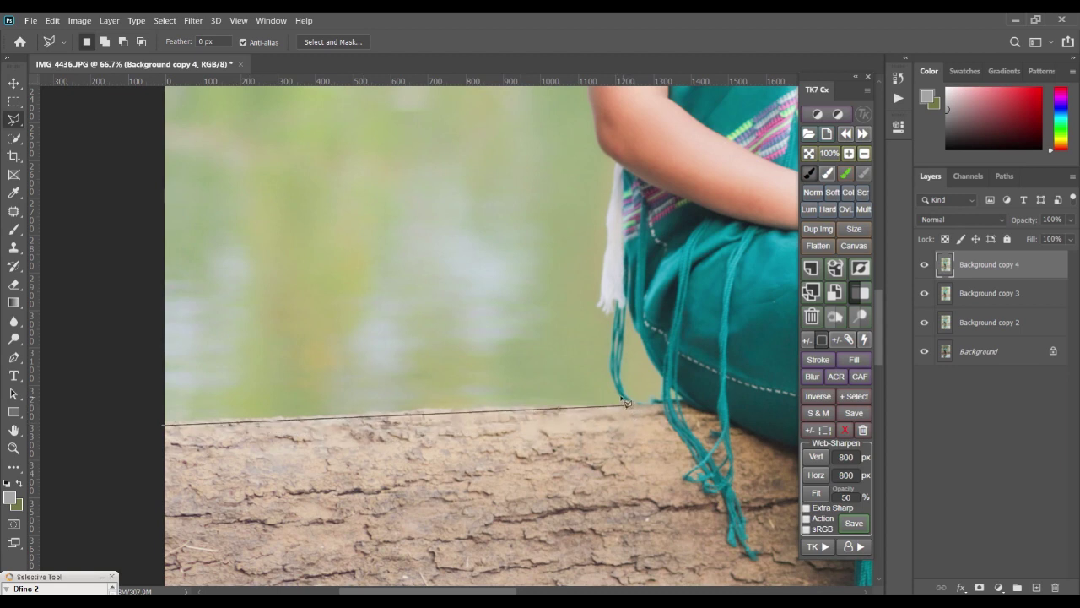
- Continue the lasso outline up along the hanging teal threads and white tassel to the bent elbow
key(ctrl+plus)
key(ctrl+plus)
drag(634, 398, 518, 287)
drag(637, 549, 476, 169)
drag(583, 386, 548, 192)
drag(518, 502, 505, 211)
click(408, 346)
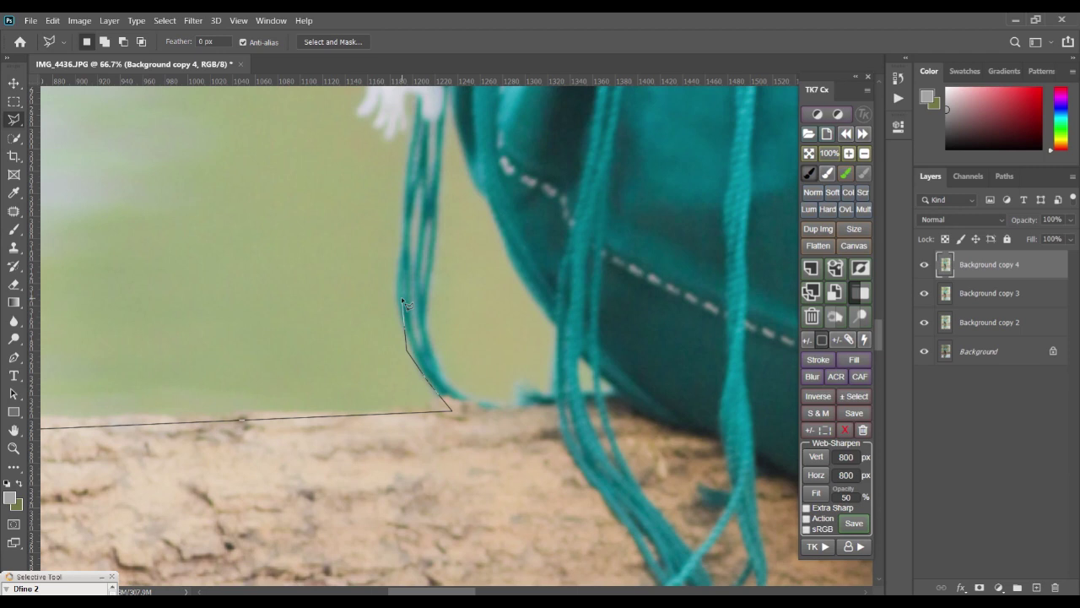
drag(401, 309, 418, 121)
drag(508, 230, 566, 426)
mouse_move(489, 317)
mouse_down()
mouse_move(480, 313)
mouse_move(478, 348)
mouse_move(445, 346)
mouse_move(437, 316)
mouse_move(458, 149)
mouse_move(472, 165)
mouse_move(469, 412)
mouse_move(465, 306)
mouse_move(453, 313)
mouse_move(485, 158)
mouse_move(528, 217)
mouse_move(528, 477)
mouse_move(473, 404)
mouse_move(441, 382)
mouse_up()
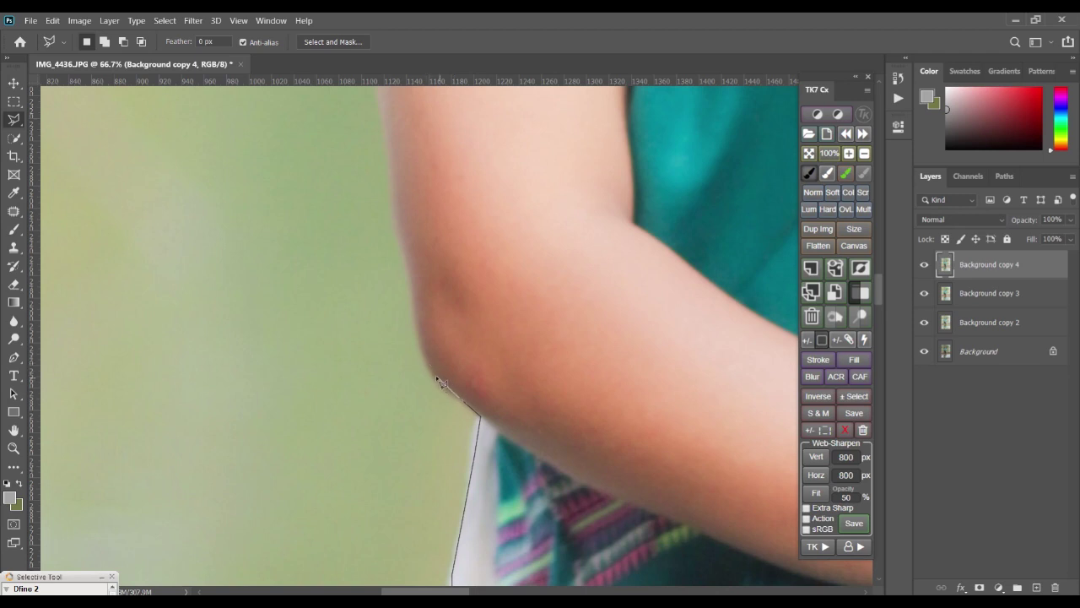
- Trace the lasso outline from the elbow up the outer upper arm and around the sleeve hem onto the sleeve
drag(425, 331, 418, 314)
mouse_move(429, 361)
mouse_down()
mouse_move(383, 114)
mouse_move(409, 485)
mouse_up()
click(383, 116)
mouse_move(392, 412)
mouse_down()
mouse_move(333, 323)
mouse_move(365, 143)
mouse_up()
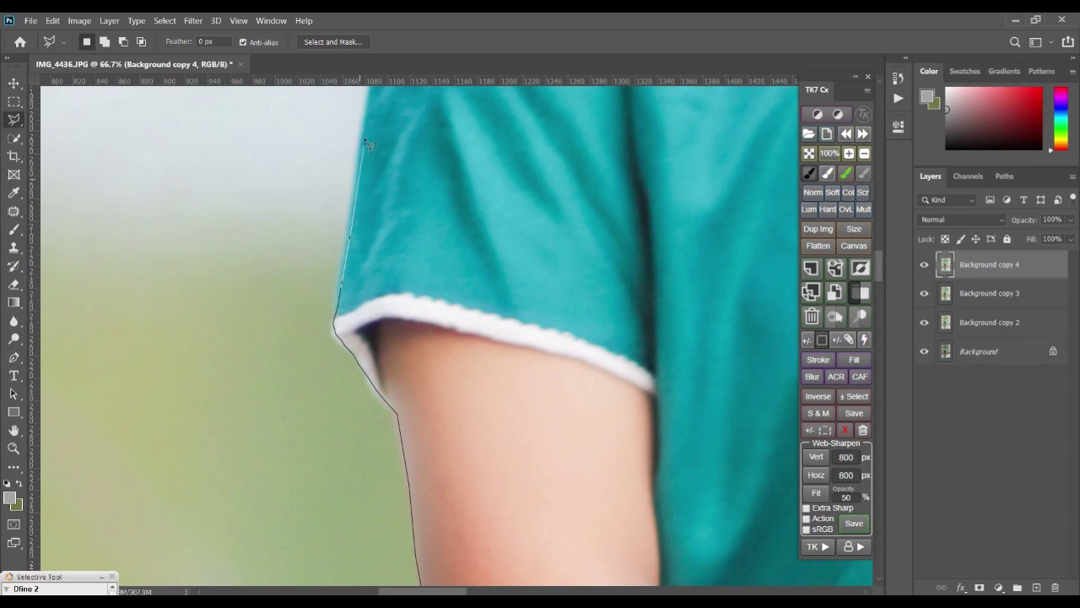
key(ctrl+plus)
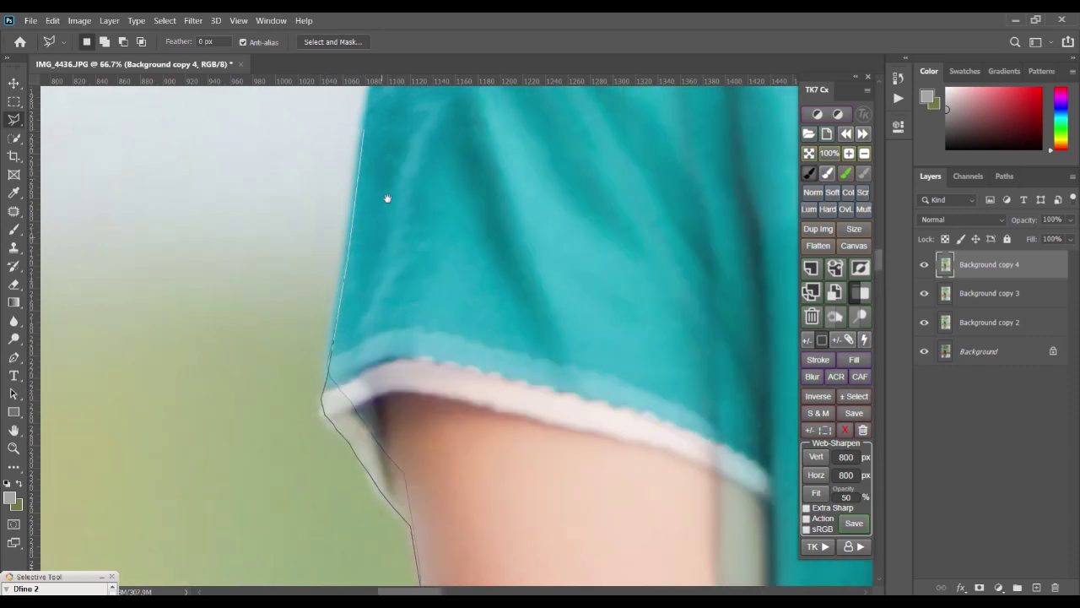
drag(387, 199, 359, 371)
click(362, 278)
click(399, 152)
- Trace the lasso outline over the shoulder to the collar and onto the lower tip of the hair
drag(403, 137, 251, 475)
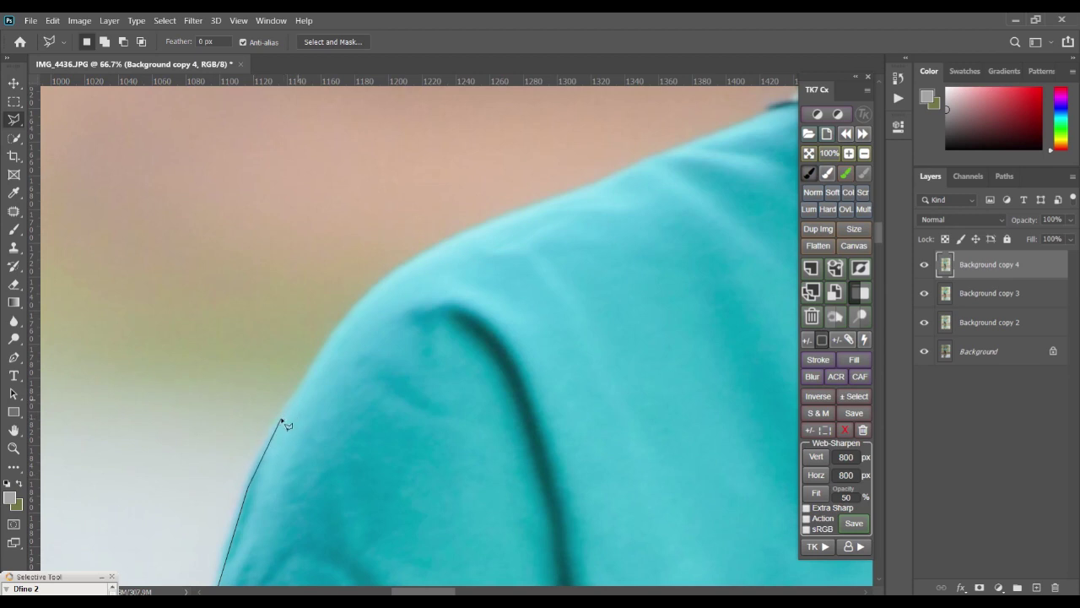
click(356, 309)
click(396, 268)
click(502, 219)
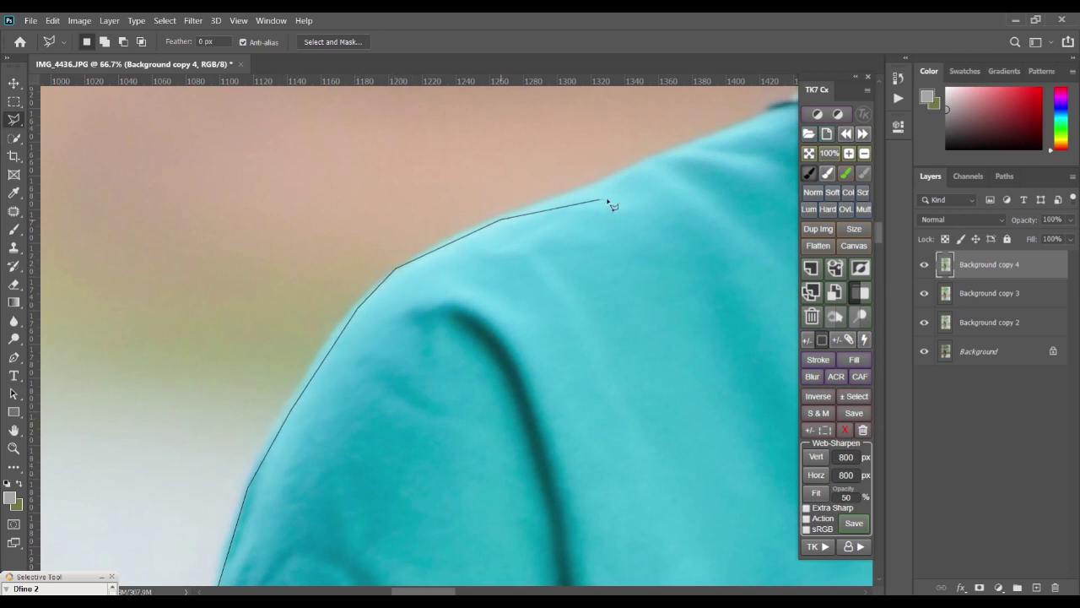
double_click(620, 172)
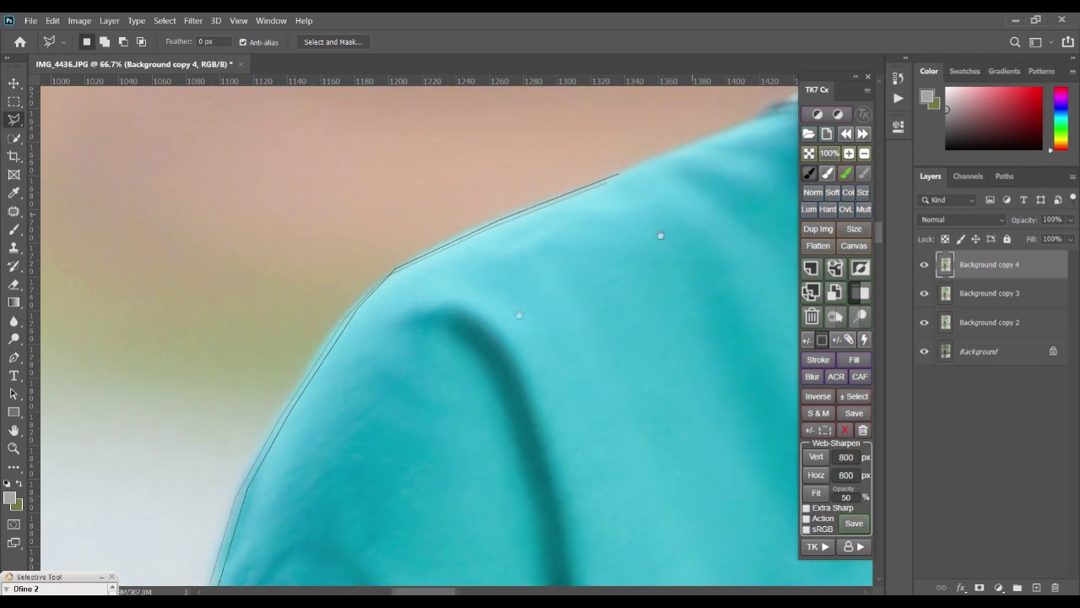
drag(660, 235, 327, 447)
click(431, 333)
drag(484, 288, 453, 235)
scroll(447, 223, down, 1)
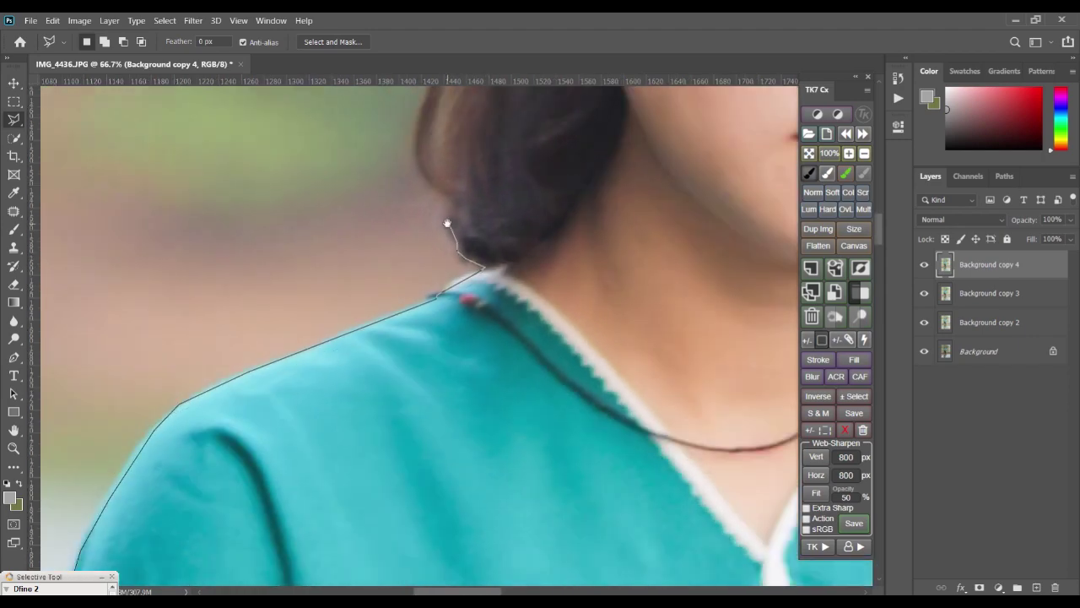
- Trace the lasso outline up the hair on the visible-ear side and over the crown of the head
drag(498, 213, 495, 495)
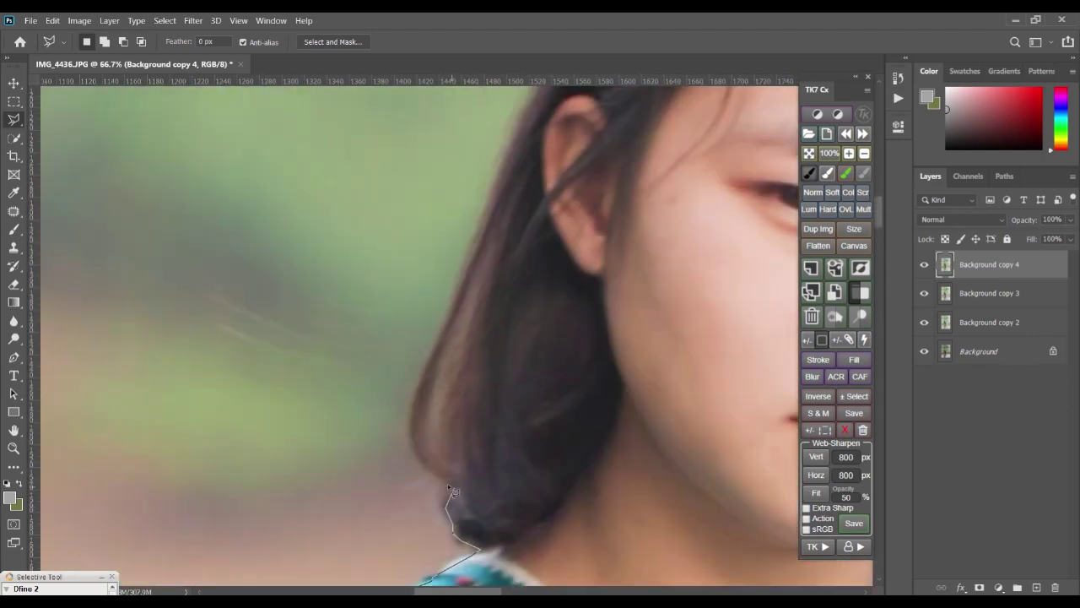
drag(438, 483, 413, 424)
mouse_move(425, 385)
mouse_down()
mouse_move(495, 248)
mouse_move(488, 211)
mouse_move(519, 130)
mouse_move(340, 409)
mouse_move(432, 228)
mouse_up()
mouse_move(463, 180)
mouse_down()
mouse_move(509, 120)
mouse_move(458, 193)
mouse_move(502, 135)
mouse_move(544, 107)
mouse_move(367, 234)
mouse_move(418, 231)
mouse_move(433, 209)
mouse_move(469, 207)
mouse_move(596, 222)
mouse_move(681, 294)
mouse_move(671, 270)
mouse_move(651, 253)
mouse_move(754, 404)
mouse_up()
key(space)
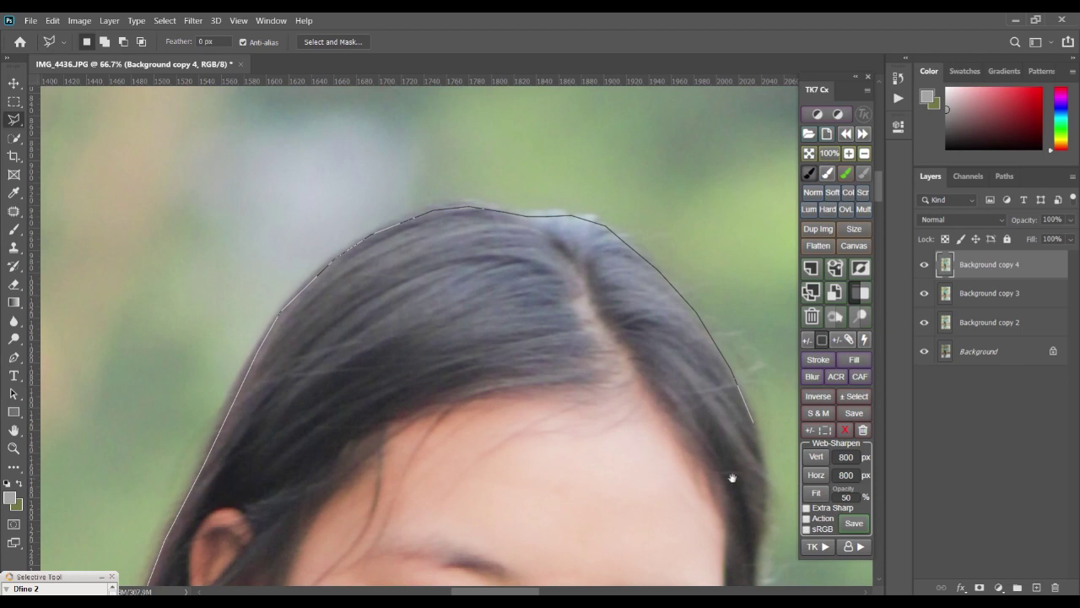
- Trace the lasso outline down the hair on the side opposite the visible ear, correcting a misplaced point
mouse_move(733, 478)
mouse_down()
mouse_move(589, 301)
mouse_move(545, 264)
mouse_move(582, 231)
mouse_move(582, 329)
mouse_up()
key(BackSpace)
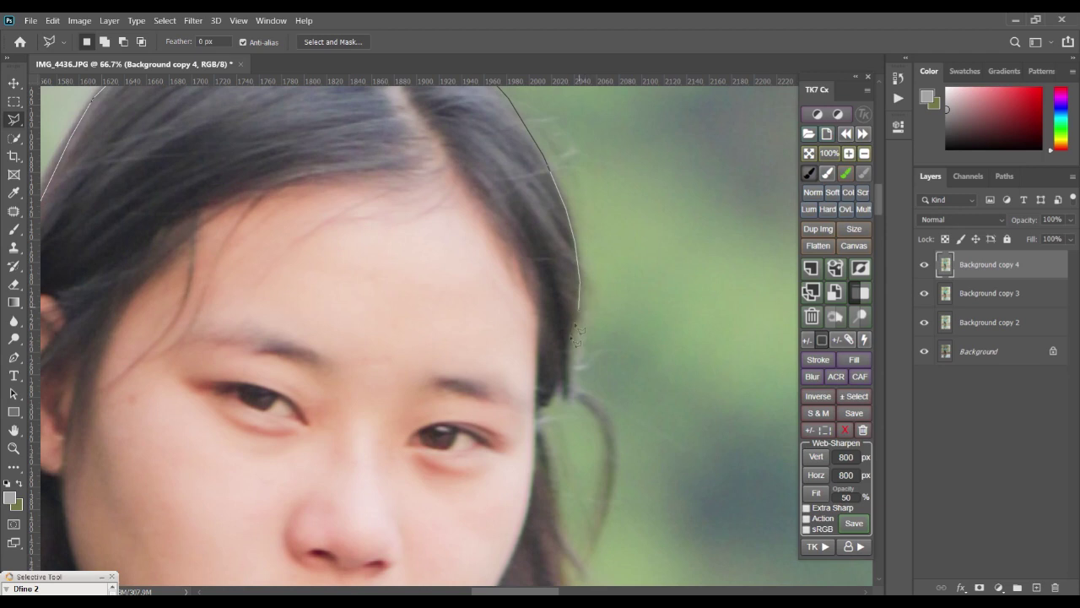
mouse_move(569, 344)
mouse_down()
mouse_move(566, 371)
mouse_move(584, 195)
mouse_move(562, 241)
mouse_move(571, 286)
mouse_up()
click(580, 349)
click(581, 441)
drag(584, 412, 599, 165)
click(589, 224)
- Trace the lasso outline along the second shoulder and down the sleeve to the outer corner of its white hem
mouse_move(589, 260)
mouse_down()
mouse_move(599, 253)
mouse_move(597, 316)
mouse_move(571, 386)
mouse_move(589, 414)
mouse_move(662, 428)
mouse_move(494, 298)
mouse_up()
click(707, 450)
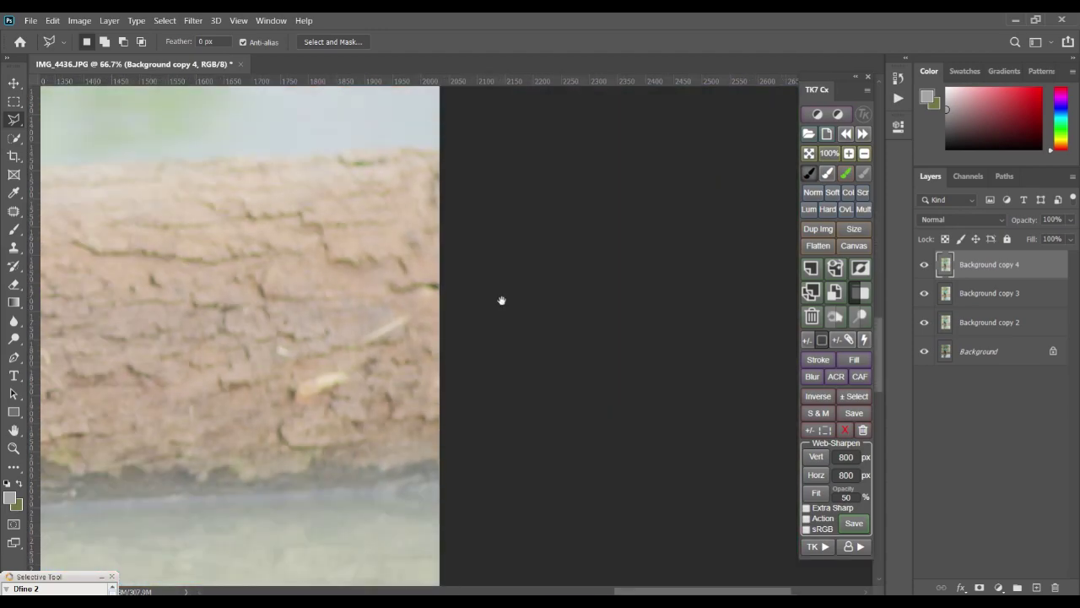
drag(104, 149, 802, 483)
mouse_move(387, 201)
mouse_down()
mouse_move(412, 264)
mouse_move(503, 402)
mouse_move(464, 294)
mouse_move(494, 293)
mouse_move(539, 418)
mouse_up()
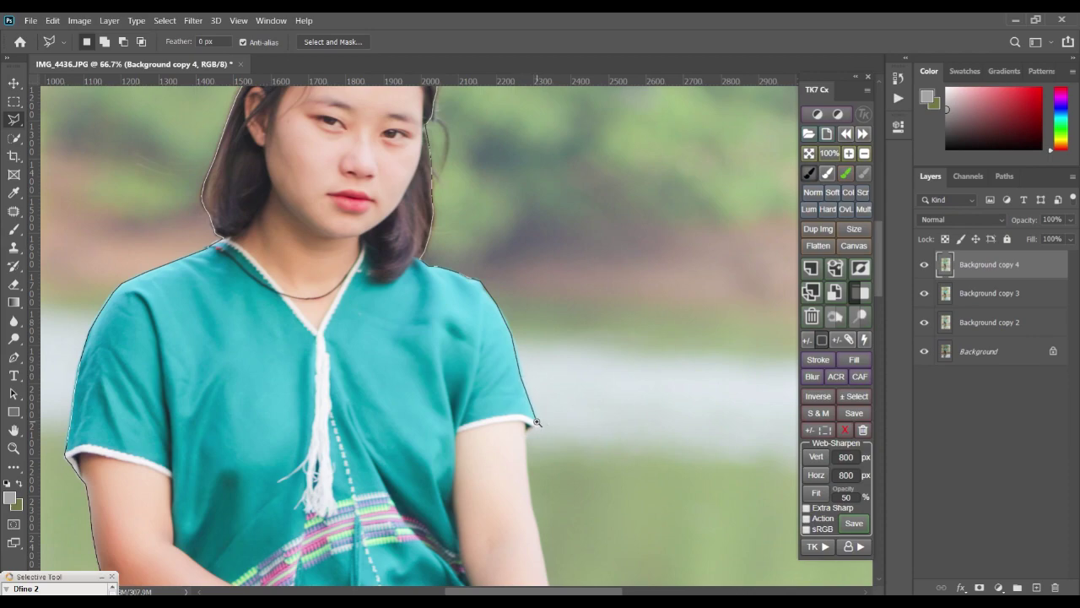
ctrl+click(537, 422)
ctrl+click(538, 421)
mouse_move(537, 422)
mouse_down()
mouse_move(512, 343)
mouse_move(363, 219)
mouse_up()
mouse_move(544, 313)
mouse_down()
mouse_move(362, 282)
mouse_move(299, 251)
mouse_up()
drag(547, 336, 358, 118)
mouse_move(635, 498)
mouse_down()
mouse_move(528, 332)
mouse_move(509, 215)
mouse_up()
click(552, 322)
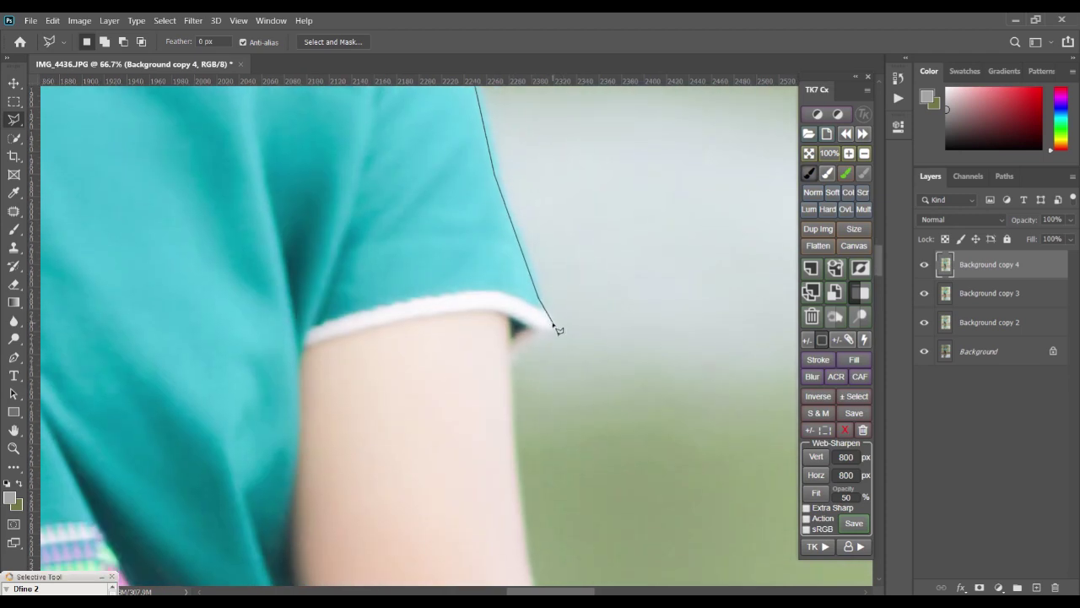
- Trace the lasso outline under the sleeve hem and down the outer edge of the straight arm to the forearm
click(511, 351)
click(520, 497)
alt+click(507, 498)
drag(512, 502, 480, 253)
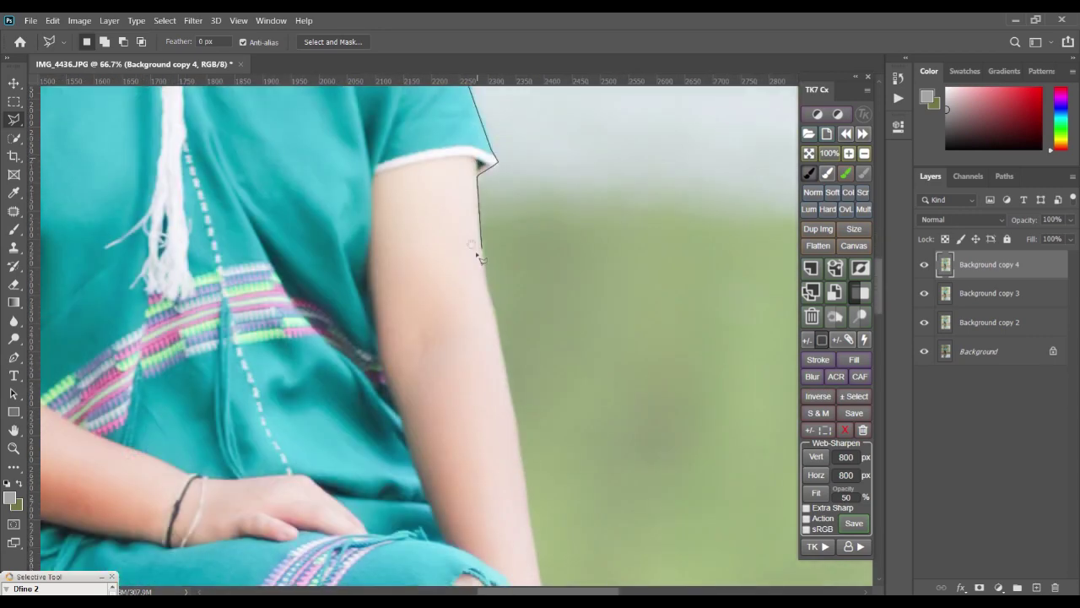
click(487, 300)
click(511, 419)
drag(526, 475, 516, 260)
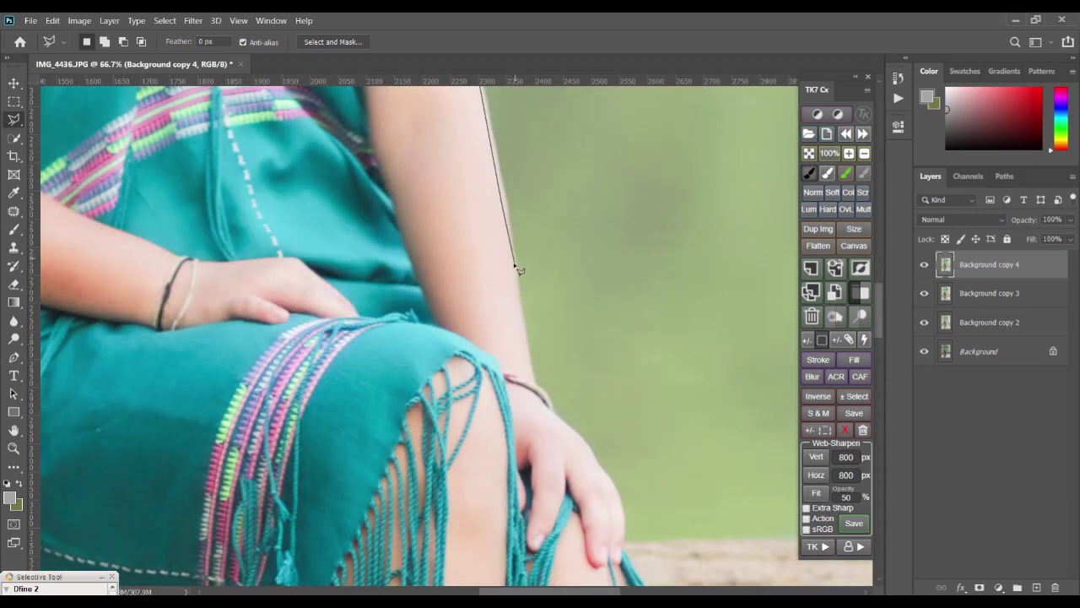
- Trace the lasso outline along the forearm and around the bracelet at the wrist
click(537, 387)
click(548, 395)
click(552, 401)
scroll(554, 412, up, 3)
drag(675, 489, 552, 366)
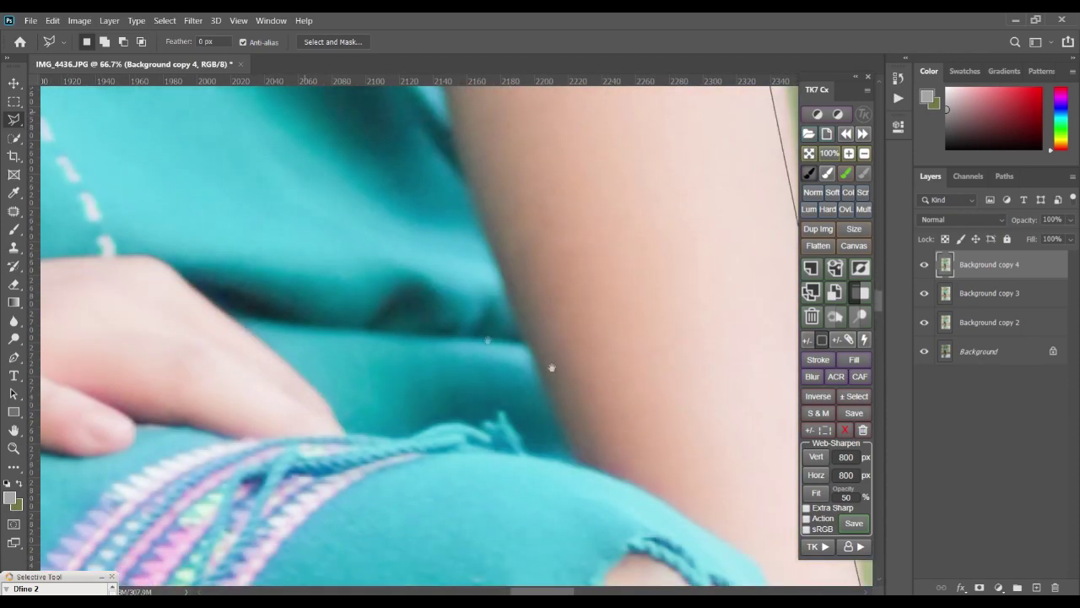
drag(658, 540, 578, 378)
drag(742, 566, 559, 400)
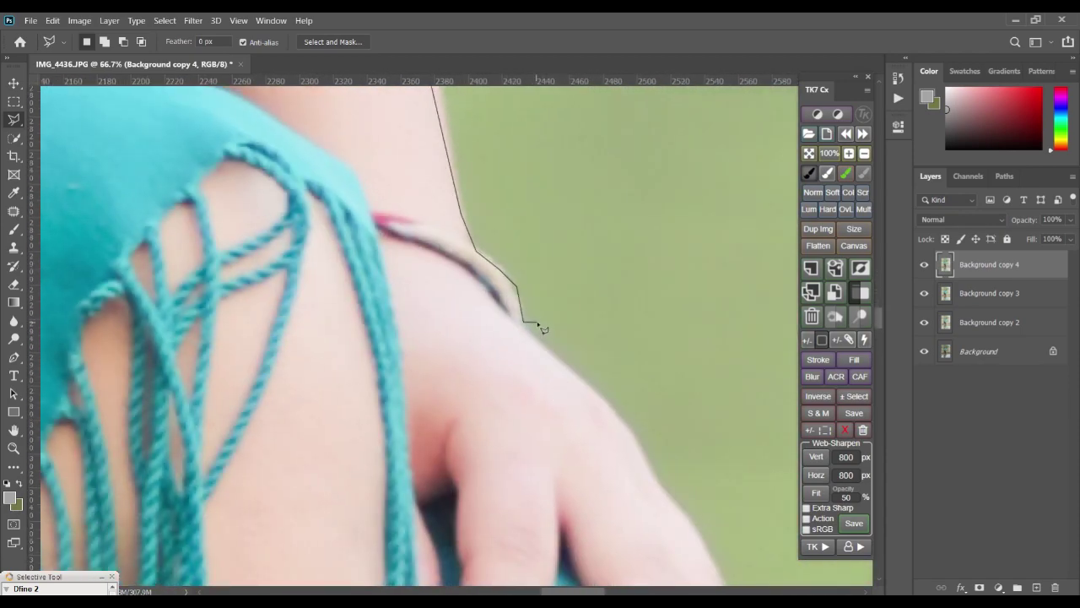
- Remove the misplaced lasso points at the bracelet and trace the back of the hand down to the log's upper edge
key(BackSpace)
key(BackSpace)
click(511, 288)
drag(518, 306, 615, 418)
click(639, 447)
click(666, 491)
drag(694, 526, 537, 192)
mouse_move(589, 251)
mouse_down()
mouse_move(564, 250)
mouse_move(578, 290)
mouse_move(581, 392)
mouse_up()
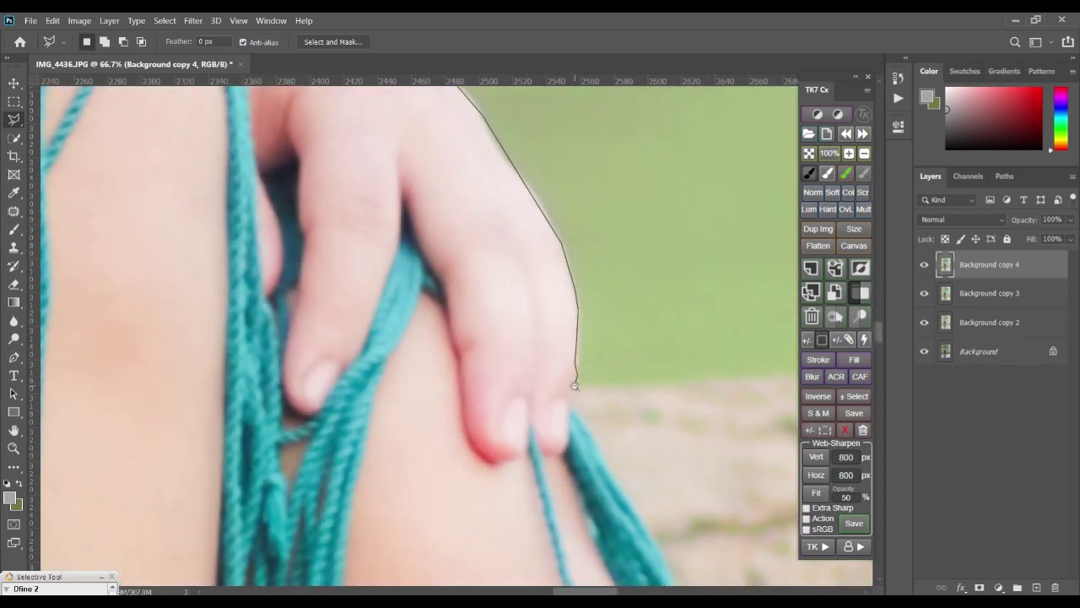
- Extend the lasso outline along the log's upper edge from the hand to just beyond the image's right edge
alt+click(576, 386)
drag(729, 454, 326, 123)
drag(694, 507, 481, 321)
scroll(482, 320, down, 2)
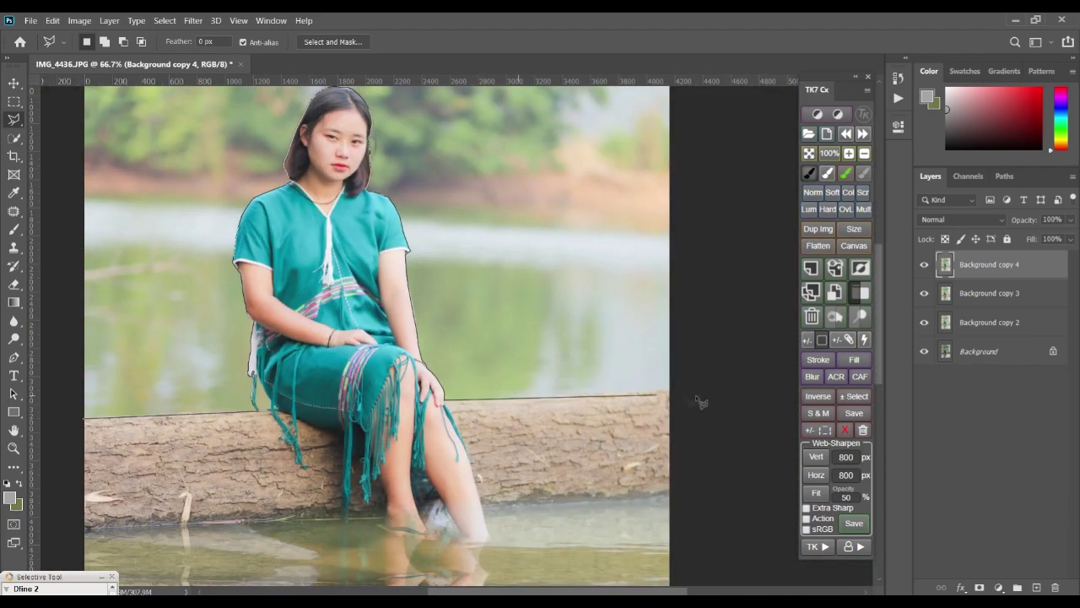
key(ctrl+minus)
key(ctrl+minus)
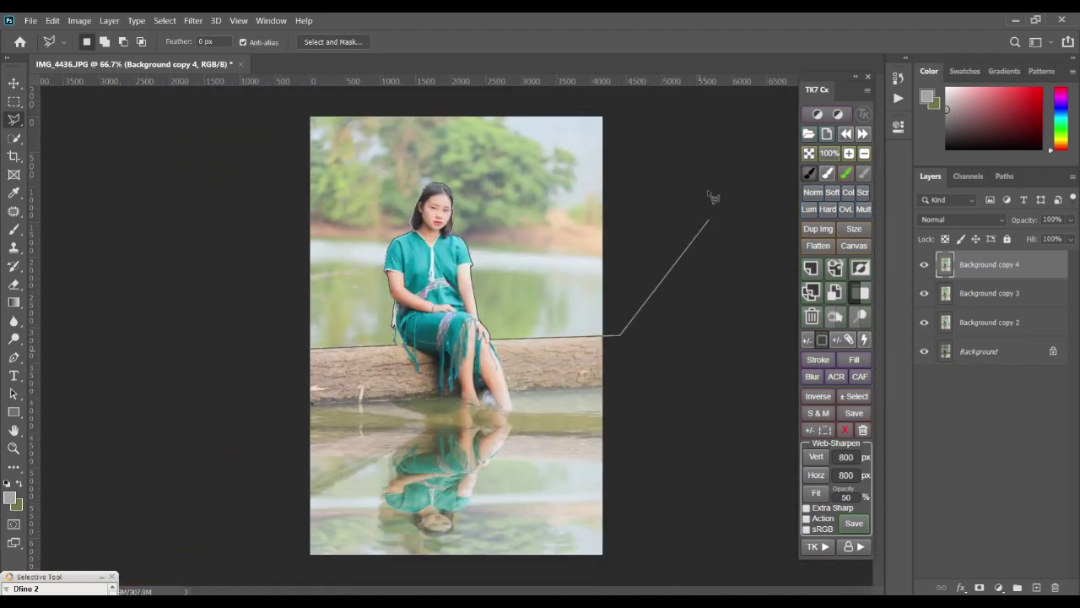
- Run the lasso outline around the outside of the canvas and close it at its start to select the background above the log
click(692, 110)
click(544, 93)
click(249, 104)
click(268, 333)
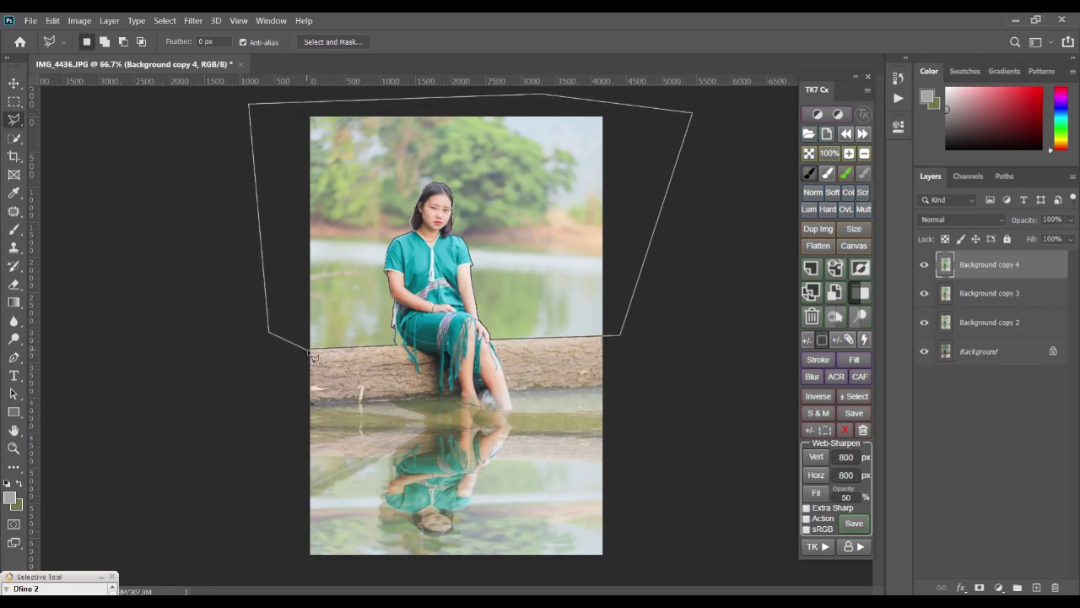
click(312, 351)
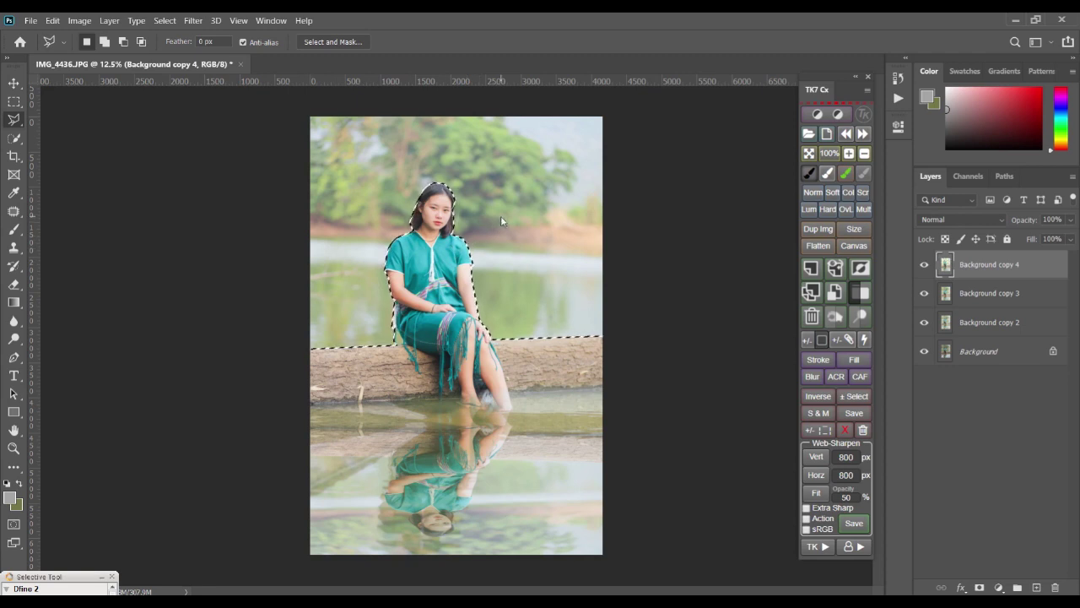
- Delete the selected background from Background copy 4, check the cutout with the lower layers hidden, restore them and clear the selection
key(v)
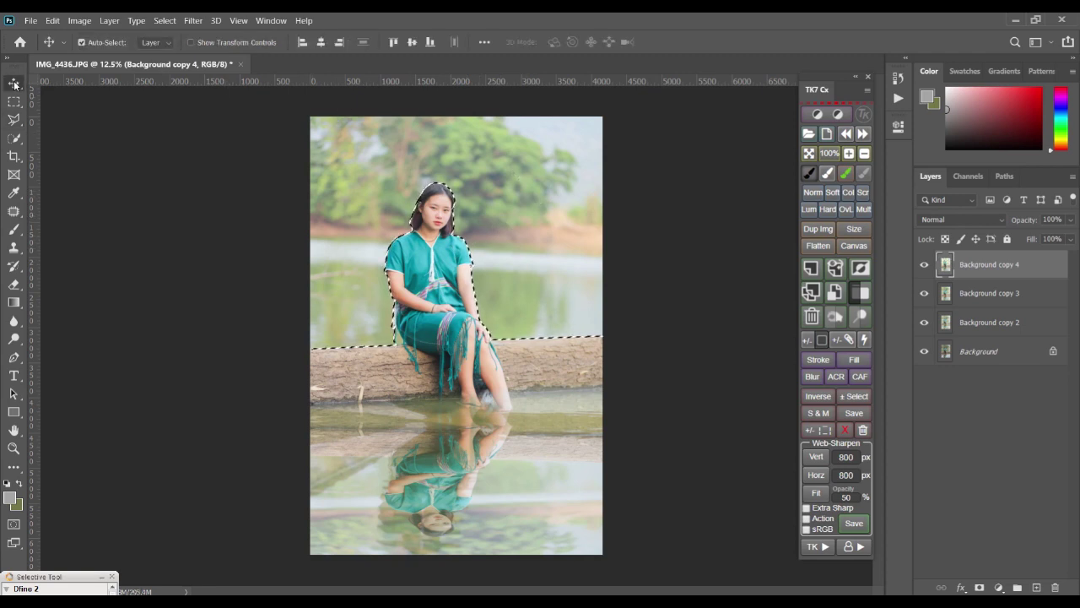
click(924, 293)
click(925, 322)
click(924, 351)
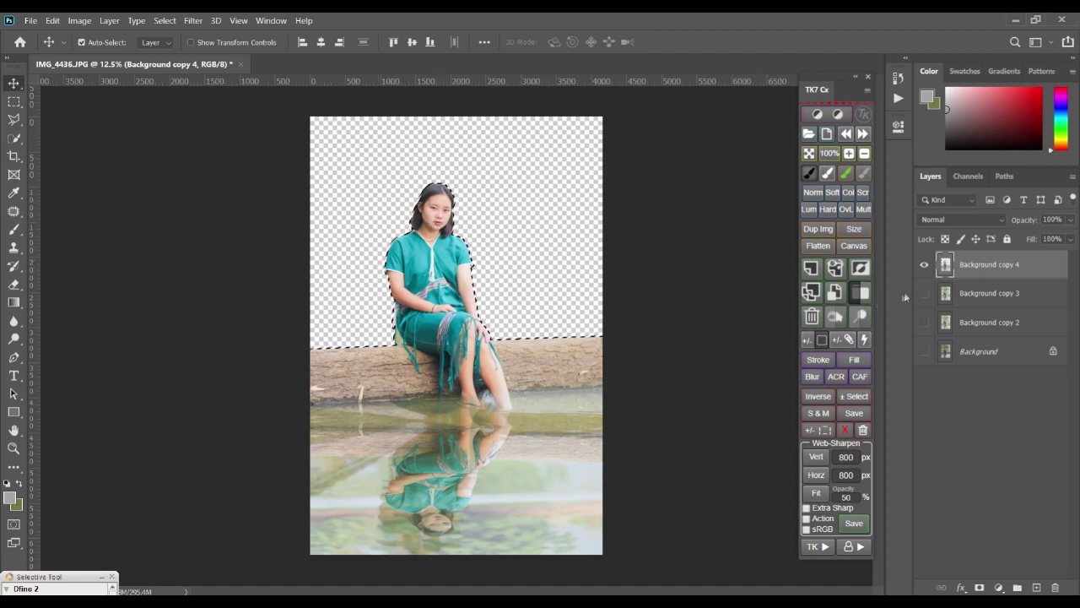
click(923, 294)
click(923, 322)
click(924, 351)
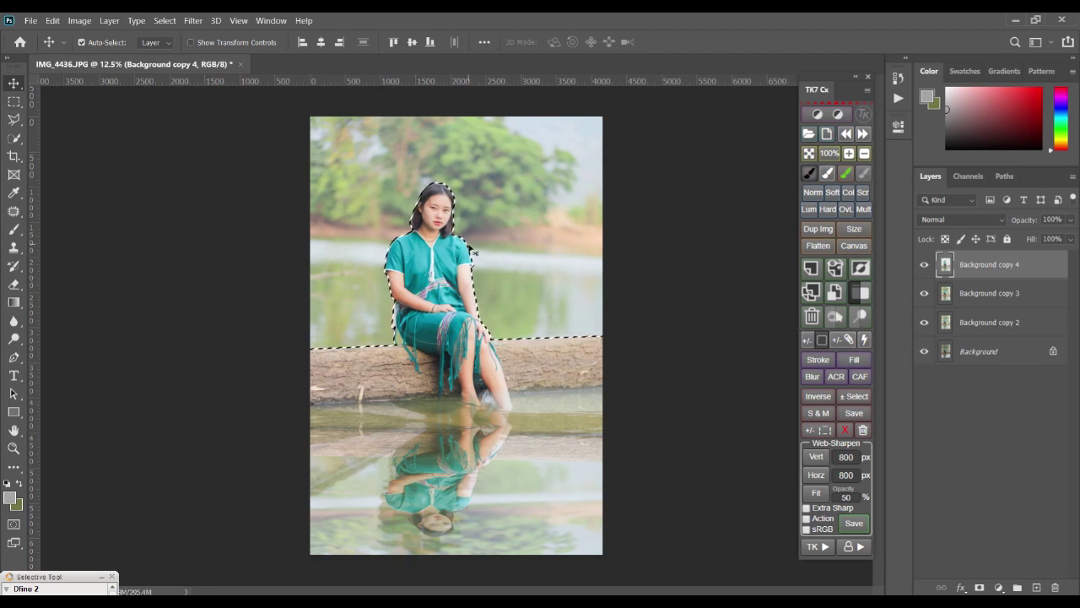
key(ctrl+d)
scroll(490, 238, up, 3)
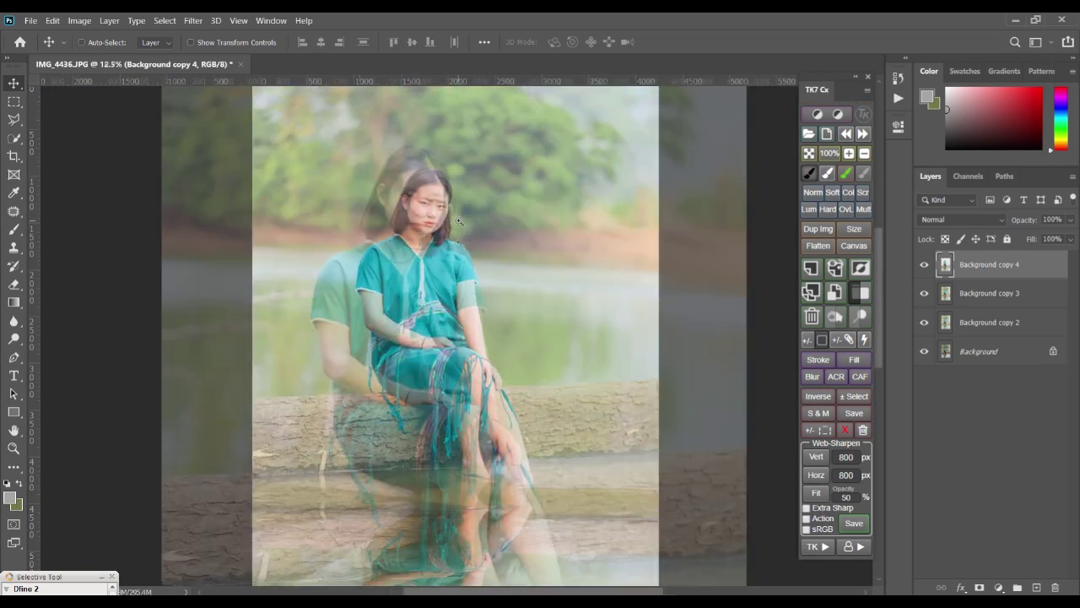
drag(441, 257, 478, 285)
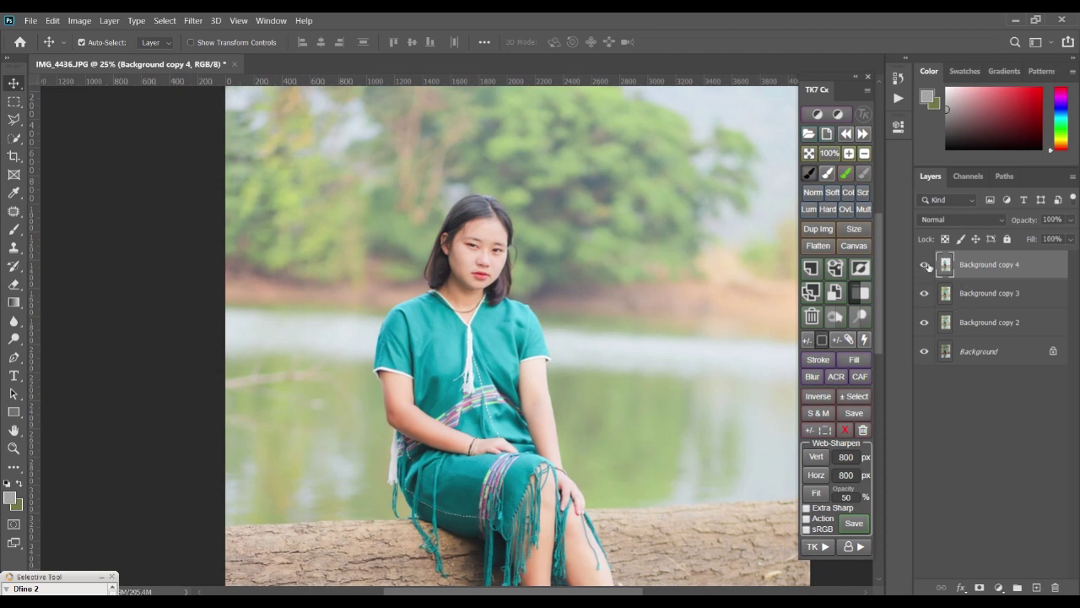
- Hide the Background copy 4 cutout and apply a Gaussian Blur with a radius of about 52 pixels to Background copy 3
click(929, 267)
click(972, 292)
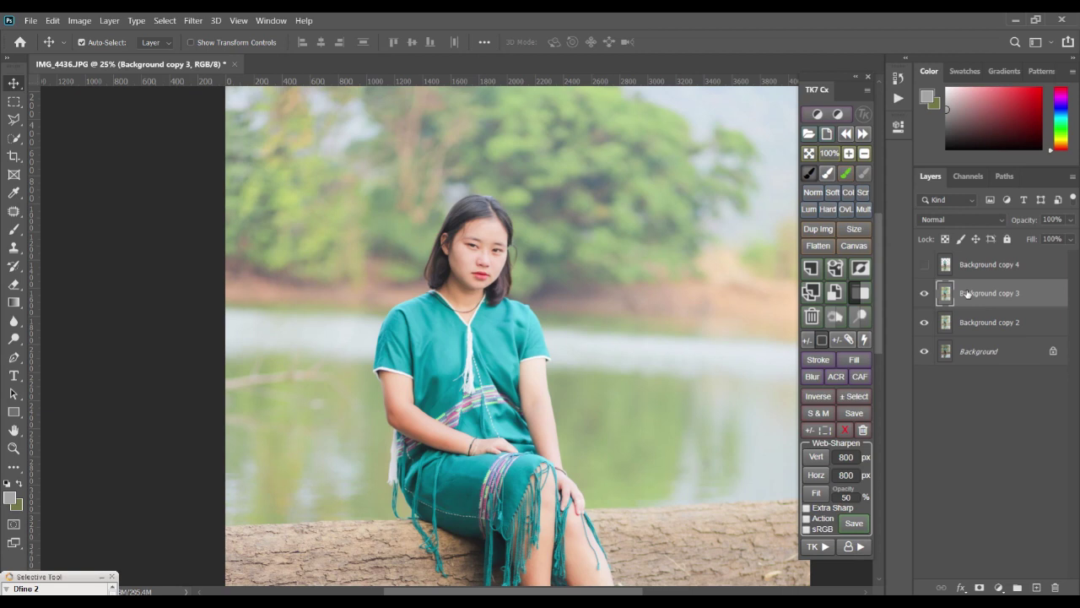
click(192, 22)
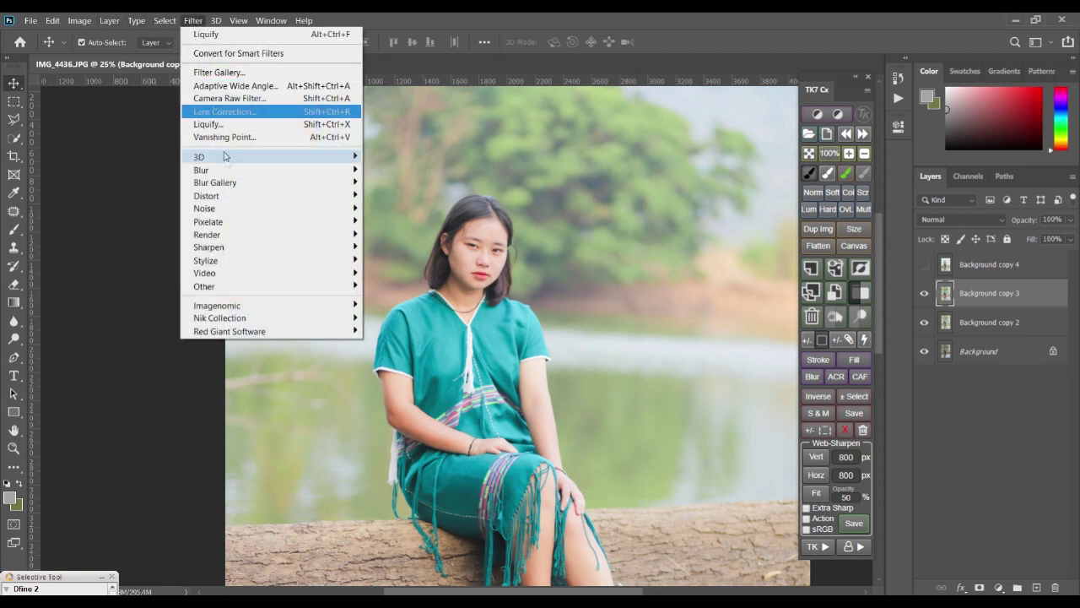
mouse_move(229, 175)
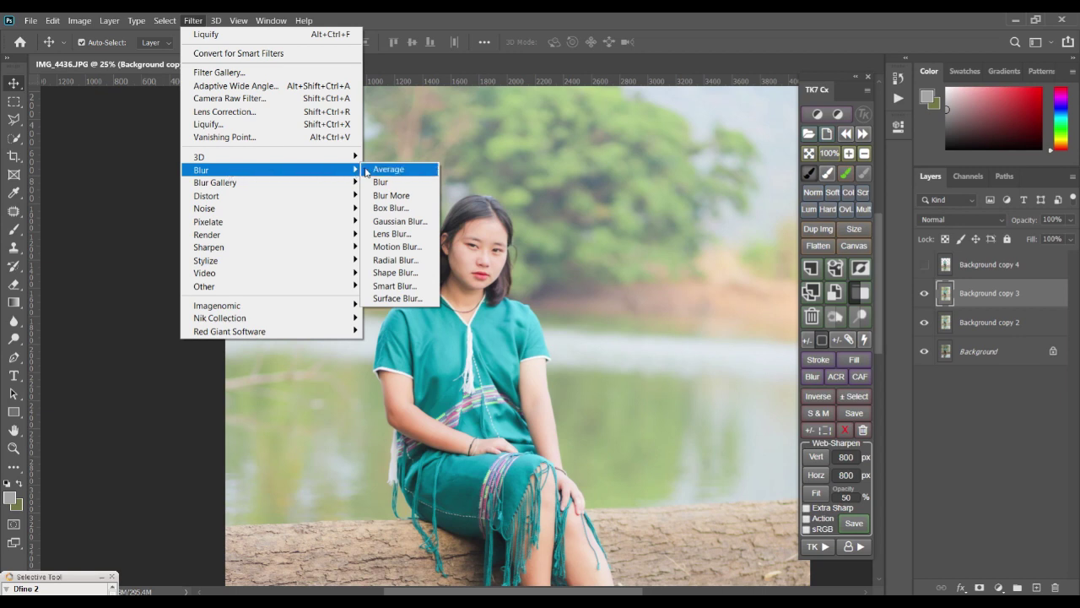
click(400, 221)
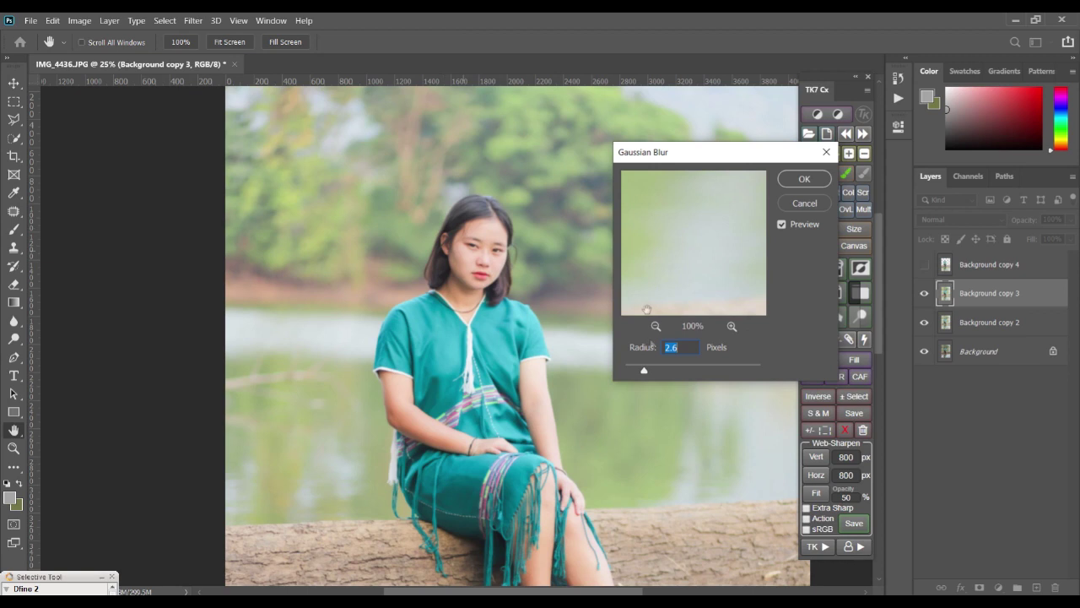
drag(649, 378, 699, 374)
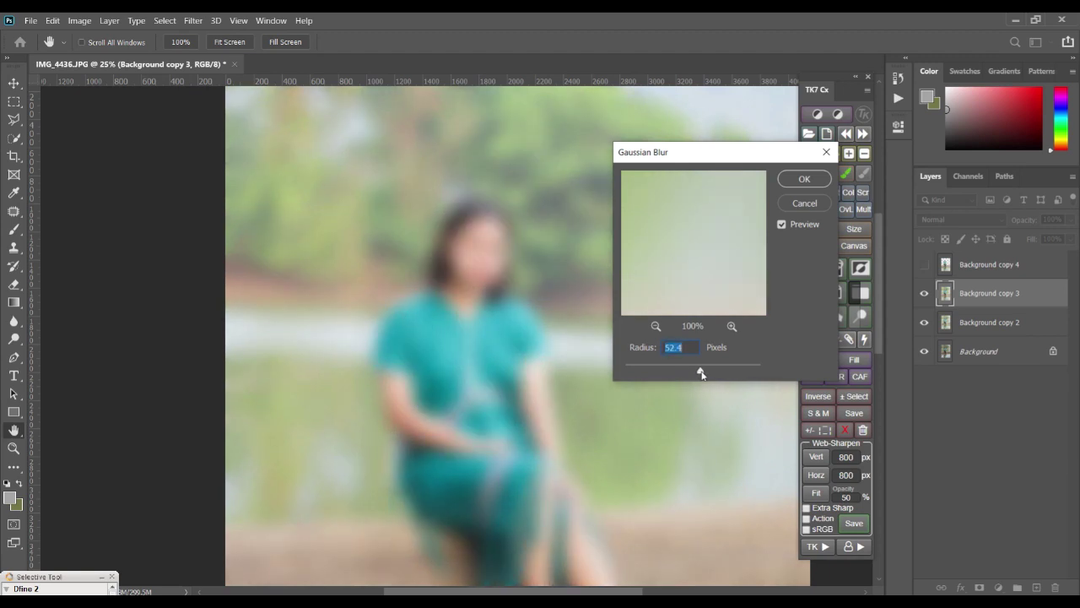
drag(699, 374, 701, 372)
click(804, 180)
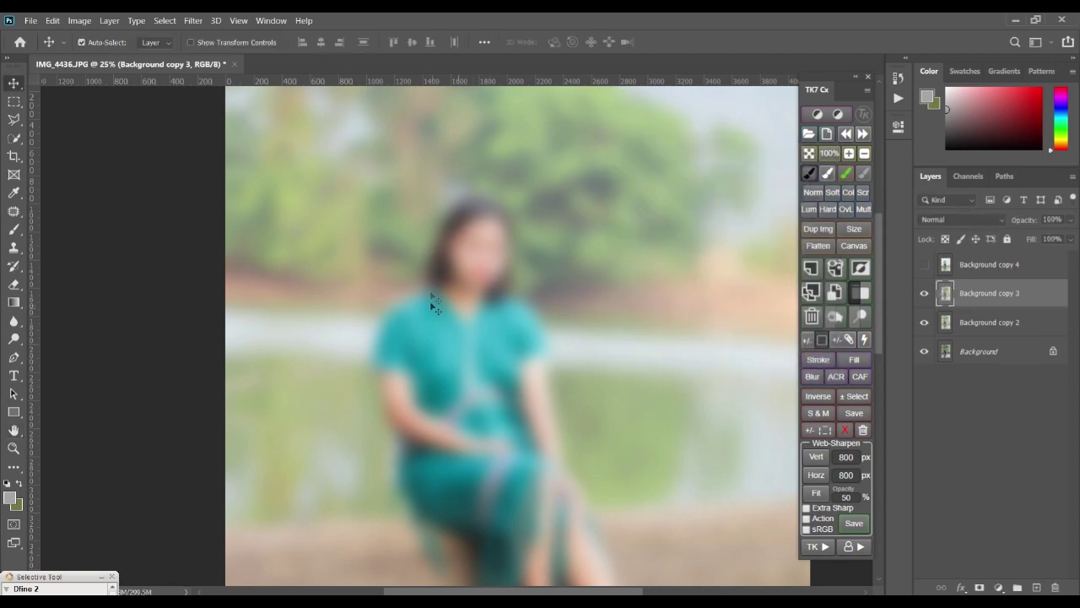
- Cover the blurred head on Background copy 3 with cloned trees and shoreline, using the Clone Stamp with a 1000 px brush
scroll(432, 308, up, 2)
scroll(436, 337, down, 3)
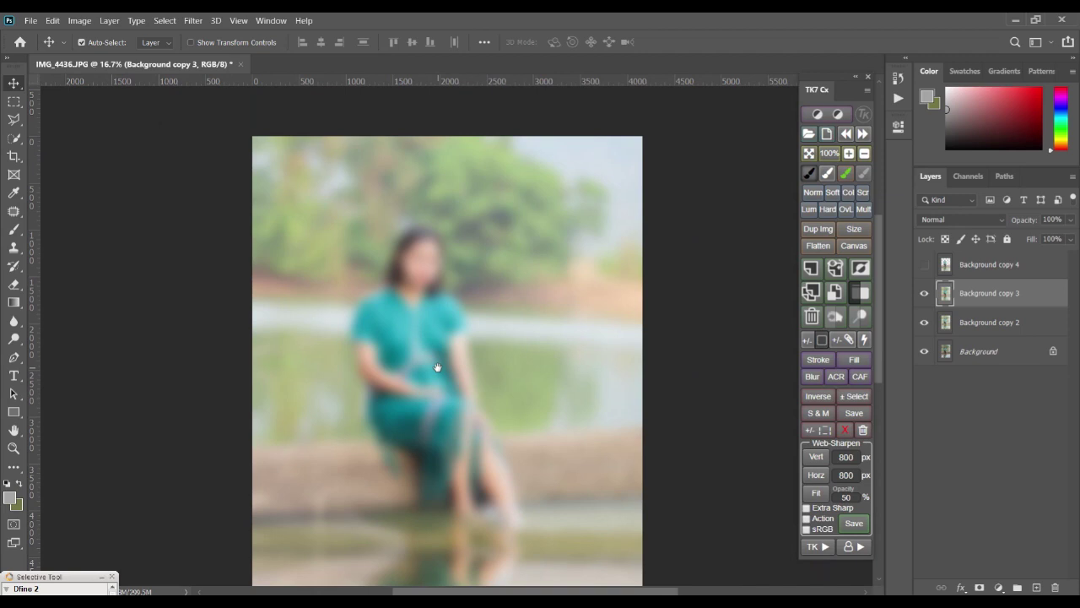
click(15, 248)
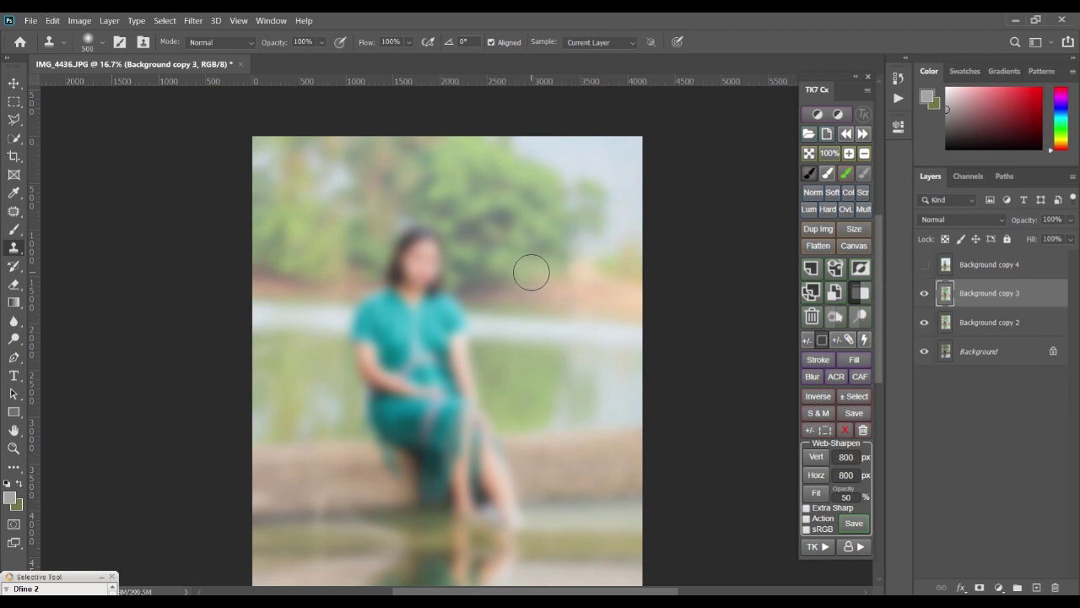
key(bracketright)
key(bracketright)
key(bracketright)
key(bracketright)
key(bracketright)
key(bracketright)
key(bracketright)
key(bracketright)
key(bracketright)
alt+click(569, 283)
click(447, 283)
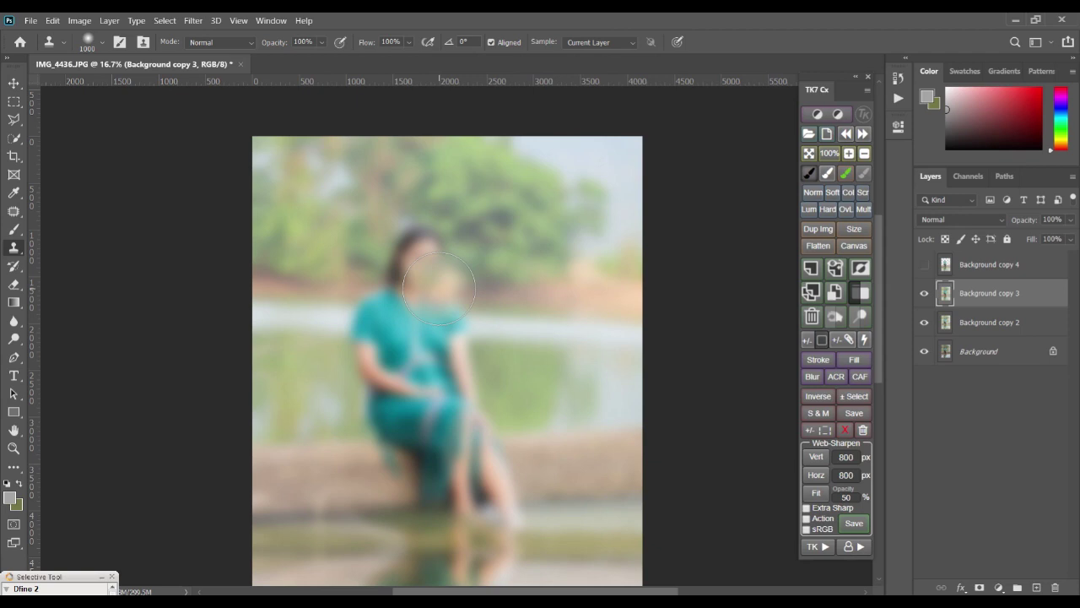
click(445, 296)
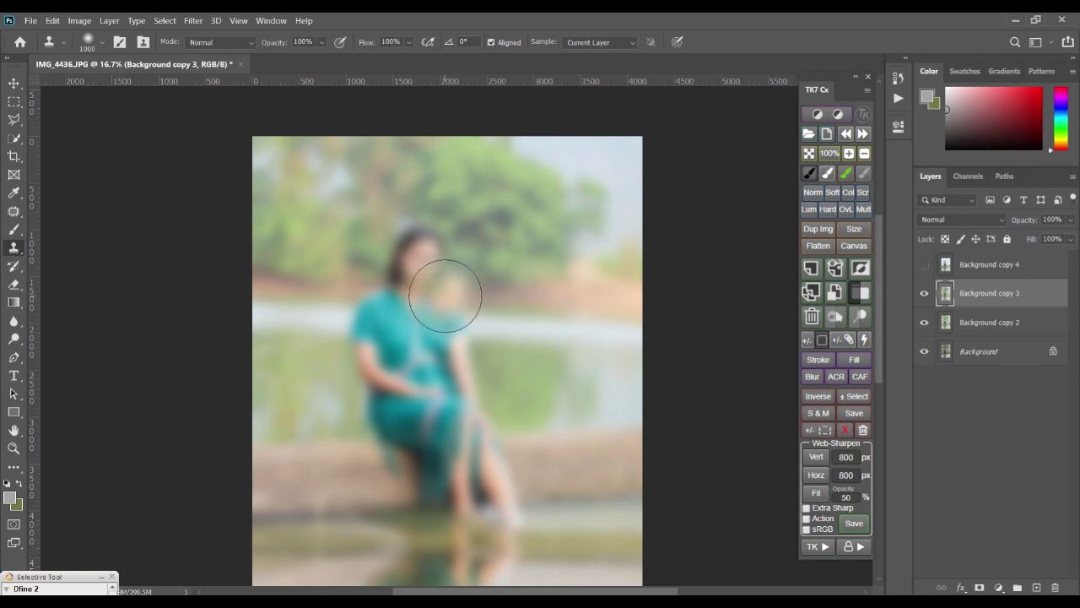
mouse_move(445, 296)
mouse_down()
mouse_move(393, 288)
mouse_move(431, 273)
mouse_move(386, 248)
mouse_up()
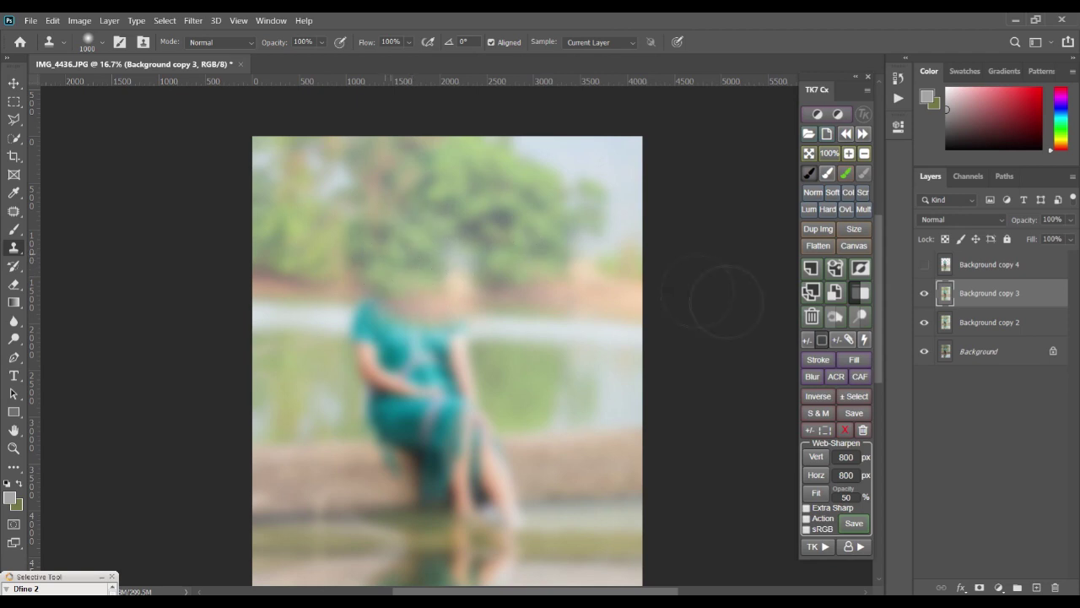
- Clone the water and shoreline beside the subject over the blurred shoulders and chest
alt+click(562, 343)
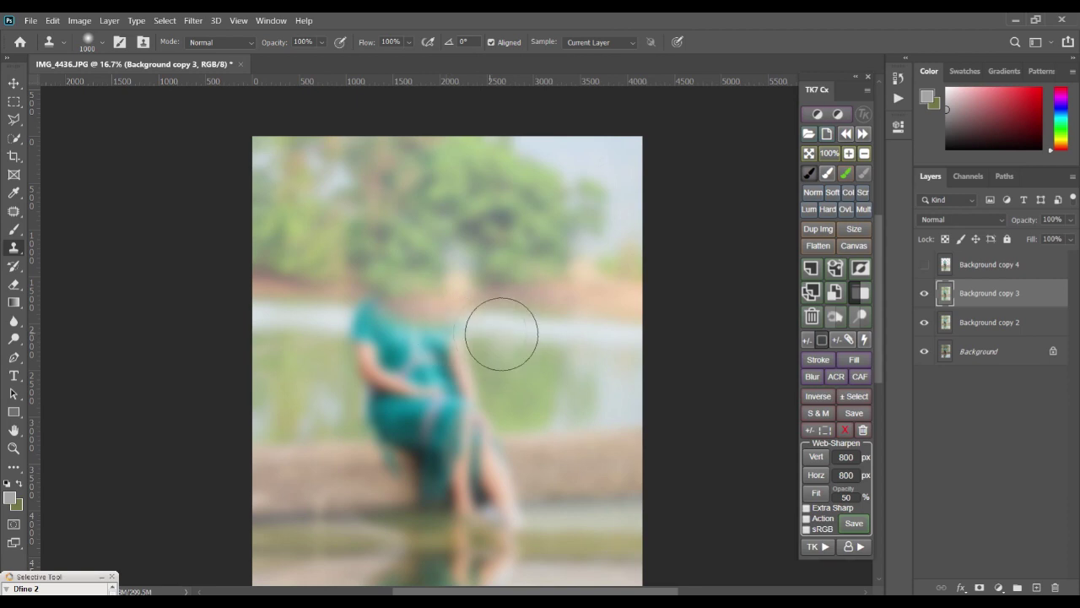
mouse_move(446, 334)
mouse_down()
mouse_move(458, 325)
mouse_move(362, 321)
mouse_move(347, 332)
mouse_up()
alt+click(555, 336)
click(362, 321)
click(359, 322)
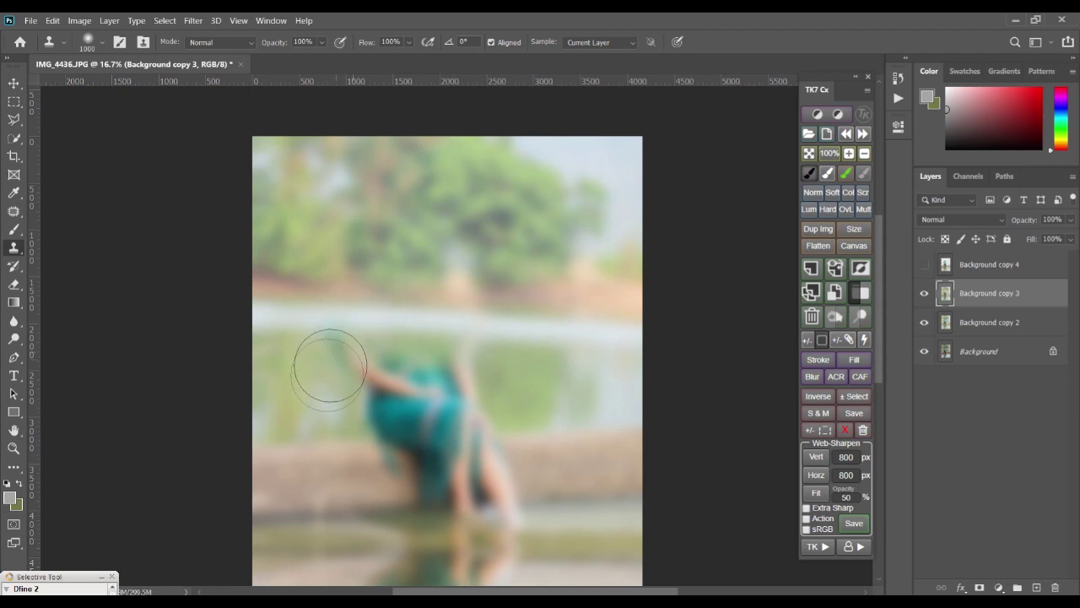
- Clone the green water from both sides of the subject over the remaining blurred arms, waist and lap above the log
alt+click(530, 390)
click(461, 390)
drag(456, 380, 457, 375)
alt+click(511, 385)
mouse_move(366, 366)
mouse_down()
mouse_move(378, 379)
mouse_move(359, 349)
mouse_up()
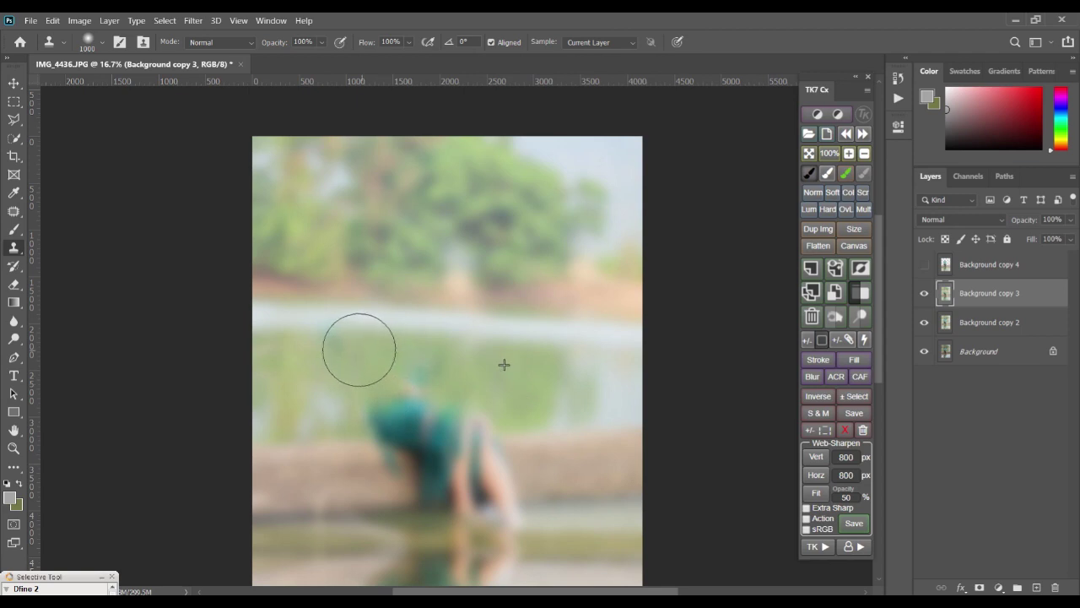
alt+click(305, 384)
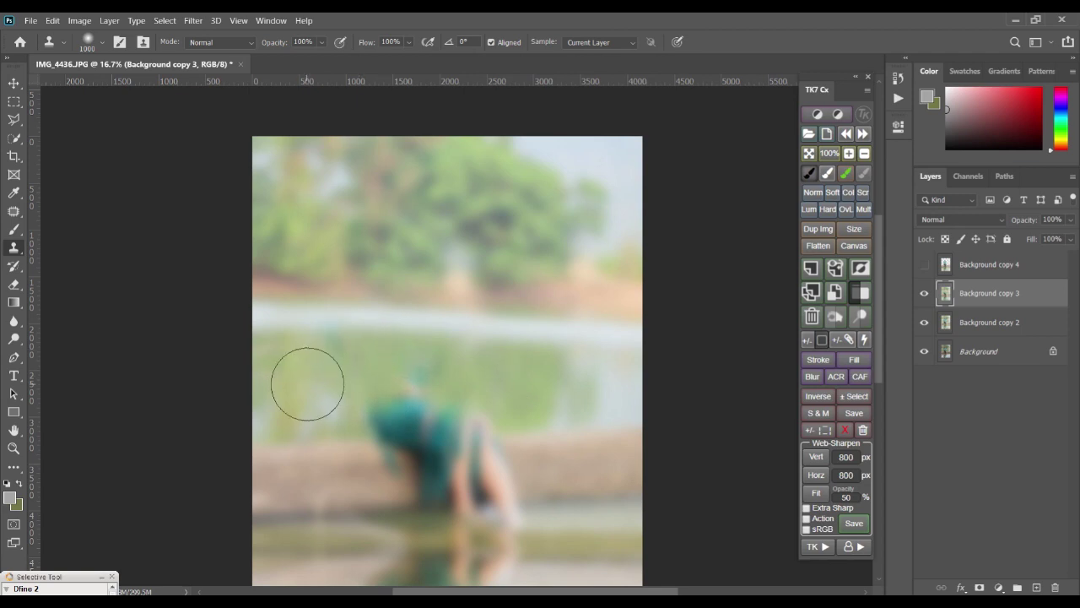
mouse_move(340, 385)
mouse_down()
mouse_move(377, 407)
mouse_move(405, 397)
mouse_move(413, 379)
mouse_up()
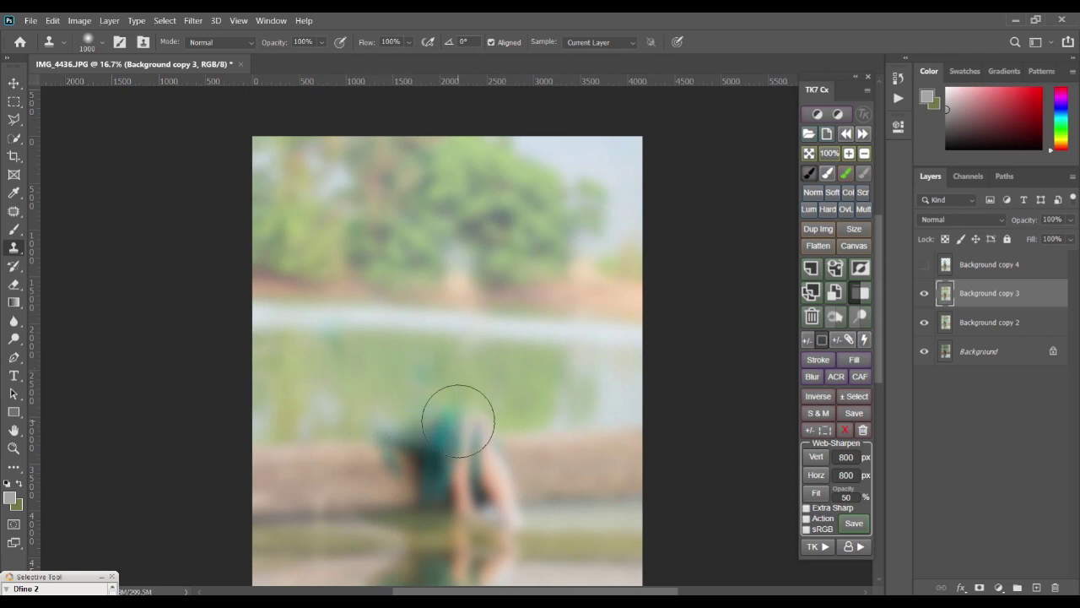
drag(458, 420, 458, 416)
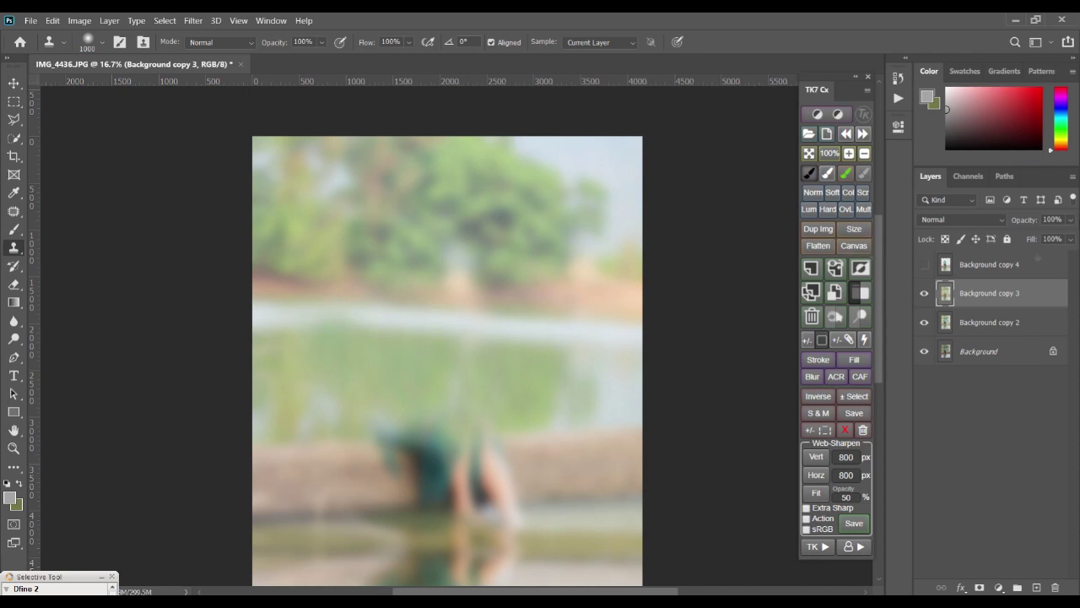
- Show the Background copy 4 cutout over the blurred background and undo the stray clone stroke across the arm
click(925, 265)
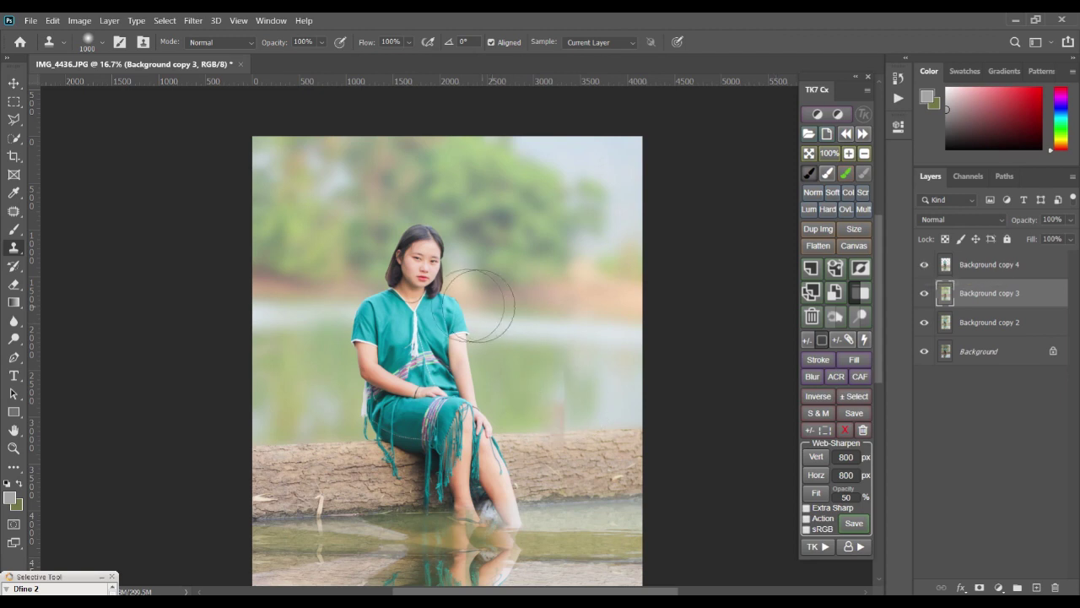
drag(478, 329, 466, 381)
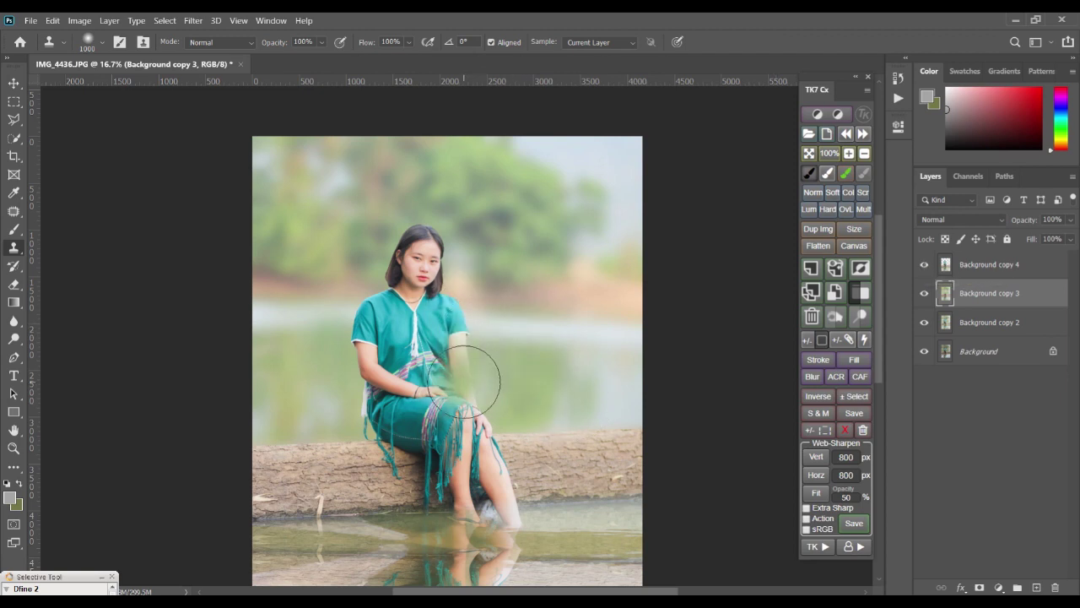
key(ctrl+z)
key(v)
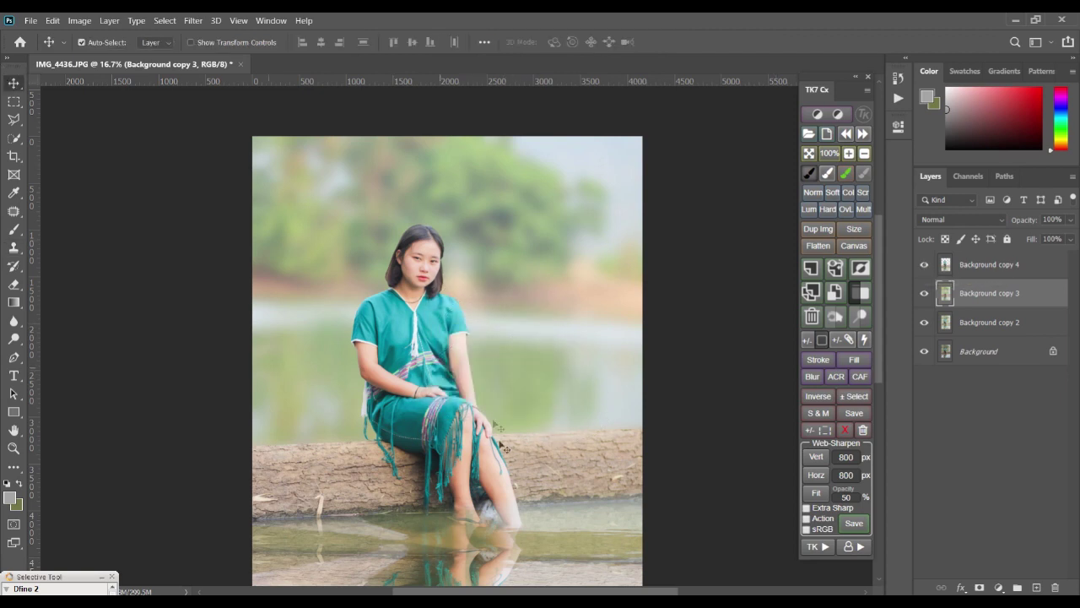
- Soften the cutout edge of the lower hair above the shoulder on Background copy 4, using the Eraser with a 20 px brush
ctrl+click(413, 344)
ctrl+click(413, 344)
drag(420, 253, 435, 370)
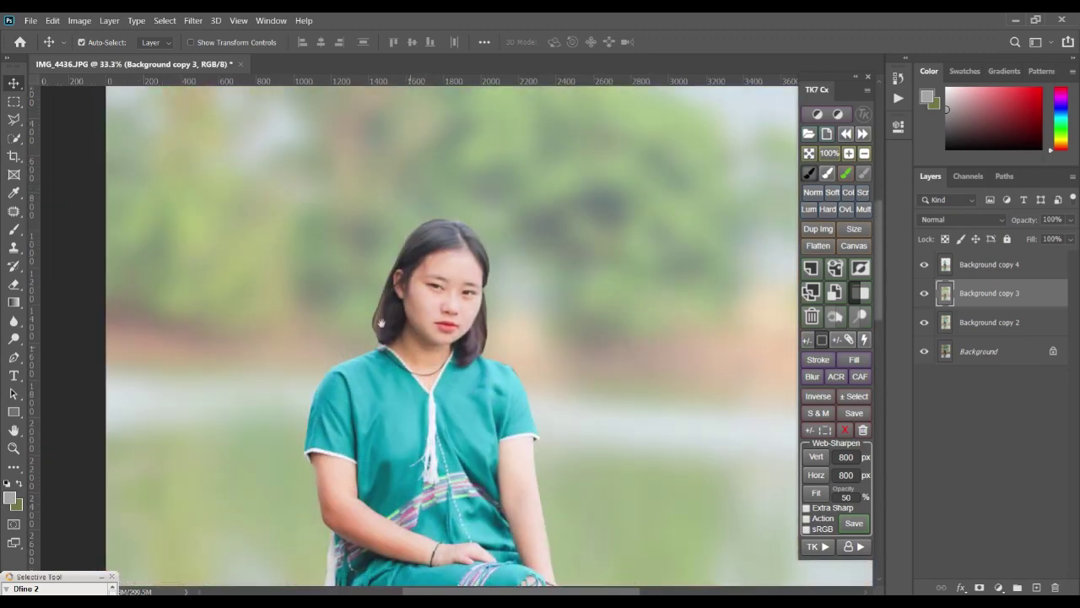
ctrl+click(378, 316)
scroll(378, 316, up, 3)
drag(403, 320, 422, 401)
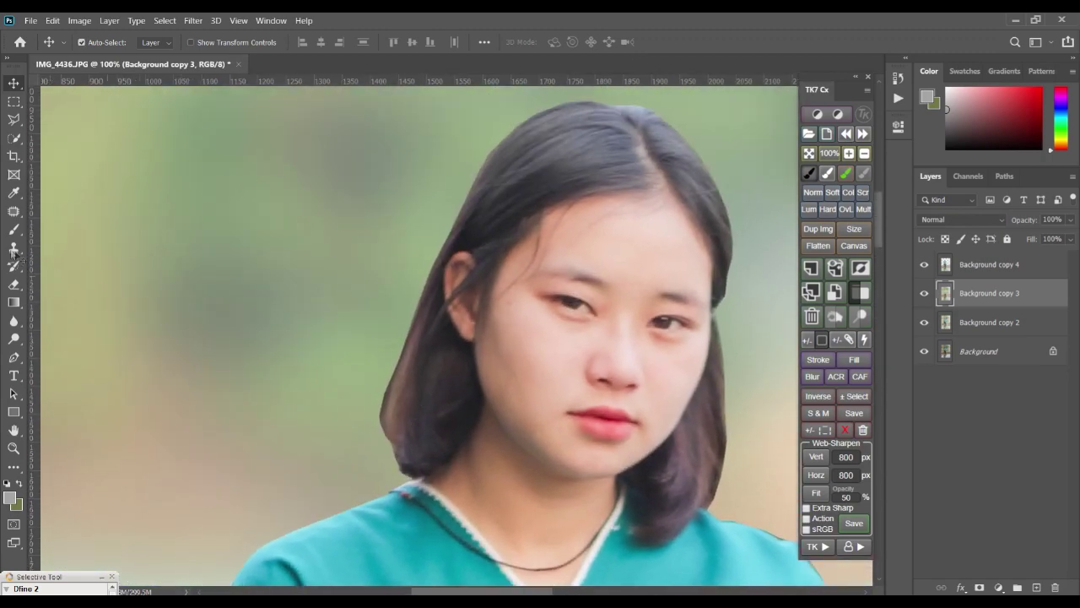
click(17, 285)
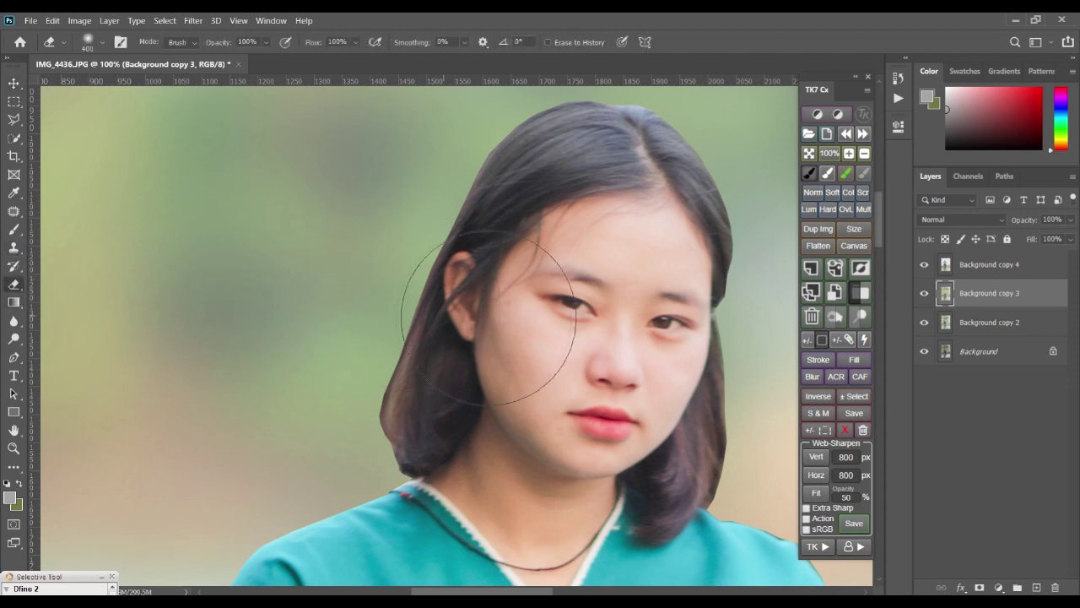
click(1000, 264)
key(bracketleft)
key(bracketleft)
key(bracketleft)
key(bracketleft)
key(bracketleft)
key(bracketleft)
key(bracketleft)
key(bracketleft)
ctrl+click(410, 384)
drag(411, 384, 422, 203)
mouse_move(395, 388)
mouse_down()
mouse_move(357, 313)
mouse_move(354, 268)
mouse_move(359, 354)
mouse_up()
key(bracketleft)
key(bracketleft)
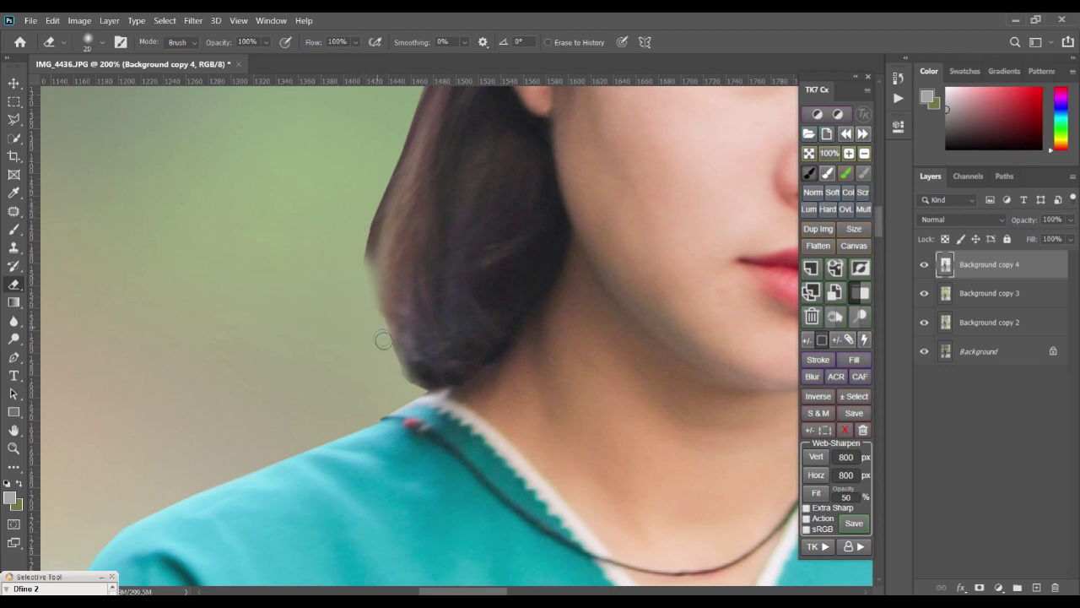
drag(384, 336, 400, 374)
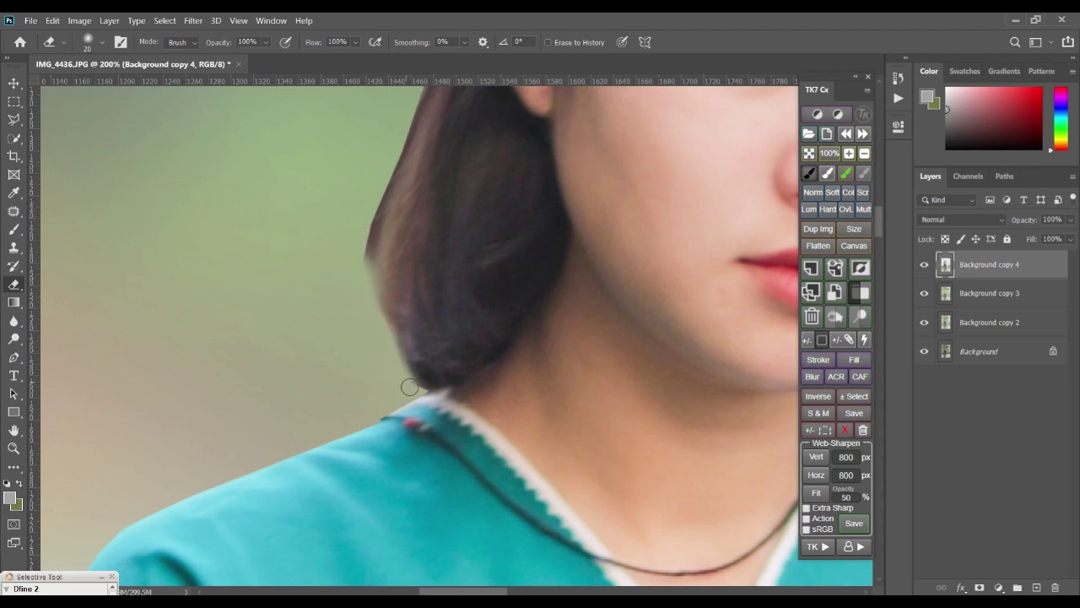
- Erase the hard cutout edge along the hair beside the visible ear, working up toward the crown
mouse_move(366, 284)
mouse_down()
mouse_move(396, 154)
mouse_move(411, 381)
mouse_move(398, 316)
mouse_move(460, 173)
mouse_up()
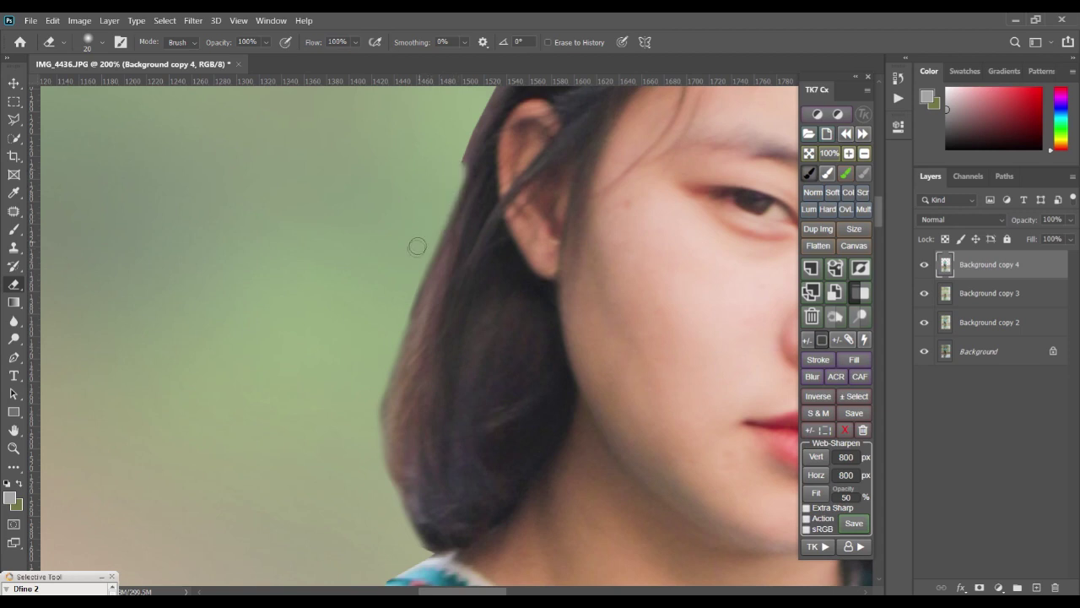
drag(455, 250, 434, 419)
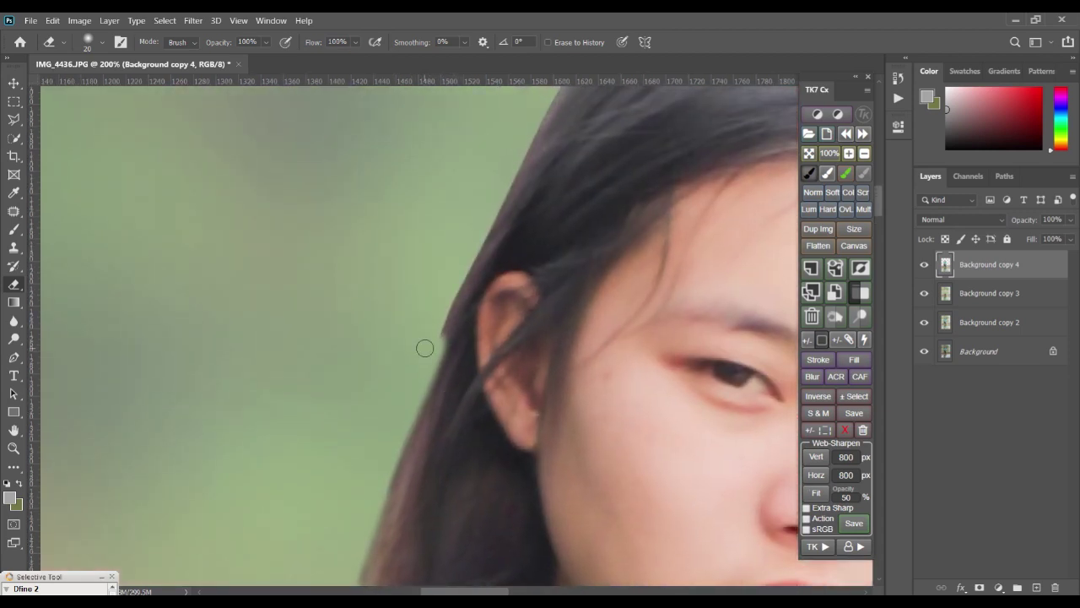
drag(437, 337, 522, 149)
drag(478, 264, 360, 426)
mouse_move(411, 313)
mouse_down()
mouse_move(435, 261)
mouse_move(481, 213)
mouse_up()
- Erase the hard cutout edge of the hair over the crown and across the parting, enlarging the Eraser brush to 25 px
drag(390, 347, 365, 314)
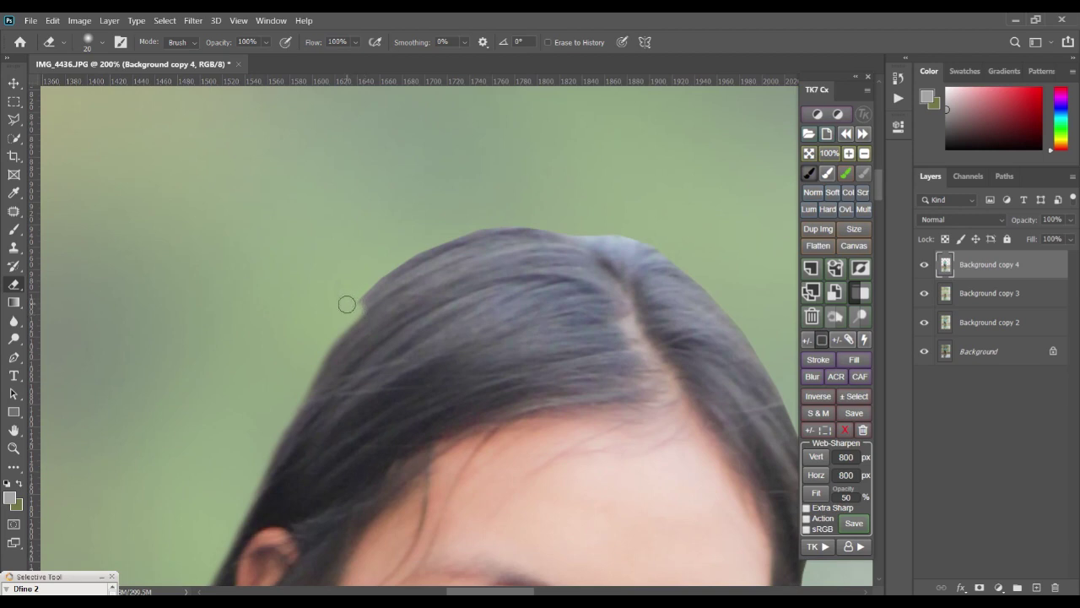
mouse_move(348, 308)
mouse_down()
mouse_move(434, 246)
mouse_move(506, 226)
mouse_move(557, 230)
mouse_up()
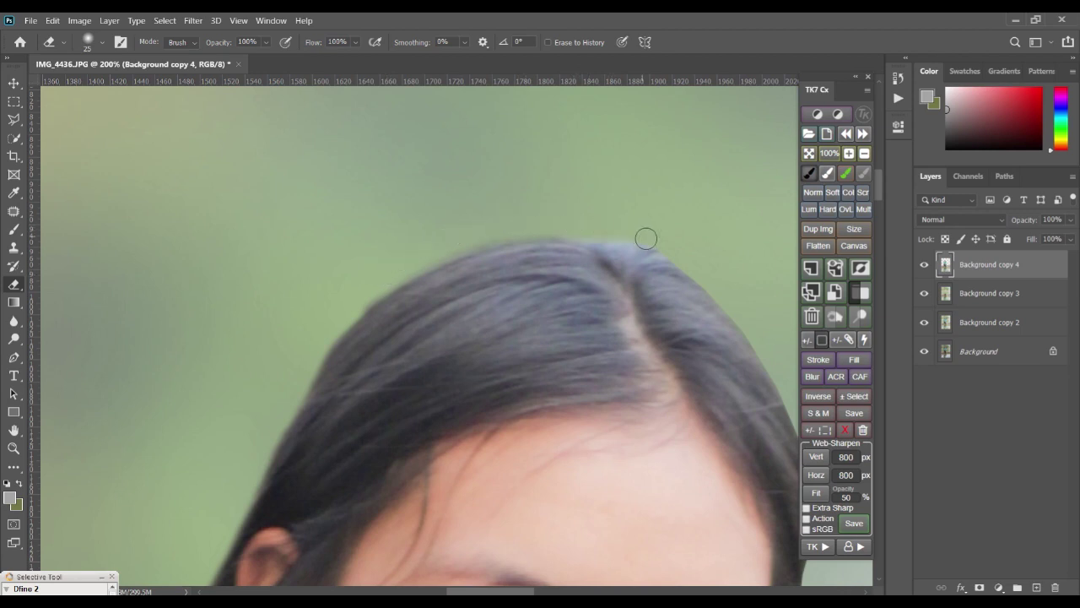
drag(625, 305, 346, 160)
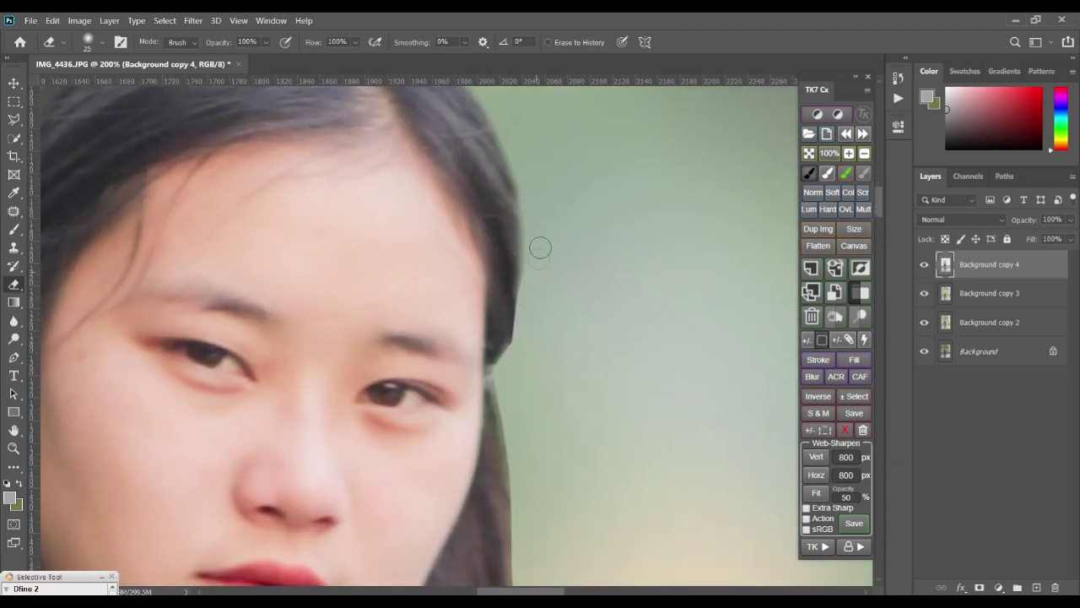
- Soften the cutout edge of the hair on the side away from the visible ear, from the temple down to the shoulder
mouse_move(529, 295)
mouse_down()
mouse_move(516, 358)
mouse_move(538, 309)
mouse_move(511, 352)
mouse_move(535, 257)
mouse_up()
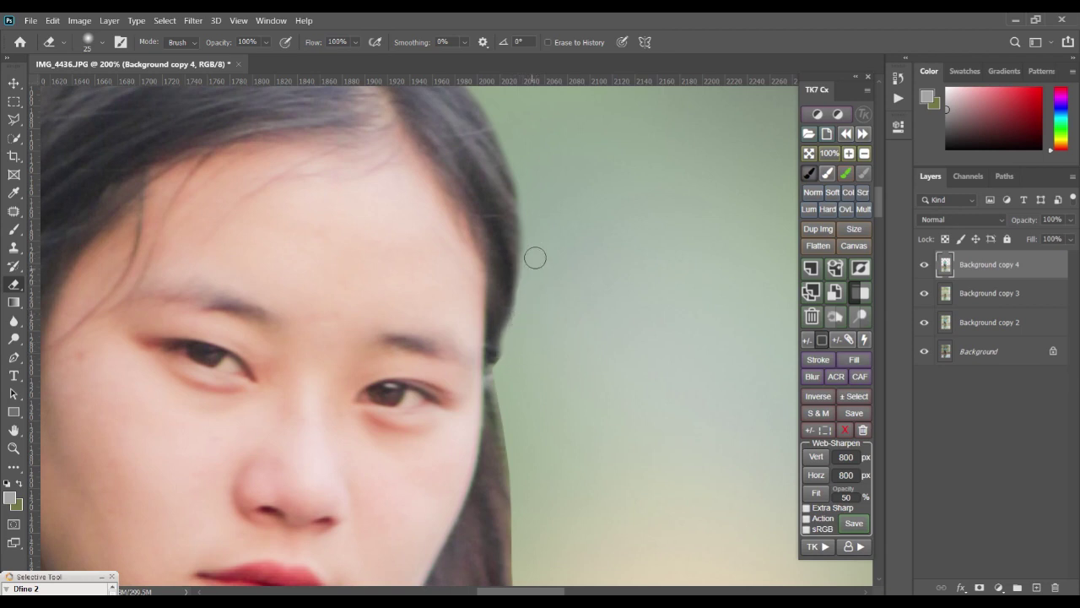
mouse_move(517, 337)
mouse_down()
mouse_move(508, 363)
mouse_move(538, 230)
mouse_up()
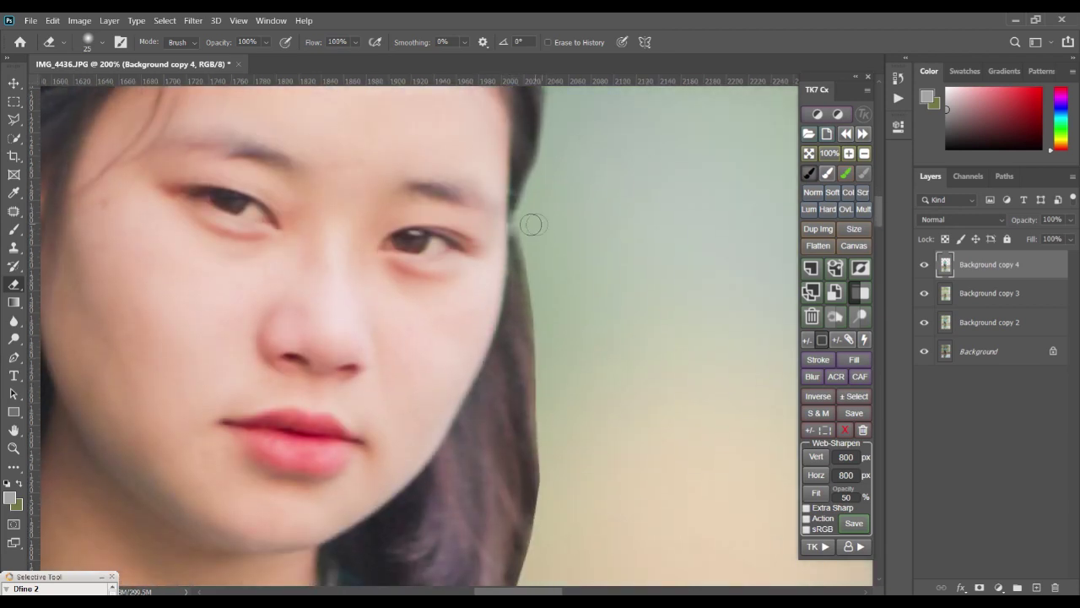
drag(526, 229, 545, 374)
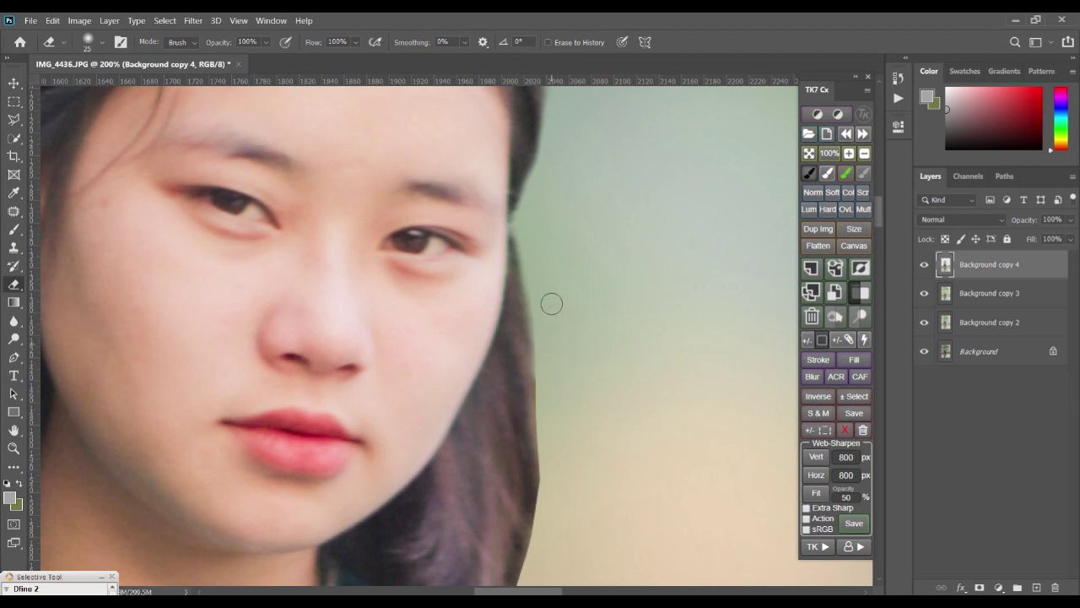
drag(531, 255, 545, 380)
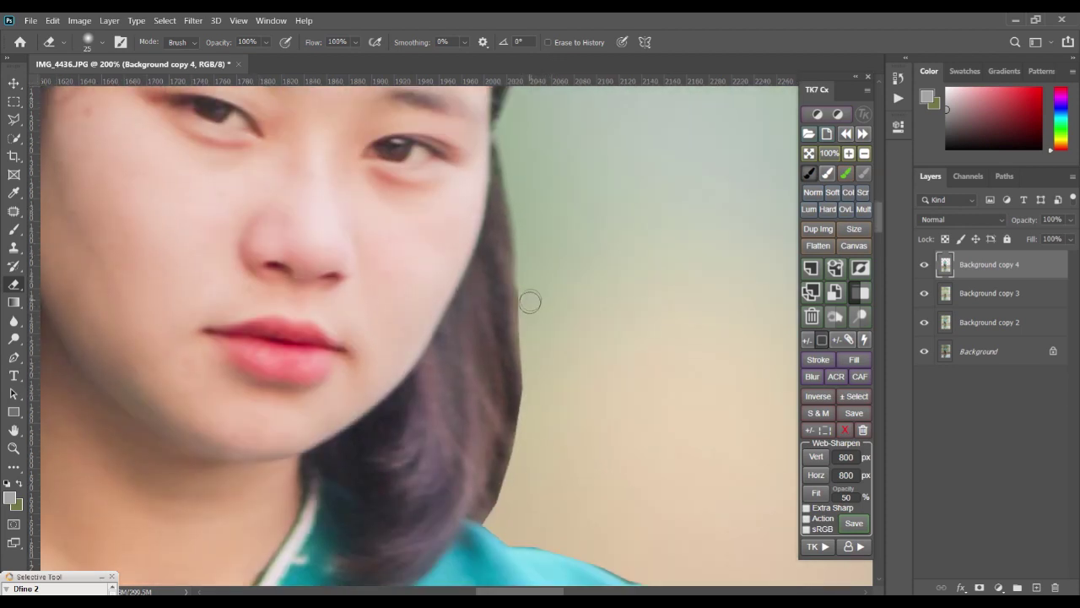
mouse_move(532, 298)
mouse_down()
mouse_move(523, 224)
mouse_move(526, 427)
mouse_move(530, 381)
mouse_move(503, 495)
mouse_move(518, 470)
mouse_move(494, 518)
mouse_up()
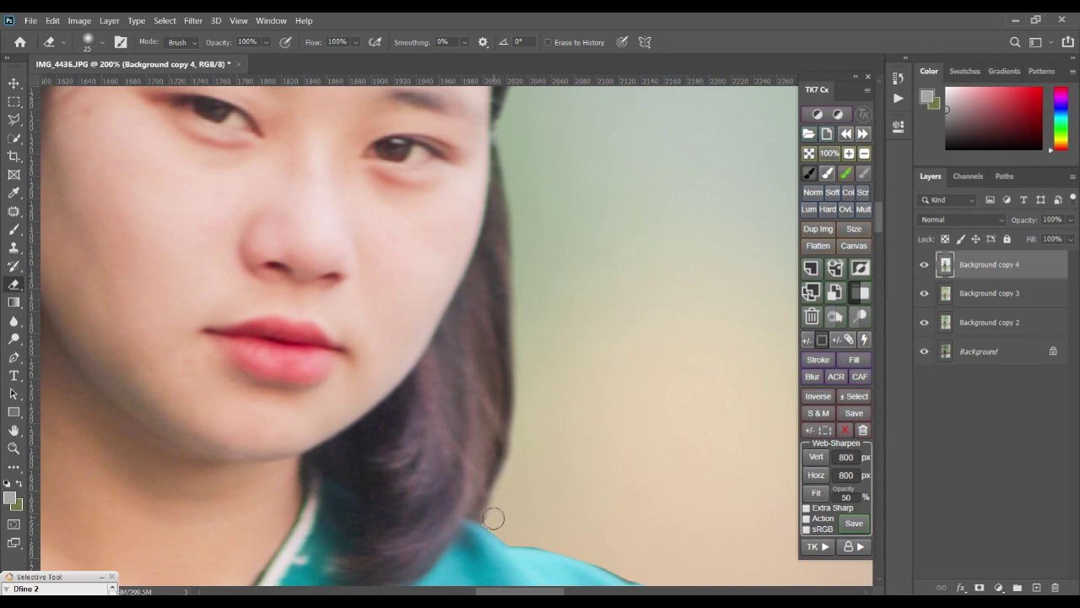
scroll(499, 407, down, 3)
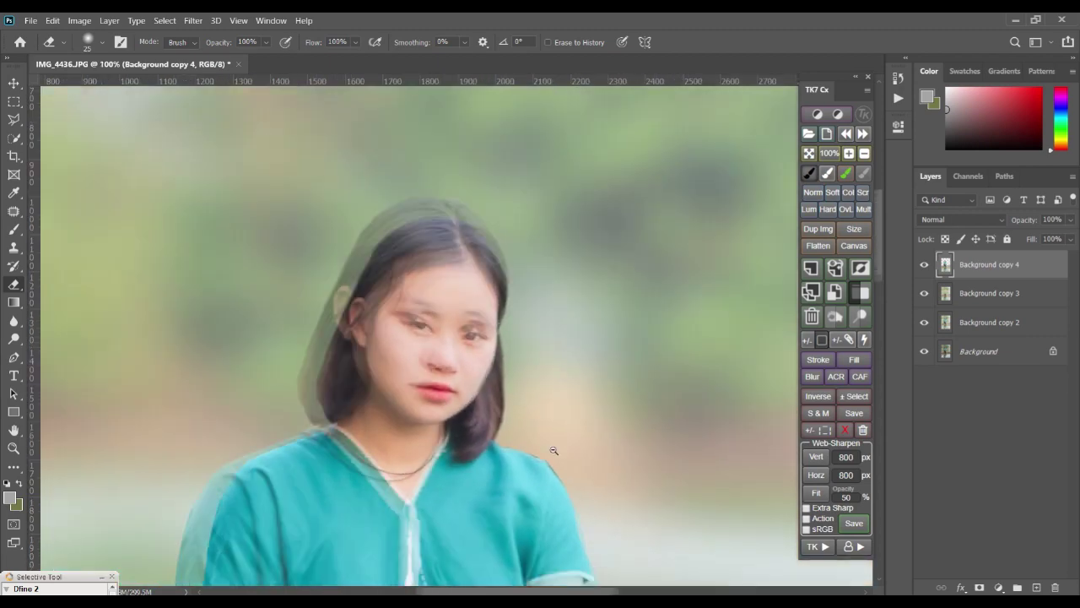
- Select the uneven dark fringe along the shoulder below that hair with the Polygonal Lasso, remove it and clear the selection
scroll(520, 447, up, 4)
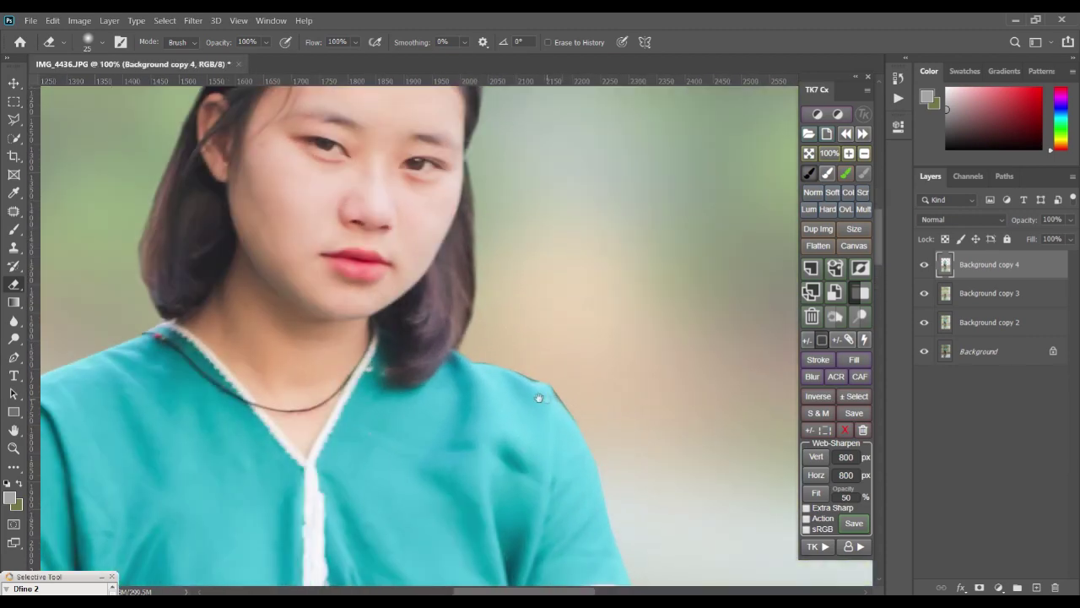
scroll(558, 404, up, 2)
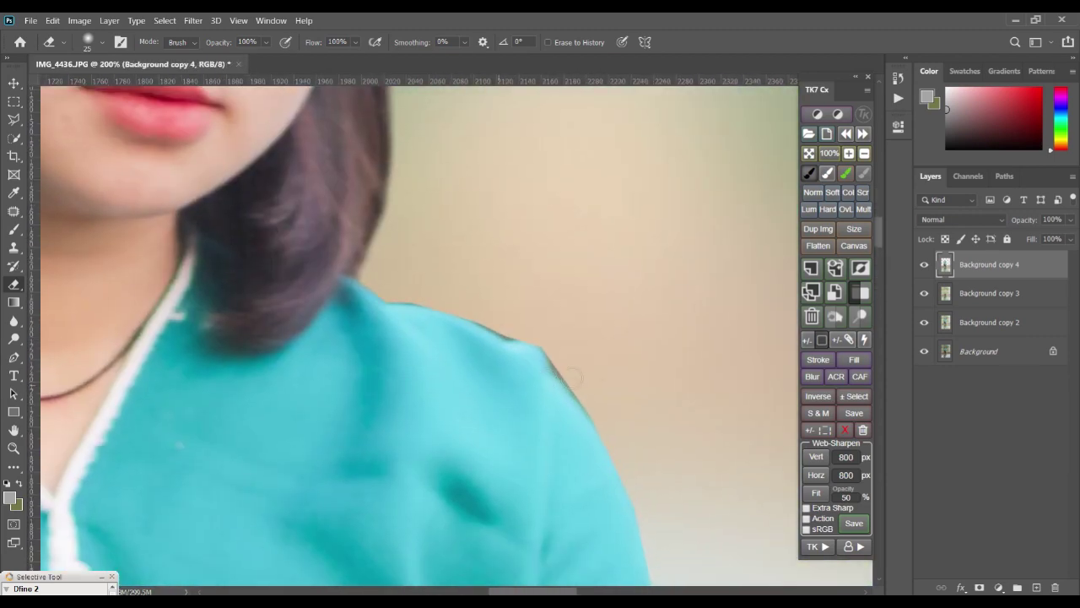
click(13, 119)
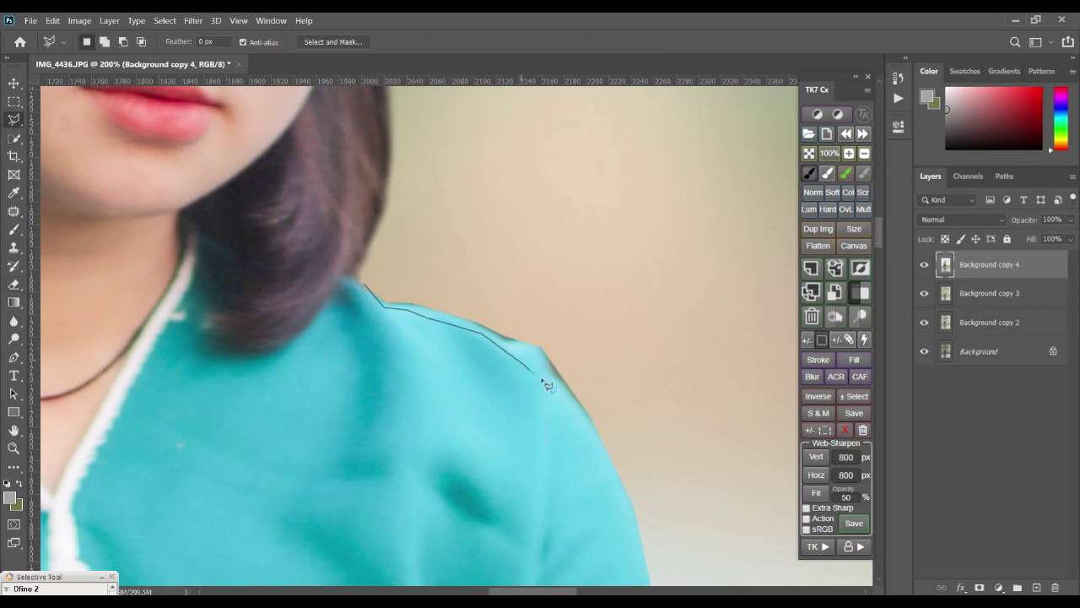
mouse_move(639, 492)
mouse_down()
mouse_move(628, 327)
mouse_move(522, 282)
mouse_move(365, 283)
mouse_up()
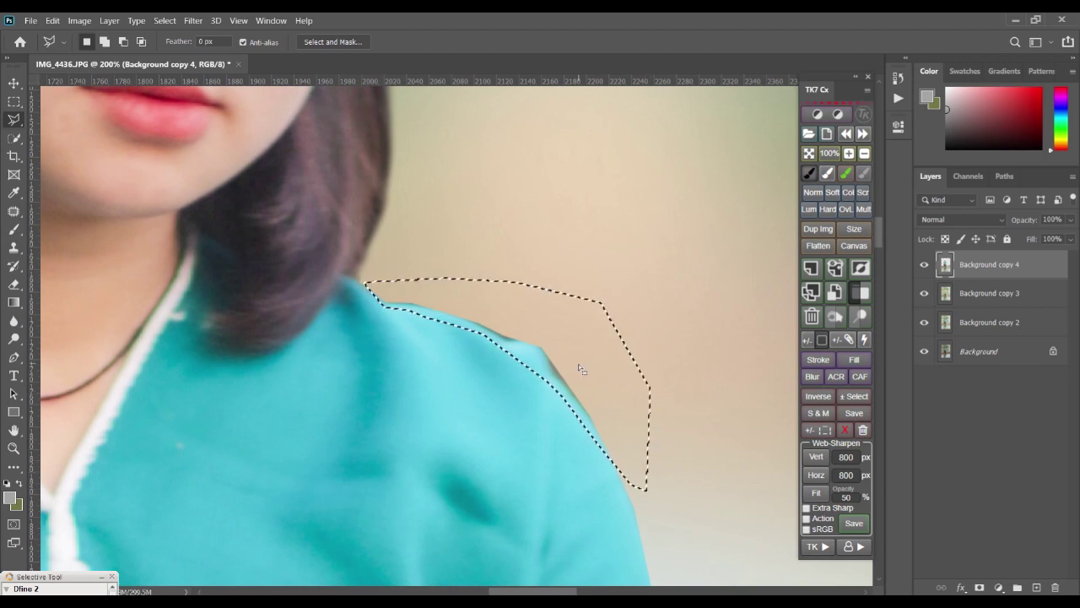
key(ctrl+h)
alt+click(383, 341)
alt+click(383, 341)
alt+click(383, 341)
drag(383, 340, 503, 246)
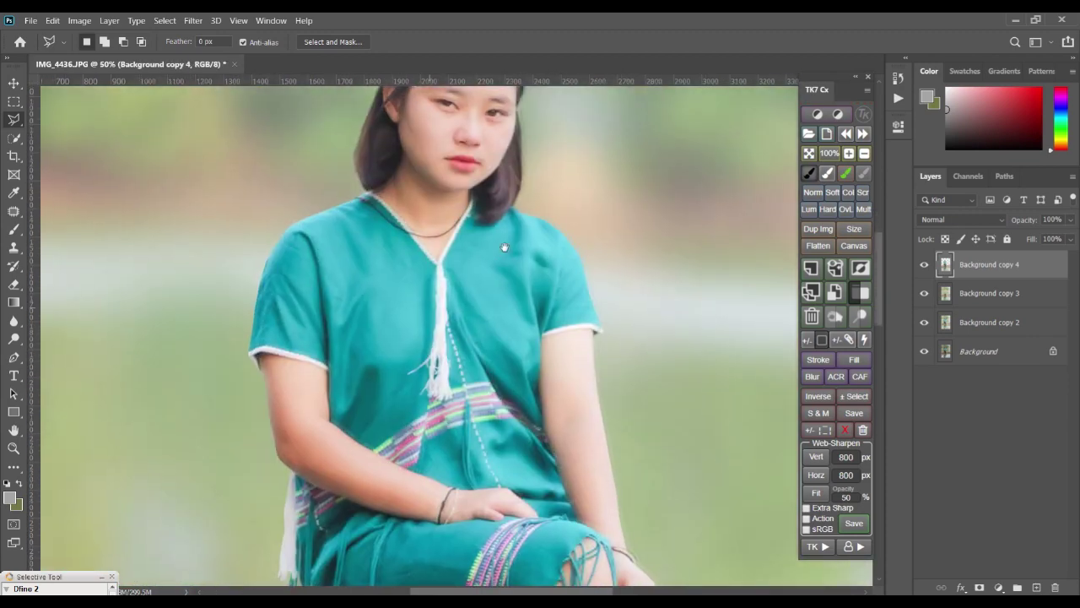
alt+click(506, 243)
alt+click(510, 243)
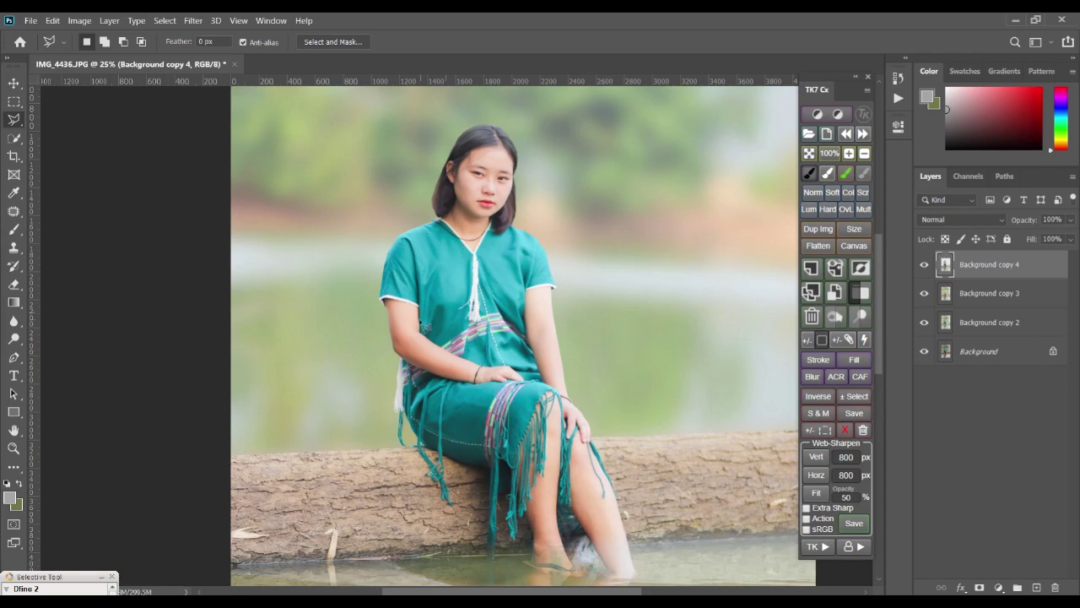
- Blur the outer cutout edge of the opposite sleeve above its white hem, using the Blur tool with a 25 px brush
key(ctrl+plus)
key(ctrl+plus)
key(ctrl+plus)
key(ctrl+plus)
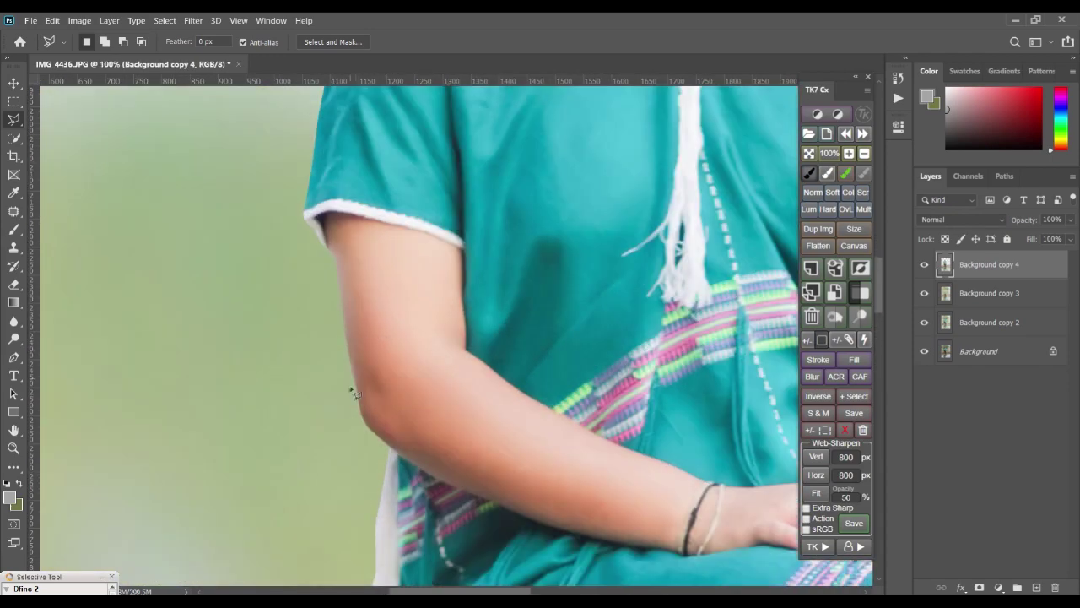
click(14, 321)
key(bracketleft)
key(bracketleft)
key(bracketleft)
key(bracketleft)
key(bracketleft)
key(bracketleft)
key(bracketleft)
key(bracketleft)
key(bracketleft)
key(bracketleft)
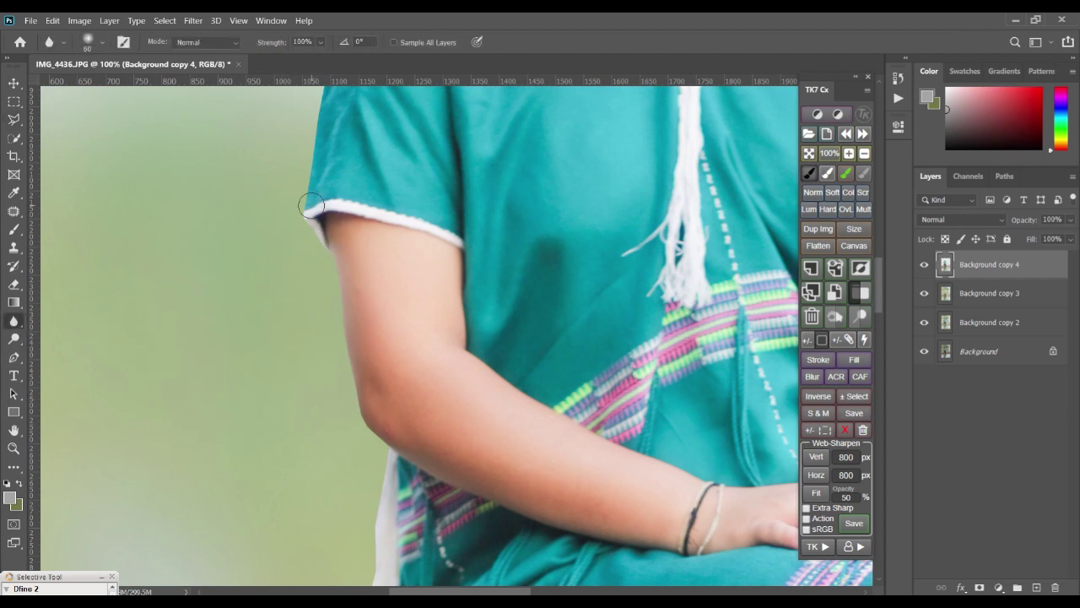
ctrl+click(312, 208)
ctrl+click(312, 207)
ctrl+click(312, 208)
drag(311, 210, 414, 401)
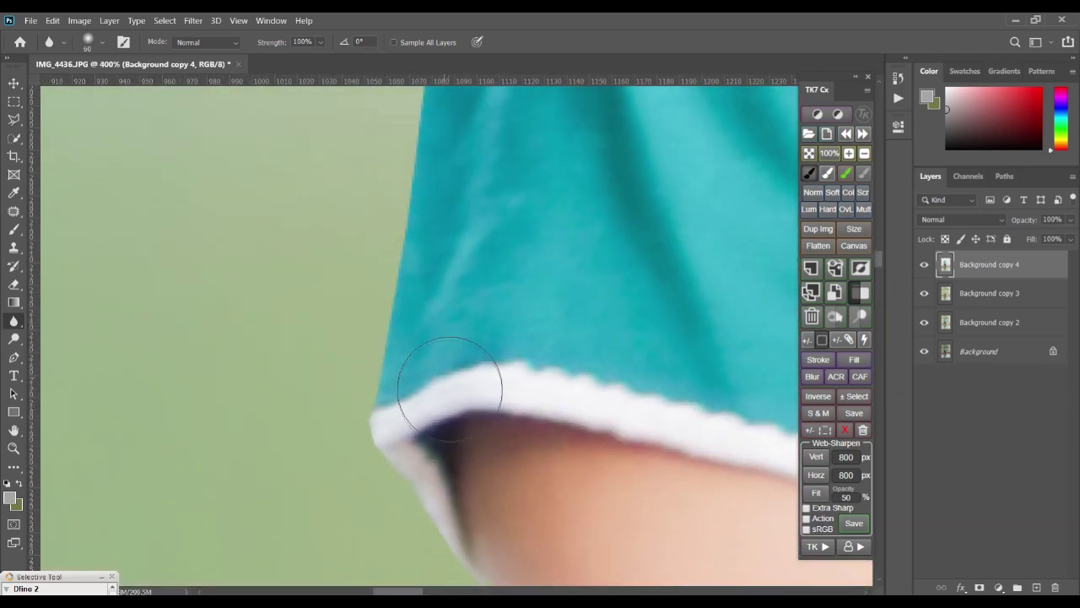
key(bracketleft)
key(bracketleft)
key(bracketleft)
key(bracketleft)
mouse_move(402, 220)
mouse_down()
mouse_move(385, 368)
mouse_move(366, 400)
mouse_move(409, 155)
mouse_up()
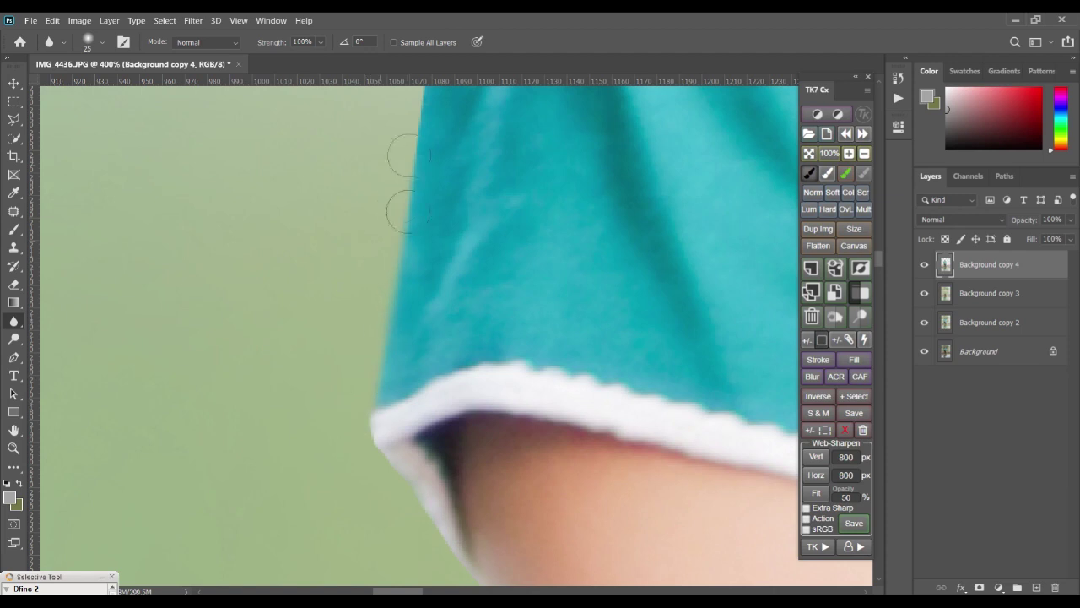
- Blur the cutout edge from the white sleeve hem down the outside of the upper arm toward the elbow
drag(413, 415, 338, 222)
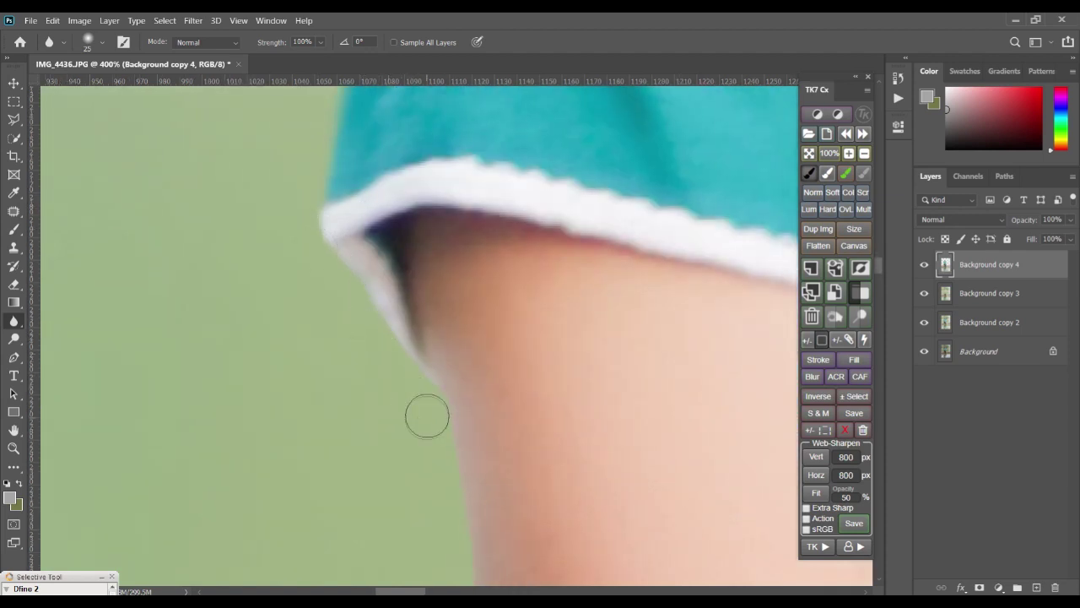
drag(453, 440, 410, 258)
scroll(458, 456, down, 1)
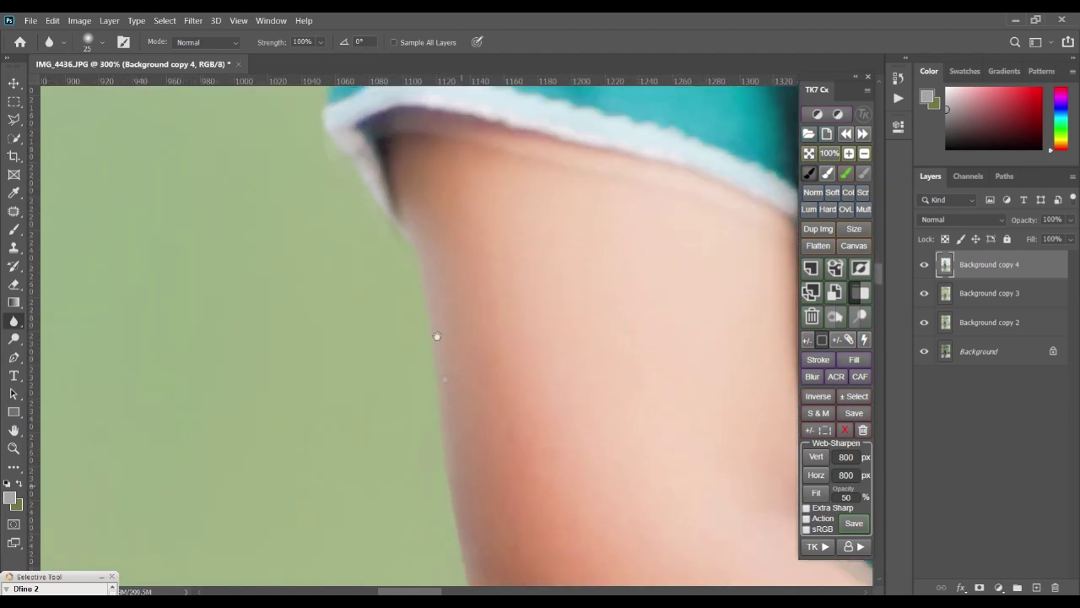
drag(445, 378, 398, 265)
drag(482, 519, 400, 227)
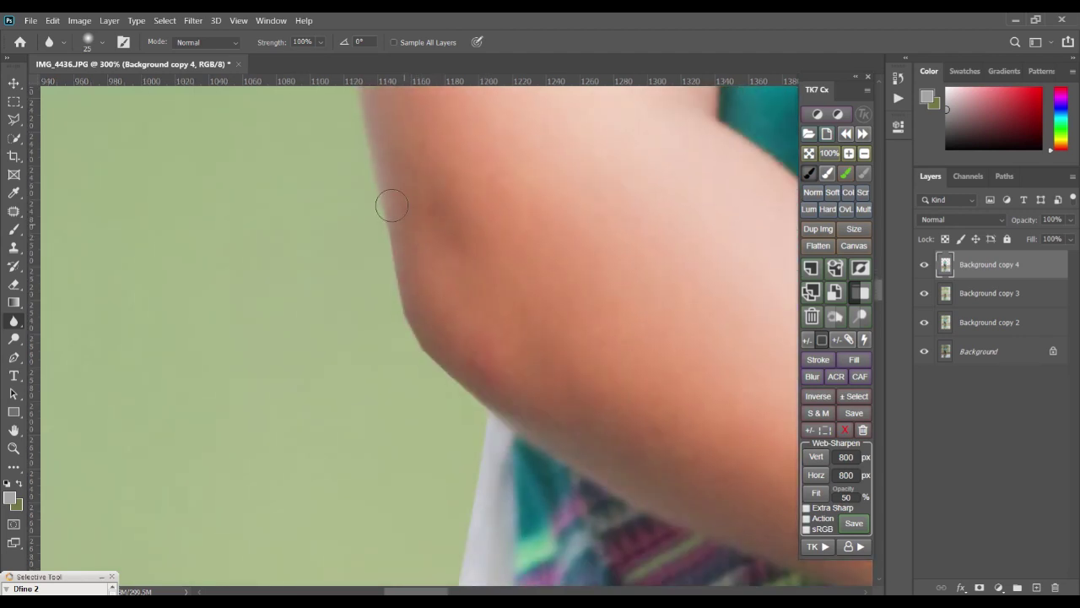
- Blur the cutout edges below the elbow along the white tassel and the hanging teal strings above the log
drag(498, 453, 512, 282)
scroll(492, 492, down, 1)
drag(492, 494, 493, 326)
mouse_move(464, 495)
mouse_down()
mouse_move(487, 313)
mouse_move(470, 278)
mouse_up()
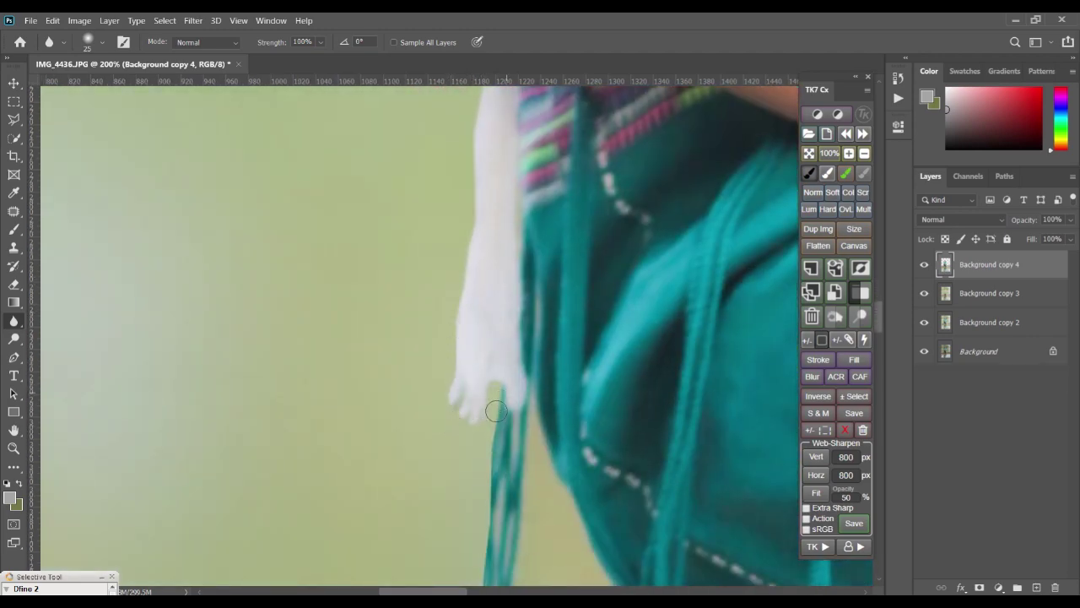
drag(480, 518, 499, 366)
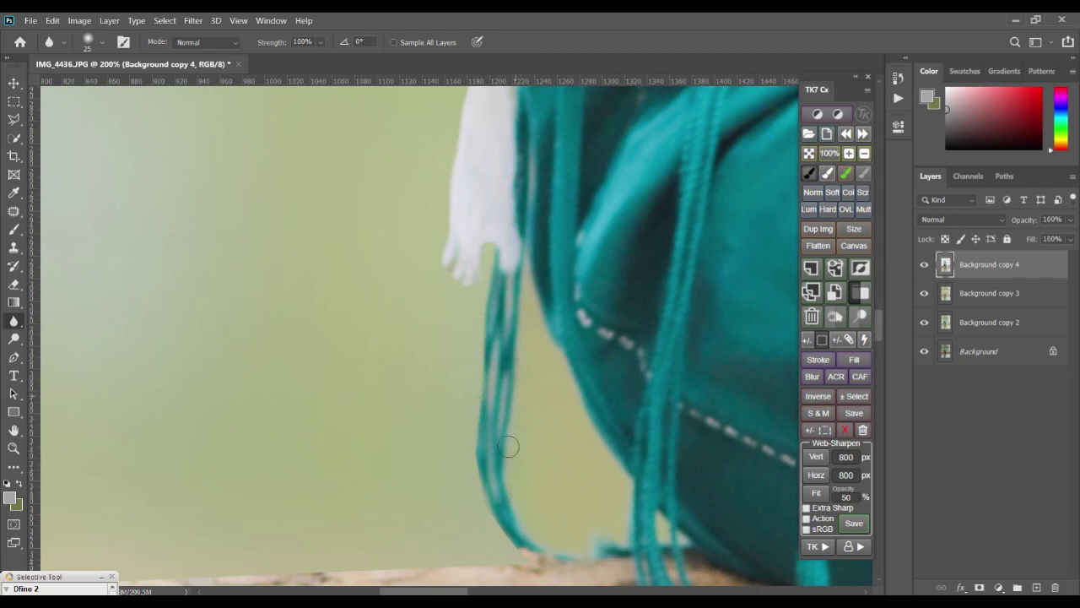
- Blur the cutout edge of the other shoulder and sleeve, from below the hair down to the arm
scroll(562, 439, down, 2)
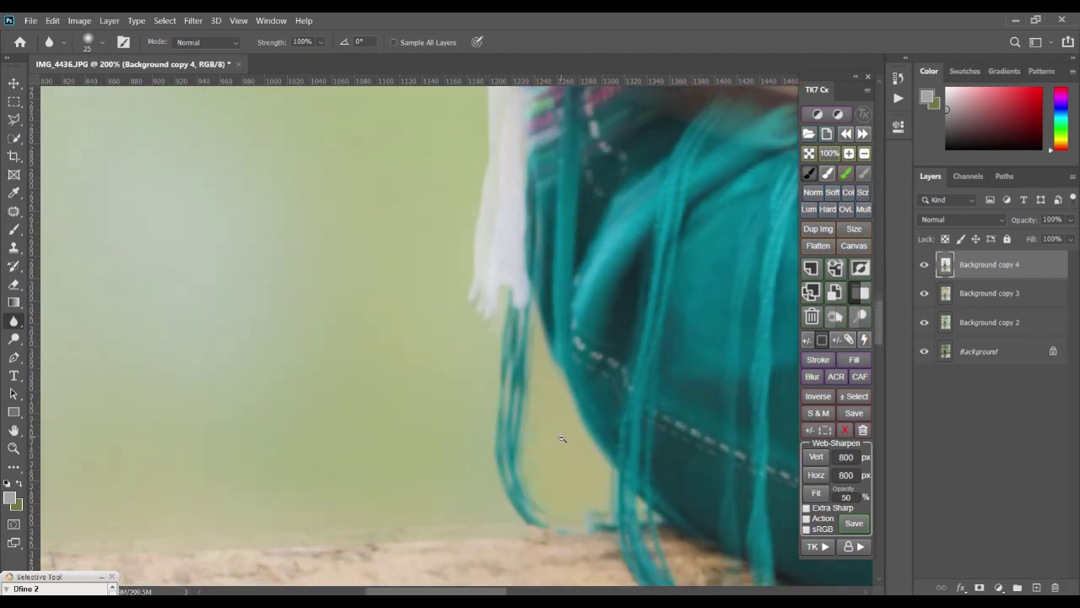
drag(562, 439, 362, 489)
drag(704, 173, 471, 406)
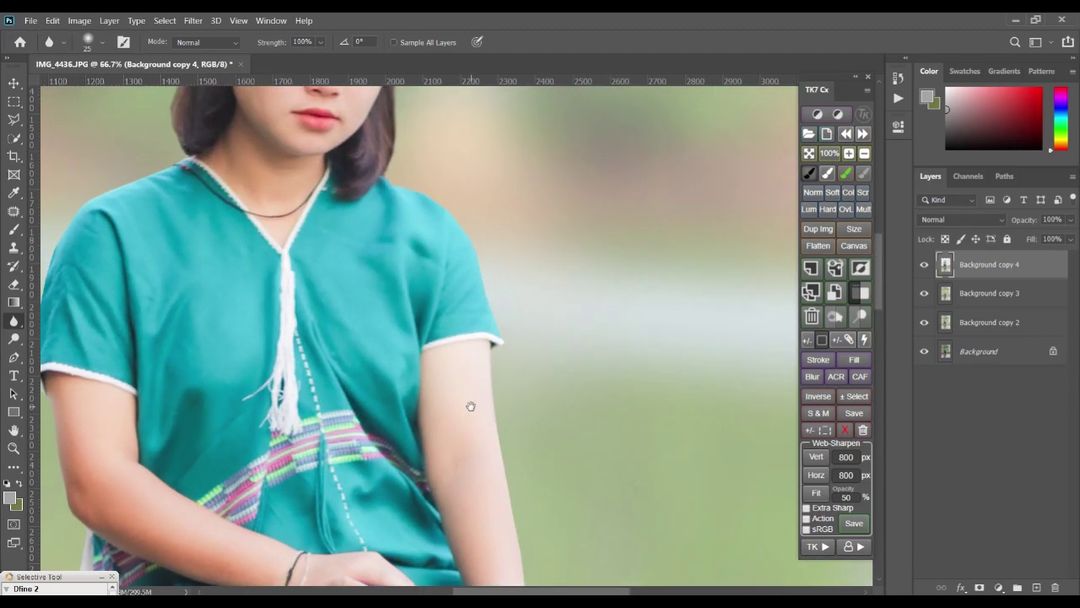
scroll(413, 230, up, 2)
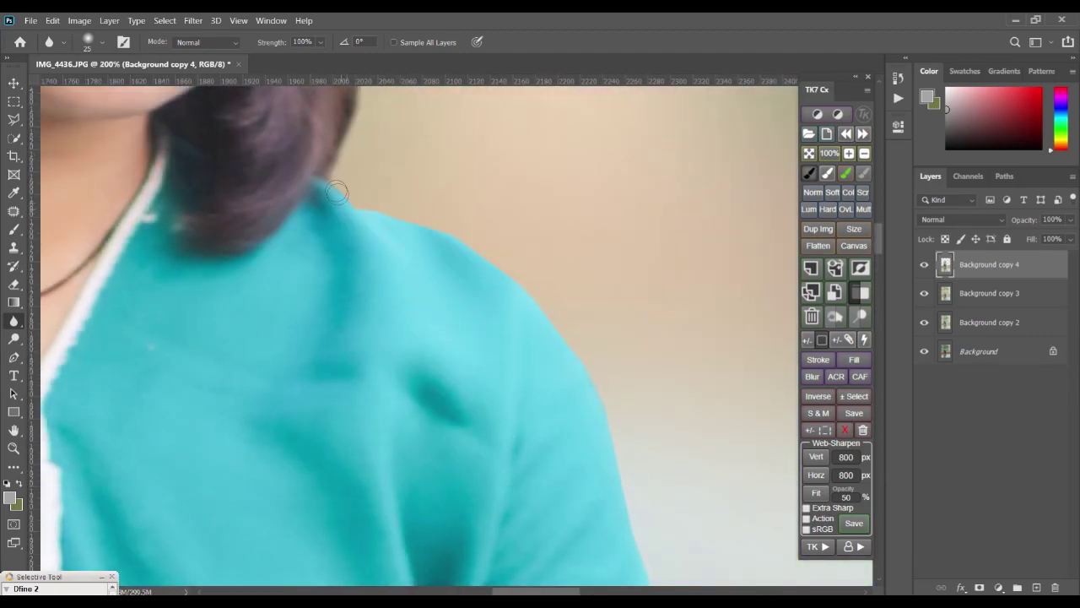
mouse_move(337, 187)
mouse_down()
mouse_move(470, 244)
mouse_move(523, 294)
mouse_move(455, 234)
mouse_move(601, 400)
mouse_move(627, 505)
mouse_up()
drag(609, 467, 495, 257)
mouse_move(515, 332)
mouse_down()
mouse_move(564, 472)
mouse_move(543, 491)
mouse_move(524, 282)
mouse_up()
drag(522, 297, 524, 370)
- Blur the outer edge of the straight arm down past the wrist and along the hand resting on the knee
scroll(531, 369, down, 3)
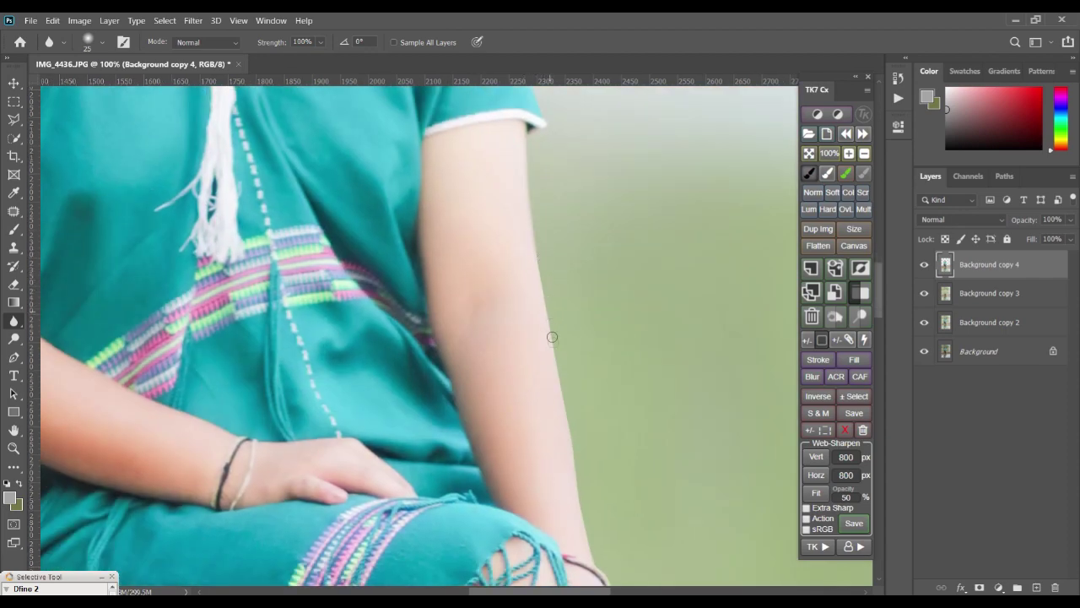
drag(590, 541, 493, 292)
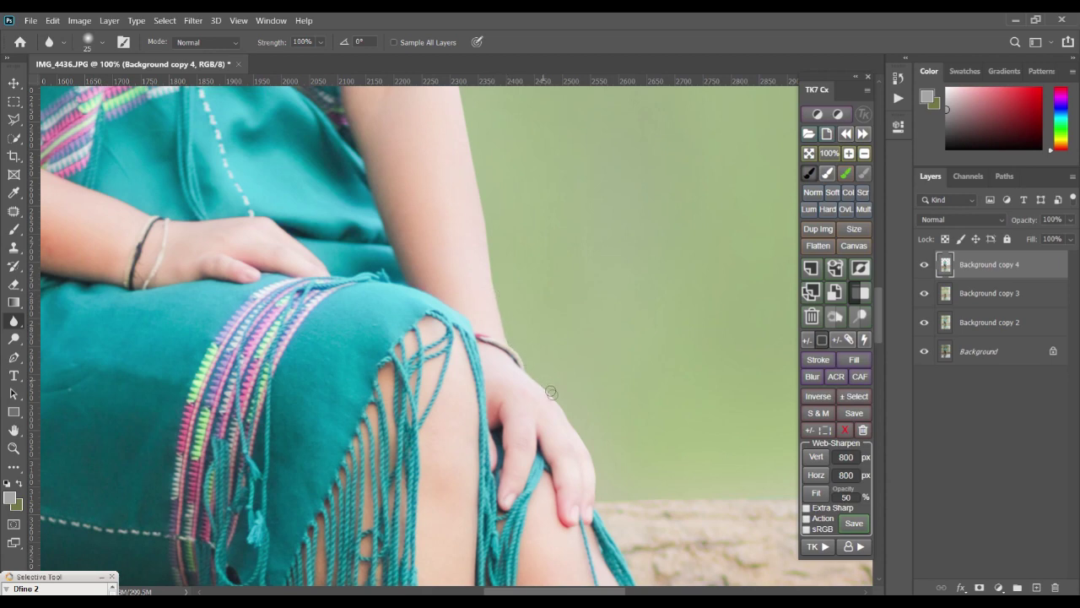
drag(586, 506, 313, 240)
- Enlarge the Blur brush to 80 px and soften the log's upper cutout edge on both sides of the subject
key(bracketright)
key(bracketright)
key(bracketright)
key(bracketright)
key(bracketright)
key(bracketright)
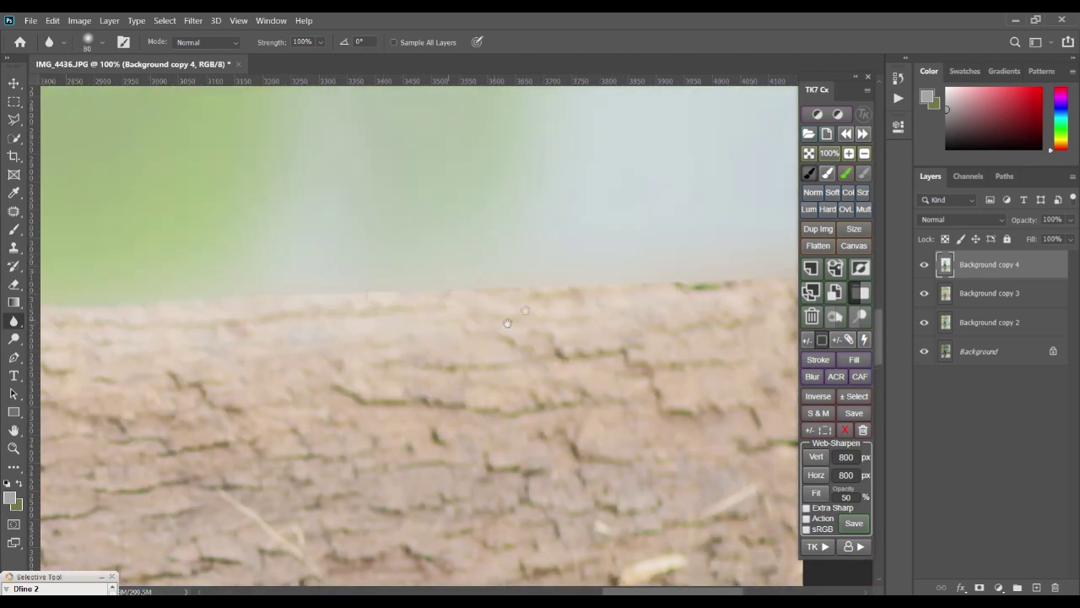
drag(507, 323, 274, 331)
mouse_move(410, 322)
mouse_down()
mouse_move(278, 314)
mouse_move(501, 294)
mouse_move(417, 304)
mouse_up()
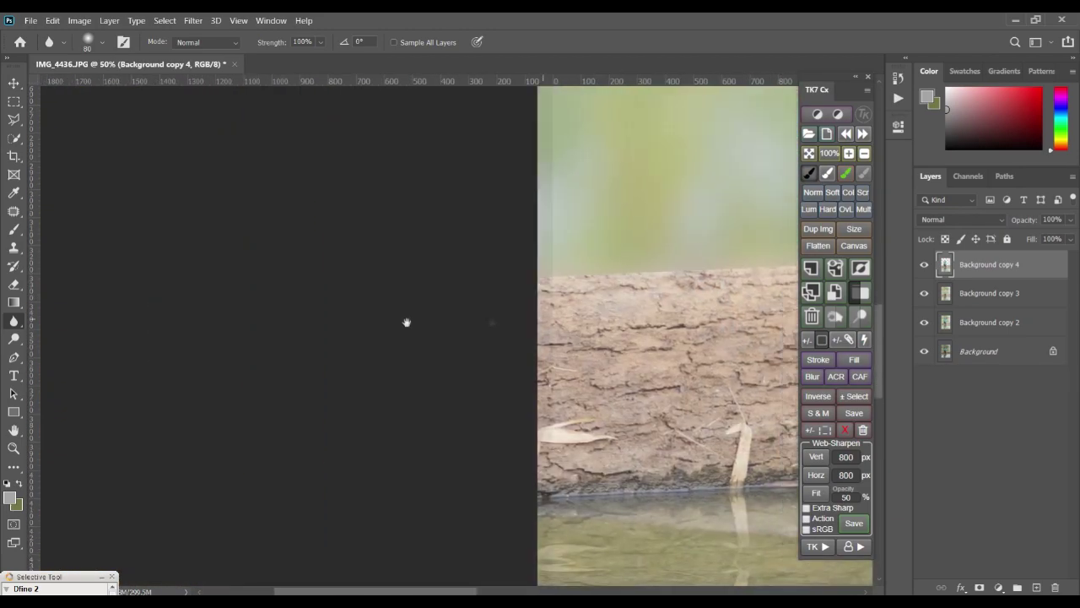
drag(405, 320, 336, 324)
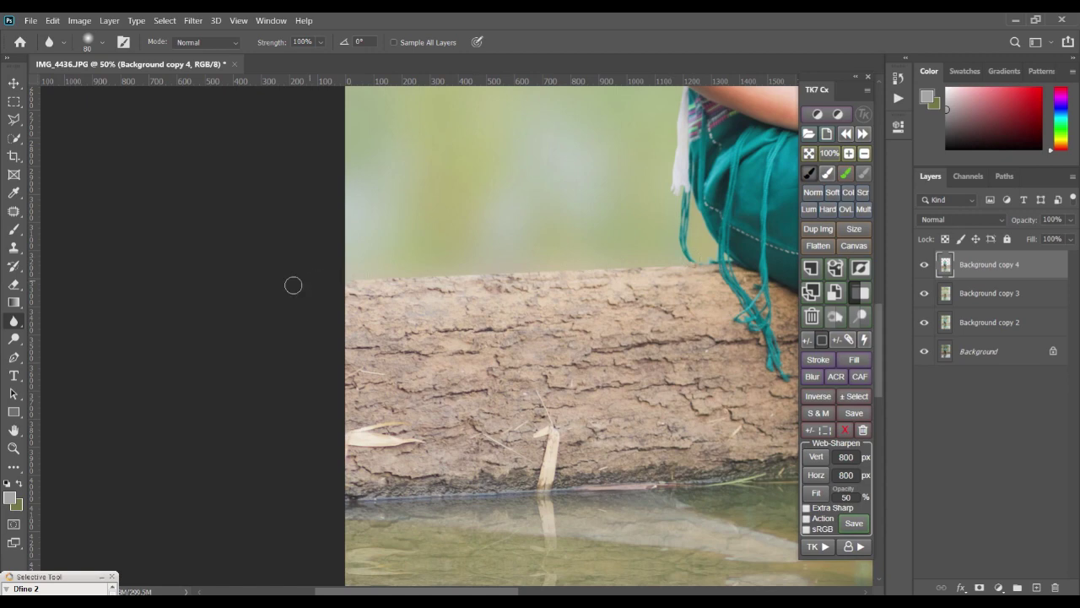
alt+click(511, 284)
alt+click(511, 284)
alt+click(512, 284)
alt+click(511, 284)
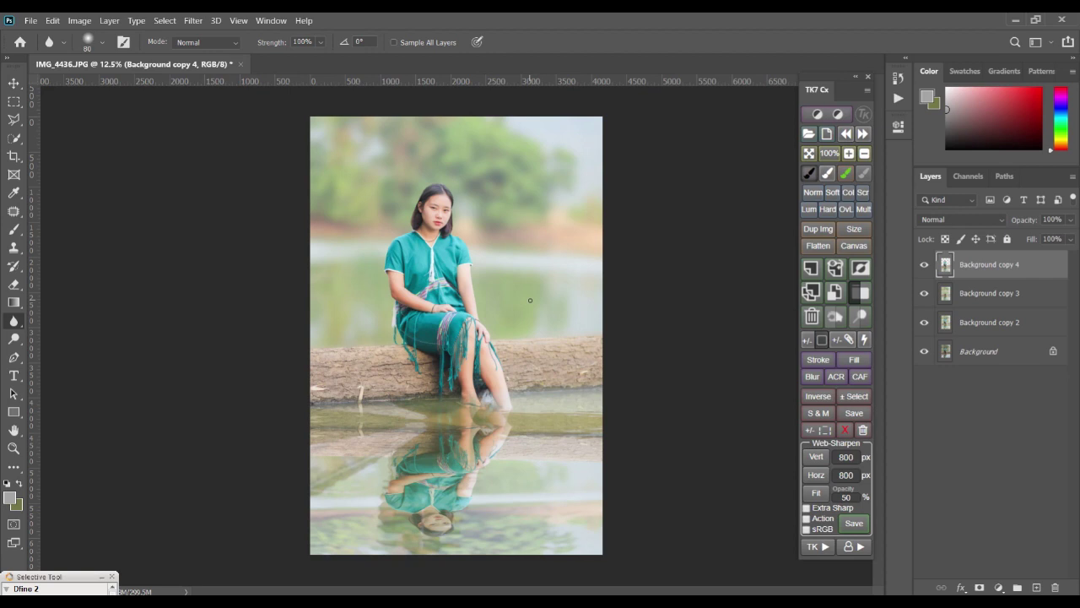
- Merge the Background copy 4 cutout with the blurred Background copy 3 into one layer
shift+click(988, 293)
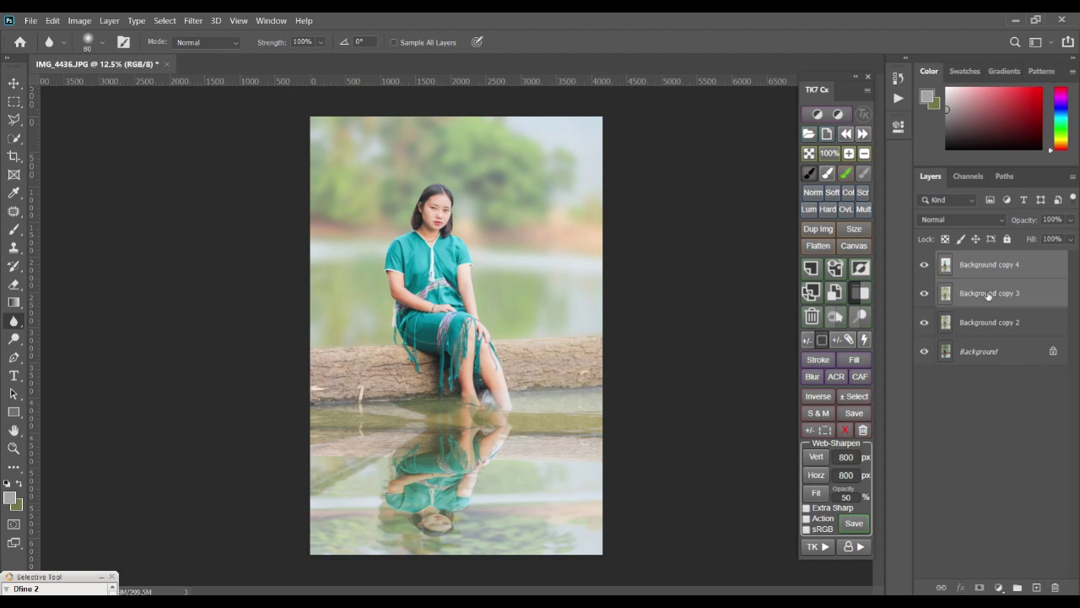
key(ctrl+e)
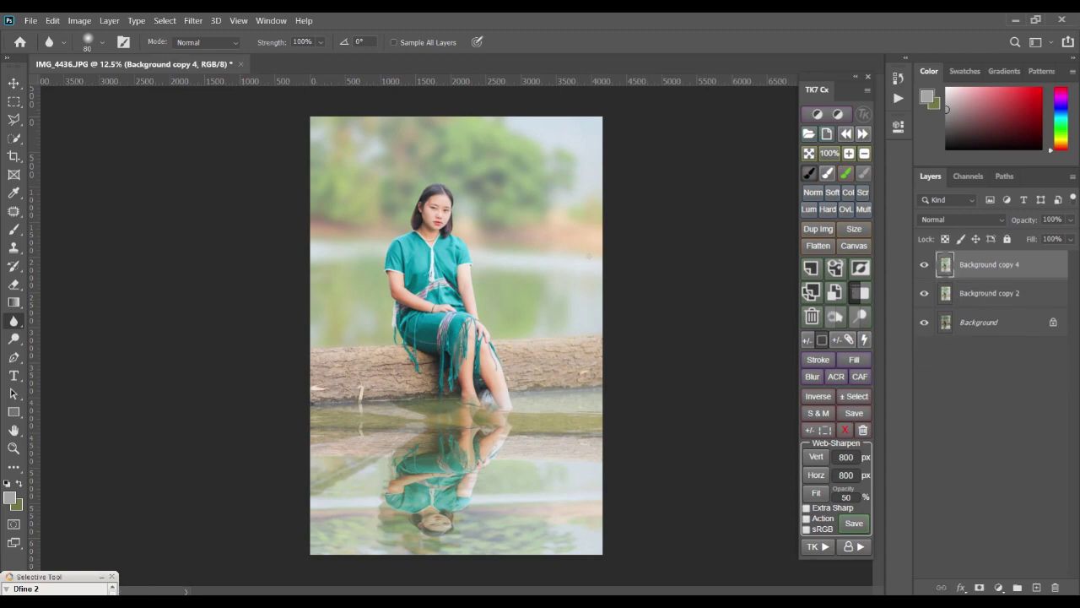
scroll(411, 162, up, 2)
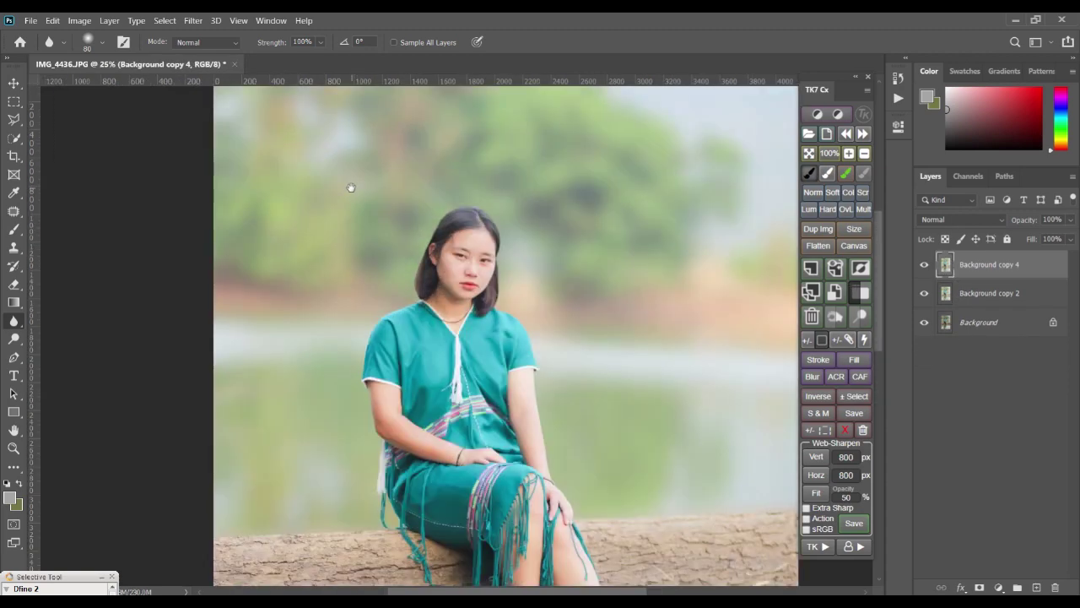
- Clone green foliage over the pale sky patches in the photo's upper-left background with a 500 px Clone Stamp brush
drag(349, 186, 427, 311)
drag(484, 346, 439, 310)
scroll(438, 310, up, 1)
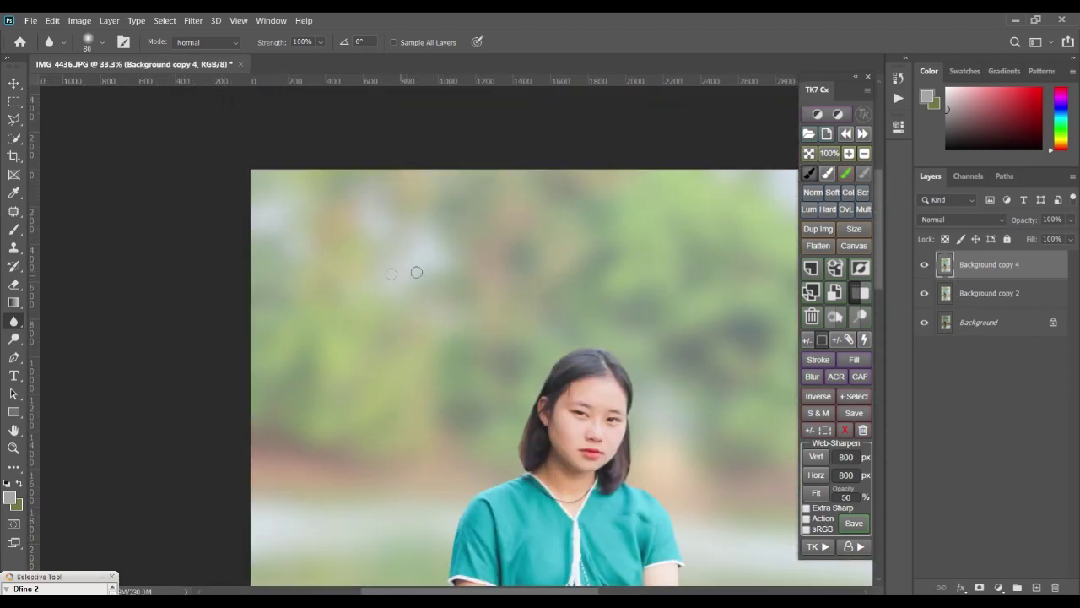
click(14, 249)
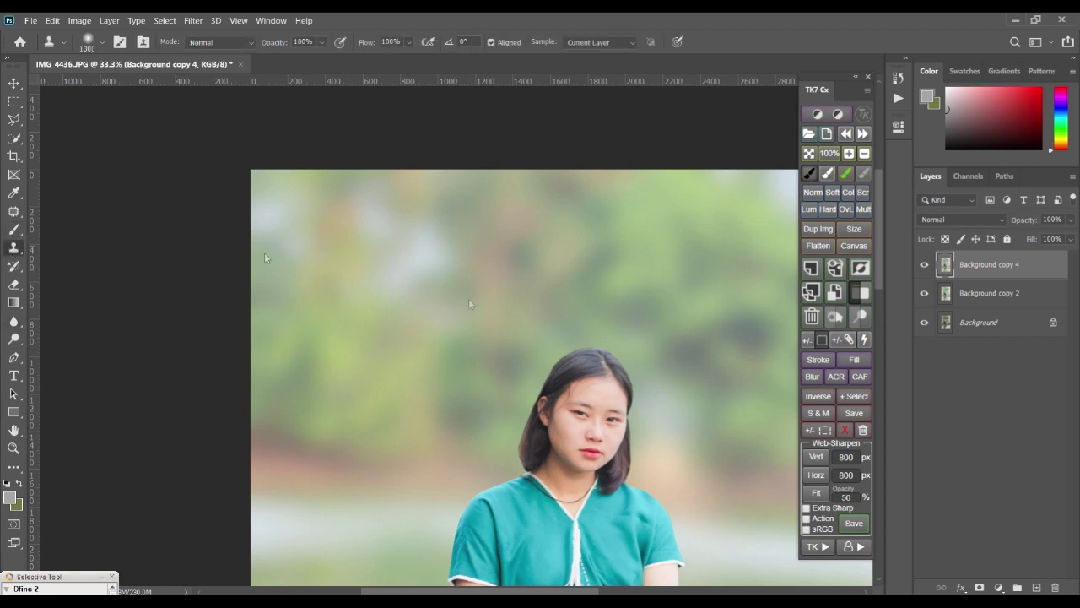
key(bracketleft)
key(bracketleft)
key(bracketleft)
key(bracketleft)
alt+click(372, 367)
mouse_move(417, 257)
mouse_down()
mouse_move(394, 258)
mouse_move(393, 278)
mouse_up()
alt+click(331, 340)
click(380, 212)
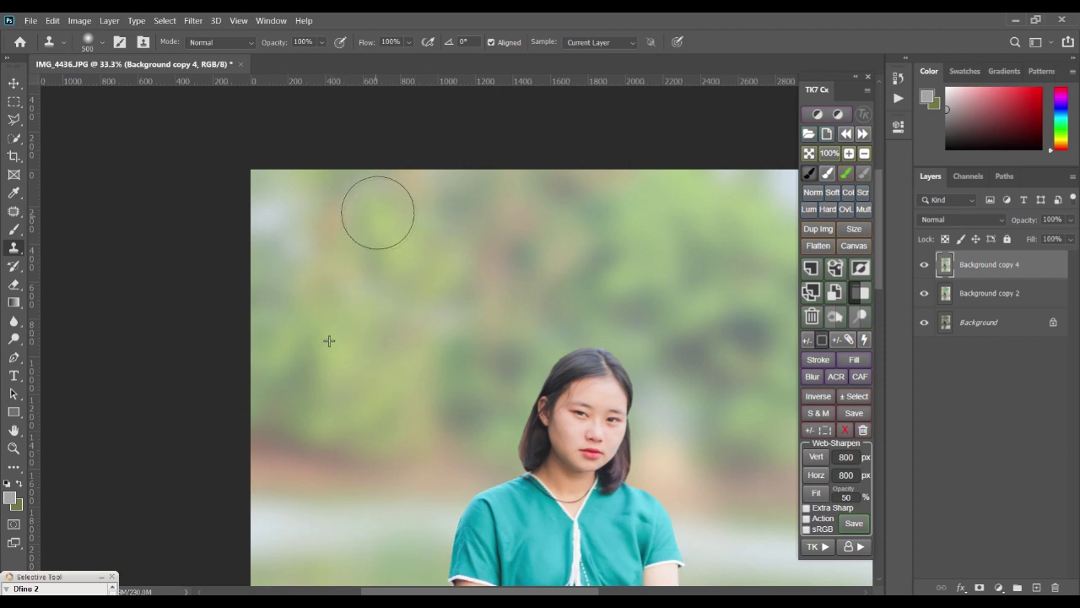
mouse_move(268, 218)
mouse_down()
mouse_move(258, 223)
mouse_move(266, 243)
mouse_up()
- Clone tree foliage over the pale sky along the photo's upper edge, to the right of the woman
drag(557, 402, 187, 374)
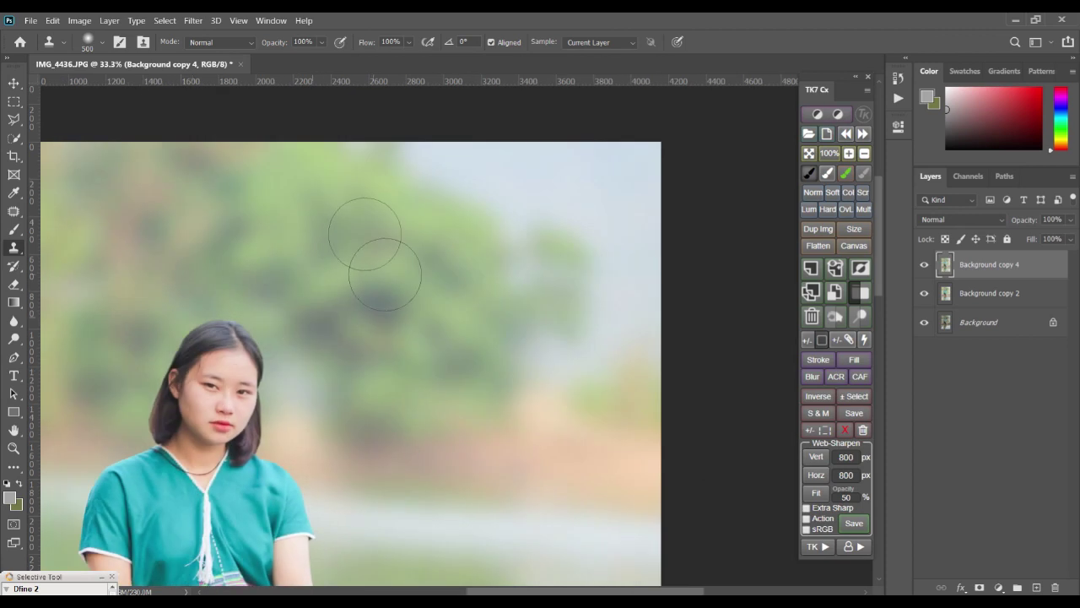
alt+click(311, 222)
drag(374, 158, 463, 167)
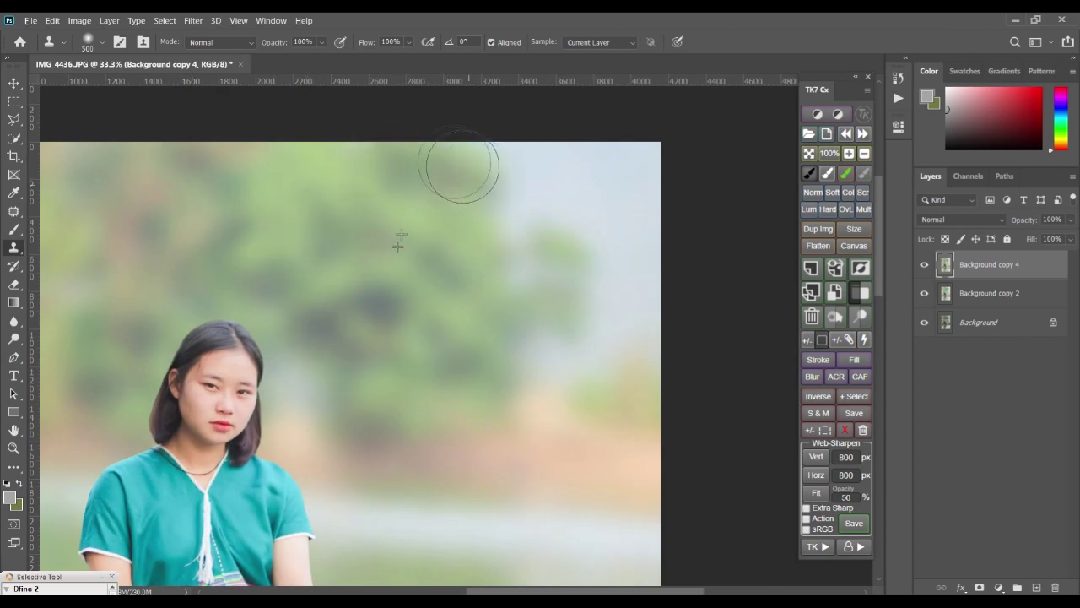
alt+click(314, 234)
mouse_move(516, 193)
mouse_down()
mouse_move(539, 168)
mouse_move(582, 169)
mouse_up()
drag(481, 237, 603, 203)
- Extend the cloned foliage down the photo's right edge to cover the remaining sky above the orange bank
alt+click(431, 273)
mouse_move(544, 275)
mouse_down()
mouse_move(579, 284)
mouse_move(564, 243)
mouse_move(573, 228)
mouse_up()
mouse_move(605, 171)
mouse_down()
mouse_move(663, 183)
mouse_move(560, 323)
mouse_move(621, 267)
mouse_move(658, 265)
mouse_up()
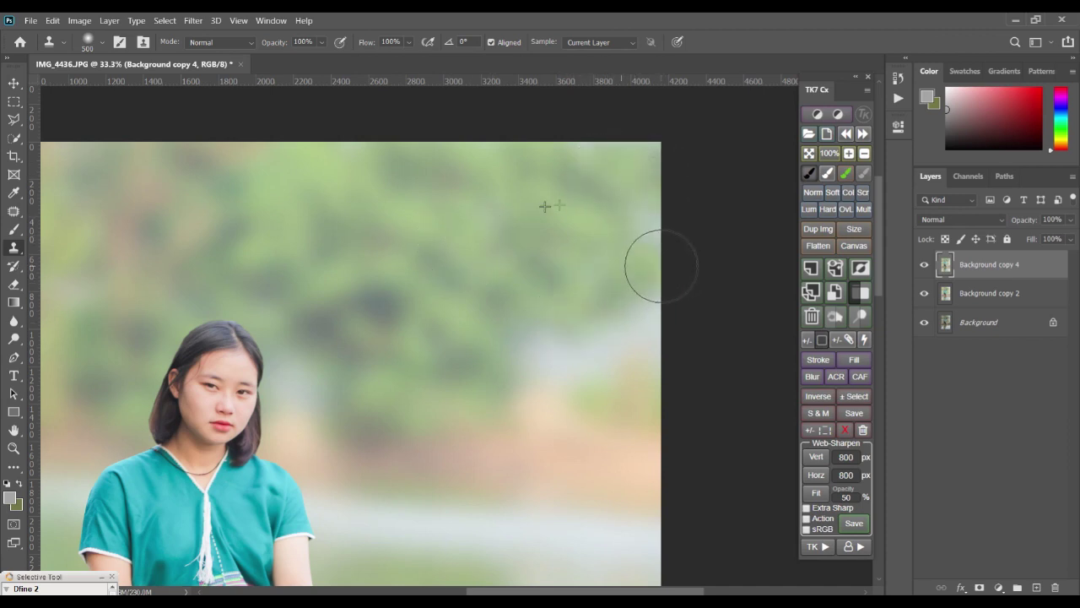
drag(641, 224, 680, 248)
alt+click(546, 252)
mouse_move(542, 361)
mouse_down()
mouse_move(572, 373)
mouse_move(543, 326)
mouse_move(592, 353)
mouse_move(611, 350)
mouse_move(543, 280)
mouse_move(673, 345)
mouse_move(659, 310)
mouse_move(671, 308)
mouse_move(591, 299)
mouse_up()
alt+click(553, 246)
scroll(583, 313, down, 2)
mouse_move(502, 460)
mouse_down()
mouse_move(605, 362)
mouse_move(535, 216)
mouse_move(501, 265)
mouse_up()
scroll(504, 265, up, 2)
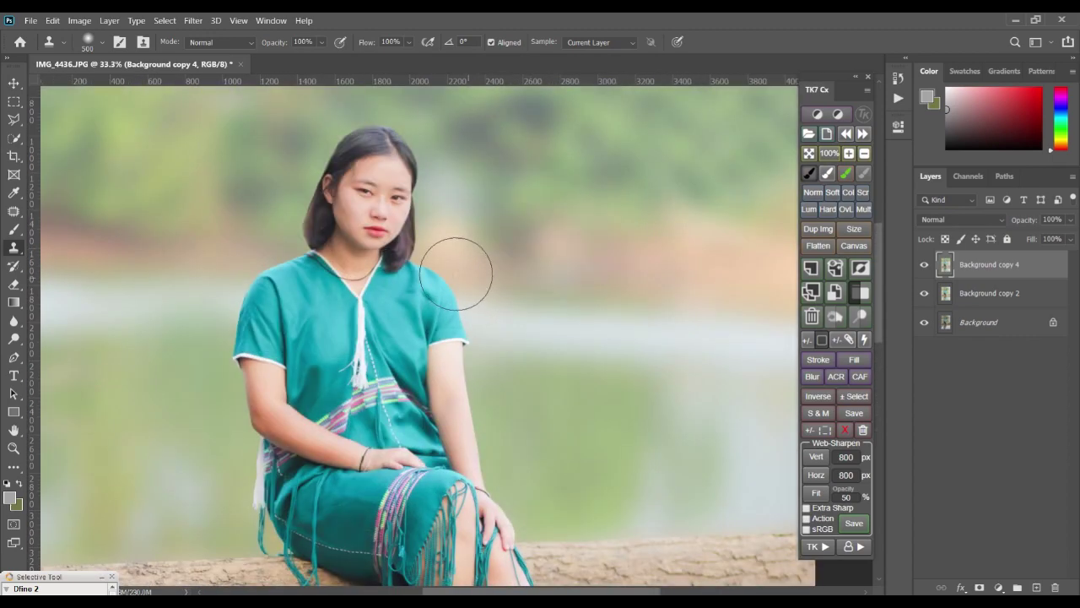
scroll(456, 274, down, 1)
scroll(455, 274, down, 3)
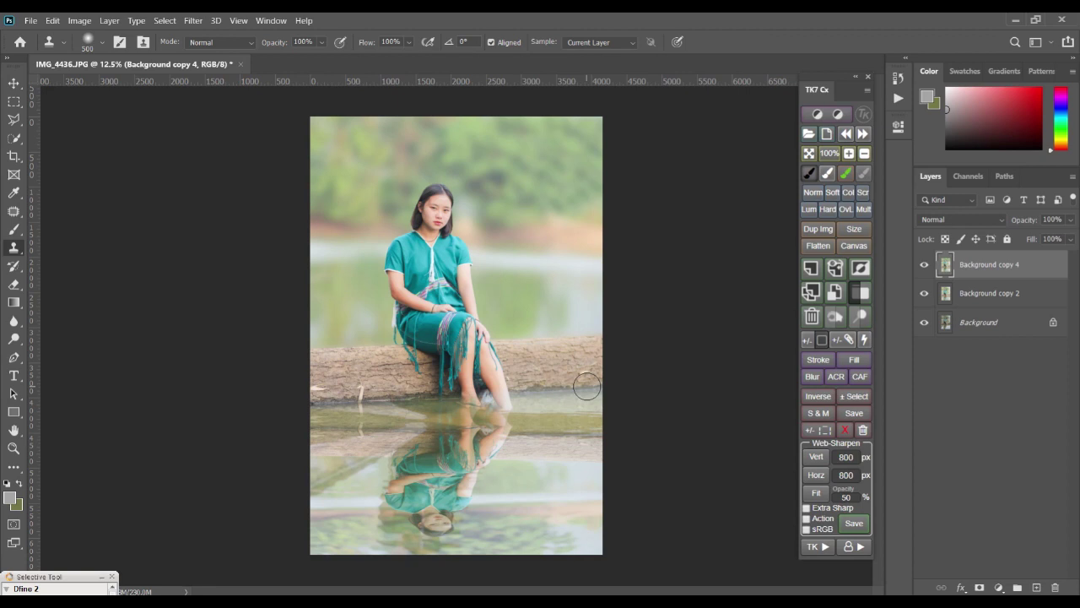
- Apply a Curves adjustment to Background copy 4, lifting the midtones slightly and setting a shadow point at input 36, output 33
key(v)
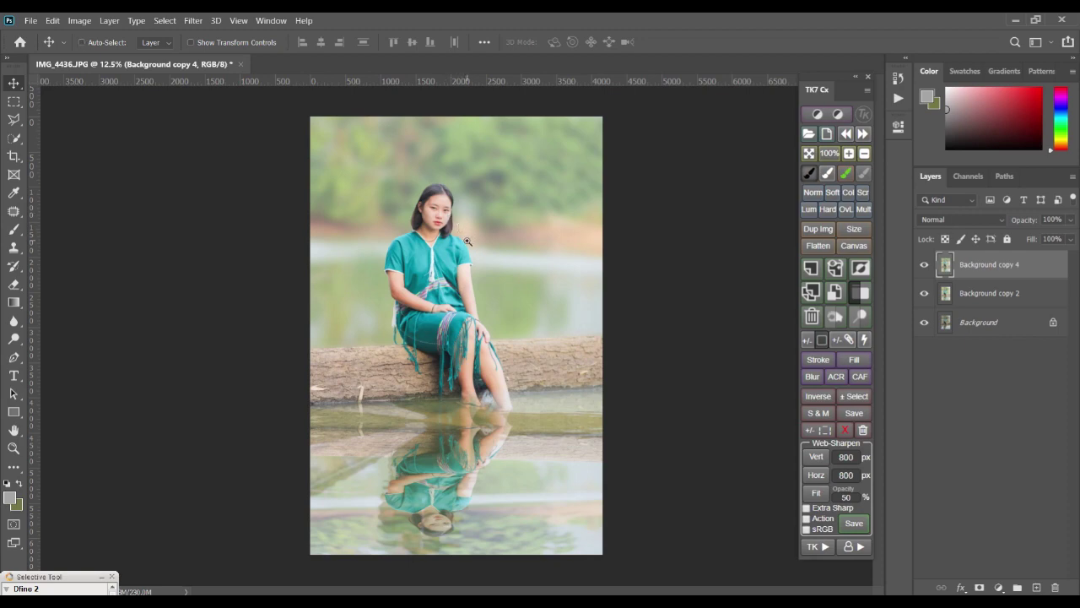
ctrl+click(466, 242)
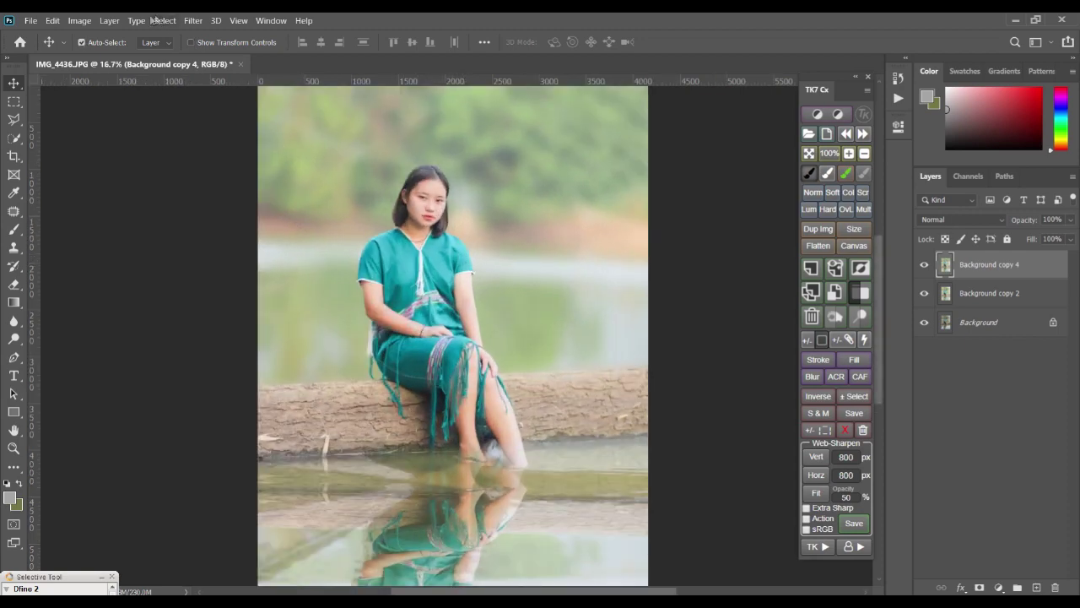
click(76, 22)
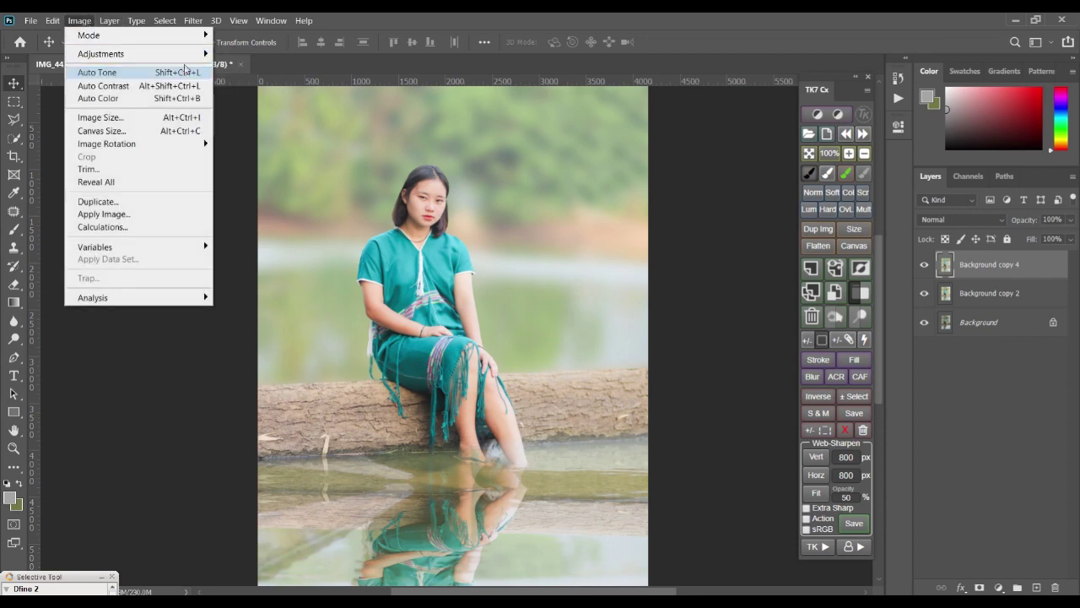
mouse_move(188, 56)
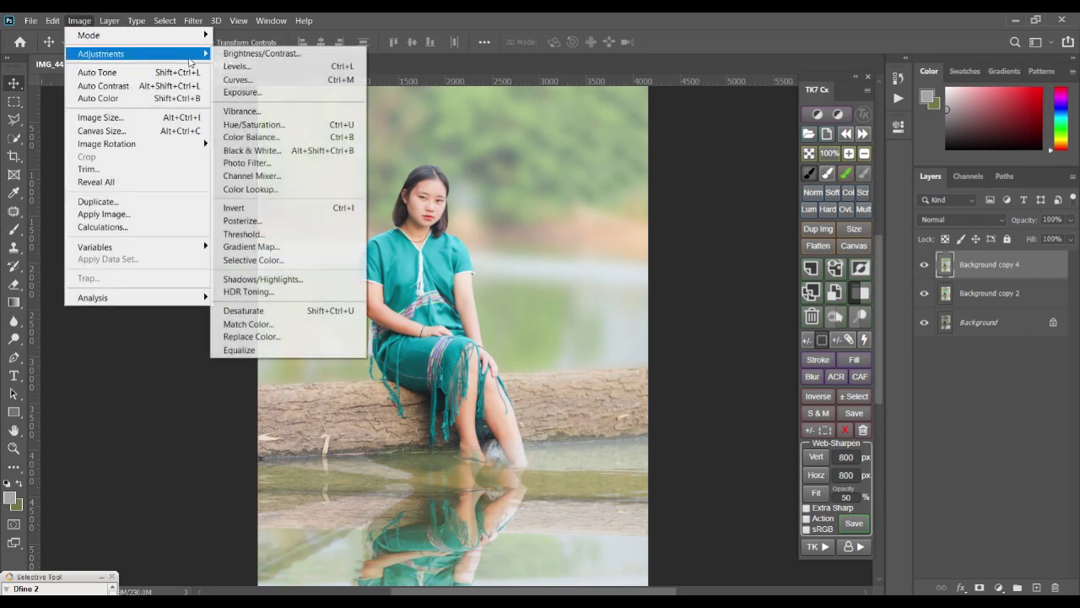
click(327, 81)
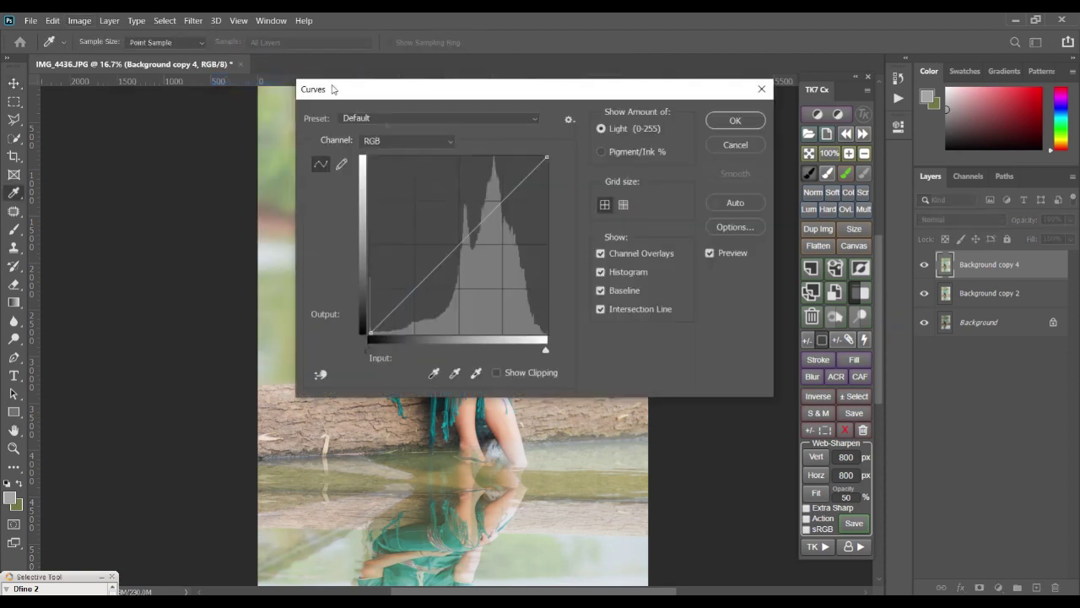
drag(589, 94, 961, 140)
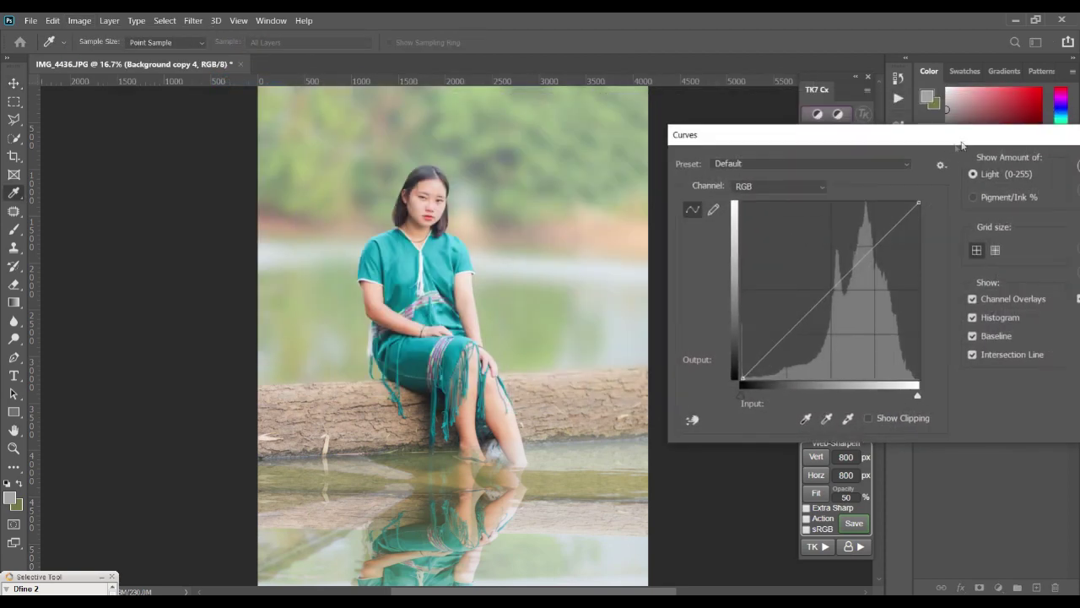
ctrl+click(479, 215)
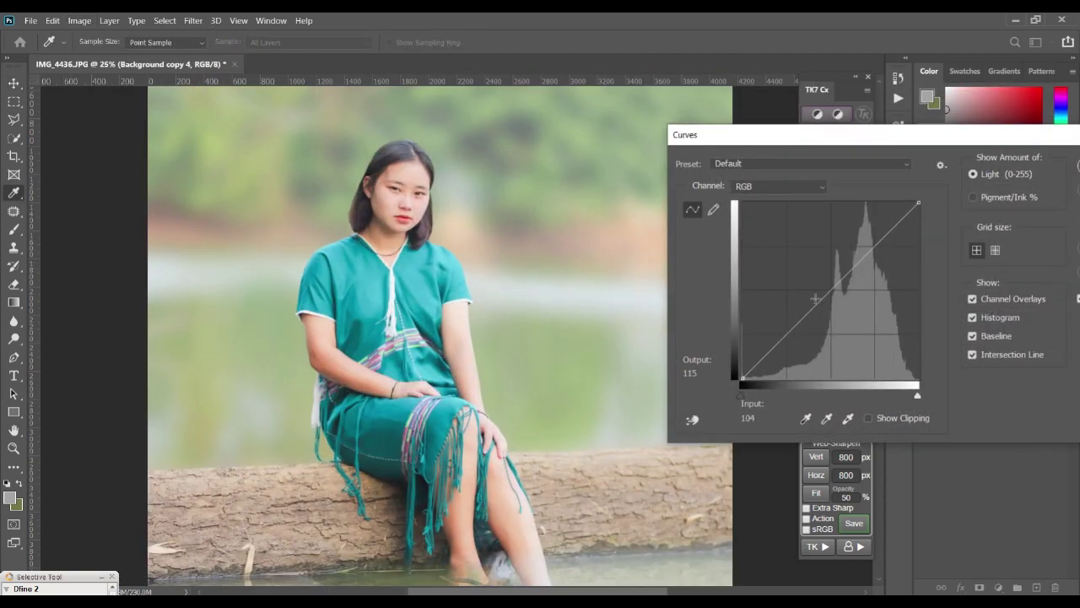
click(816, 298)
mouse_move(742, 378)
mouse_down()
mouse_move(762, 378)
mouse_move(742, 378)
mouse_up()
click(767, 356)
key(ctrl+minus)
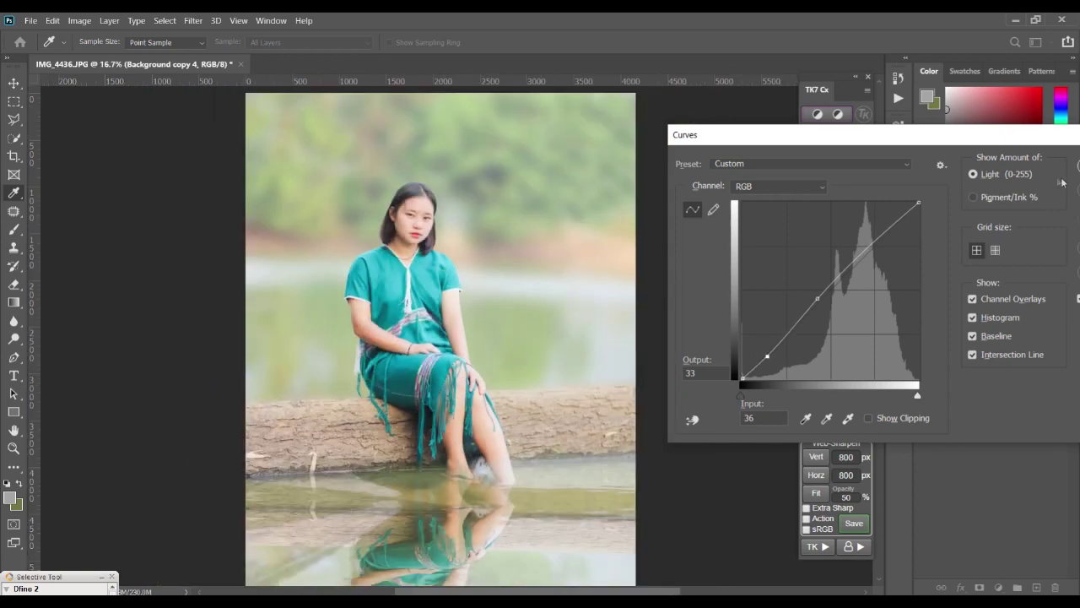
drag(996, 140, 873, 156)
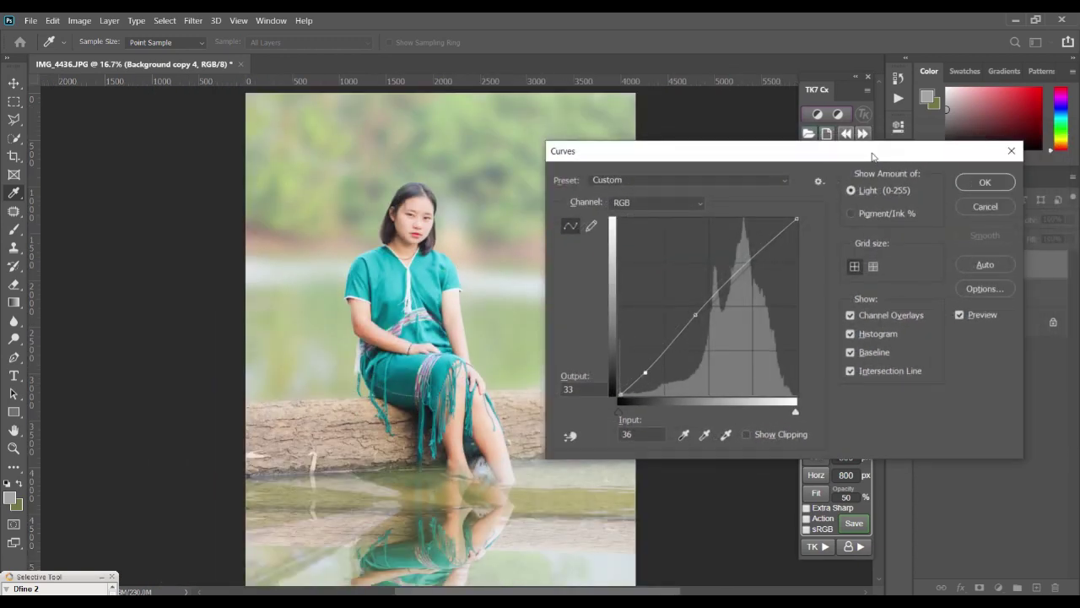
click(999, 184)
key(ctrl+minus)
key(ctrl+minus)
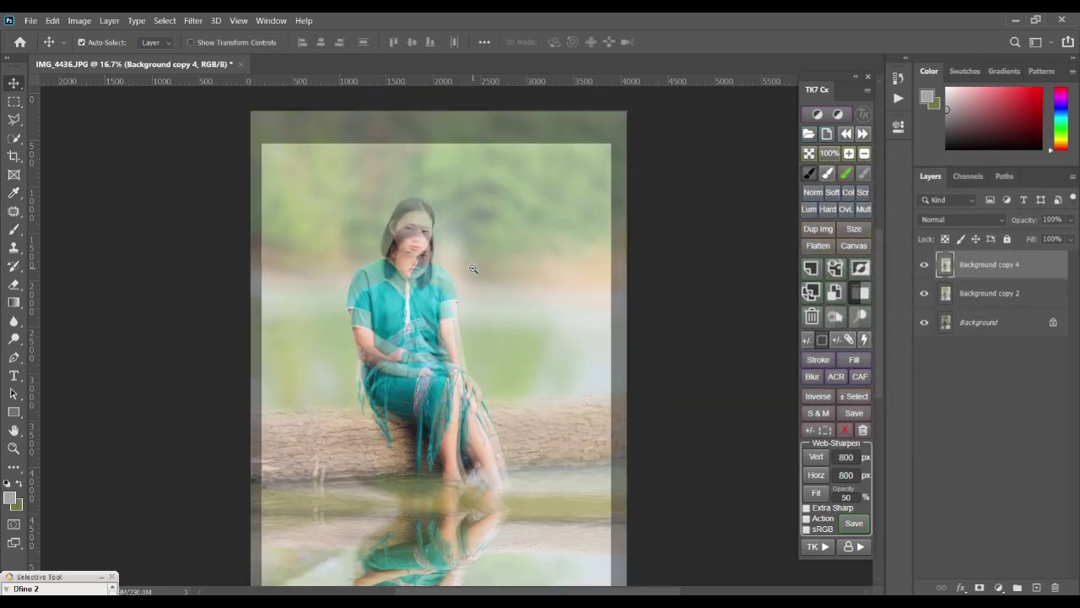
key(ctrl+minus)
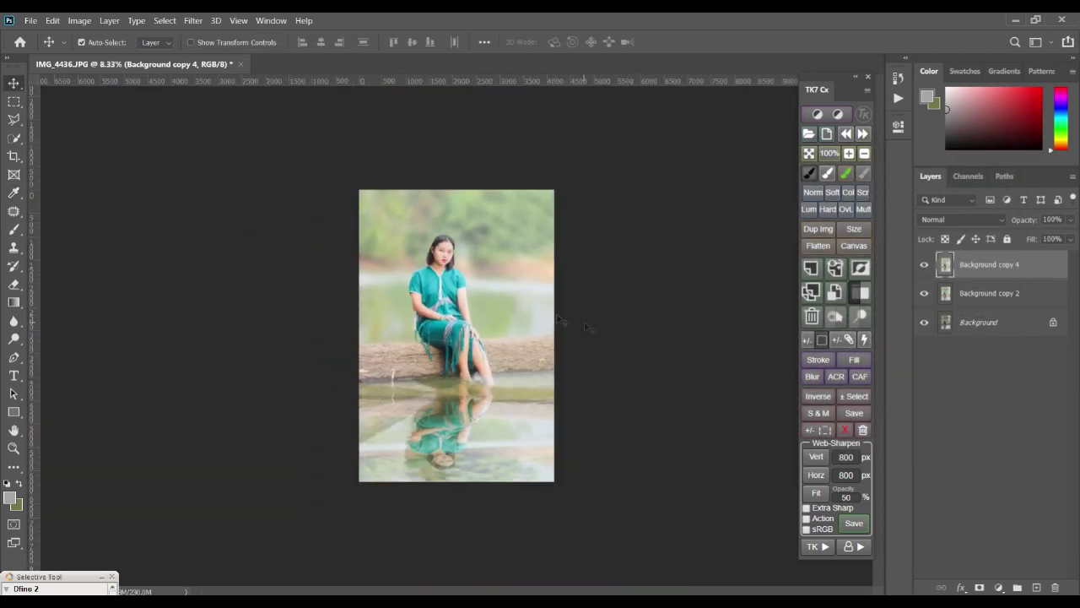
key(ctrl+plus)
key(ctrl+plus)
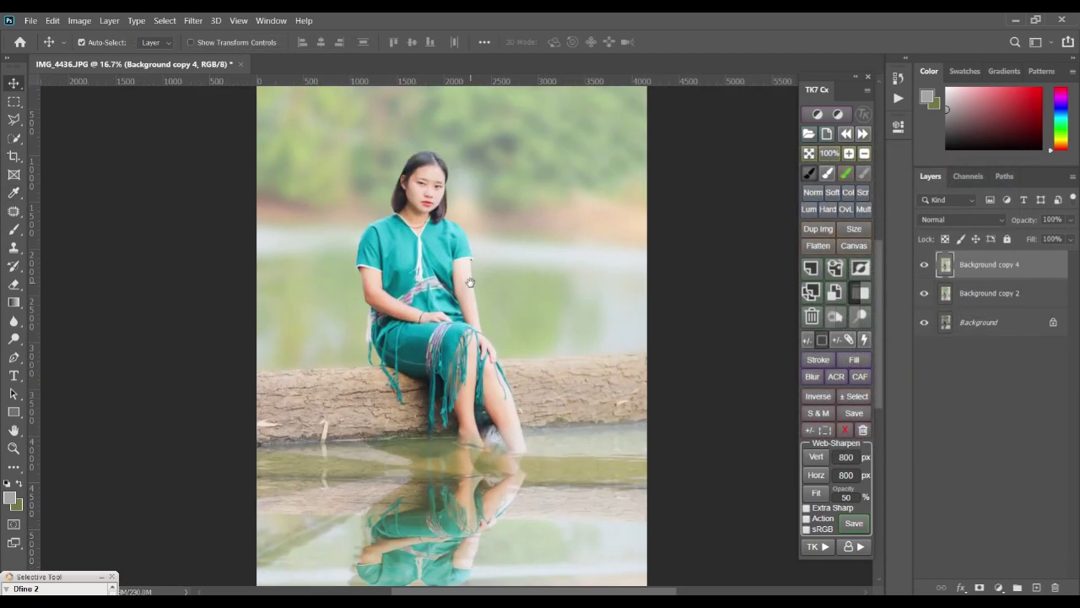
key(ctrl+minus)
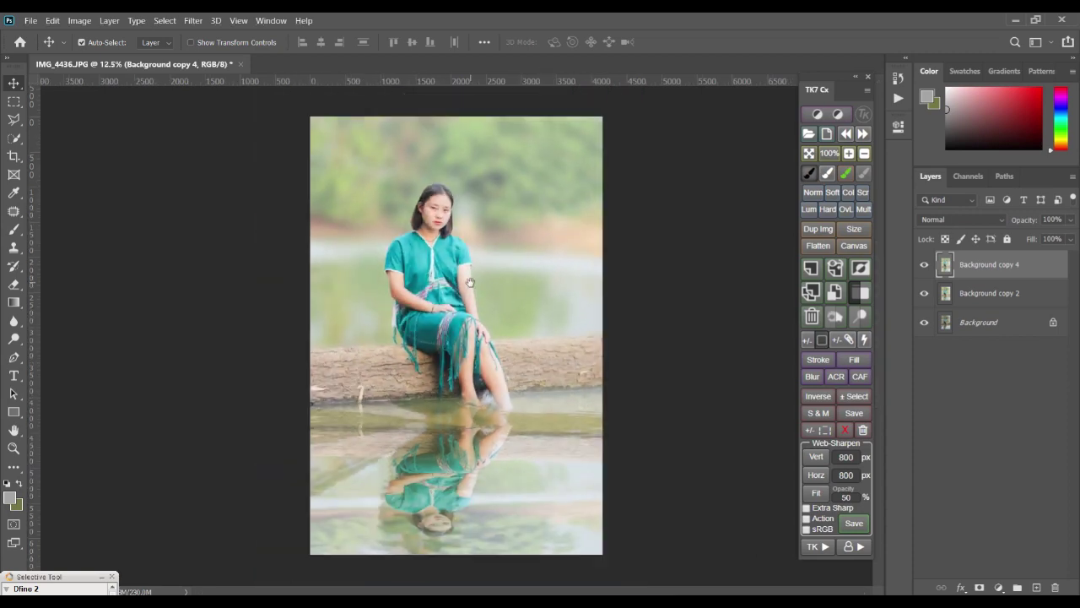
- Add a Curves adjustment layer above Background copy 4 and lower its RGB midtones to darken the photo
click(999, 589)
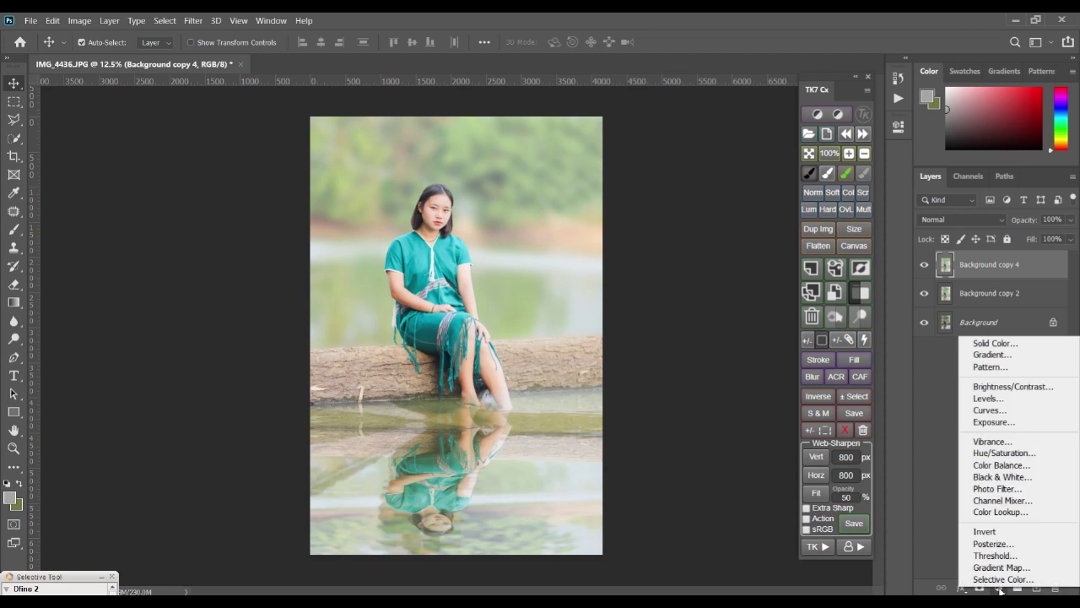
click(988, 411)
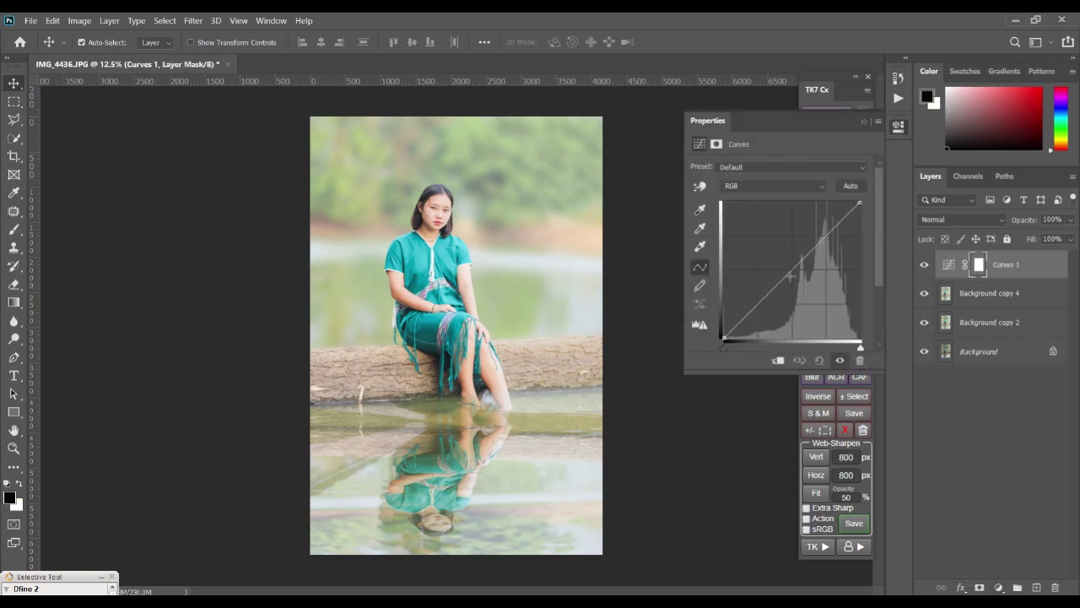
drag(789, 275, 800, 282)
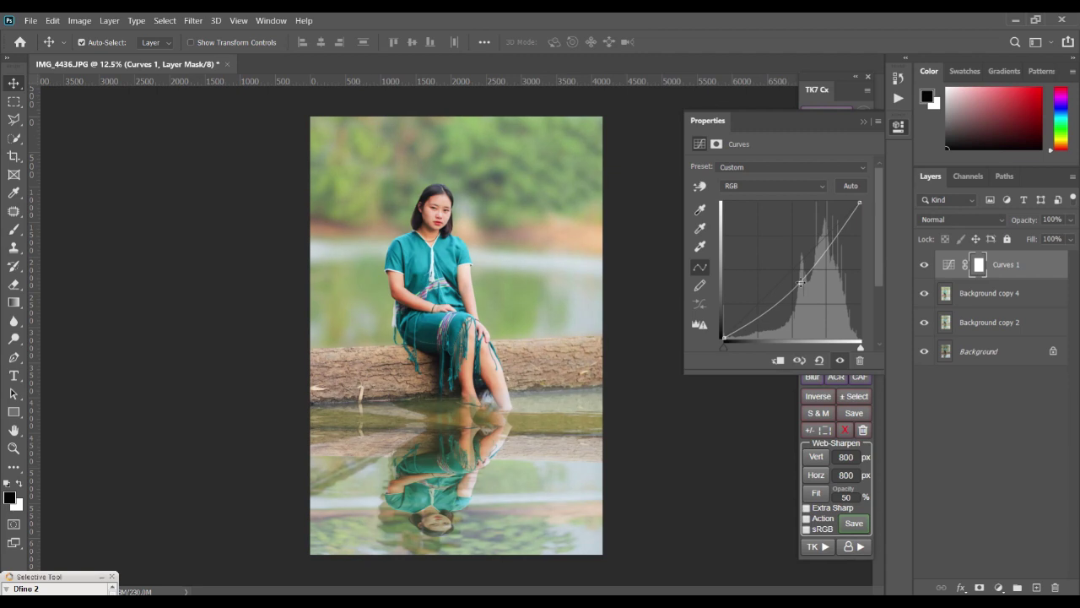
click(864, 121)
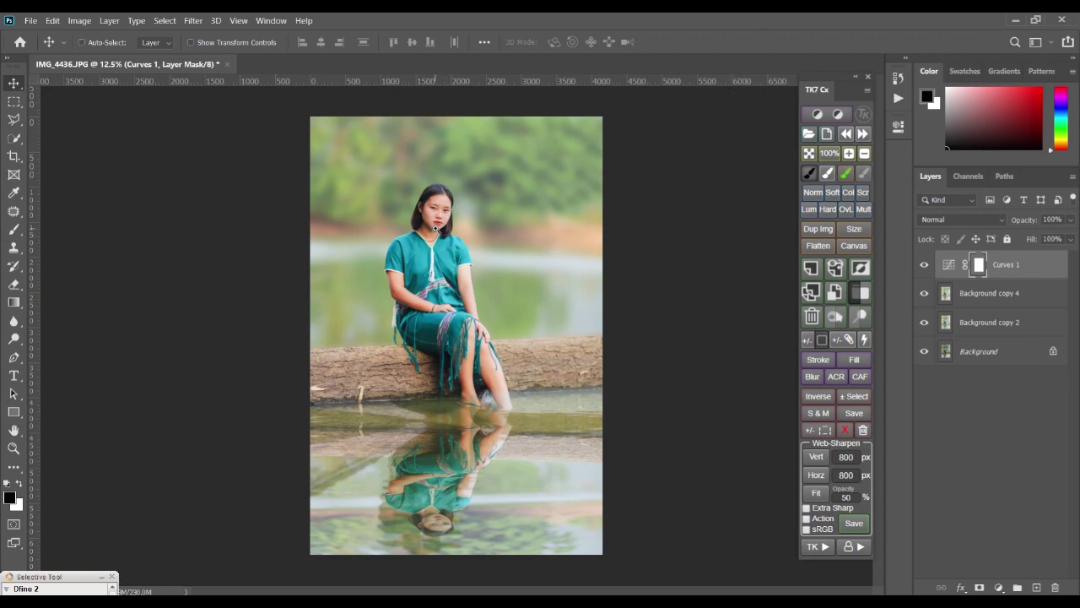
scroll(435, 228, up, 3)
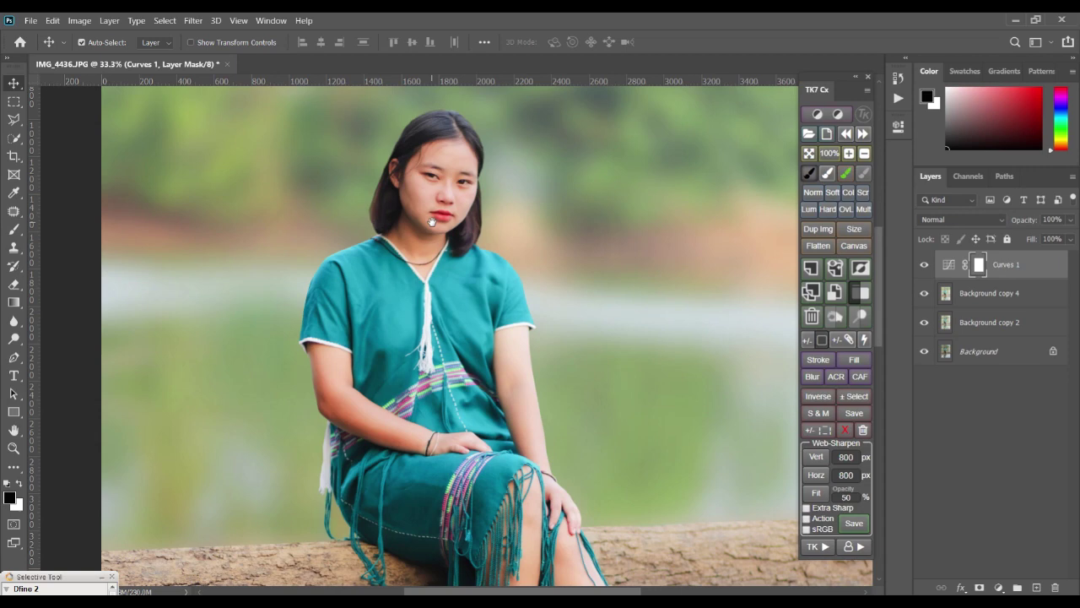
scroll(431, 222, down, 2)
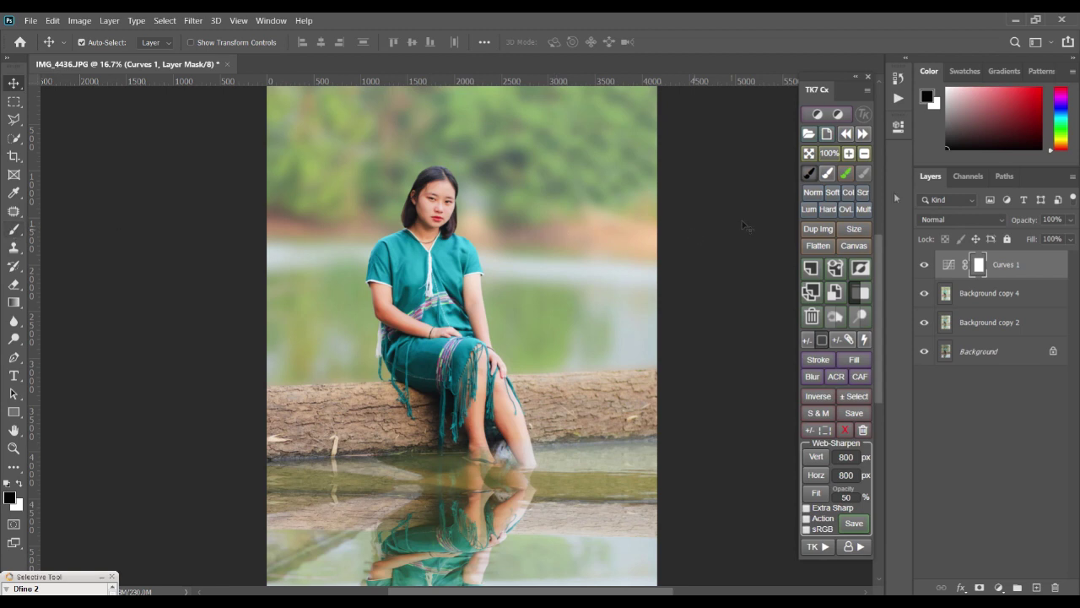
- Paint black on the Curves 1 layer mask over the woman's face with a 600 px brush
click(827, 176)
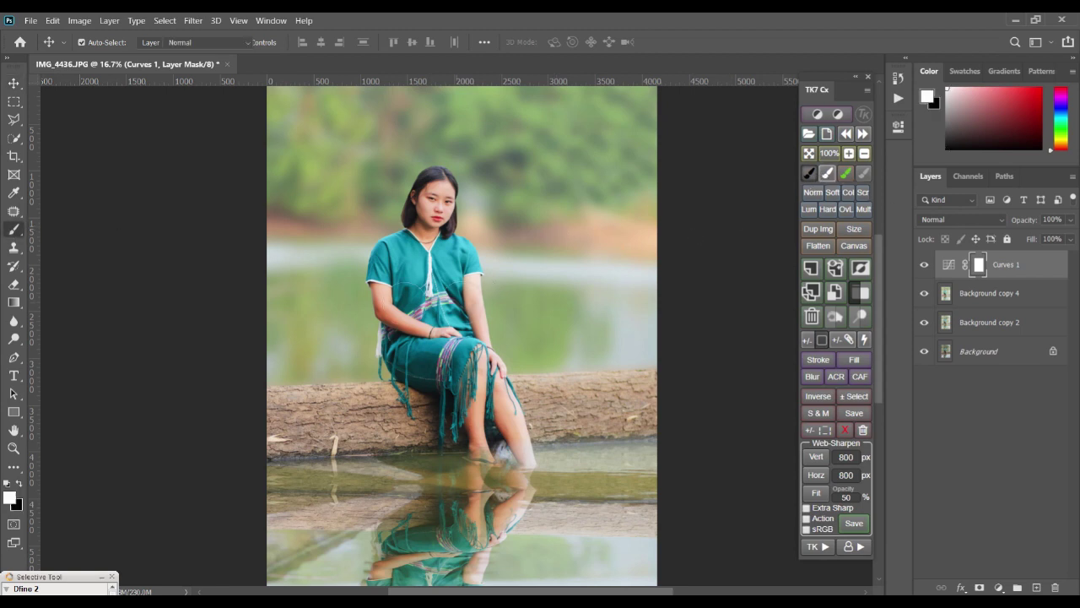
click(808, 173)
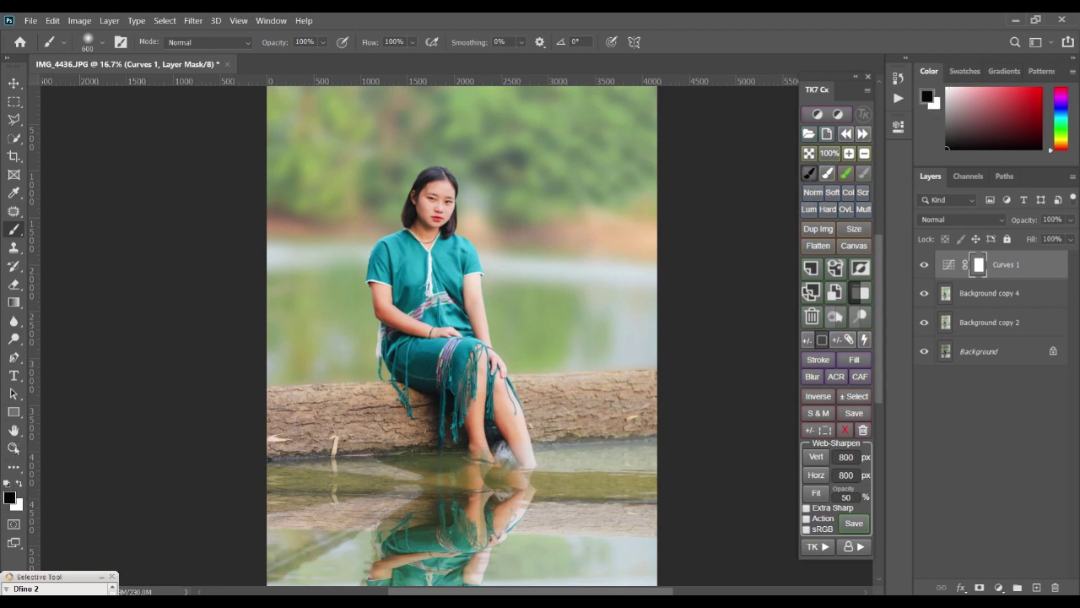
ctrl+click(440, 188)
ctrl+click(441, 187)
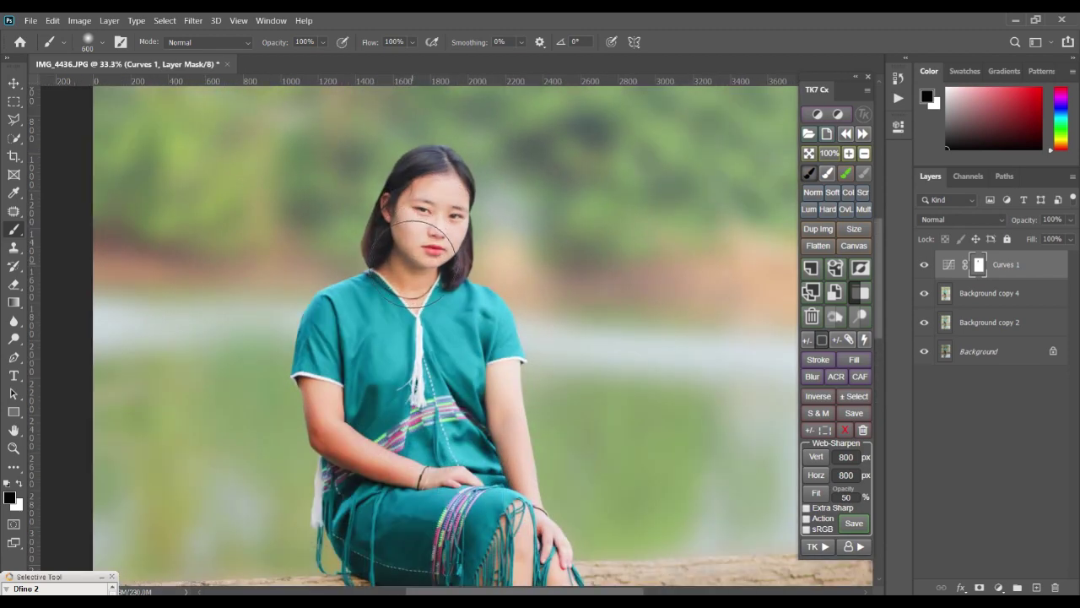
mouse_move(441, 400)
mouse_down()
mouse_move(449, 325)
mouse_move(450, 348)
mouse_up()
- Reduce the brush to 200 px and paint black on the Curves 1 mask over both arms
key([)
key([)
key([)
key([)
key([)
key([)
key([)
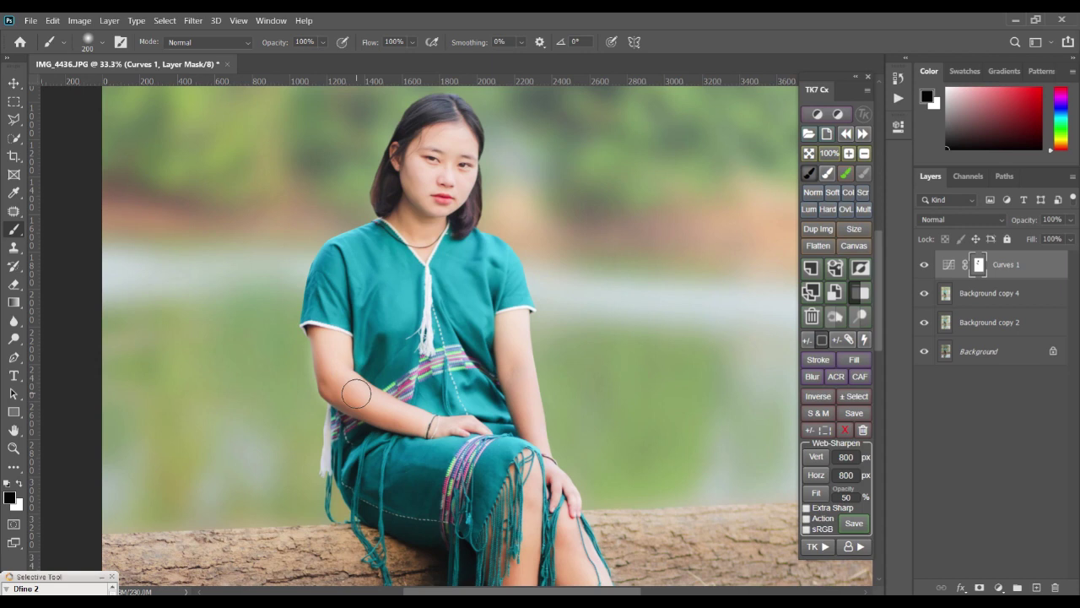
key(ctrl+z)
drag(332, 340, 340, 353)
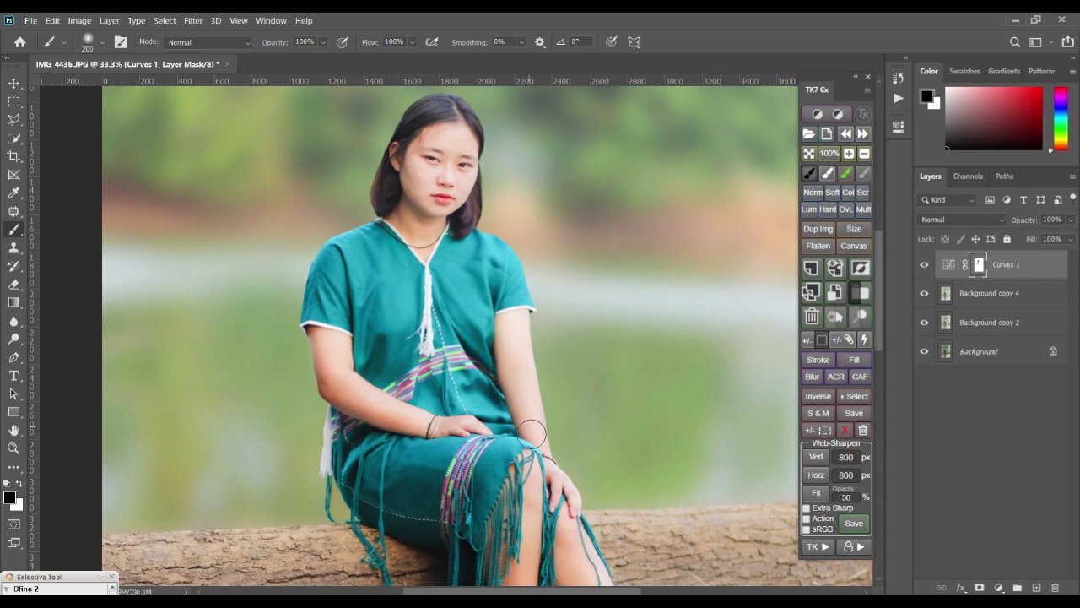
drag(532, 433, 500, 325)
- Enlarge the brush and paint black on the Curves 1 mask over the teal dress
key(bracketright)
key(bracketright)
key(bracketright)
mouse_move(515, 361)
mouse_down()
mouse_move(521, 422)
mouse_move(525, 405)
mouse_move(456, 345)
mouse_up()
drag(415, 293, 489, 424)
- Reduce the mask brush size to 90 px
scroll(439, 357, up, 2)
key(bracketleft)
key(bracketleft)
key(bracketleft)
key(bracketleft)
key(bracketleft)
key(bracketleft)
key(bracketleft)
key(bracketleft)
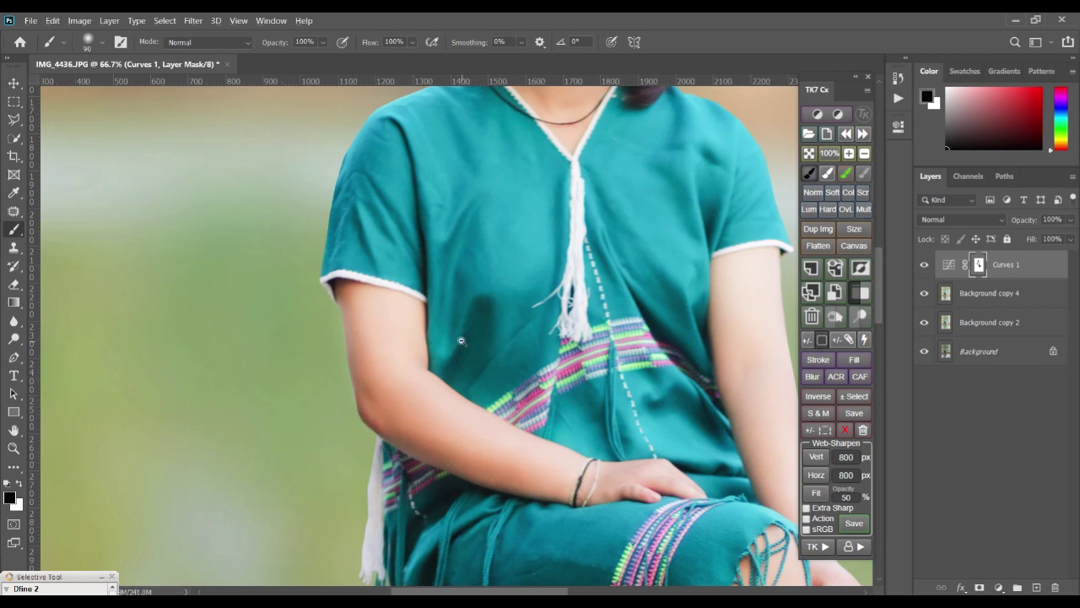
- Merge the Curves 1 adjustment layer and Background copy 4 into a single layer
scroll(460, 340, down, 5)
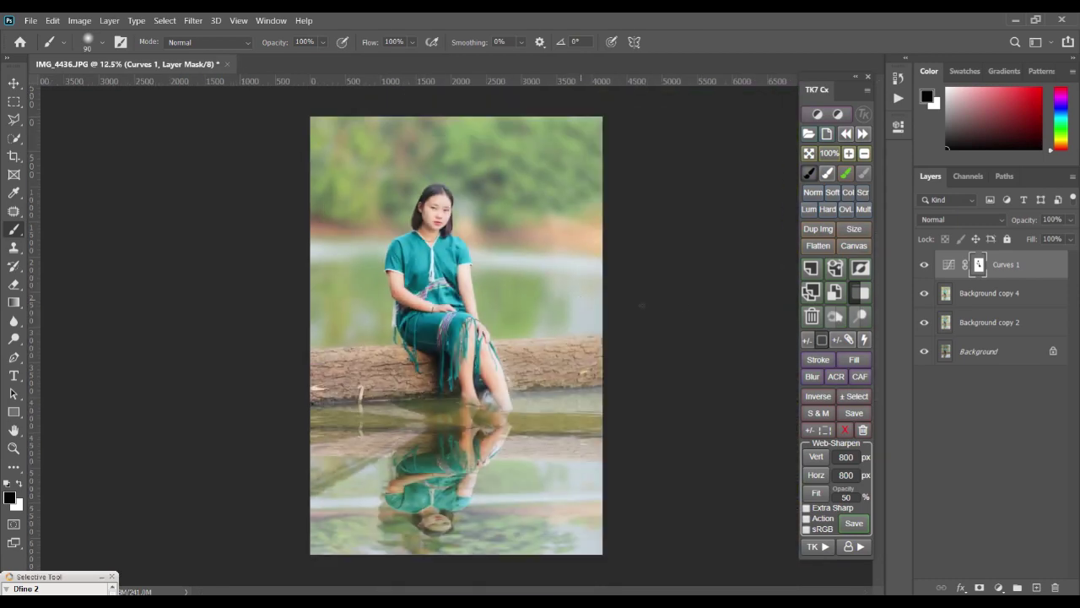
click(987, 299)
key(Delete)
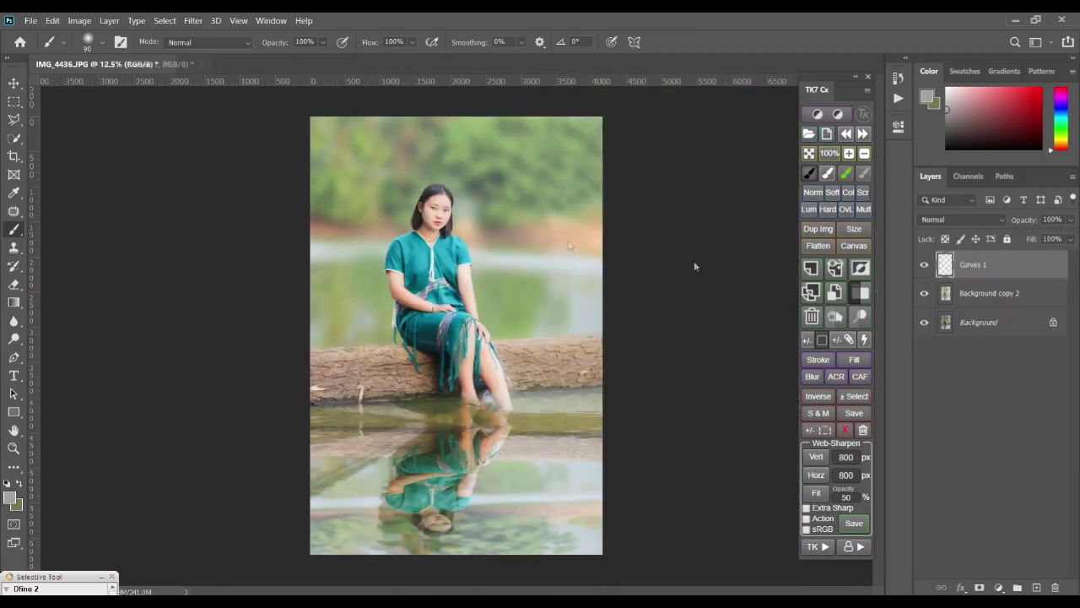
- Open the Liquify filter on the merged Curves 1 layer for work around the woman's head
scroll(418, 230, up, 3)
scroll(419, 230, up, 5)
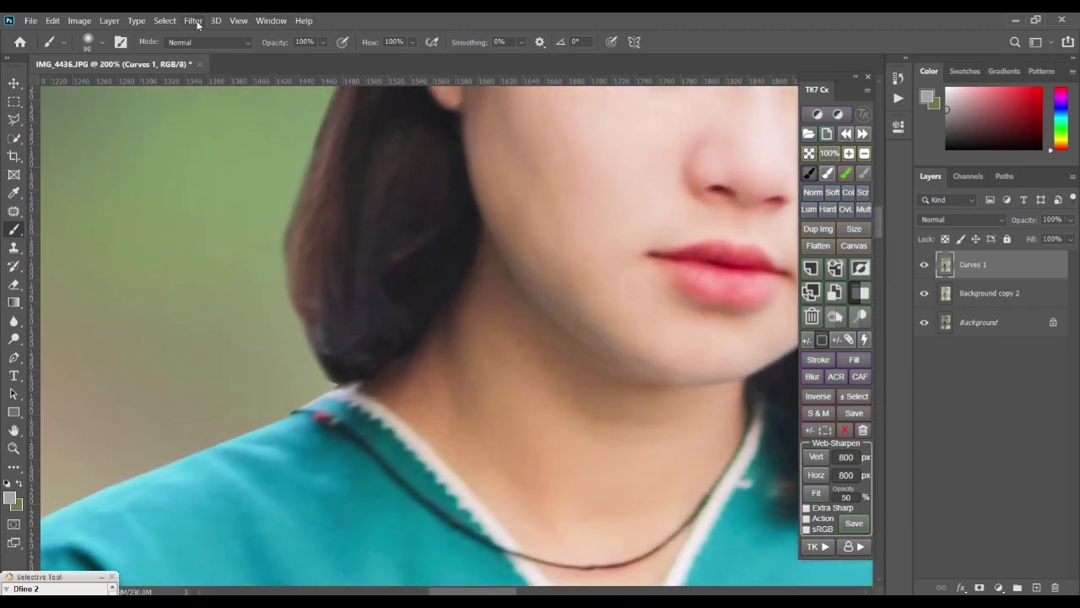
click(196, 25)
click(329, 126)
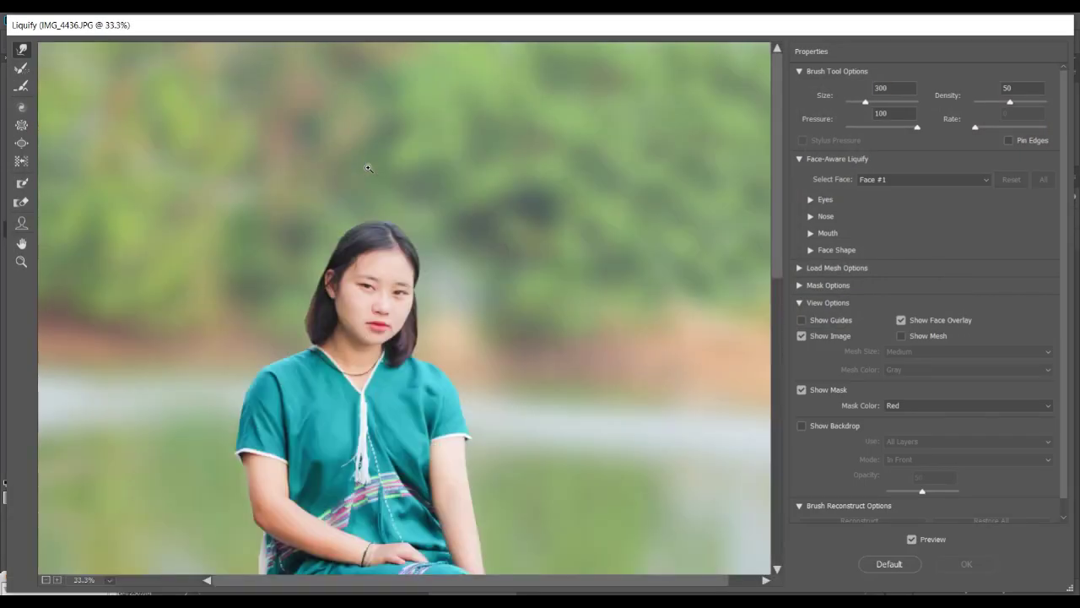
ctrl+click(368, 167)
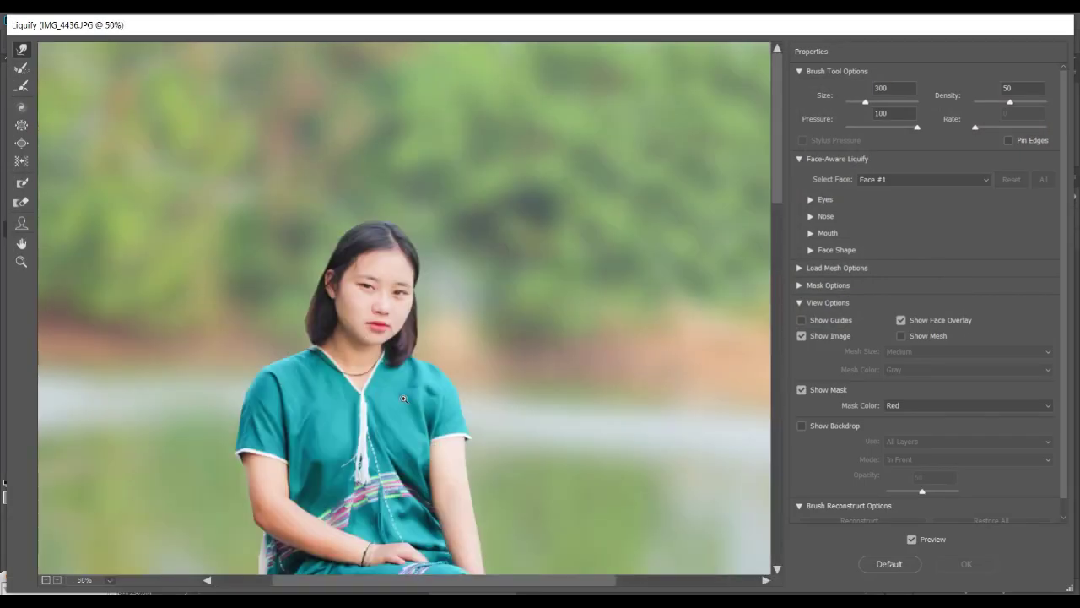
ctrl+click(405, 398)
ctrl+click(329, 391)
- Nudge the outer edge of the woman's hair beside her neck slightly outward, reduce the Liquify brush to 100, and apply the filter
key(bracketleft)
key(bracketleft)
key(bracketleft)
key(bracketleft)
key(bracketleft)
key(bracketleft)
drag(347, 337, 340, 335)
key(bracketleft)
key(bracketleft)
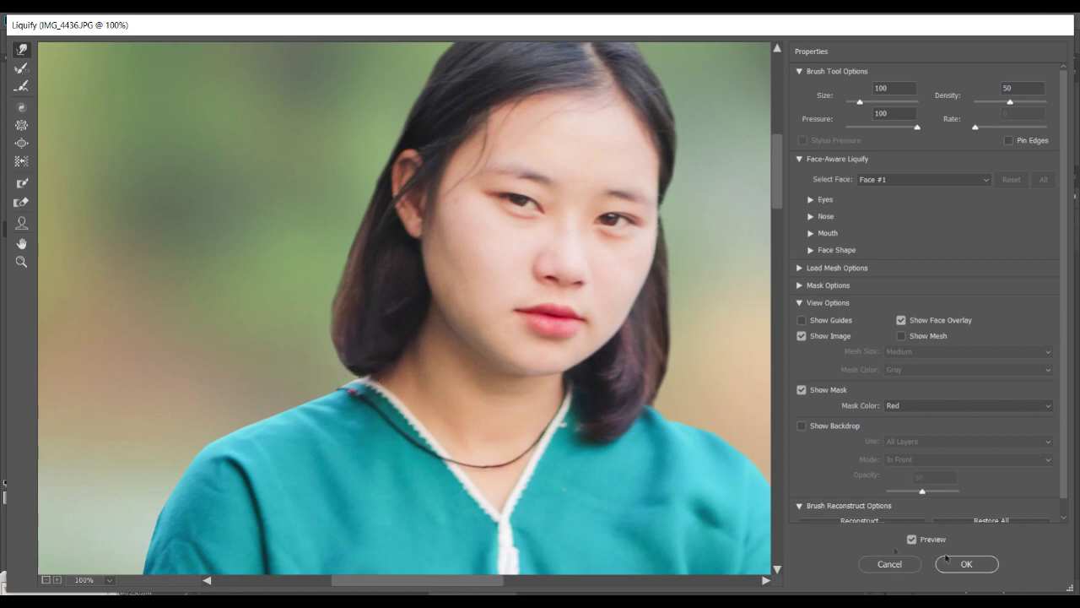
click(972, 565)
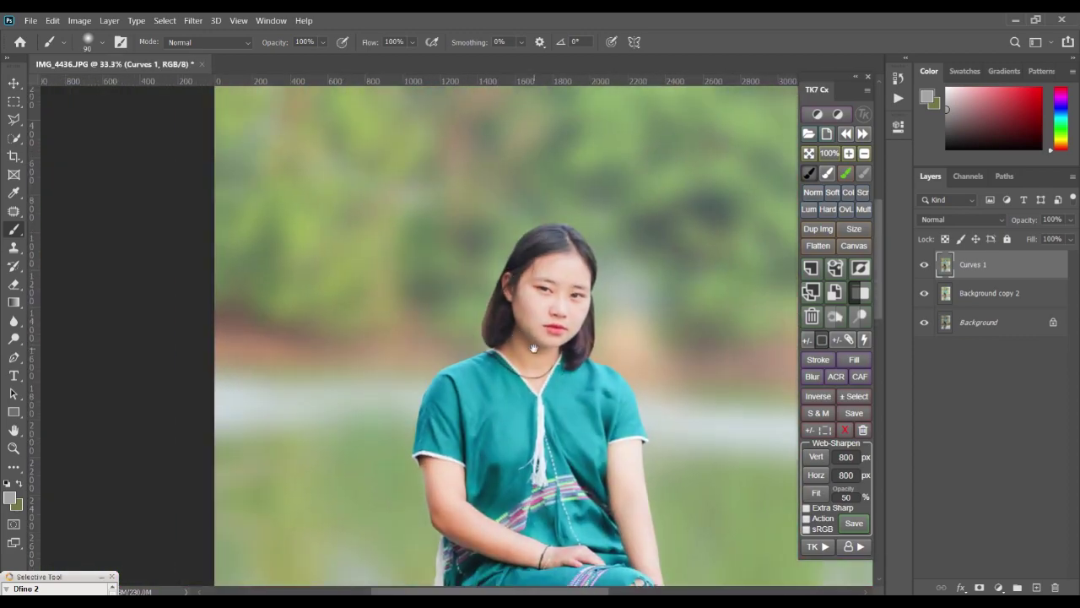
- Add a Curves adjustment layer above Curves 1 and pull the RGB midtones down to darken the photo
scroll(533, 348, down, 2)
drag(533, 347, 401, 237)
scroll(454, 320, down, 1)
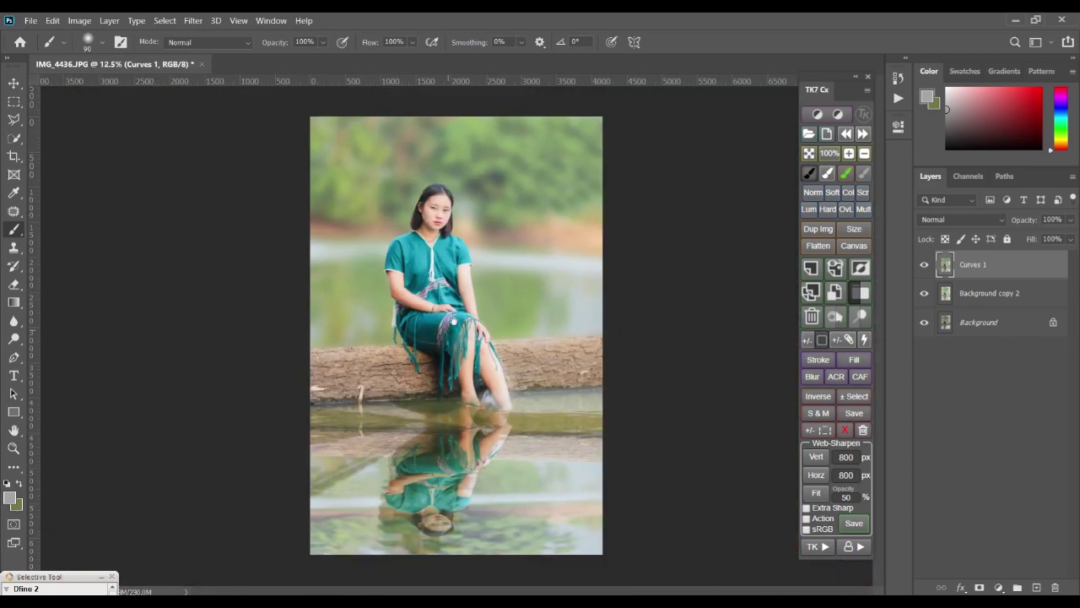
click(1000, 587)
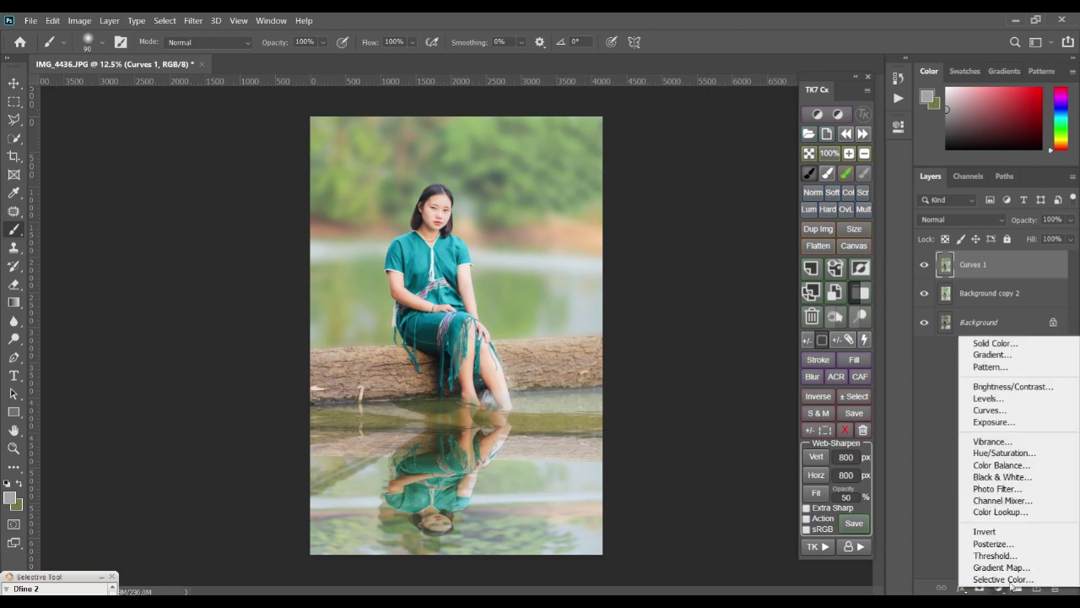
click(1001, 409)
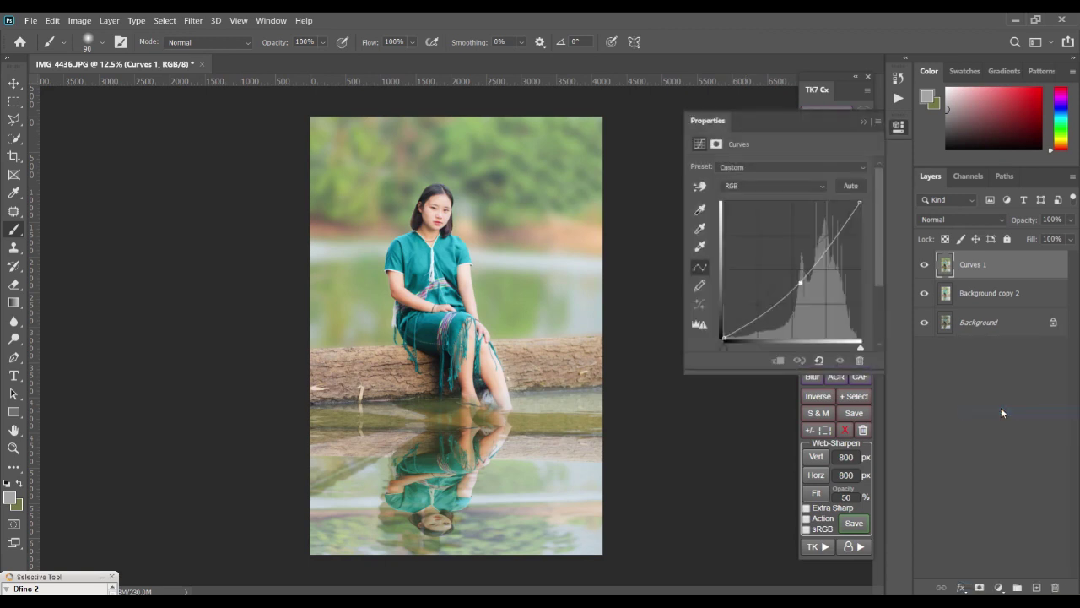
drag(795, 281, 808, 283)
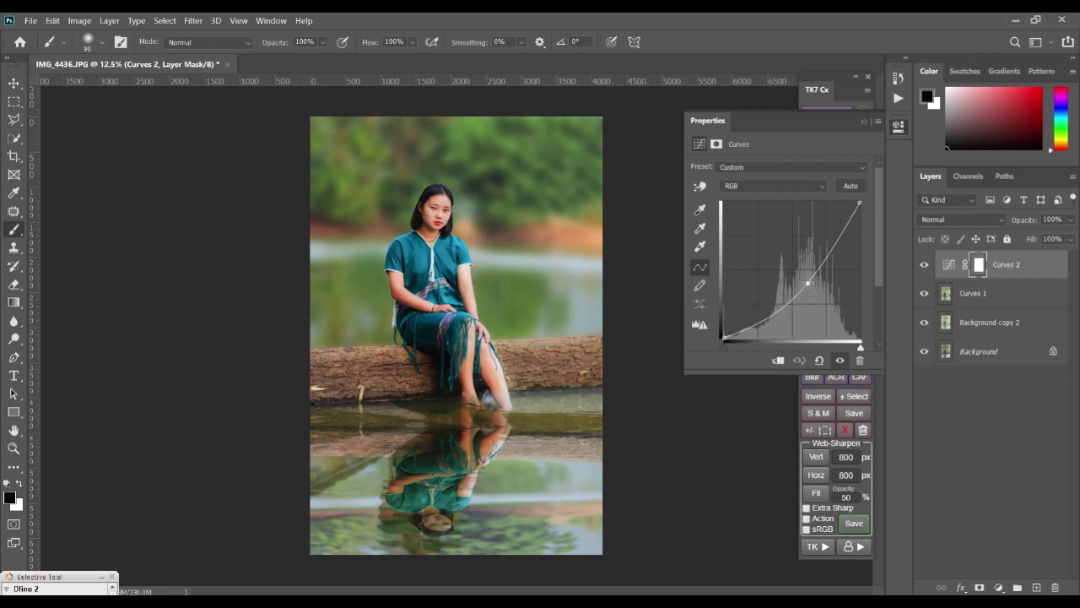
drag(807, 283, 809, 283)
click(861, 122)
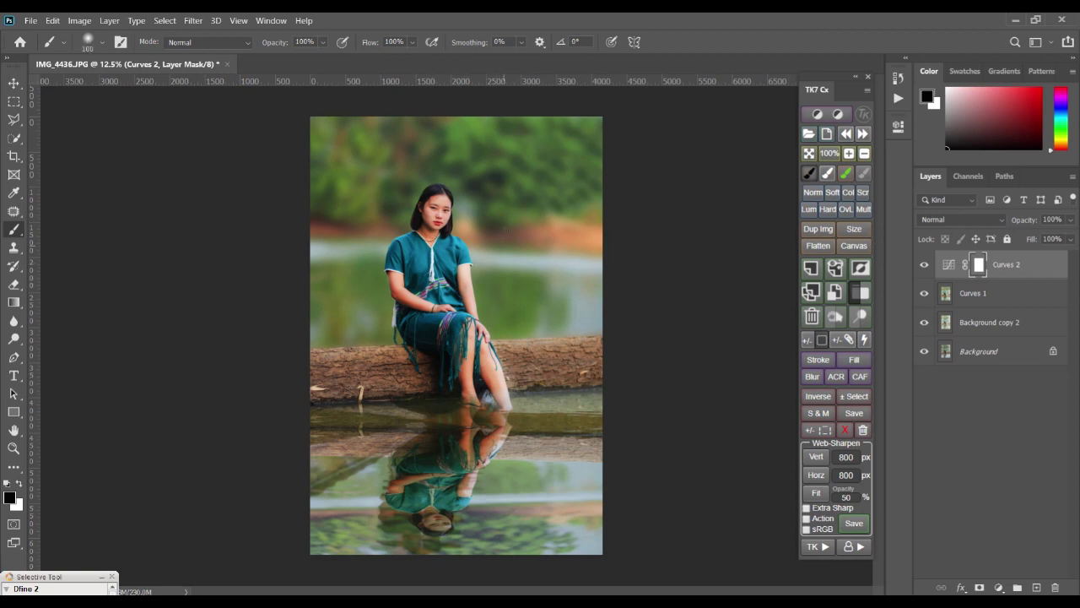
- Enlarge the brush to 2100 px and paint black on the Curves 2 mask over the woman and the background beside her
key(bracketright)
key(bracketright)
key(bracketright)
key(bracketright)
key(bracketright)
key(bracketright)
key(bracketright)
key(bracketright)
key(bracketright)
key(bracketright)
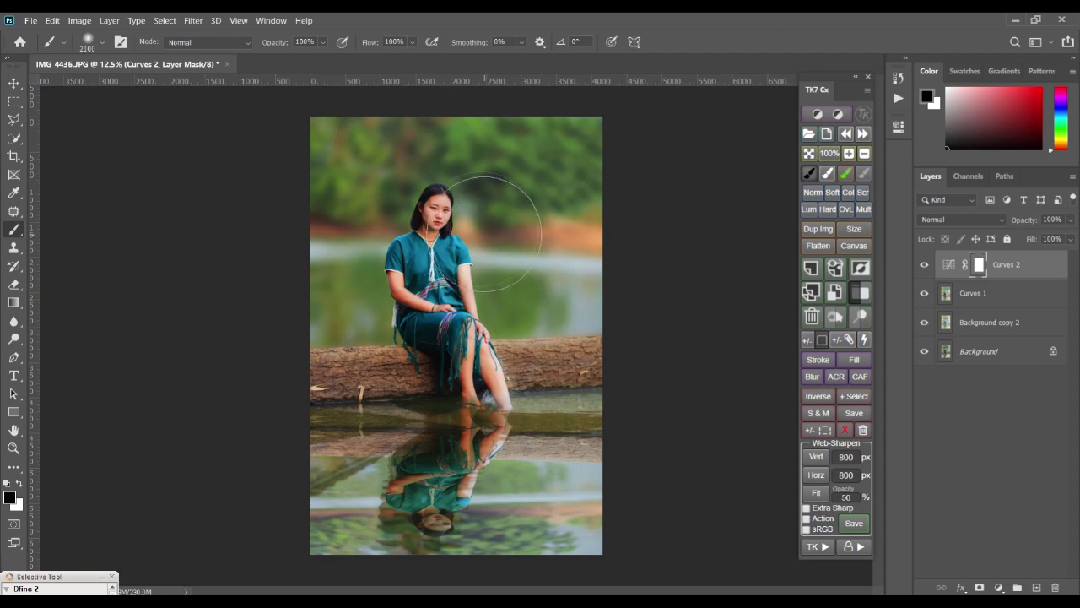
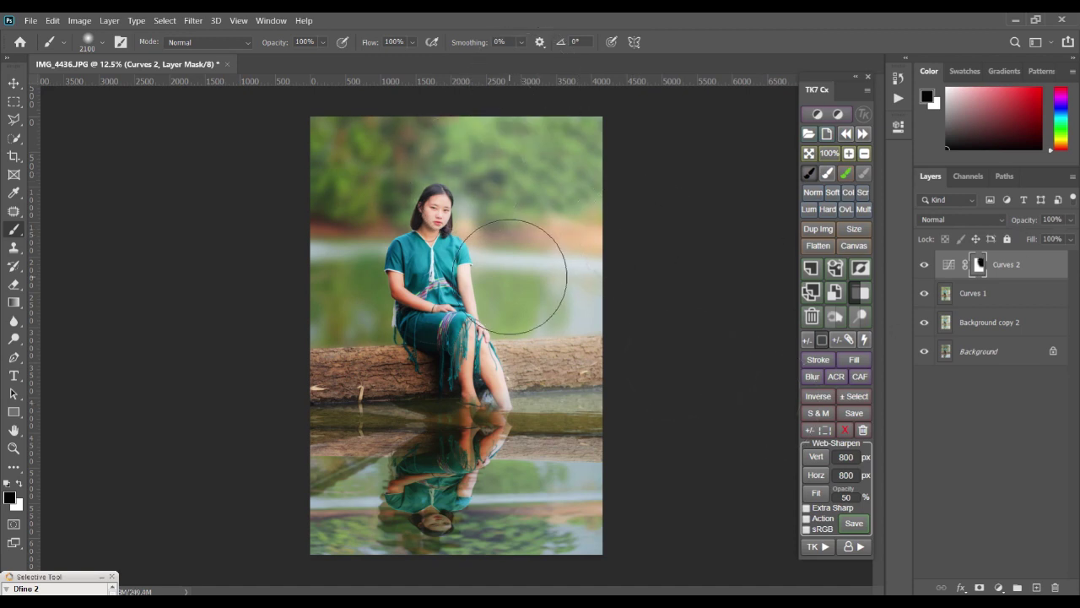
- Reduce the brush to 500 px and paint black on the Curves 2 mask over the woman's legs
key(bracketleft)
key(bracketleft)
key(bracketleft)
key(bracketleft)
key(bracketleft)
key(bracketleft)
key(bracketleft)
key(bracketleft)
key(bracketleft)
key(bracketleft)
key(bracketleft)
key(bracketleft)
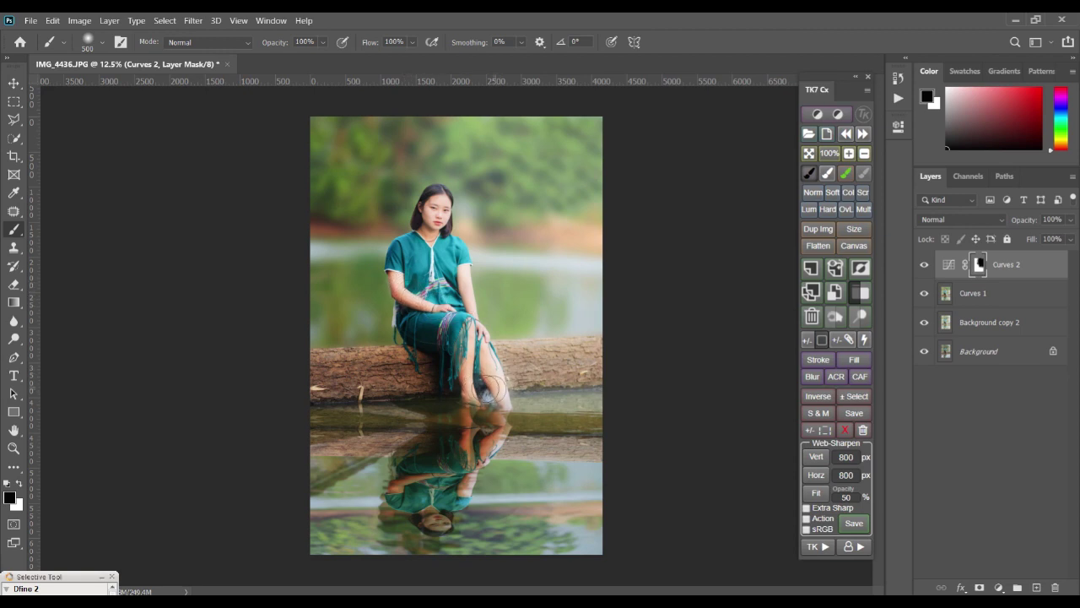
scroll(495, 354, up, 2)
drag(525, 395, 465, 489)
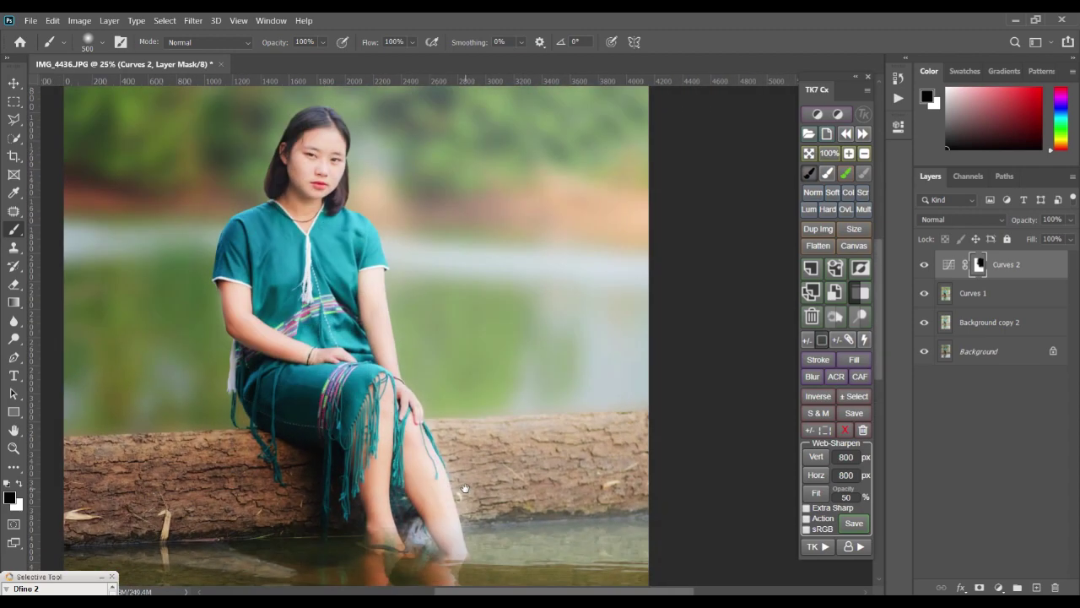
- Enlarge the brush for the Curves 2 mask to 900 px
key(bracketright)
key(bracketright)
key(bracketright)
key(bracketright)
key(ctrl+minus)
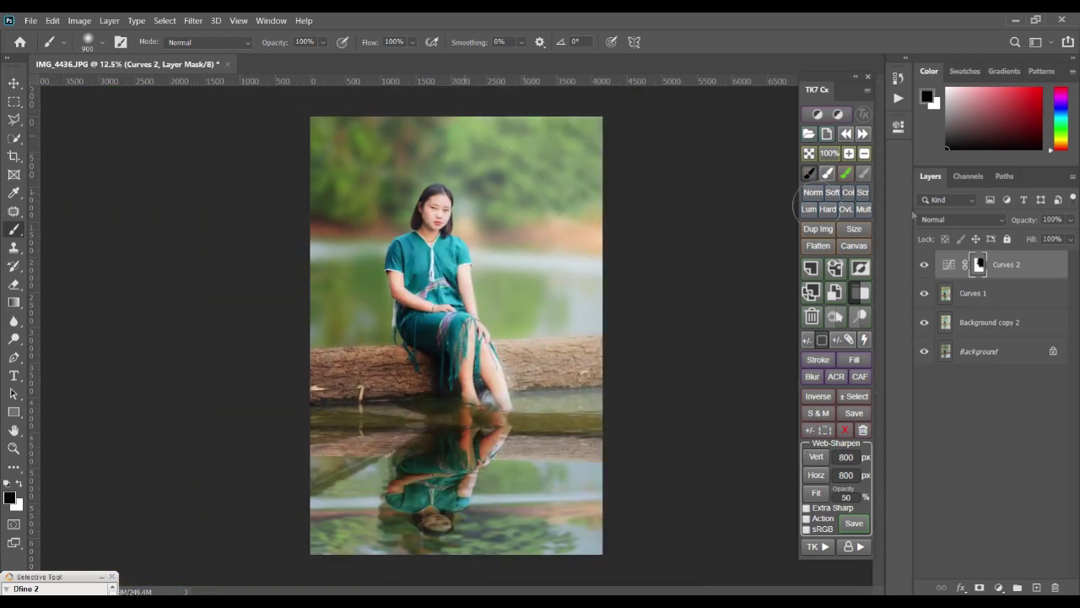
- Paint white on the Curves 2 mask over the background foliage beside the woman's head with a 1300 px brush at 35% opacity
key(ctrl+plus)
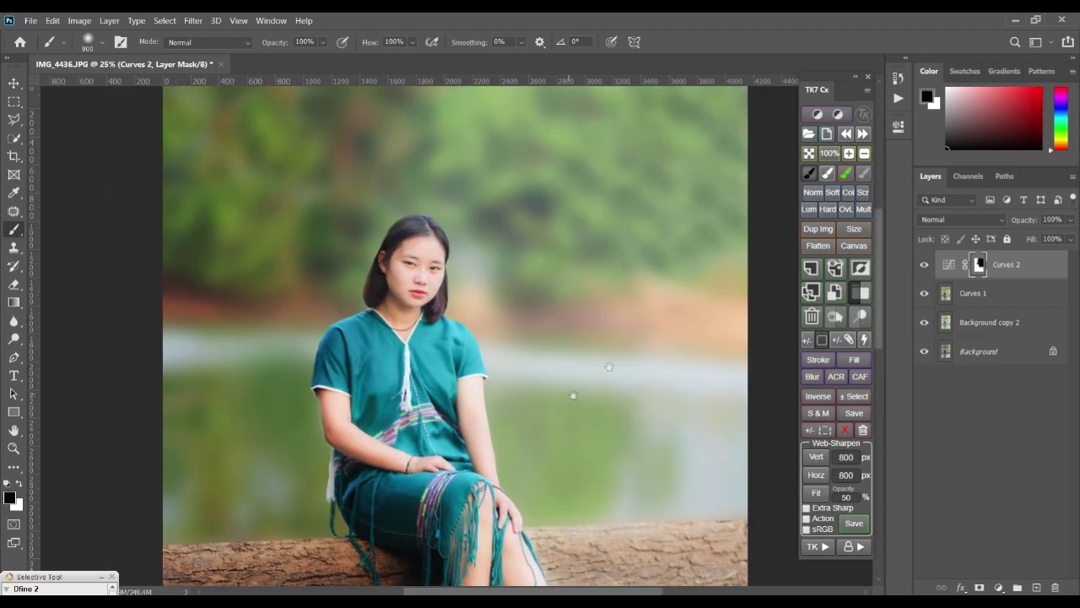
drag(650, 275, 683, 363)
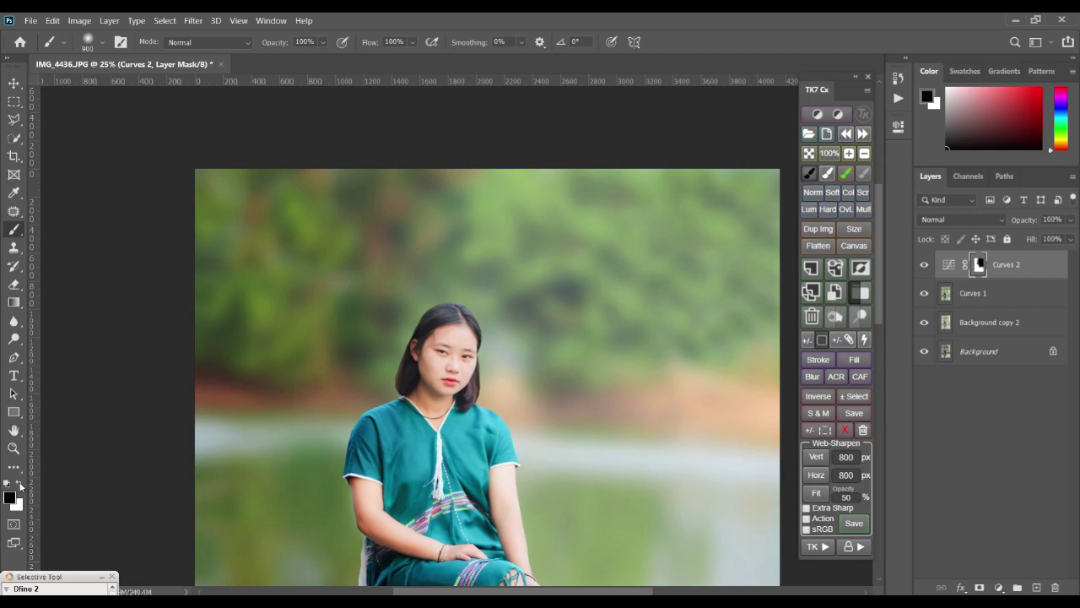
click(19, 484)
drag(467, 315, 391, 258)
key(bracketright)
key(bracketright)
key(bracketright)
key(bracketright)
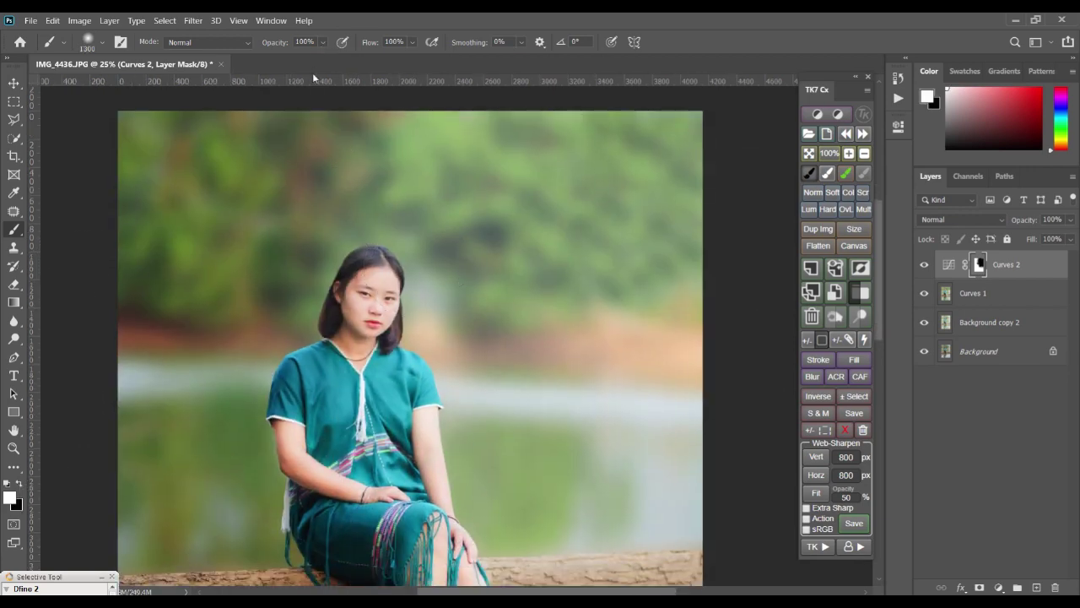
click(322, 43)
drag(336, 60, 304, 59)
mouse_move(426, 288)
mouse_down()
mouse_move(415, 250)
mouse_move(457, 177)
mouse_move(501, 154)
mouse_up()
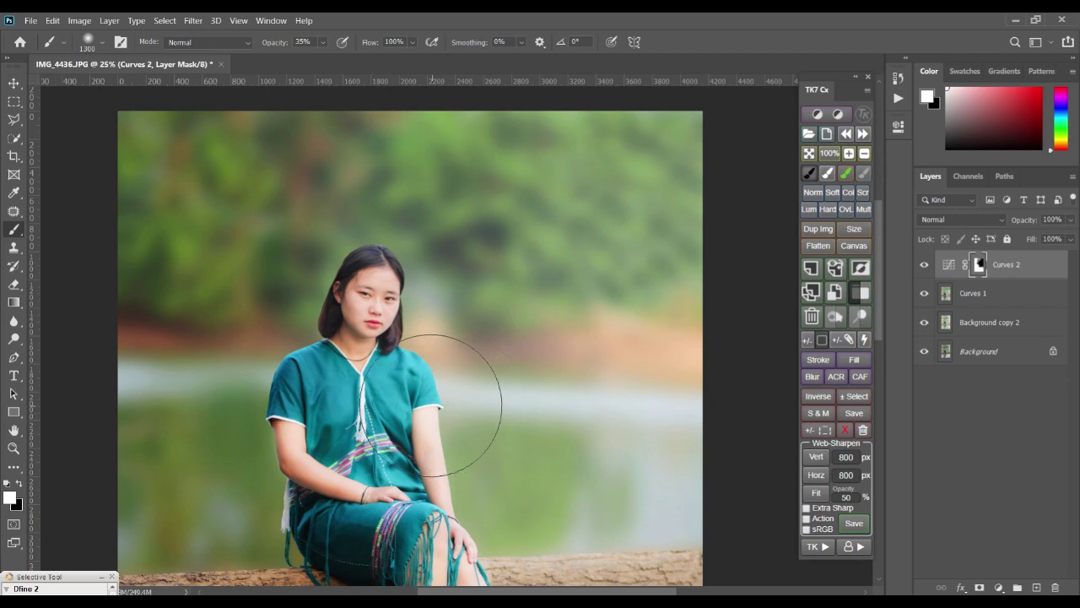
- Examine the masked tones around the woman, the log and the background, both close up and across the whole photo
drag(524, 471, 492, 304)
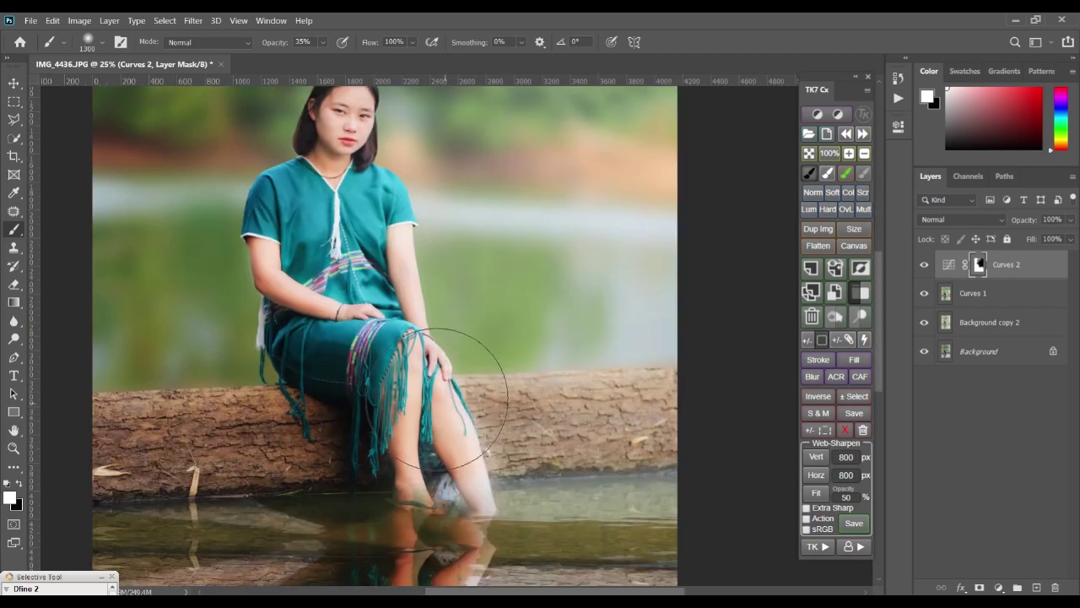
drag(389, 372, 453, 447)
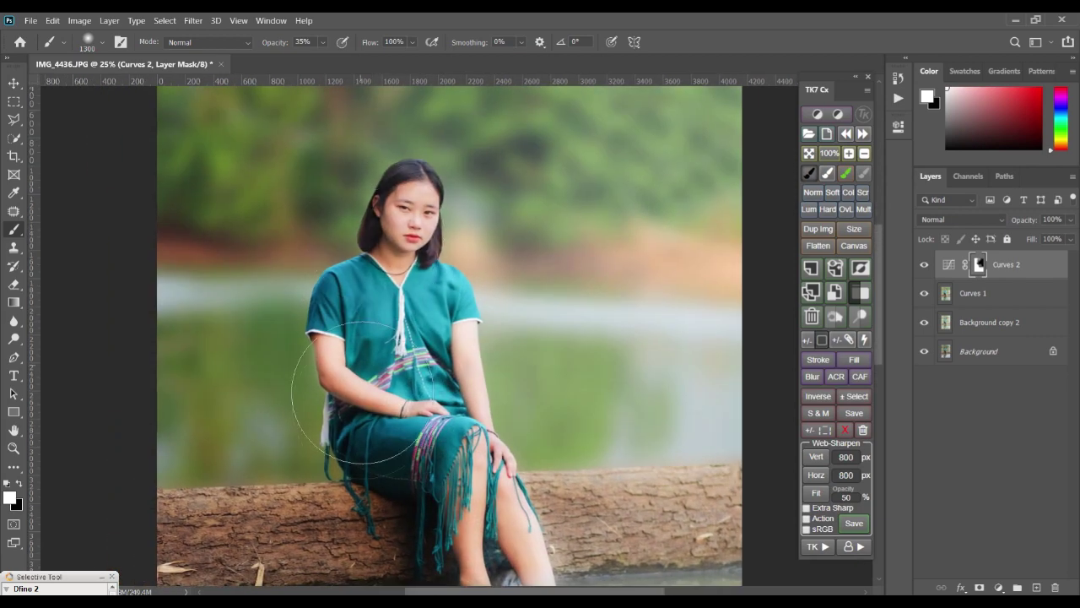
scroll(398, 507, down, 3)
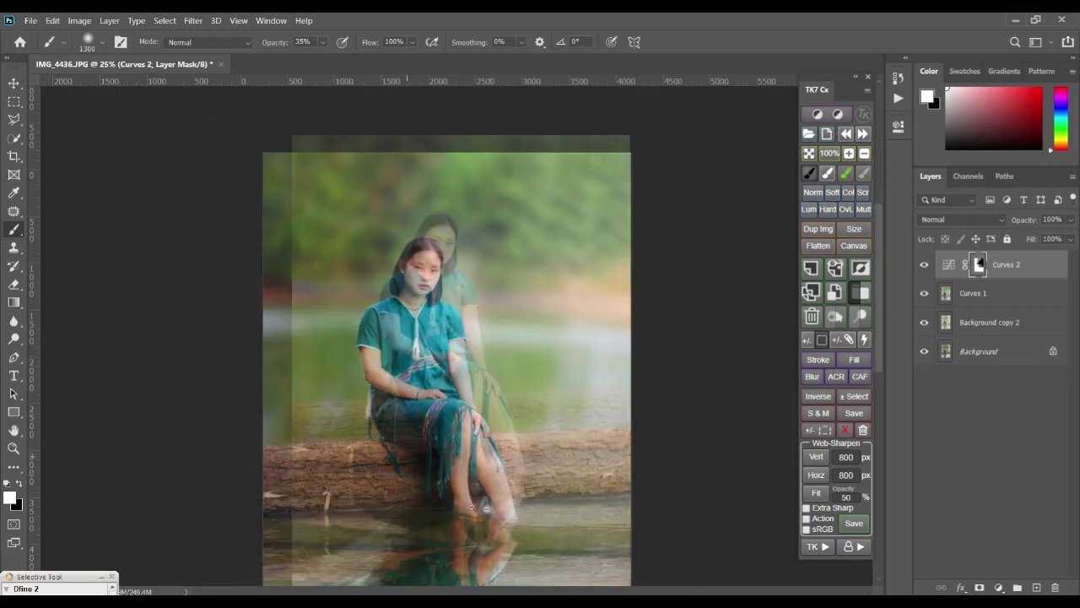
key(alt+space)
click(681, 342)
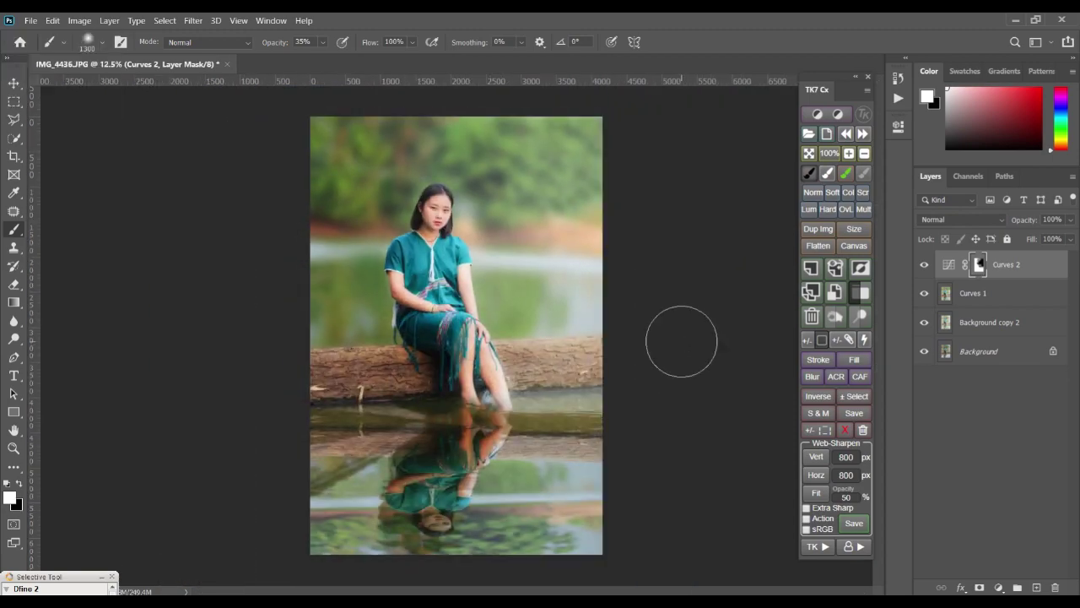
scroll(461, 239, up, 3)
drag(445, 250, 437, 288)
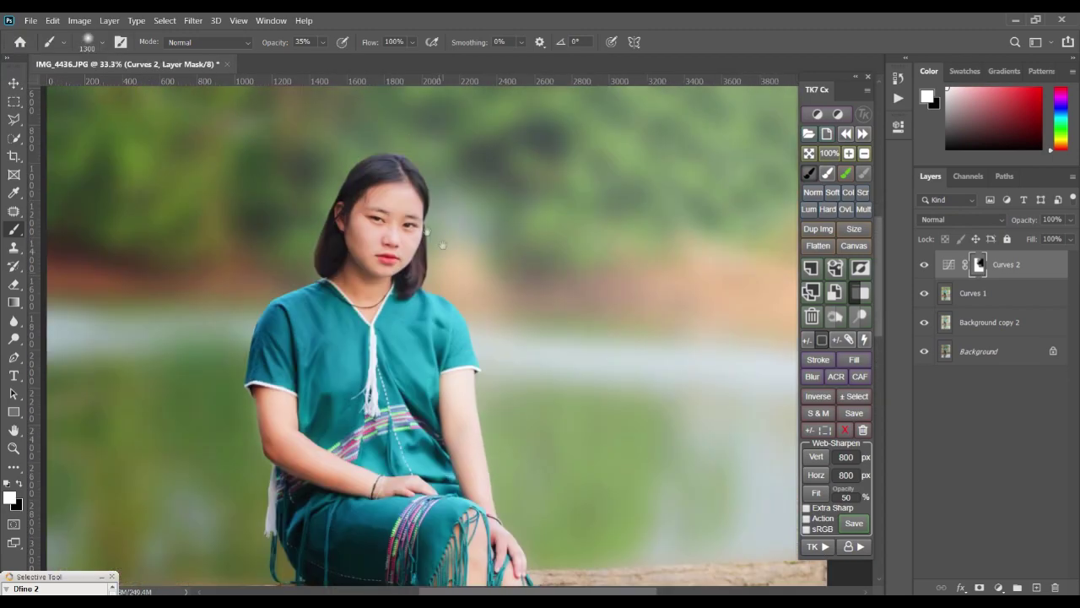
click(447, 244)
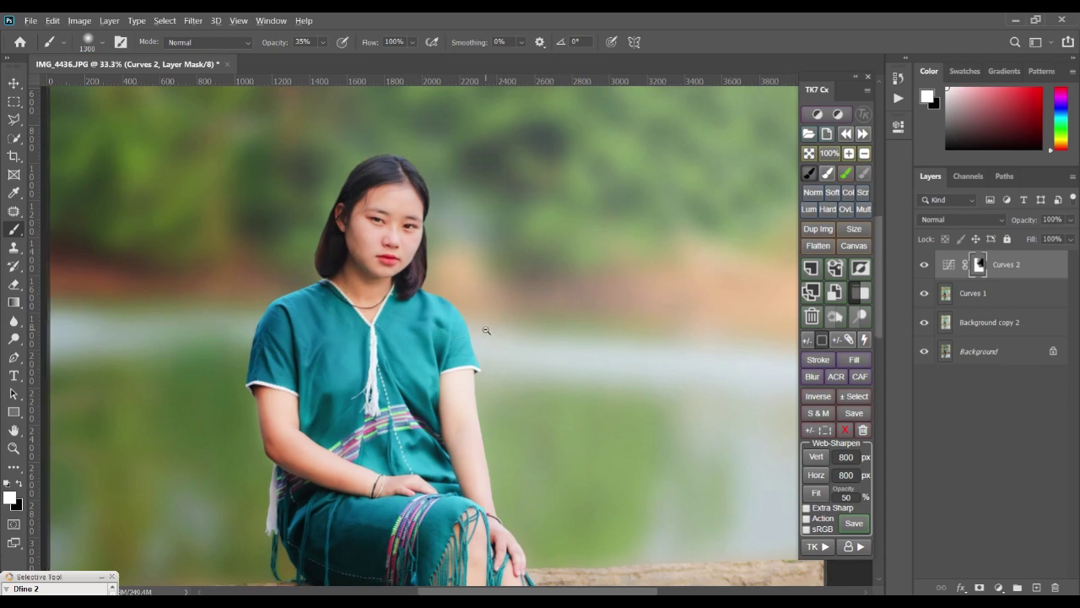
scroll(495, 243, down, 3)
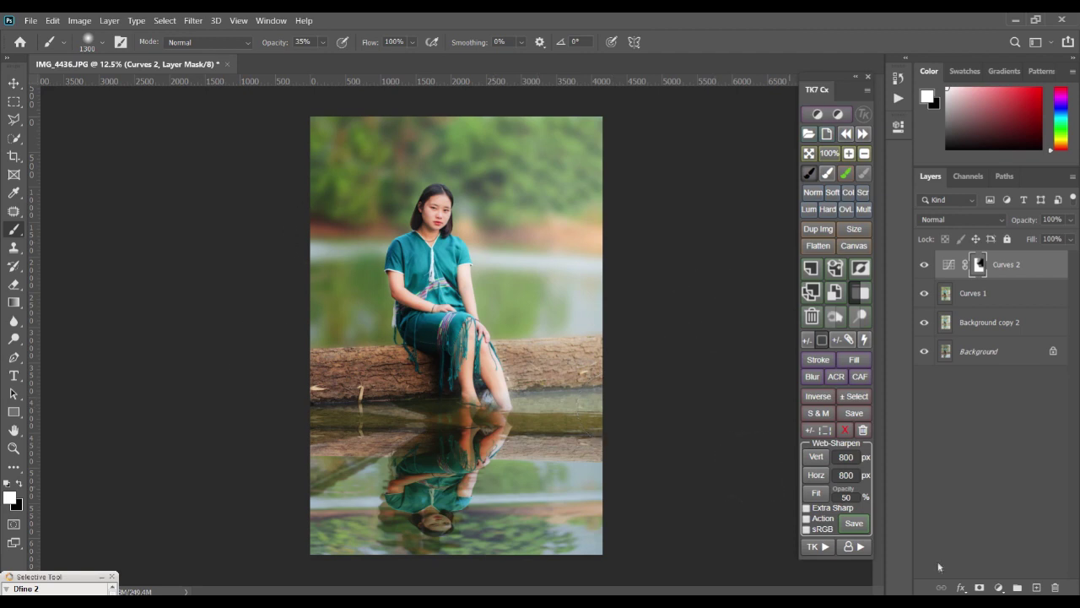
- Add an empty layer above Curves 2 and set the foreground color to a bright yellow
click(1037, 588)
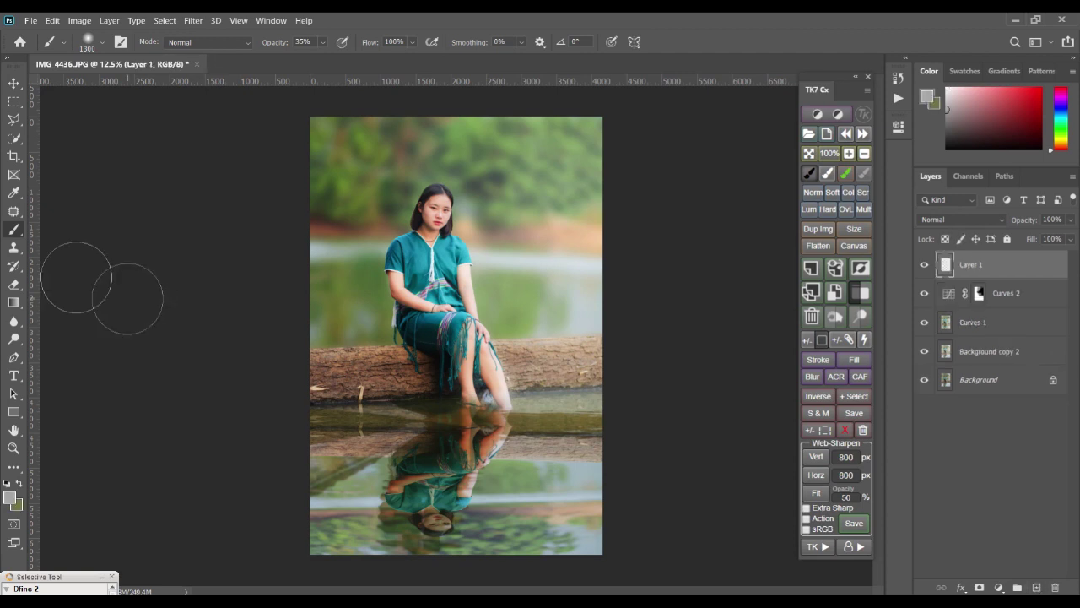
click(11, 499)
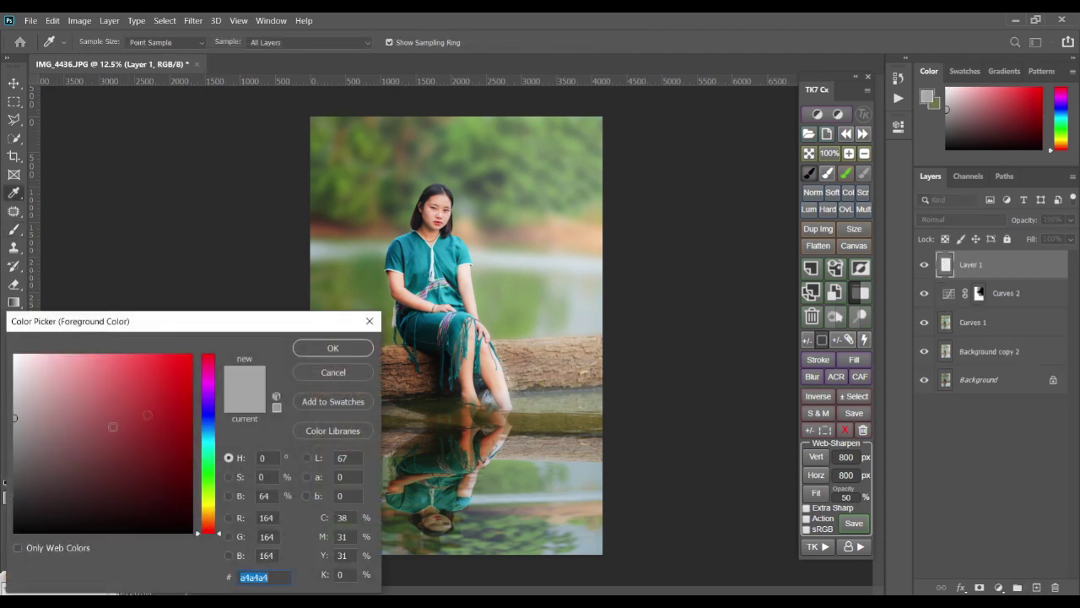
click(211, 506)
drag(211, 506, 212, 510)
click(211, 510)
drag(155, 387, 274, 294)
click(323, 351)
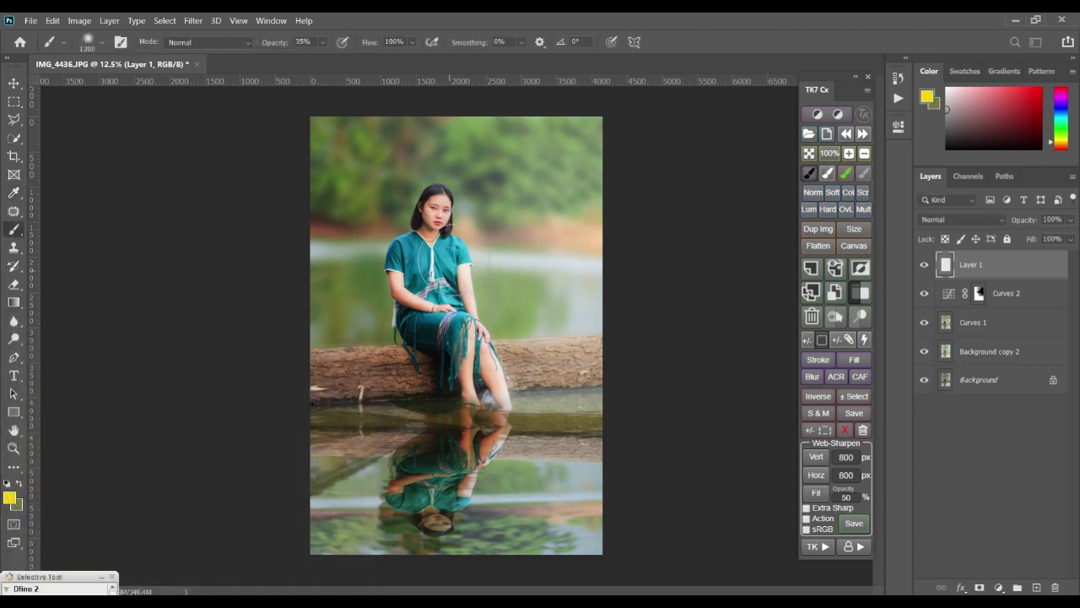
- Enlarge the brush to 2200 px and dab a soft yellow glow beside the woman's head on Layer 1
key(])
key(])
key(])
key(bracketright)
key(bracketright)
key(bracketright)
key(bracketright)
key(bracketright)
key(bracketright)
key(bracketright)
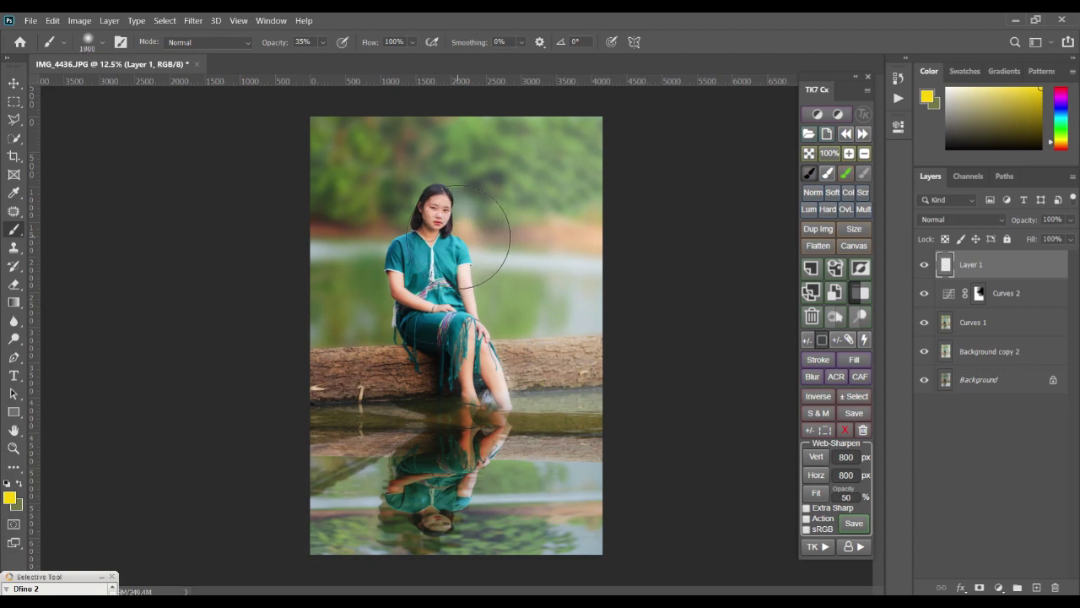
click(460, 230)
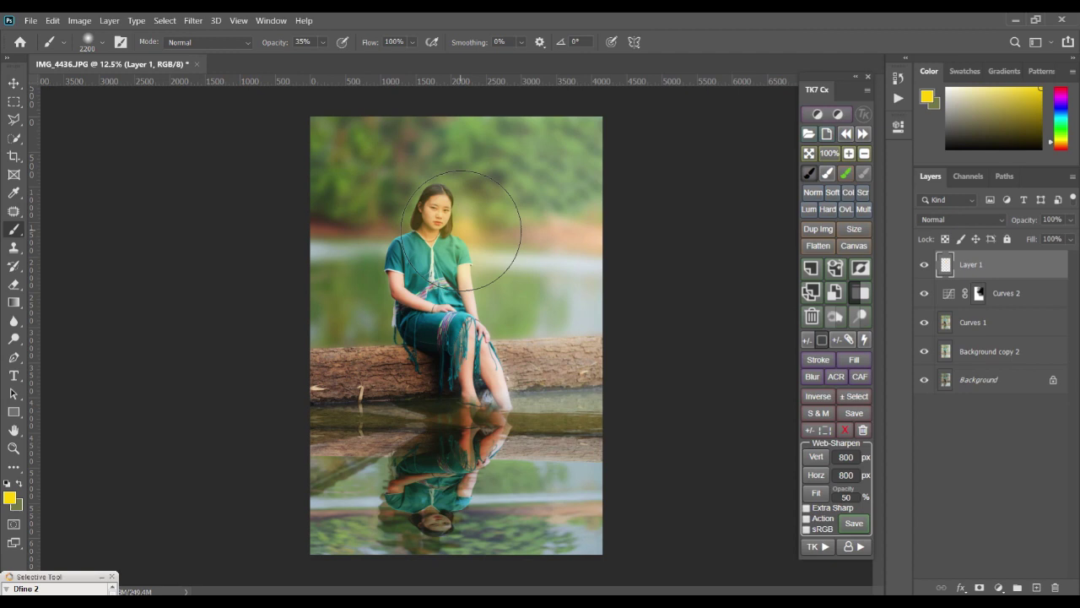
click(460, 230)
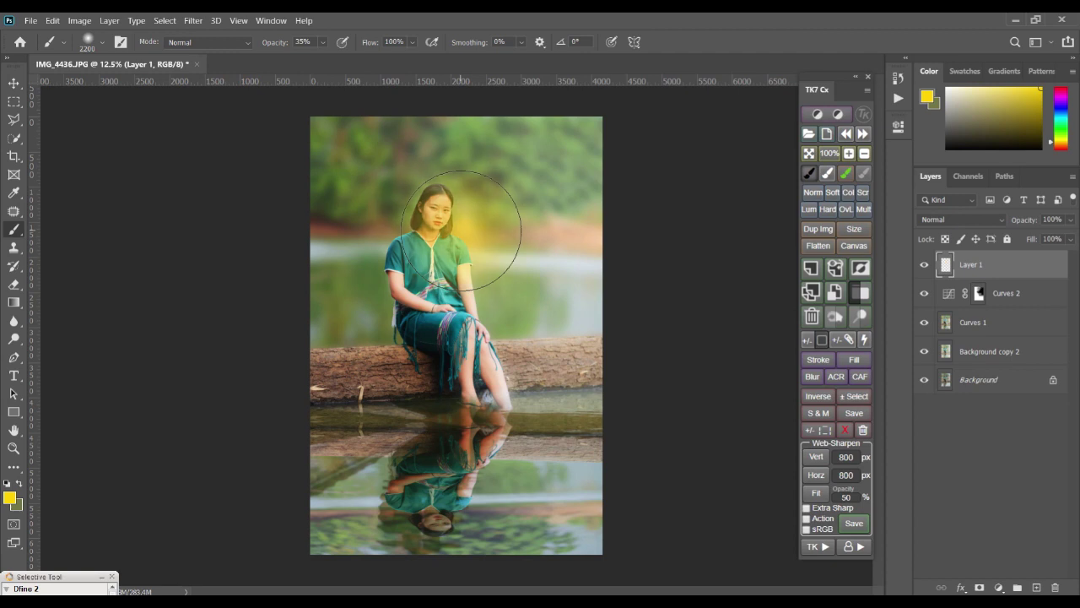
click(461, 229)
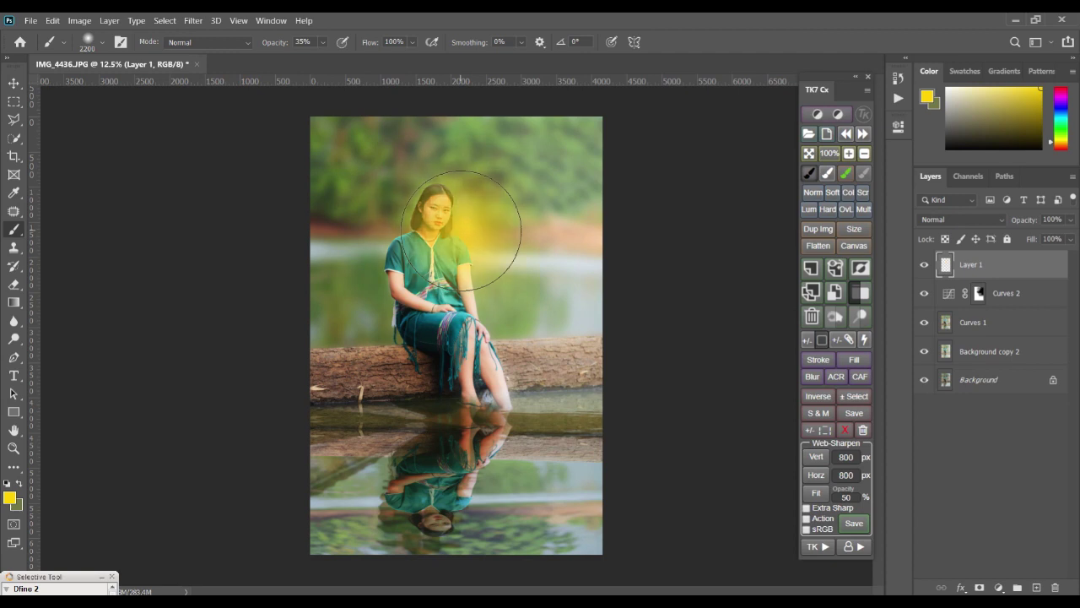
- Set the foreground color to pale cream, #fff8d5
click(6, 499)
drag(80, 397, 44, 330)
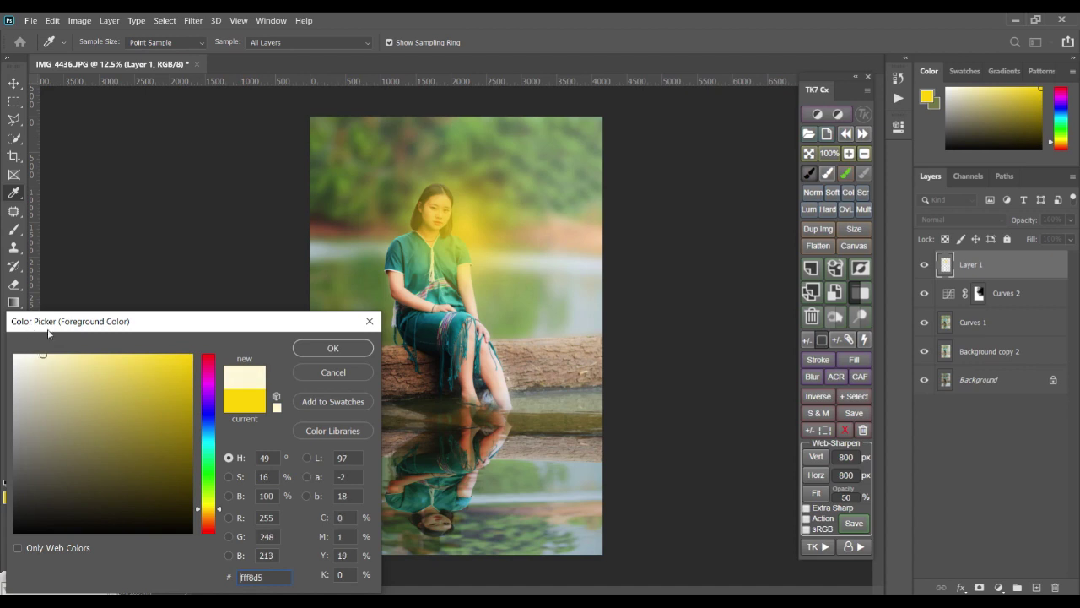
click(363, 351)
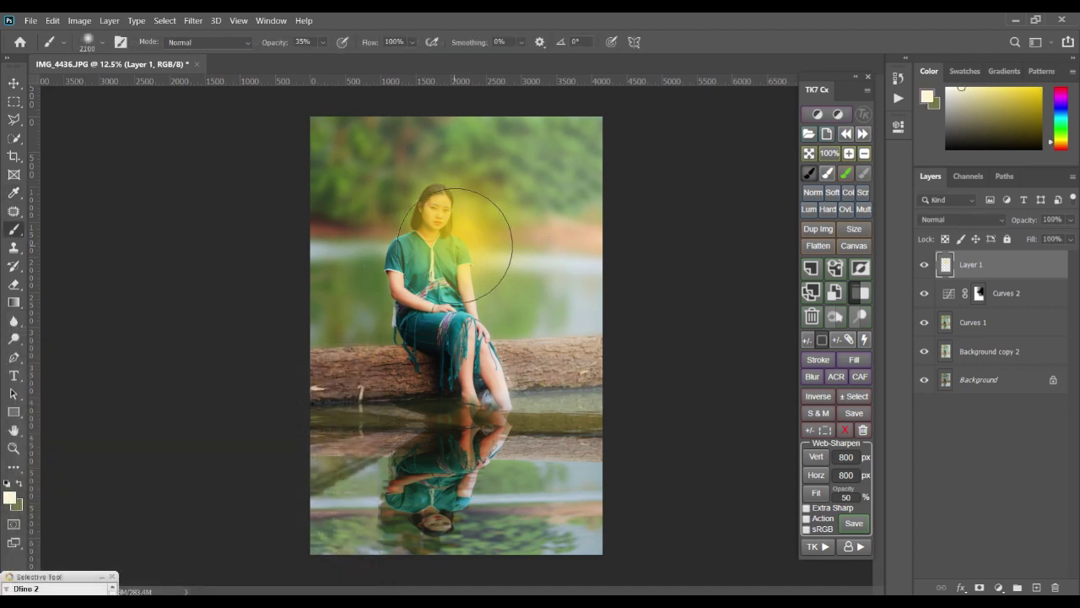
- Reduce the brush to 900 px and dab the pale cream color into the center of the yellow glow on Layer 1
key([)
key([)
key([)
key([)
key([)
key([)
key([)
key([)
click(469, 235)
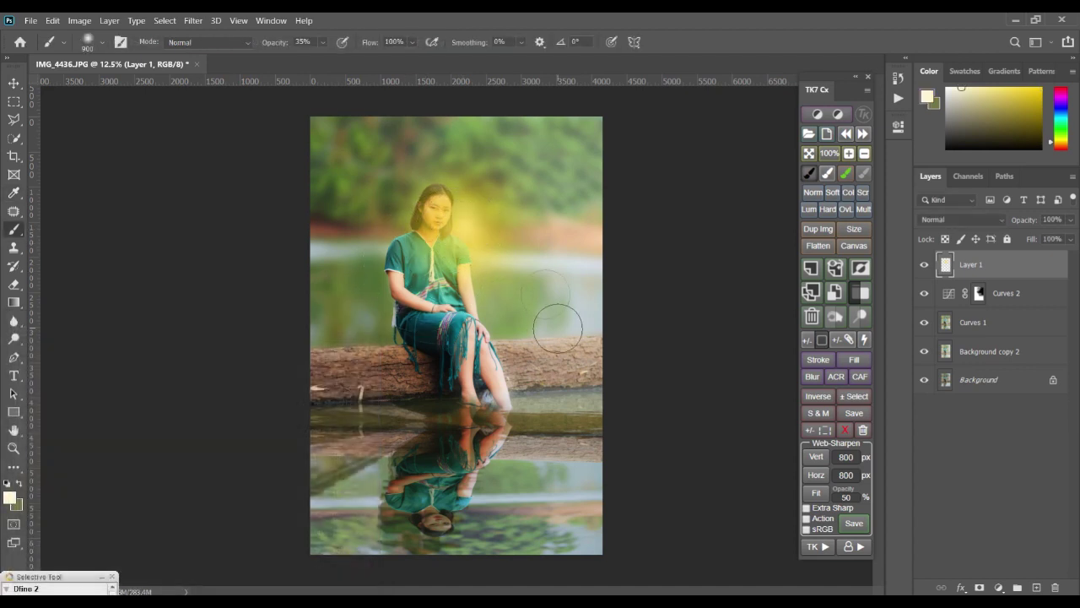
click(464, 226)
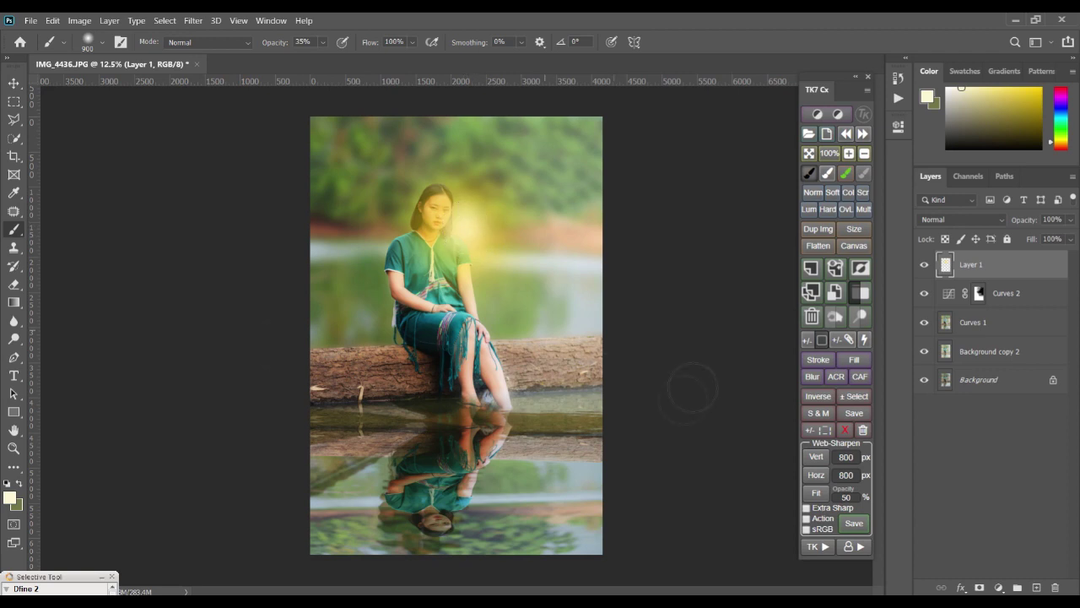
- Set Layer 1's blend mode to Screen and move the glow from beside the woman's head to the photo's upper-right foliage
click(930, 219)
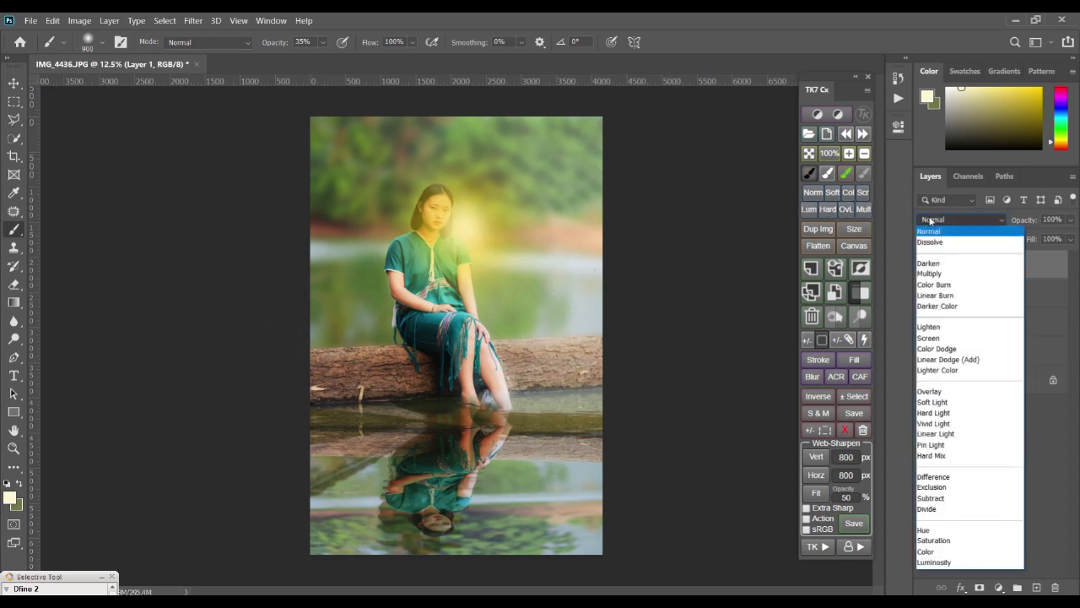
click(935, 340)
click(8, 82)
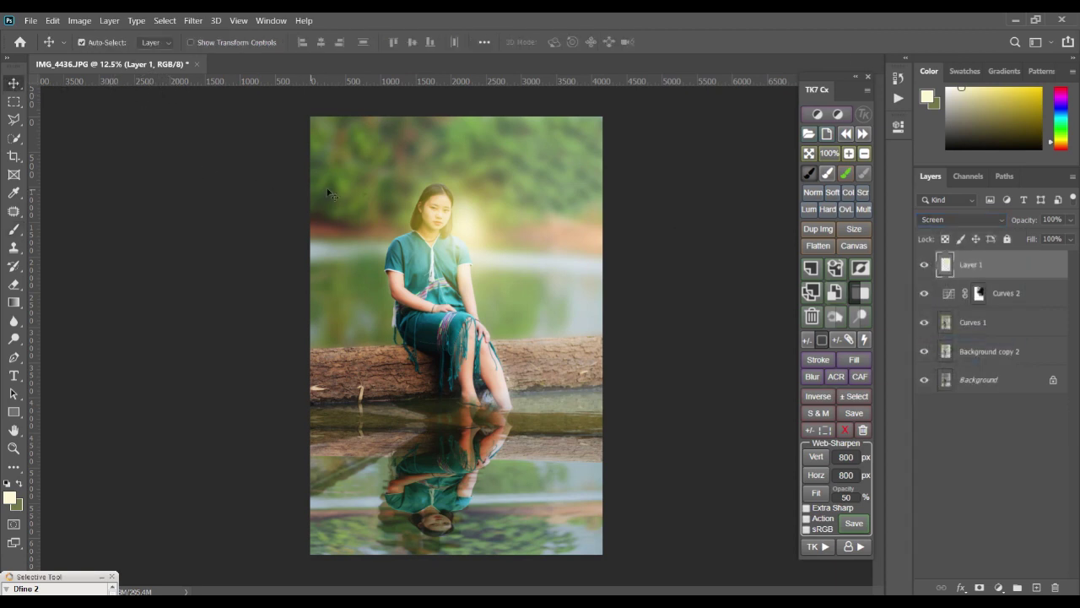
drag(442, 206, 545, 123)
- Free-transform the glow on Layer 1, enlarging it well past its original size and positioning it over the photo's upper-right corner
key(ctrl+t)
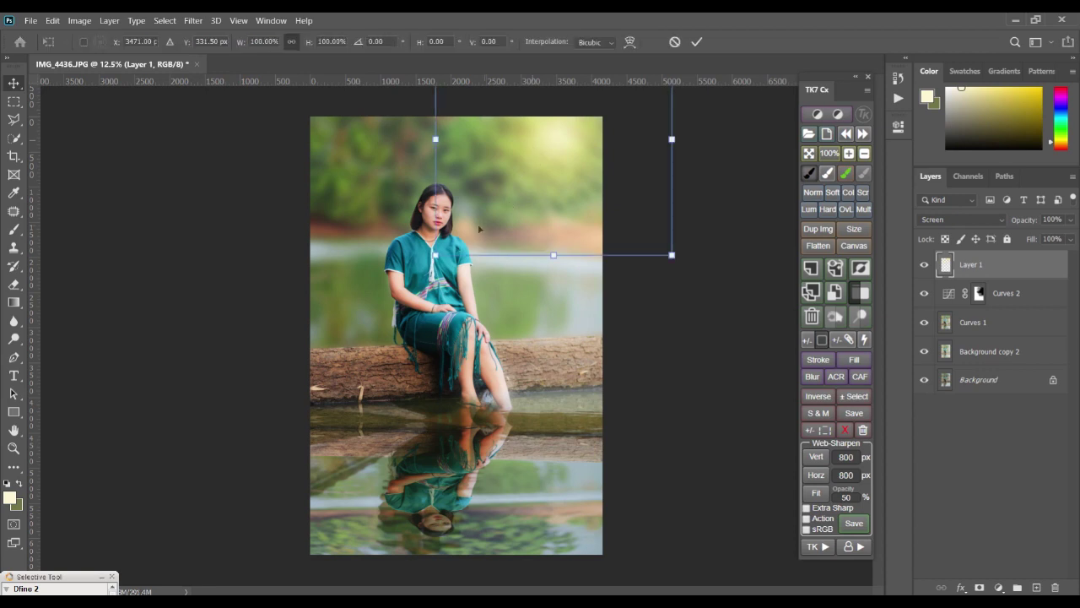
drag(435, 255, 402, 285)
drag(489, 247, 546, 203)
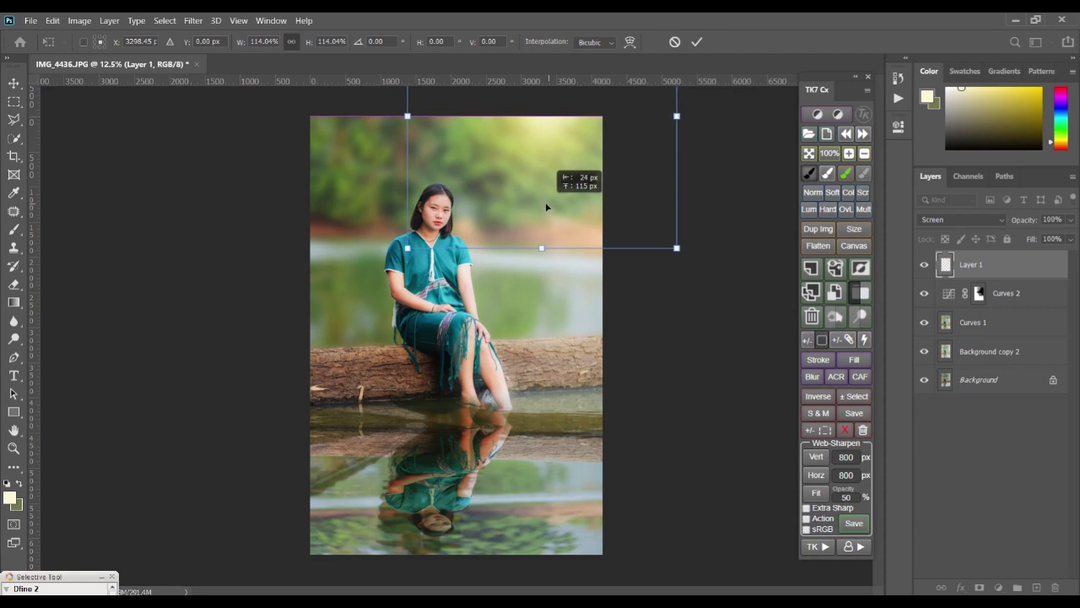
drag(405, 250, 341, 333)
drag(415, 277, 424, 260)
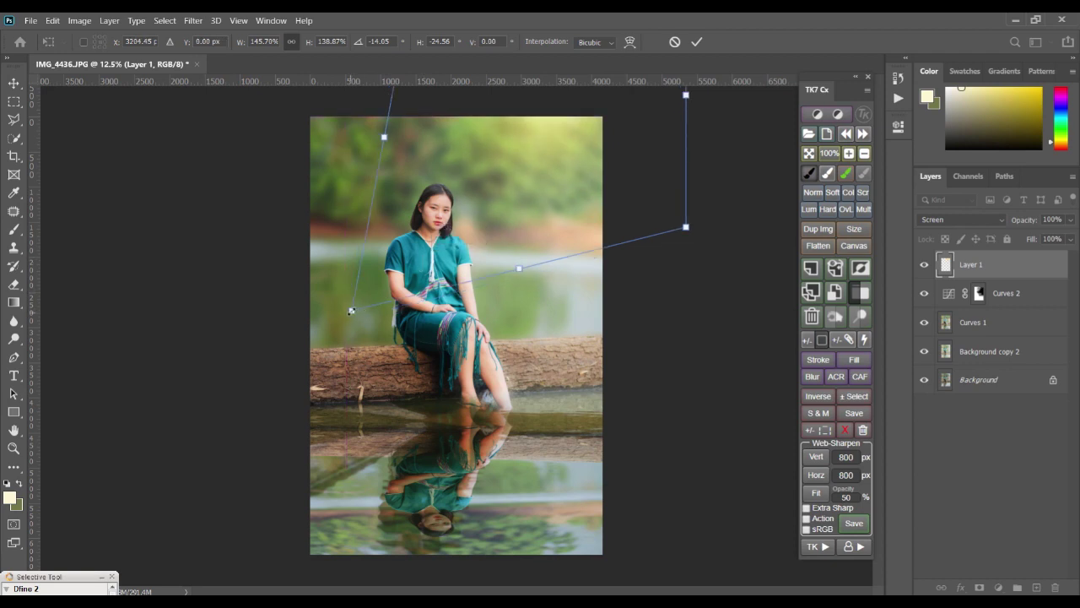
drag(352, 311, 327, 348)
drag(453, 255, 466, 250)
key(Return)
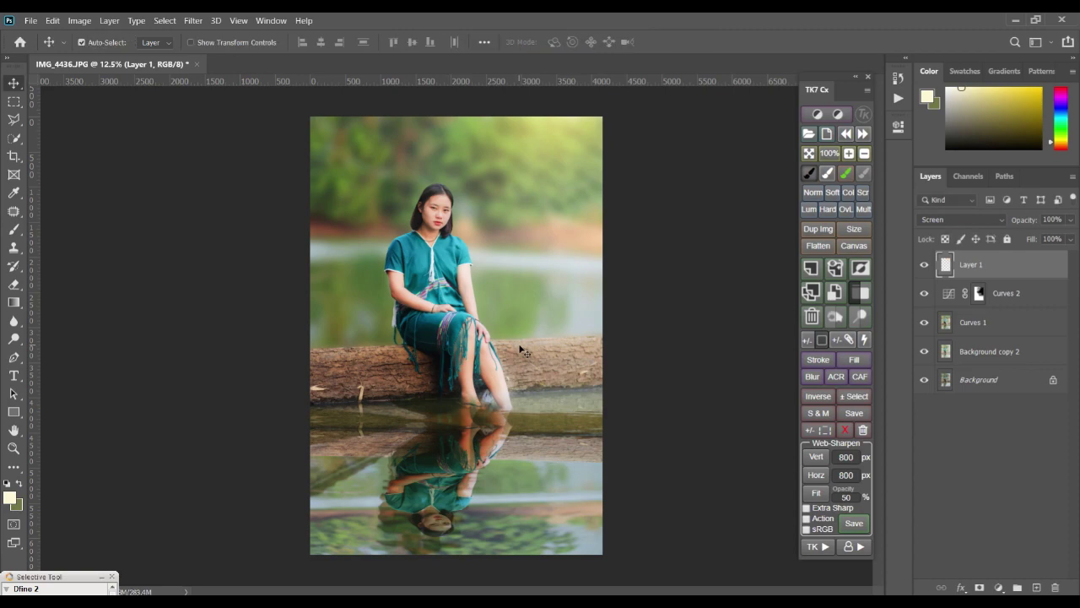
- Apply the Camera Raw Filter to the Curves 1 layer with the HSL saturation of Oranges set to -17
ctrl+click(428, 224)
ctrl+click(429, 225)
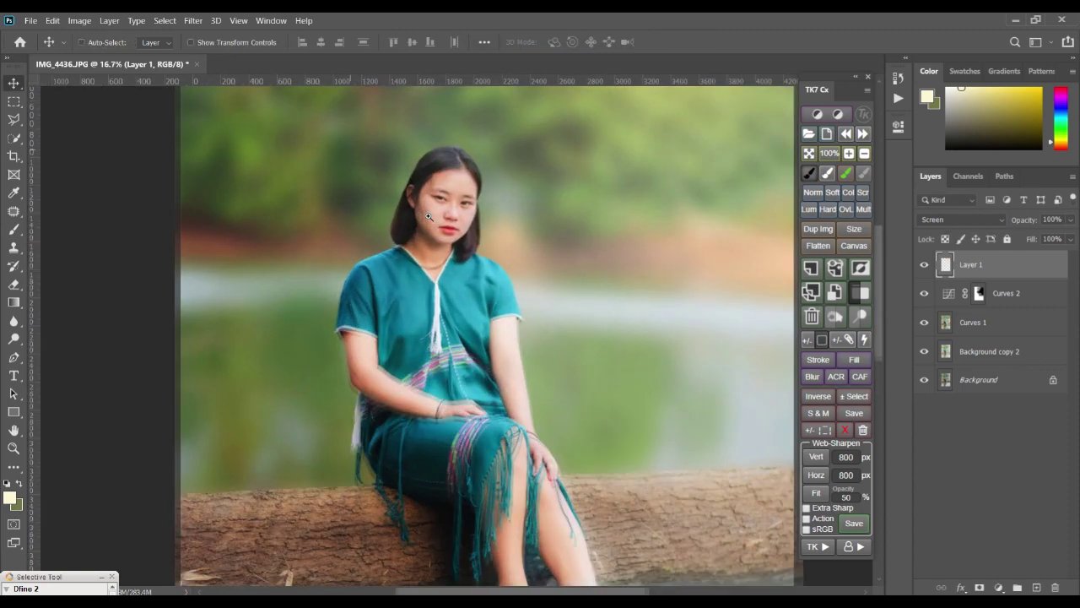
ctrl+click(428, 224)
ctrl+click(428, 224)
click(486, 151)
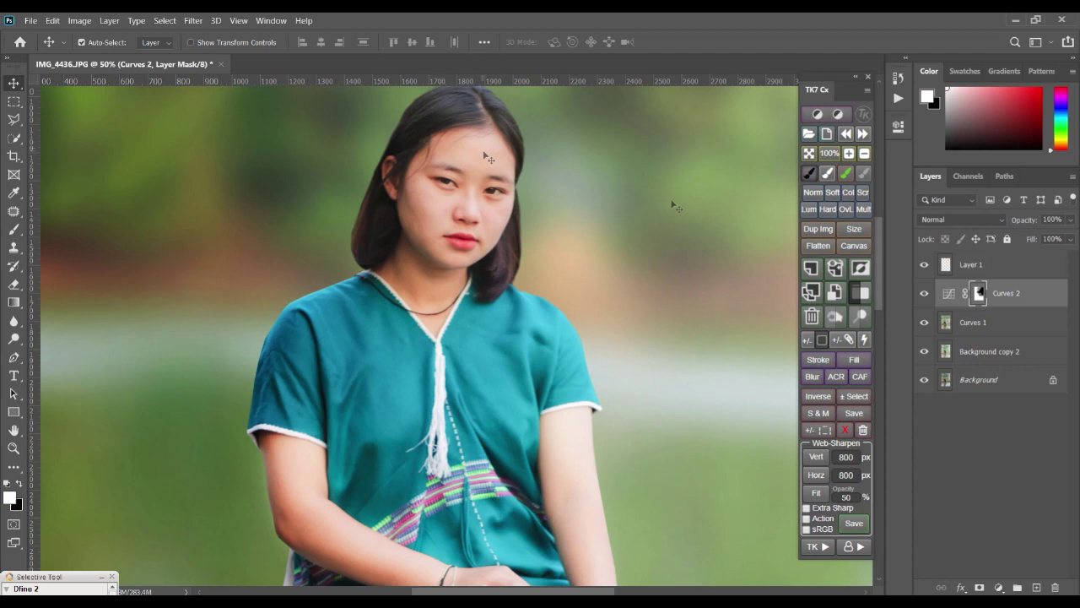
click(958, 323)
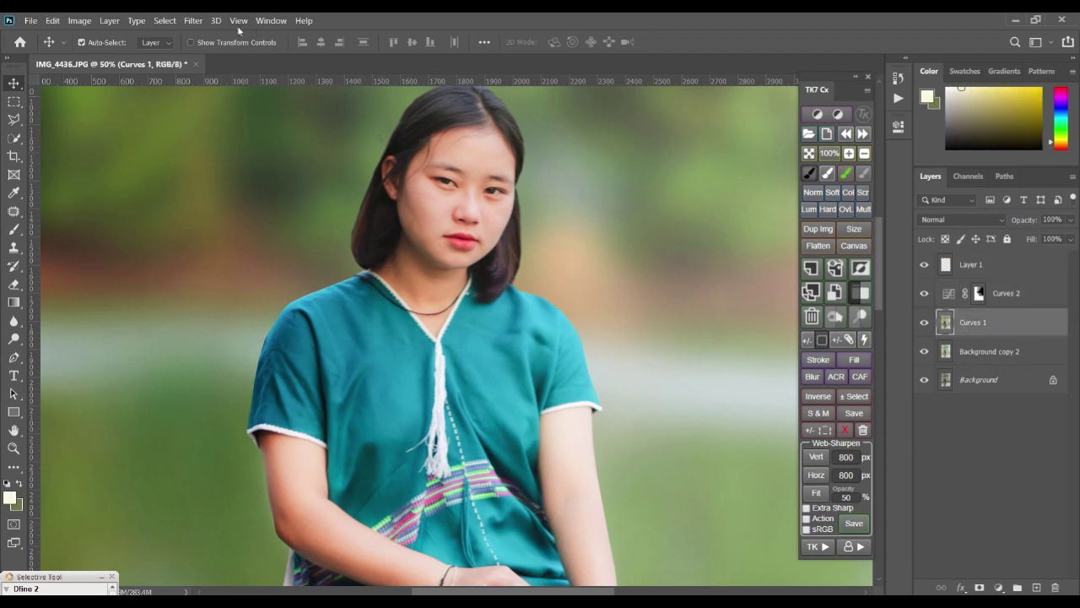
click(194, 22)
click(245, 96)
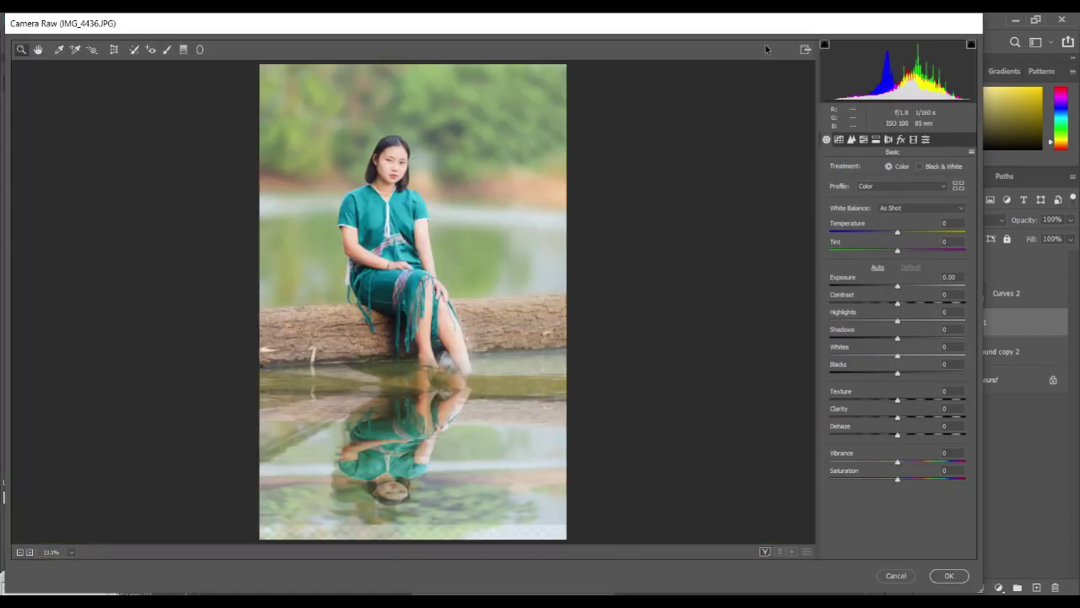
click(863, 139)
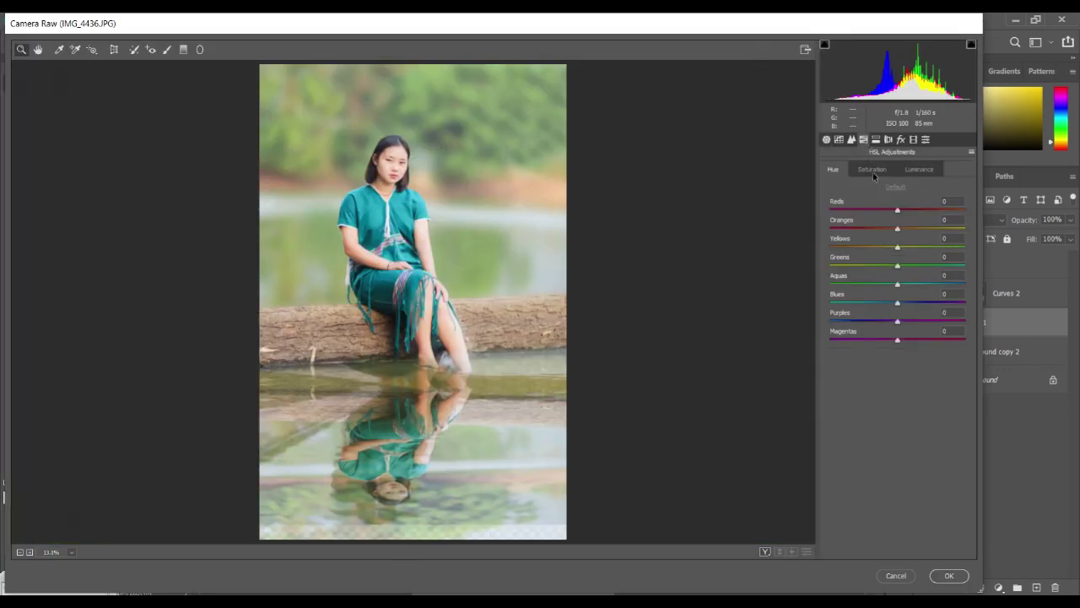
click(872, 170)
drag(384, 164, 482, 141)
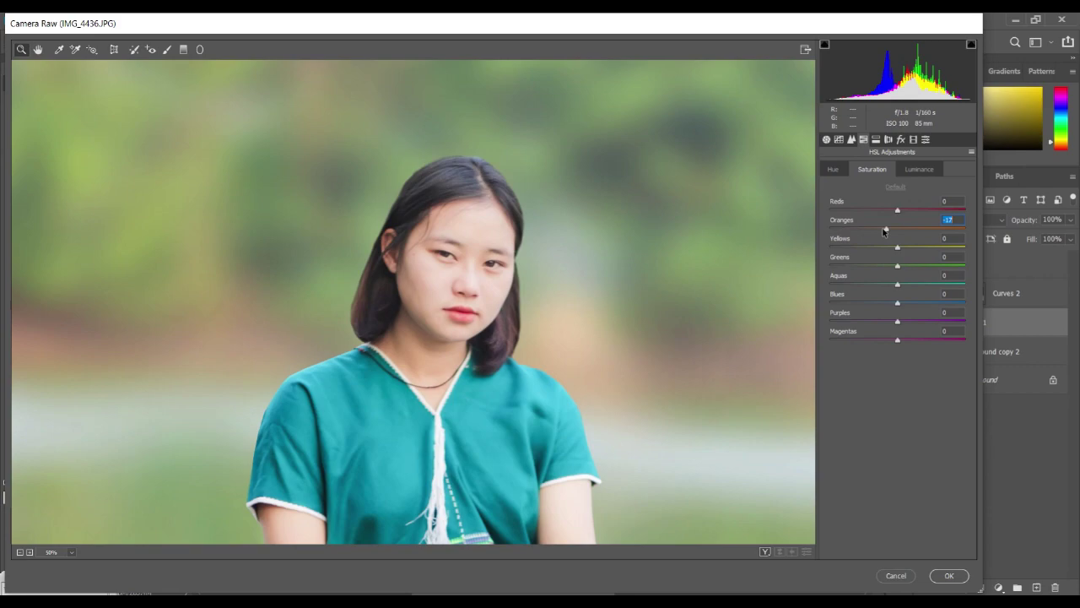
click(948, 575)
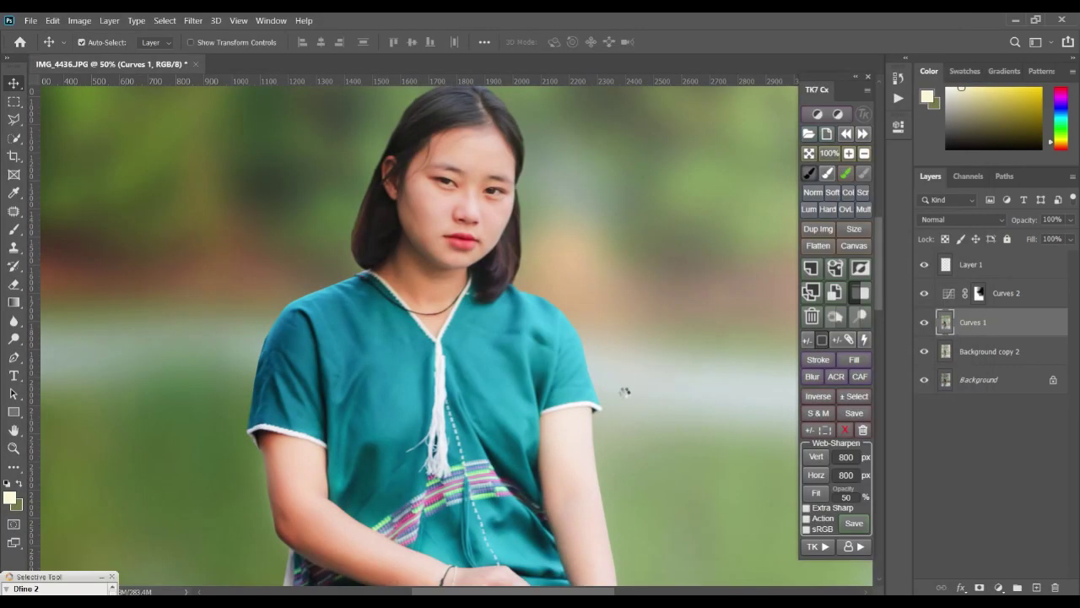
- Merge the Curves 1, Curves 2 and Layer 1 layers into a single layer
scroll(531, 265, down, 3)
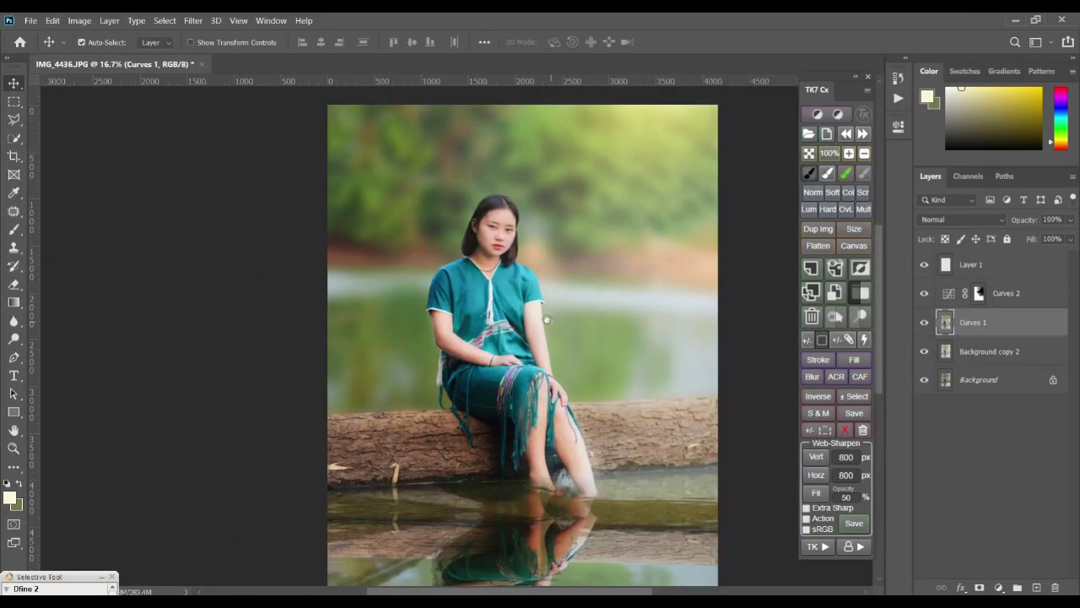
scroll(516, 250, down, 1)
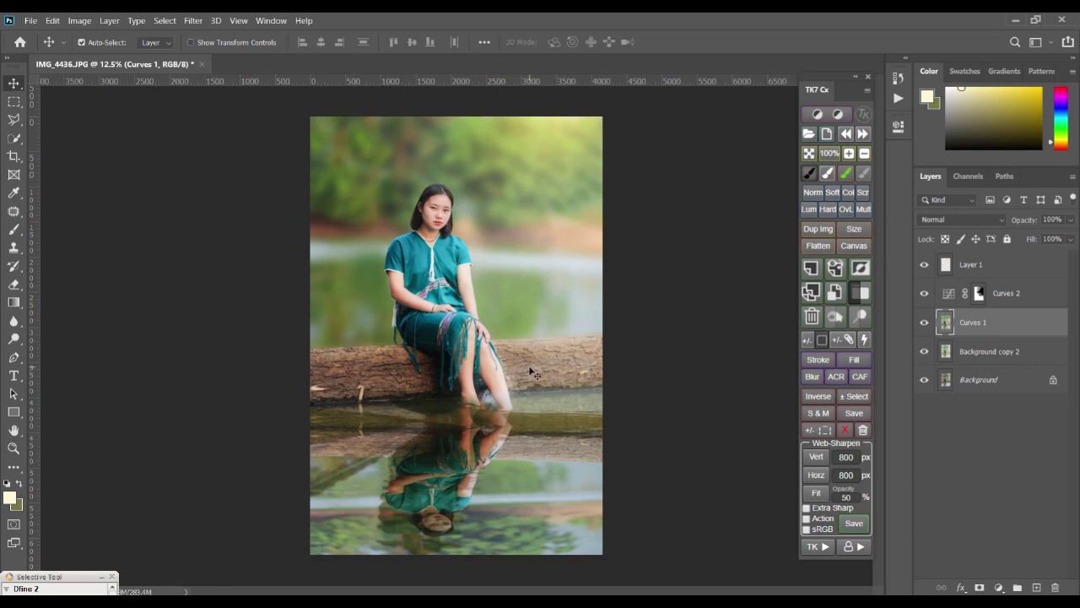
scroll(440, 277, up, 5)
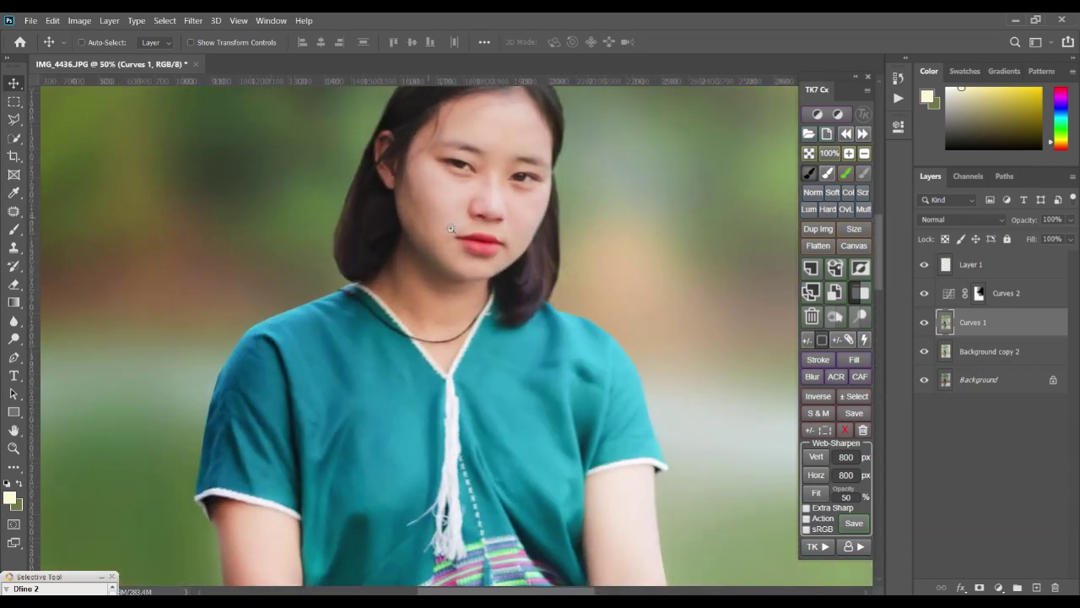
scroll(414, 236, down, 4)
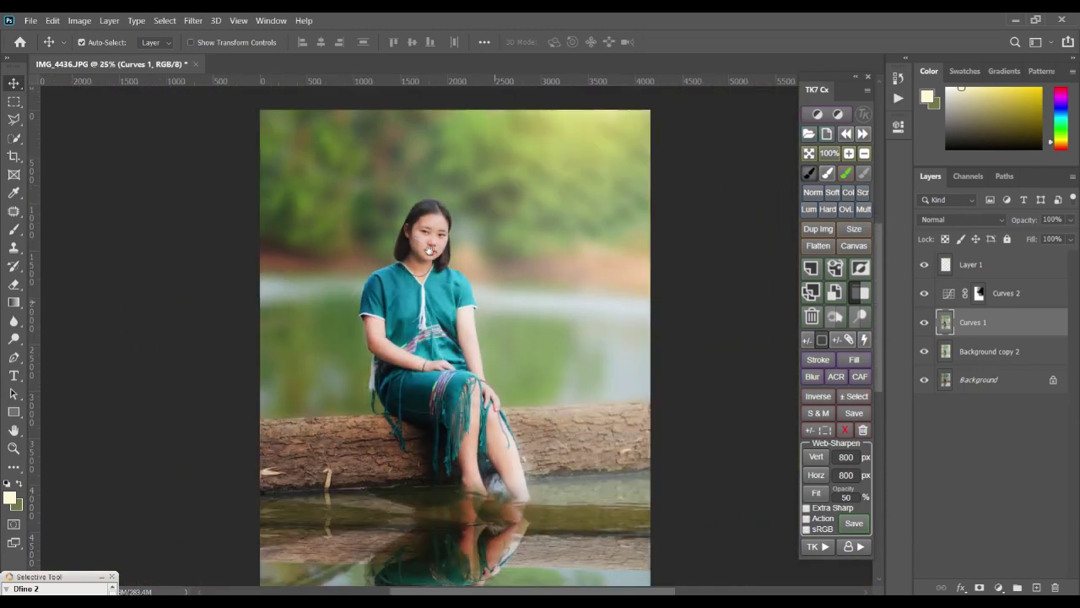
shift+click(1002, 268)
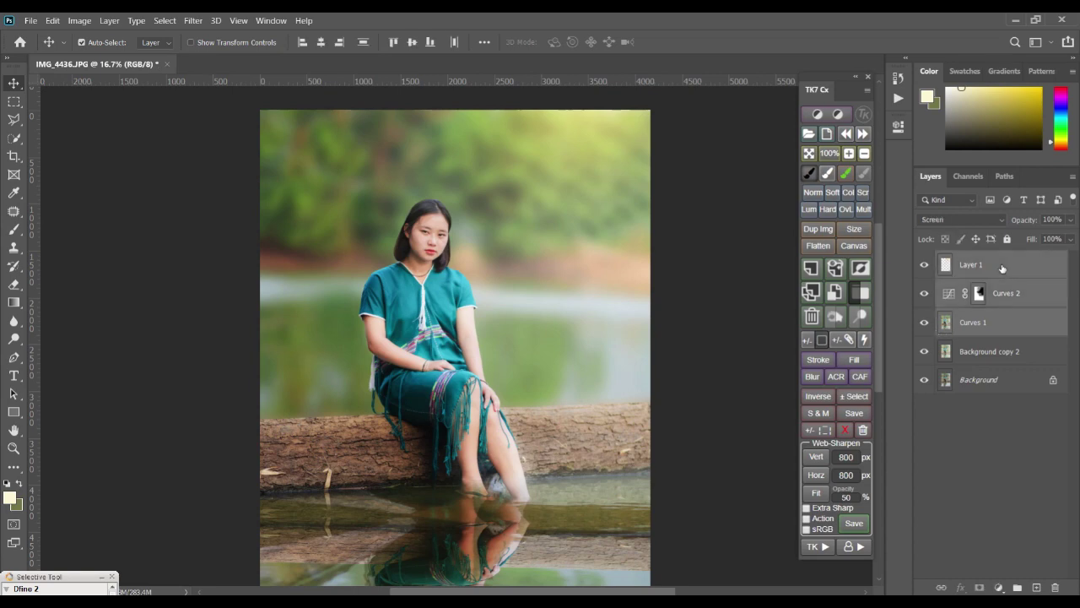
key(ctrl+e)
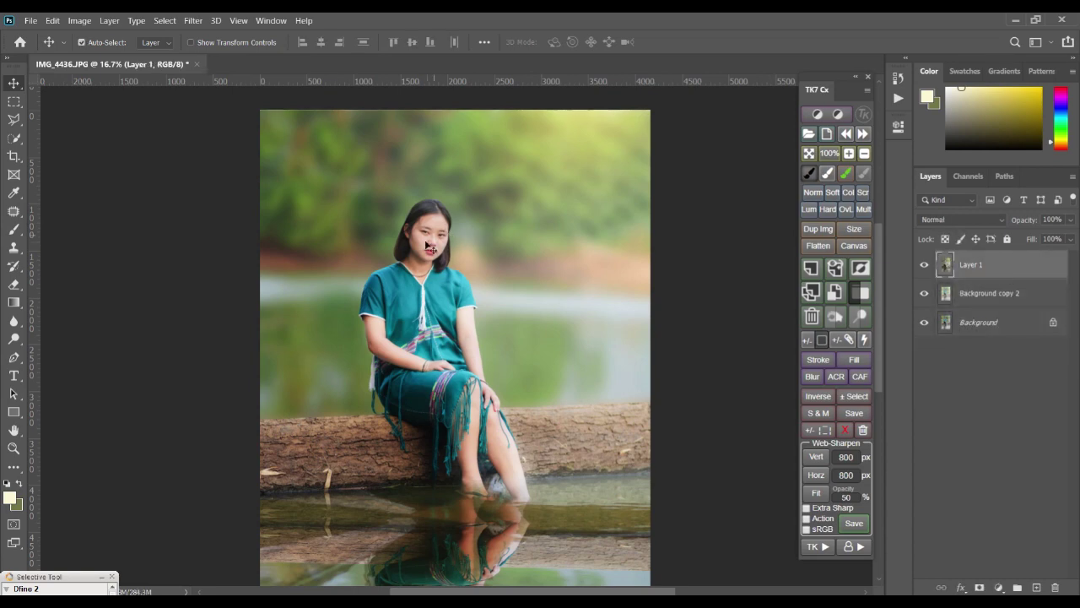
scroll(426, 244, up, 2)
scroll(426, 244, down, 1)
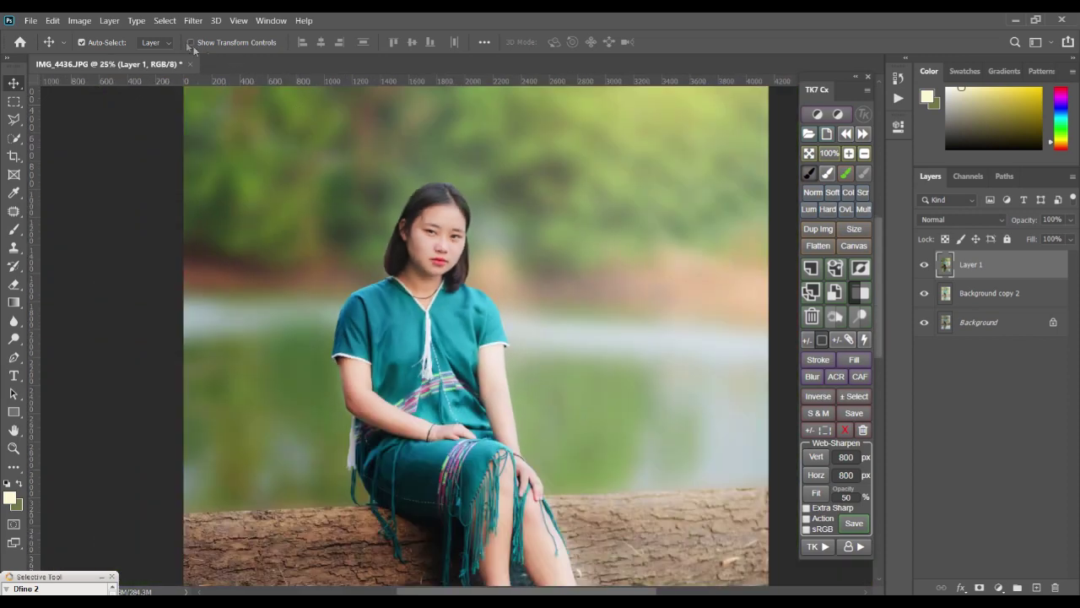
click(193, 21)
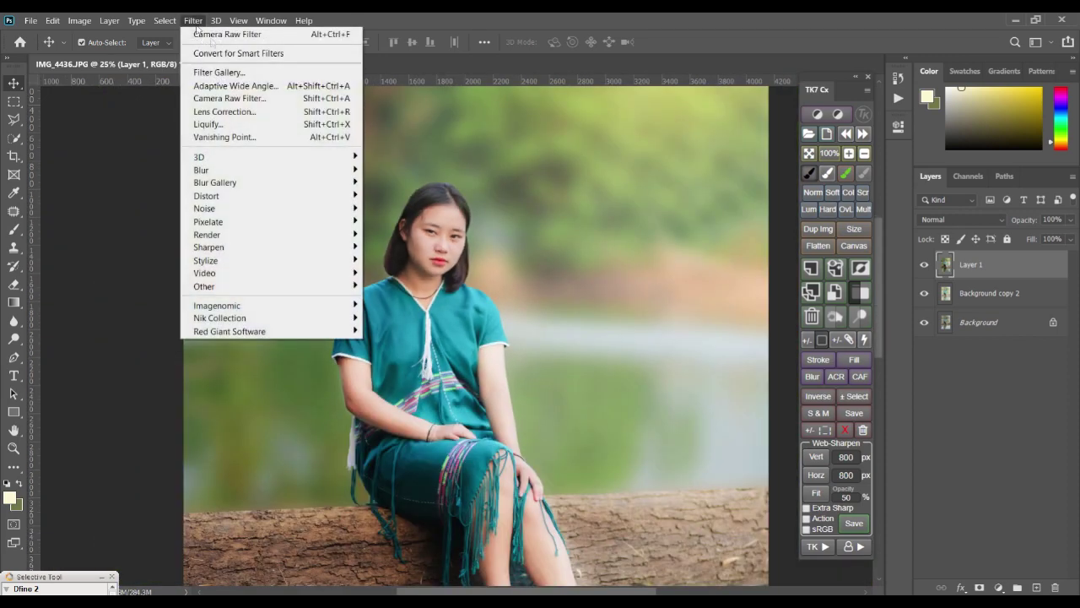
click(340, 99)
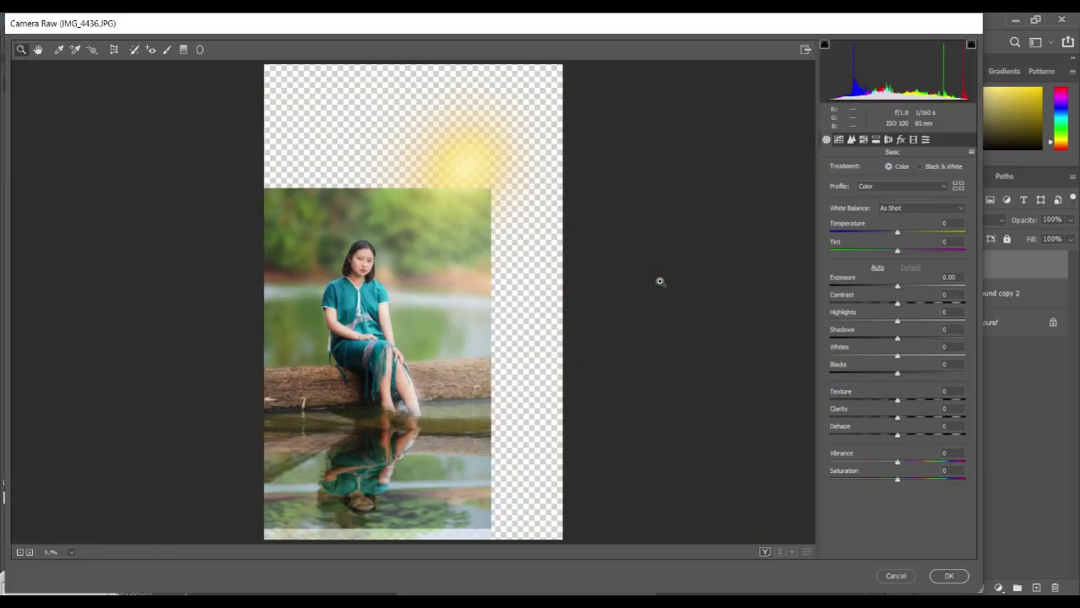
click(901, 577)
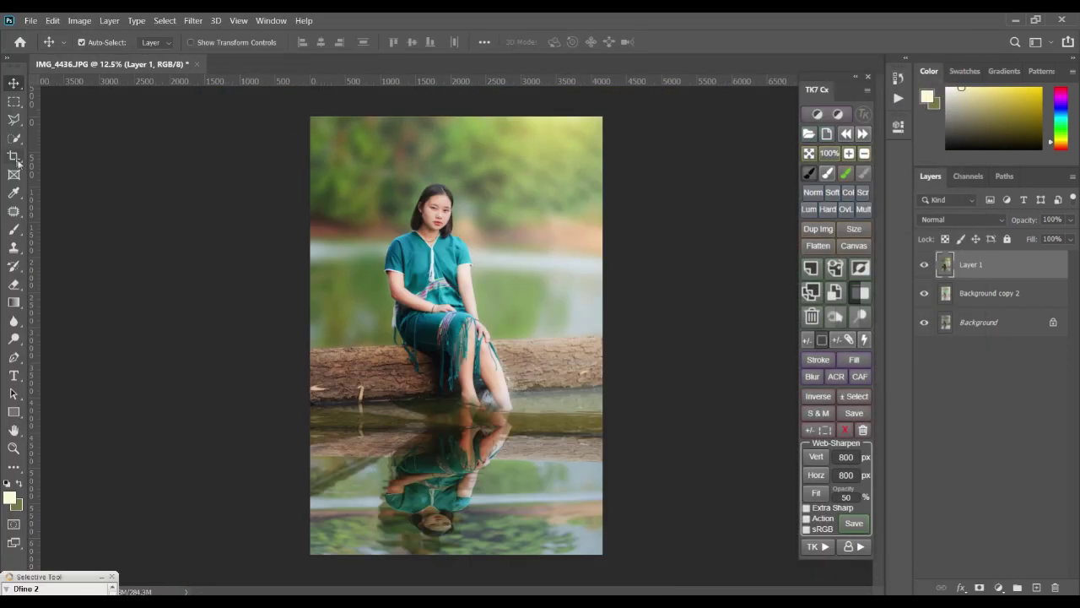
- Crop the document to its current canvas bounds with Delete Cropped Pixels enabled to discard the glow outside the photo
click(13, 156)
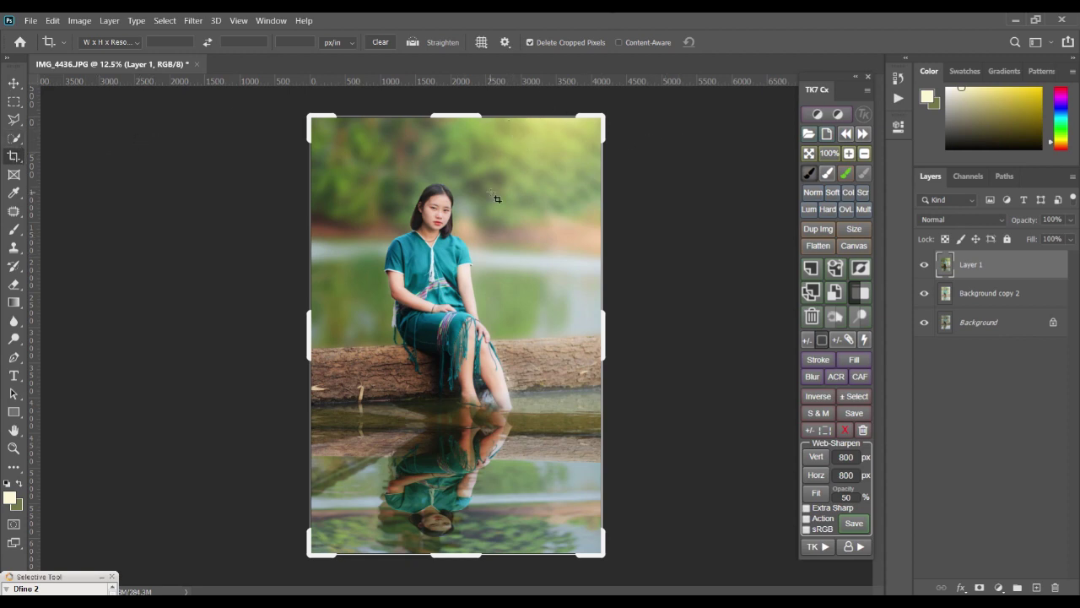
key(Return)
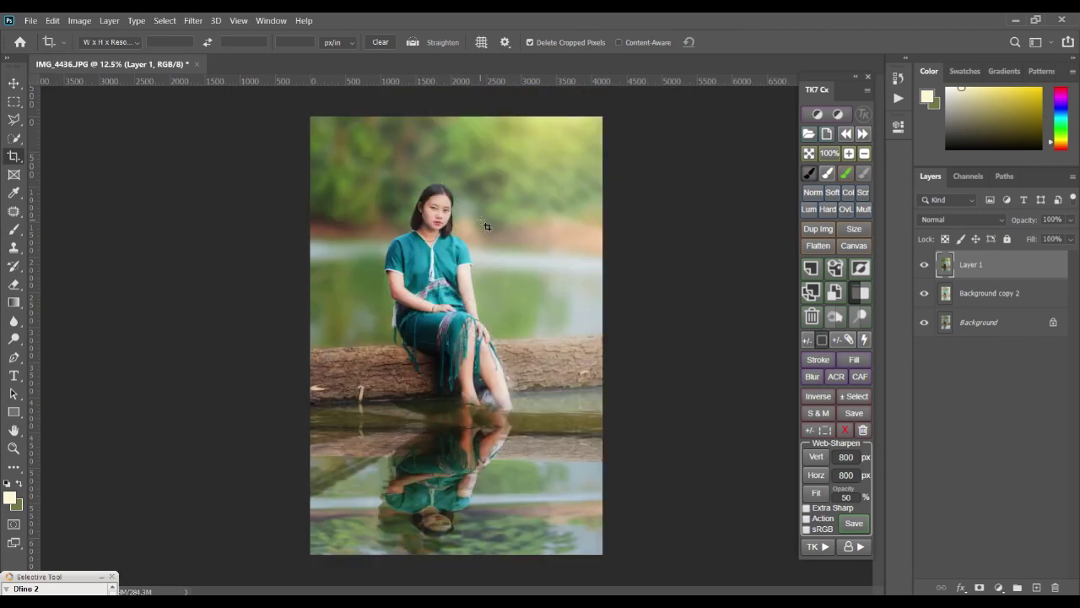
click(14, 83)
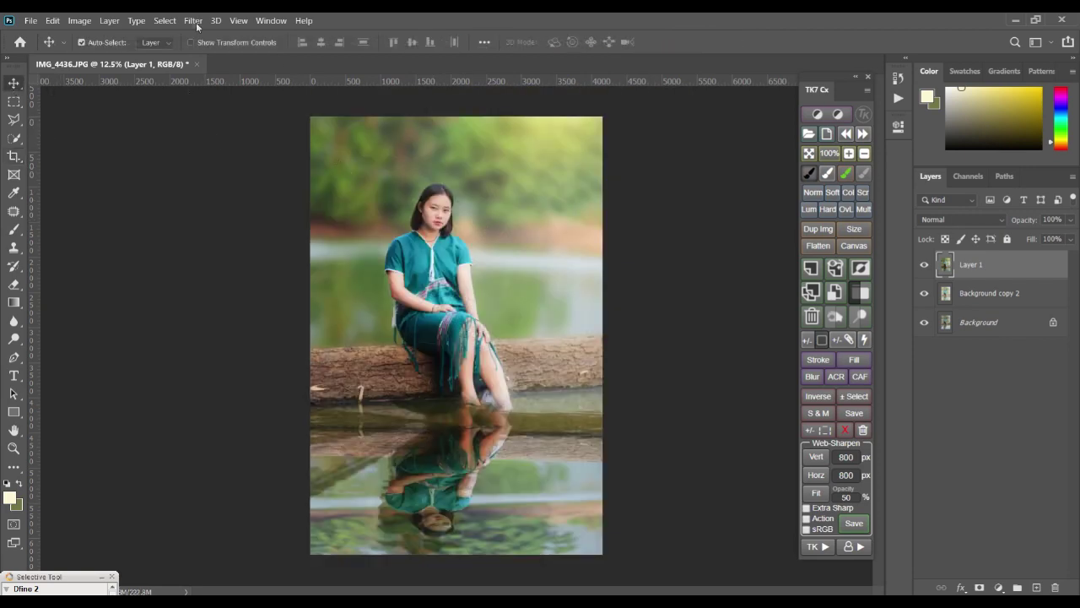
- Duplicate the merged Layer 1
click(193, 21)
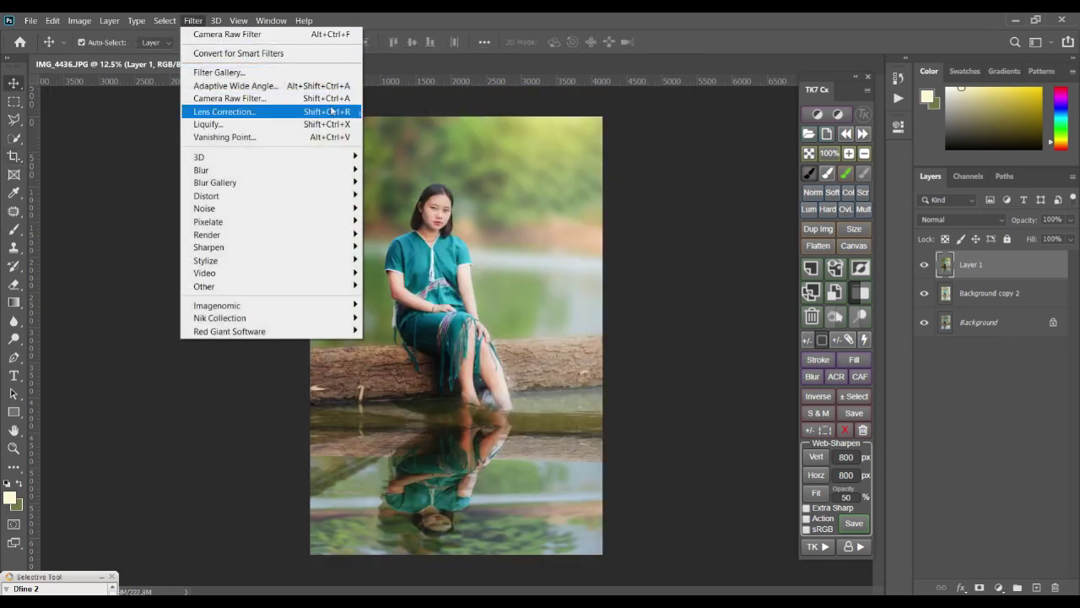
click(1009, 265)
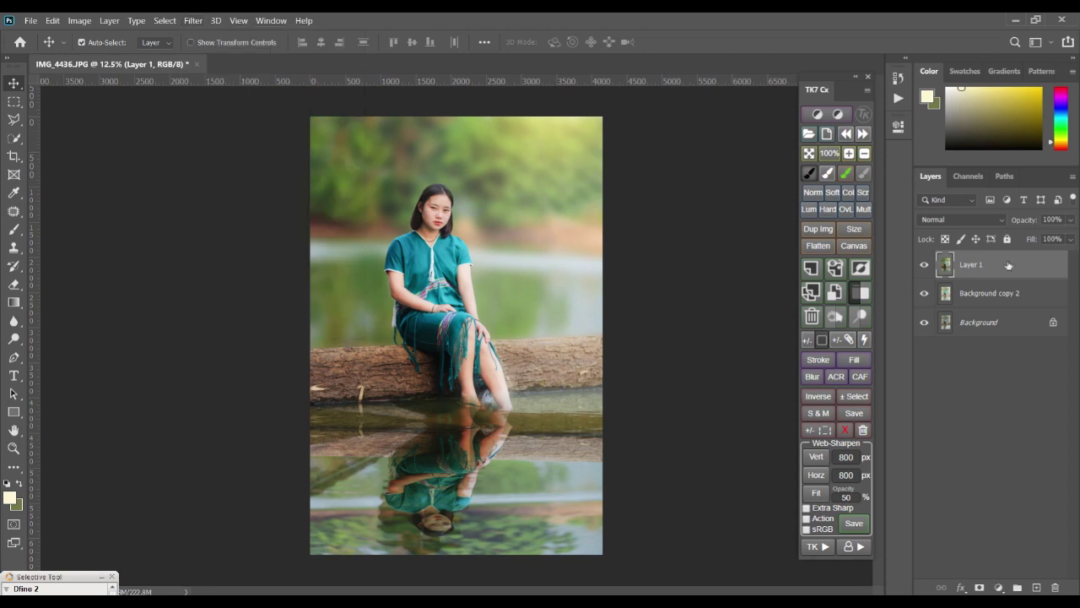
drag(984, 271, 1041, 589)
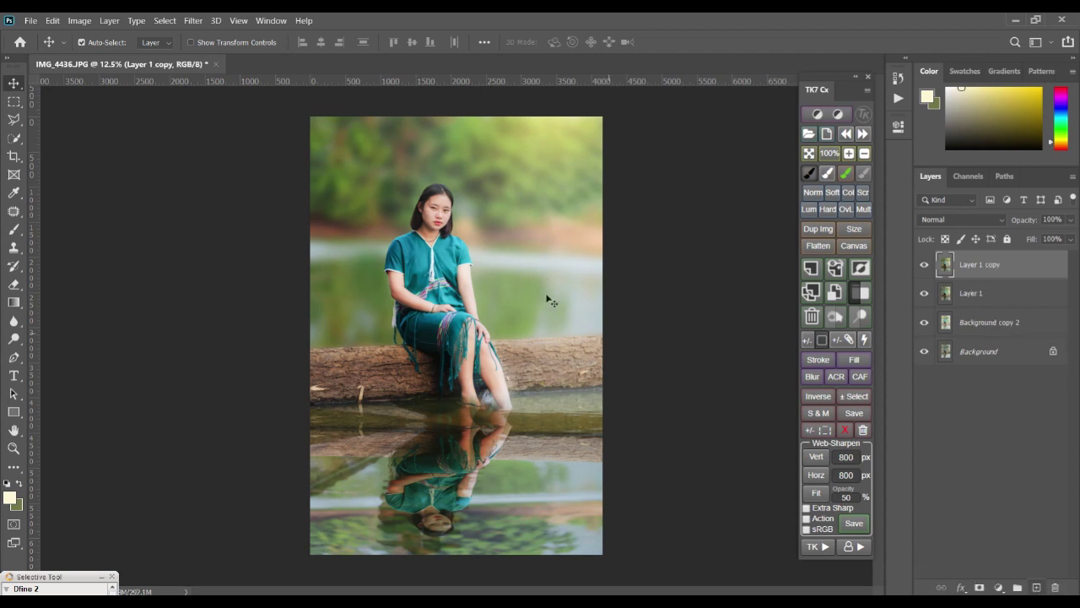
- Apply the Camera Raw Filter to the Layer 1 copy layer with Clarity at -51
click(194, 20)
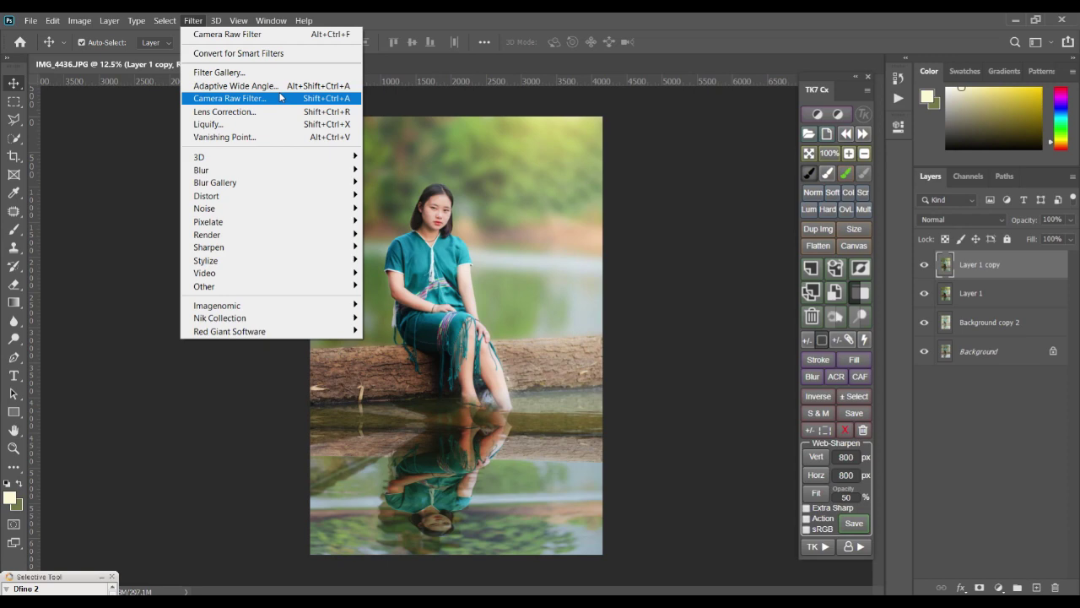
click(281, 97)
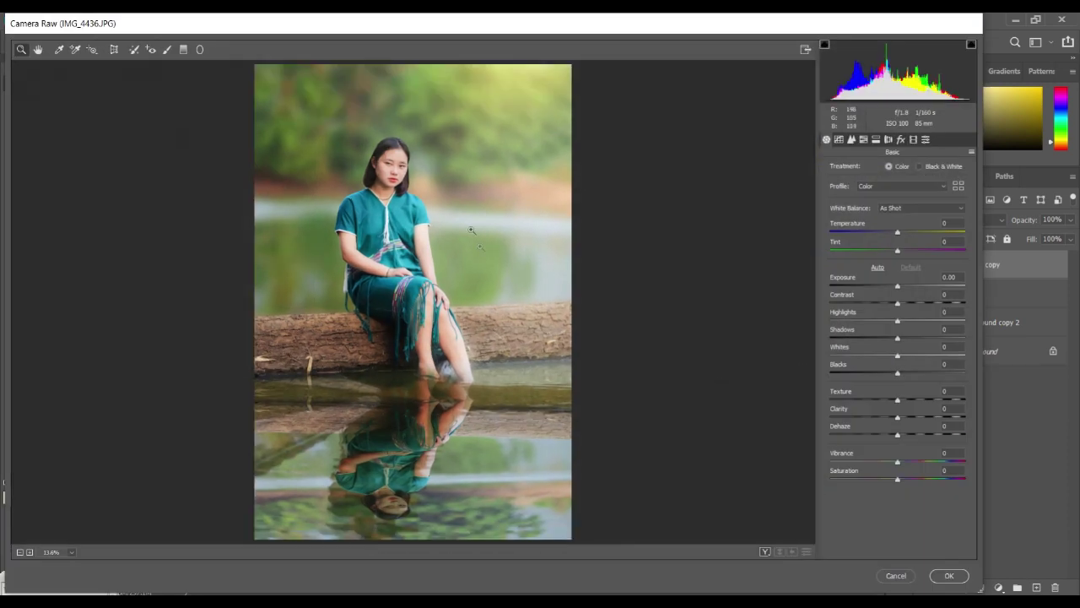
scroll(419, 192, up, 4)
drag(381, 338, 530, 154)
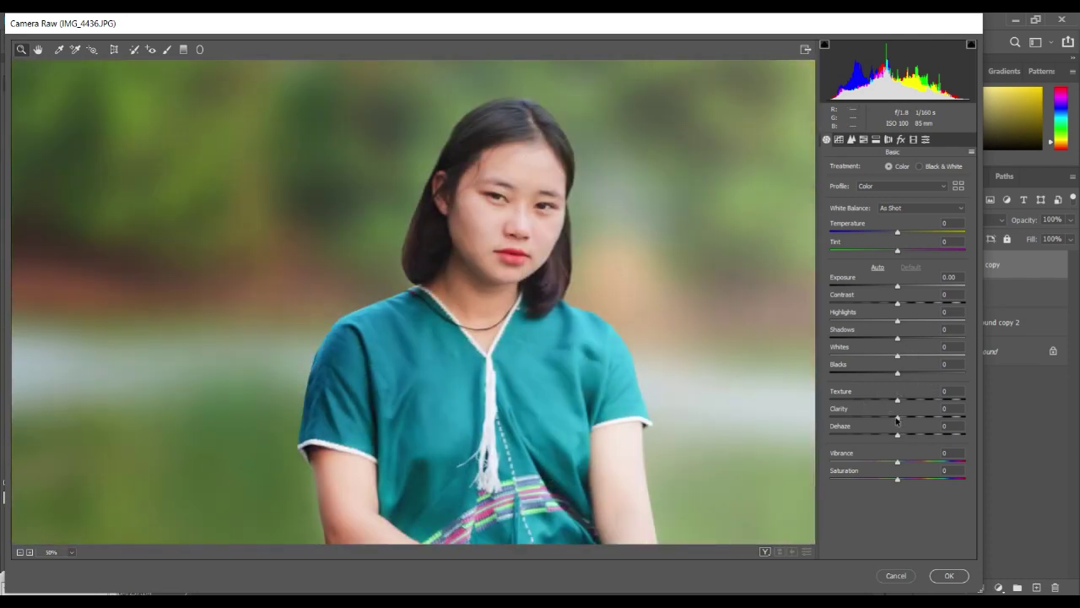
drag(896, 417, 861, 418)
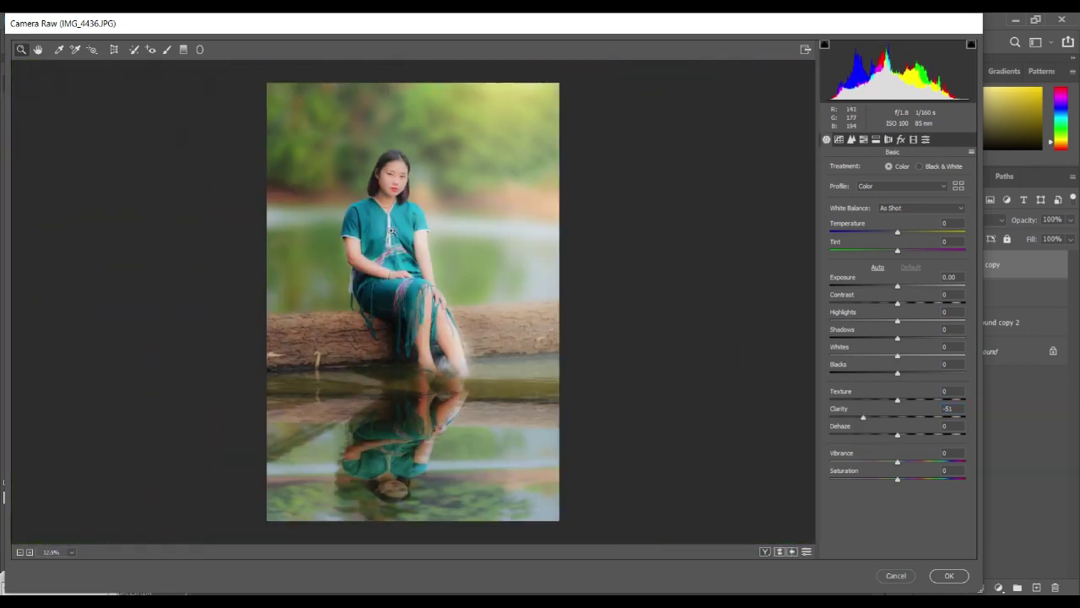
click(949, 575)
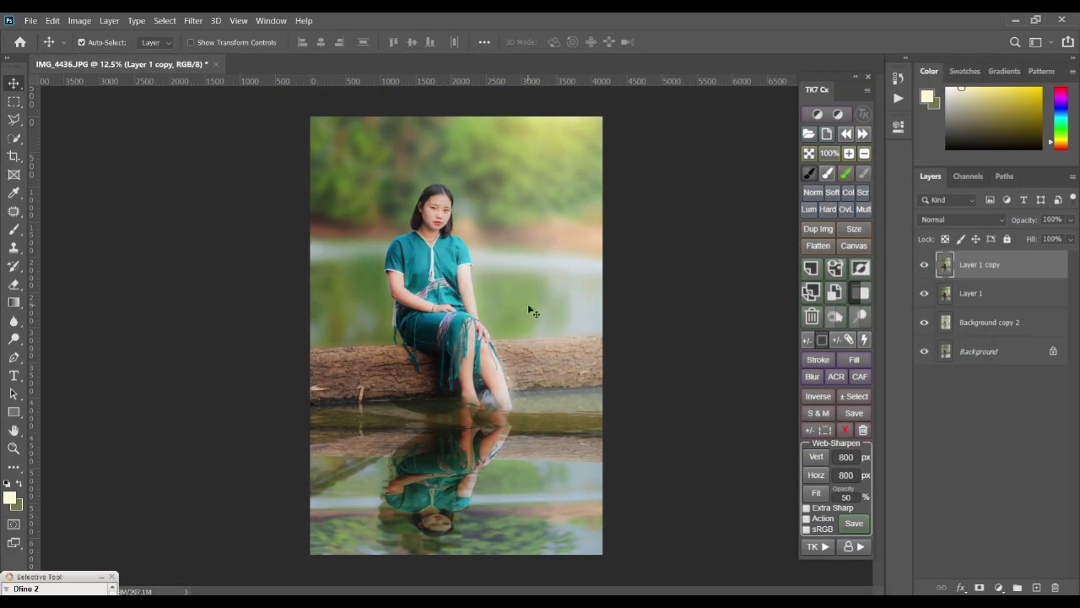
- Add a layer mask to Layer 1 copy and set up a 400 px black brush for painting on it
drag(433, 218, 570, 322)
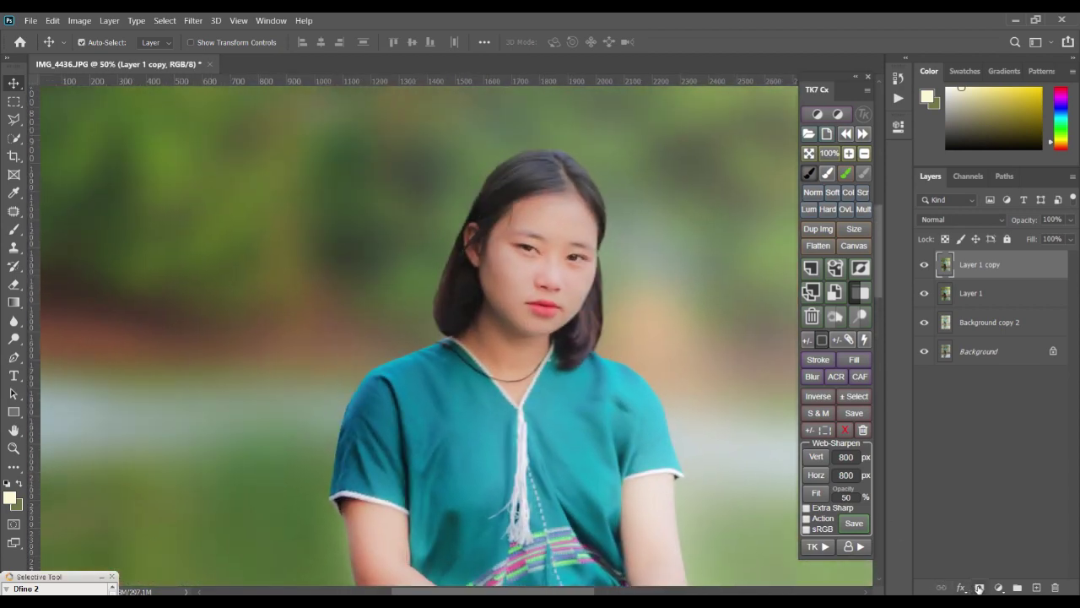
click(978, 588)
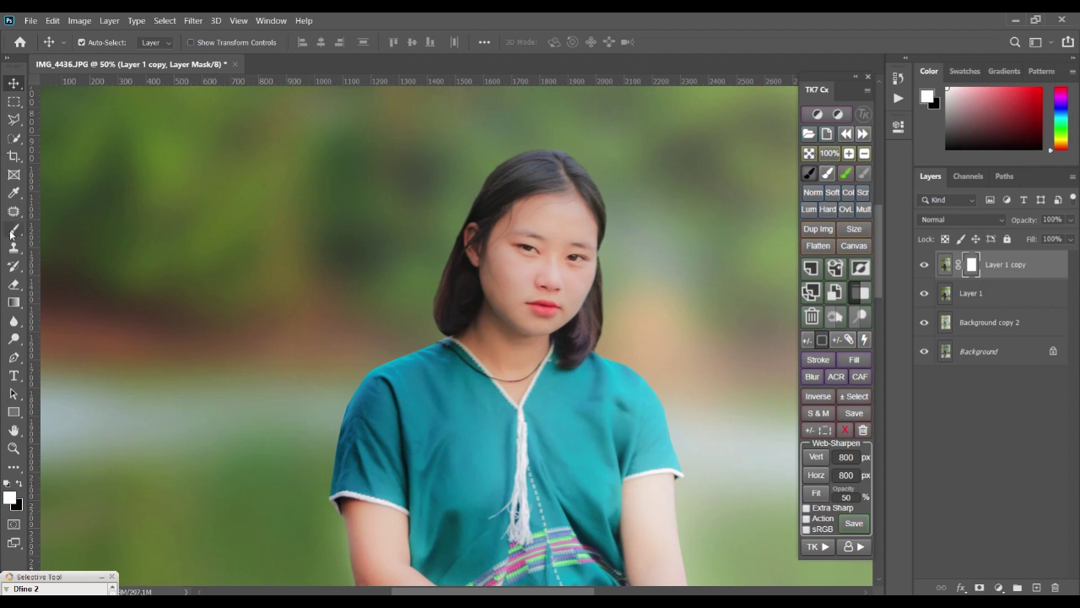
click(809, 172)
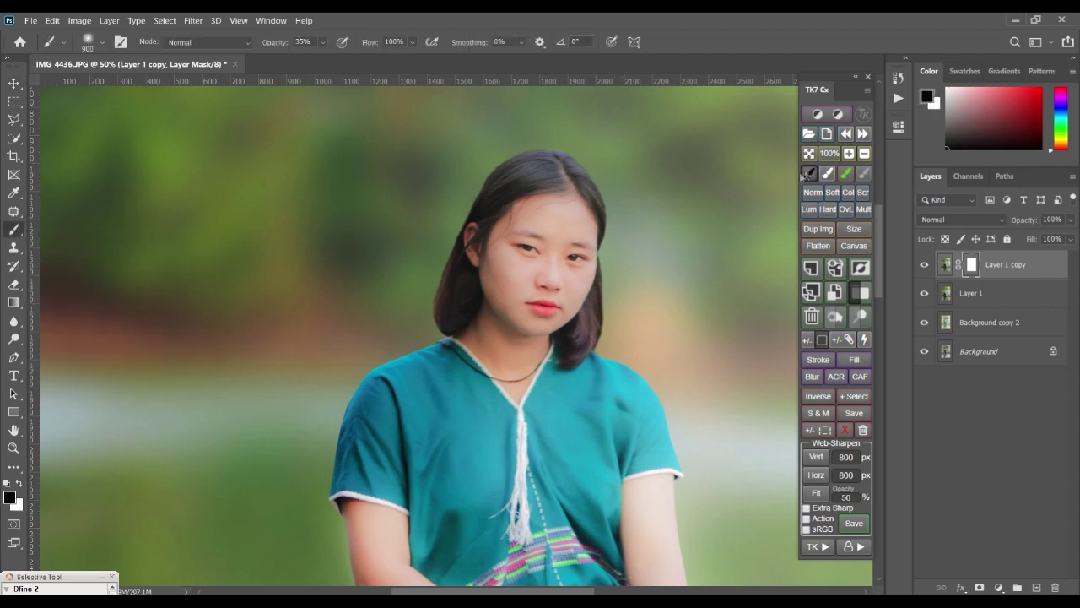
key(bracketleft)
key(bracketleft)
key(bracketleft)
key(bracketleft)
key(bracketleft)
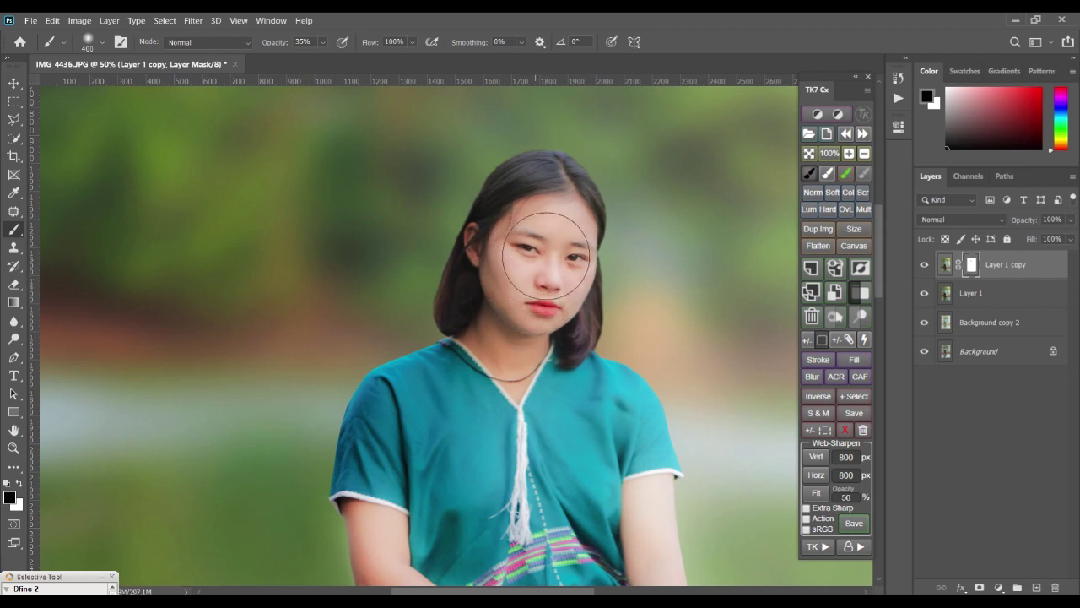
- Paint the mask black over the woman's face and body with the brush opacity at 96%
click(324, 43)
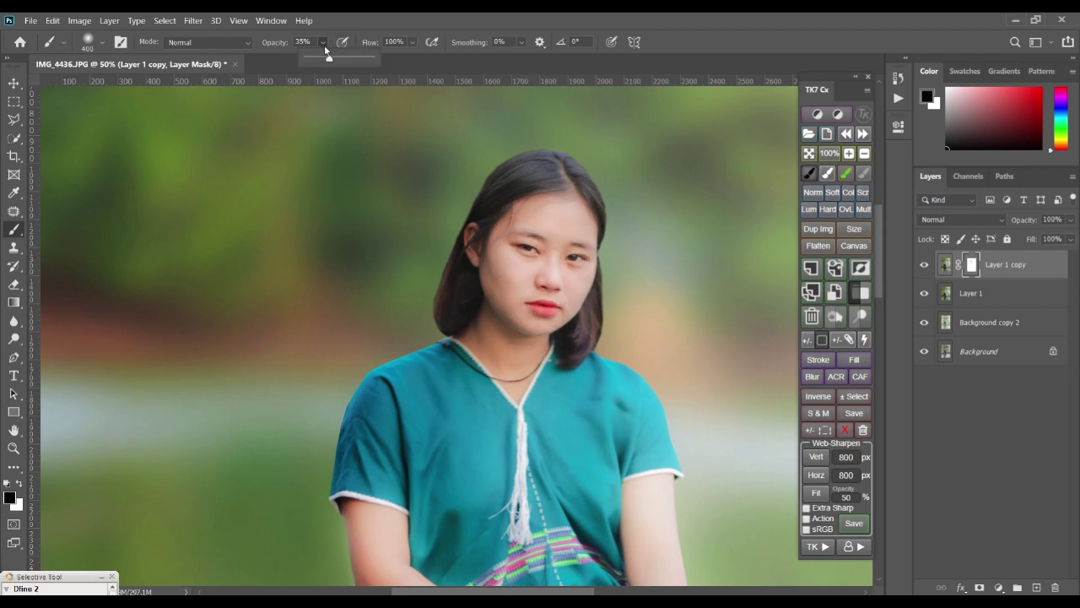
drag(328, 63, 370, 61)
drag(530, 229, 516, 357)
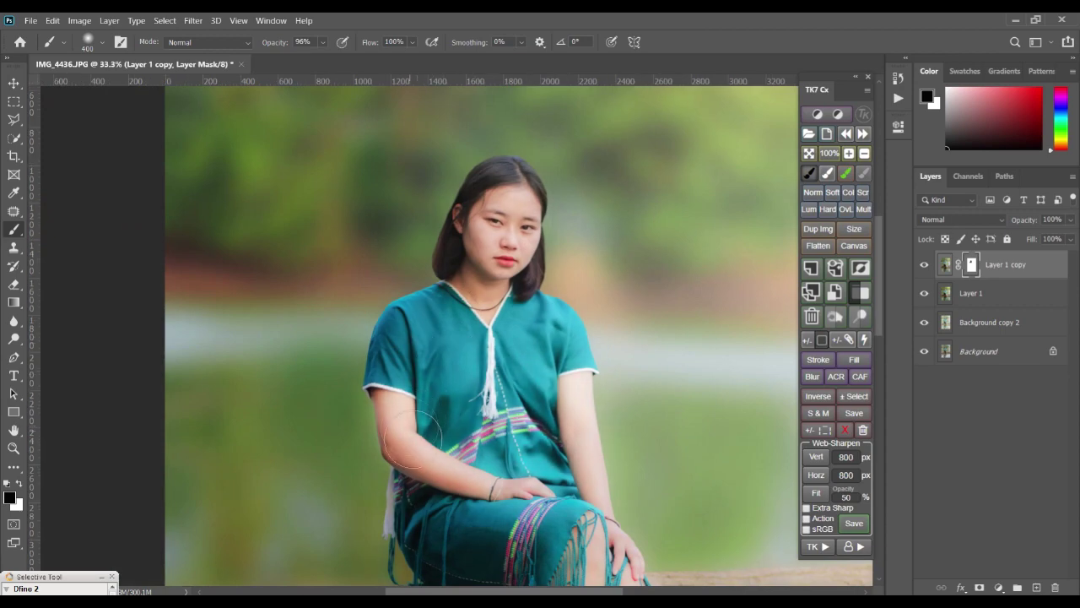
drag(541, 470, 507, 323)
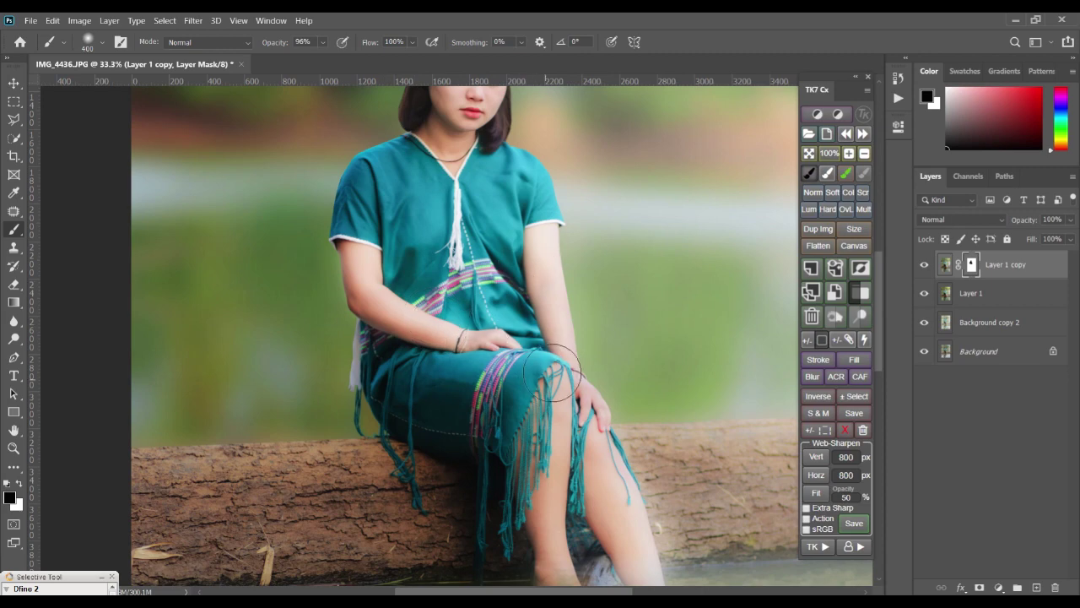
drag(574, 446, 537, 340)
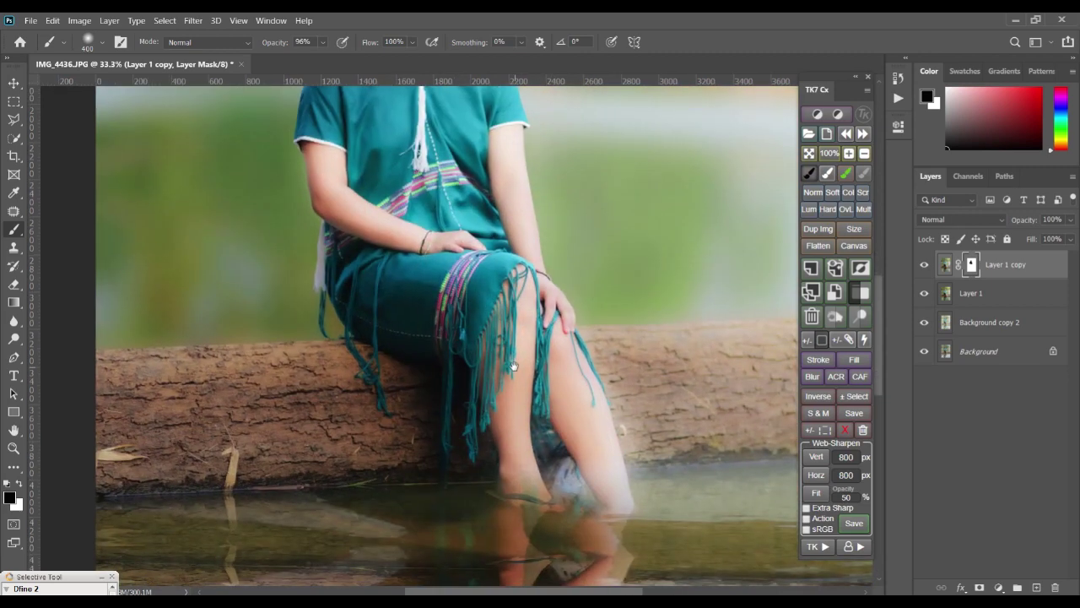
- Enlarge the brush to 800 px and extend the black mask painting over the log around the woman
key(bracketright)
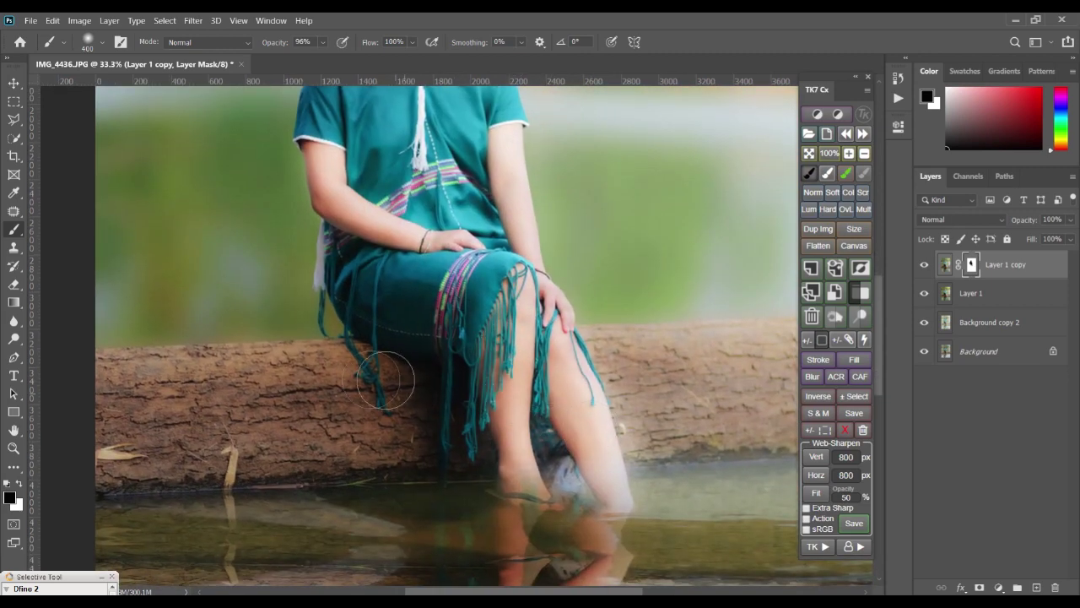
key(bracketright)
key(bracketright)
key(bracketright)
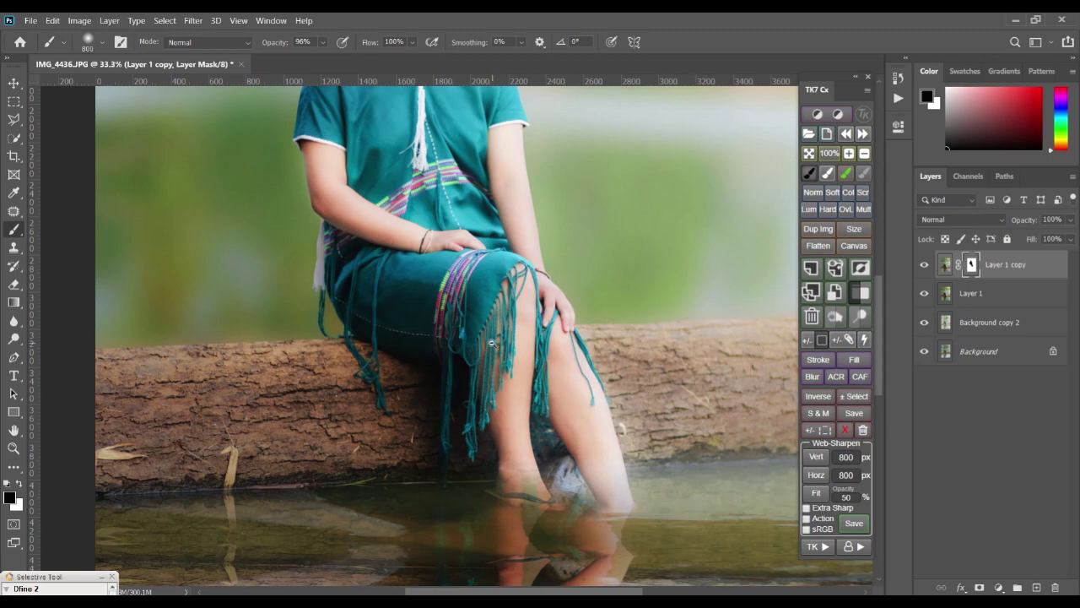
key(ctrl+minus)
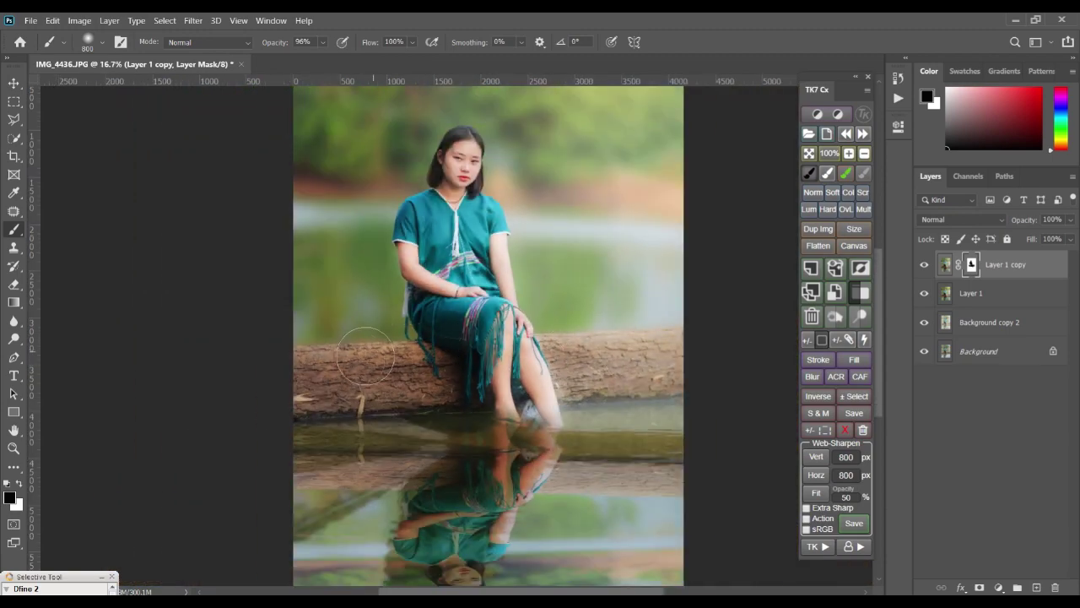
key(ctrl+minus)
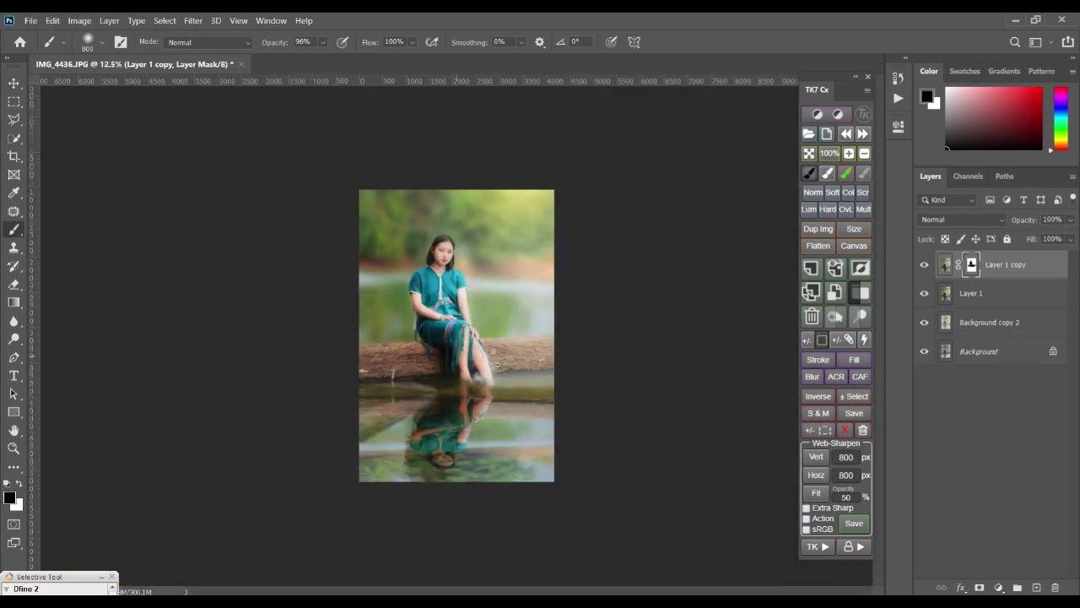
key(ctrl+plus)
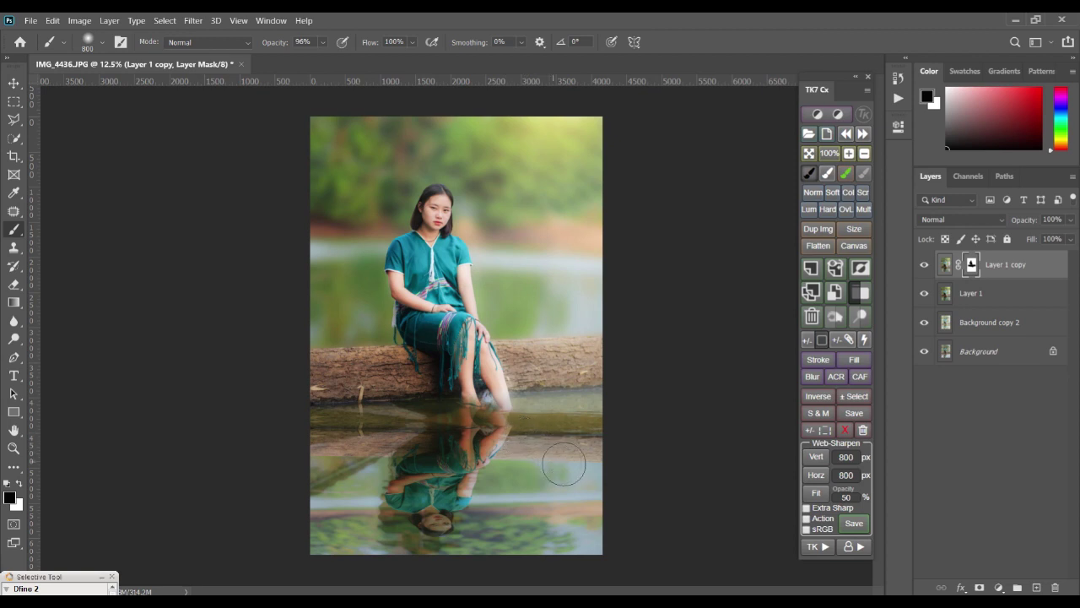
- Merge Layer 1 copy with Layer 1
click(980, 295)
key(ctrl+e)
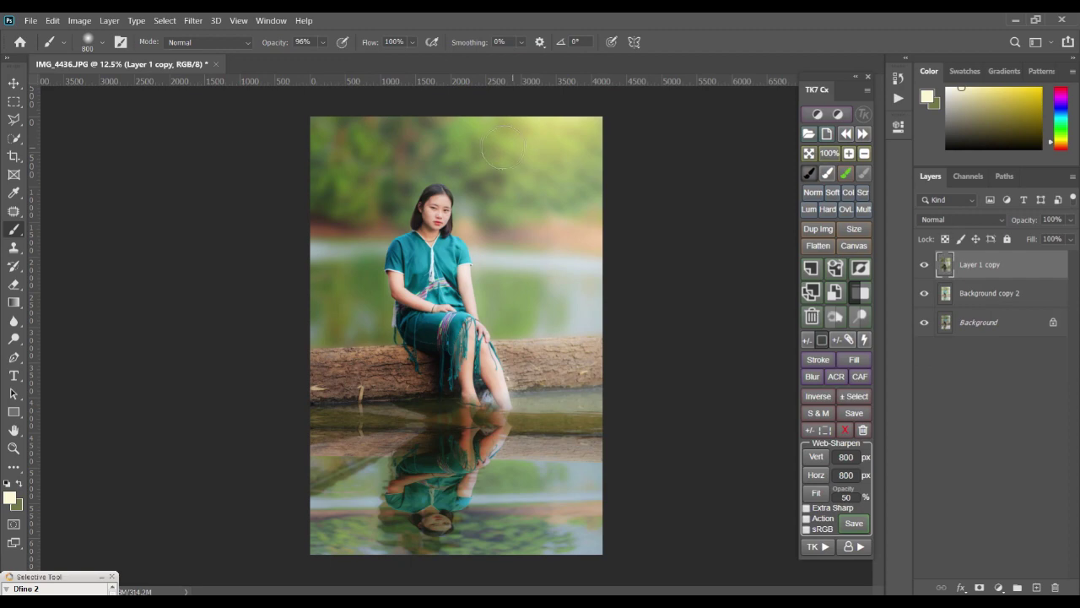
key(v)
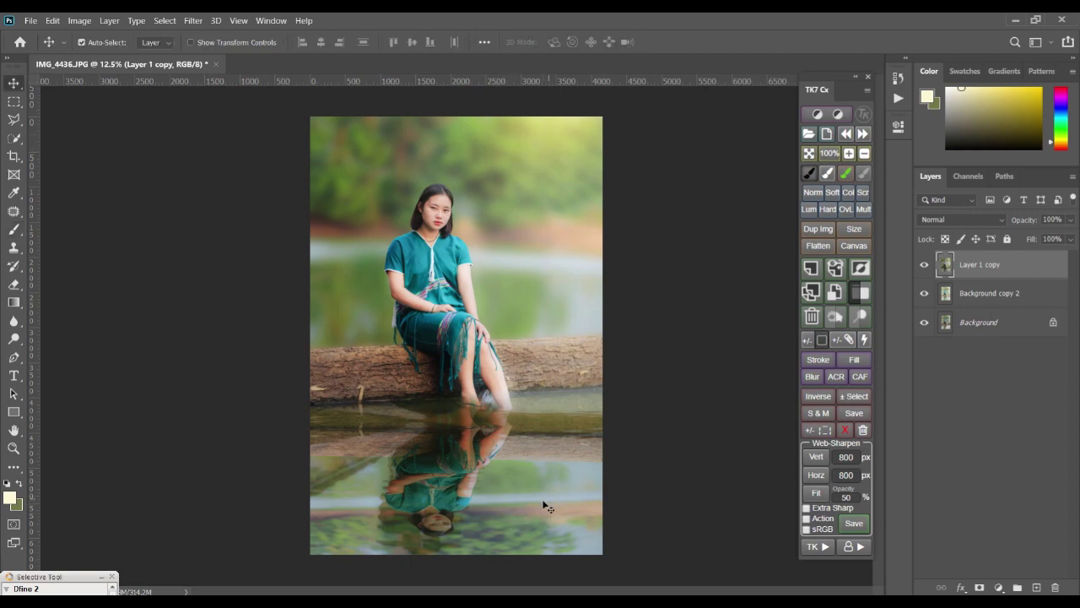
- Clone the green foliage reflection over the pale lower-right corner of the water with a 600 px Clone Stamp
ctrl+click(513, 509)
ctrl+click(513, 510)
drag(498, 462, 368, 270)
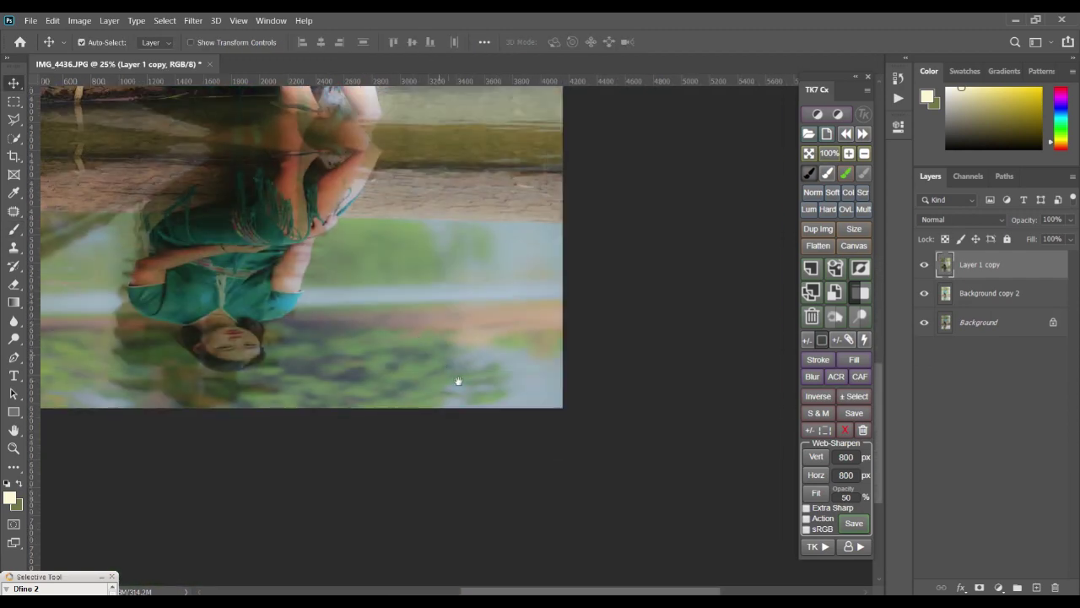
click(14, 246)
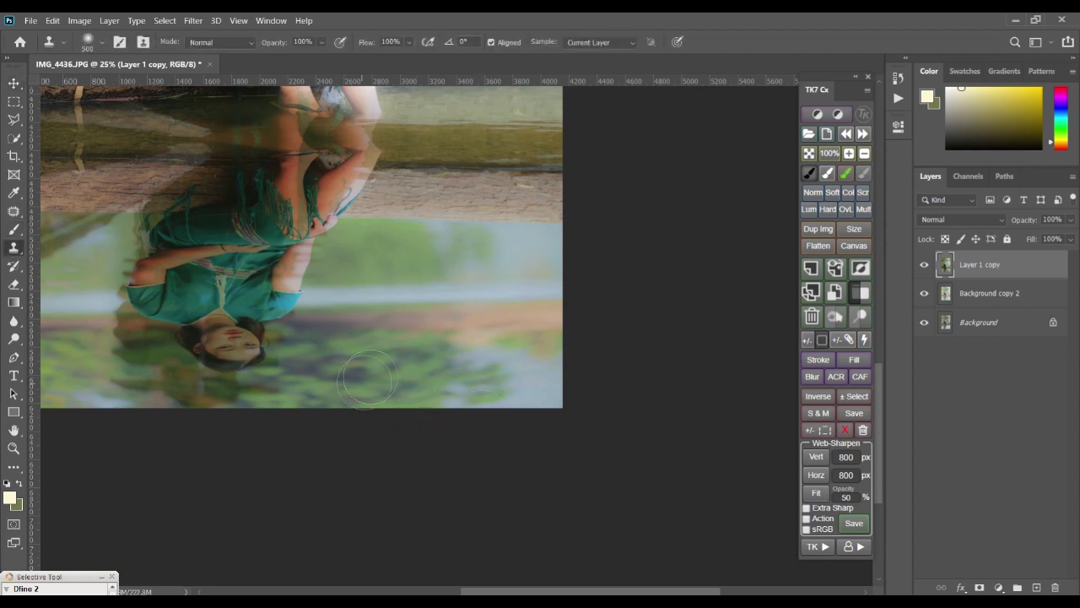
key(bracketright)
alt+click(380, 362)
mouse_move(455, 365)
mouse_down()
mouse_move(489, 365)
mouse_move(489, 400)
mouse_move(499, 399)
mouse_move(455, 378)
mouse_move(547, 381)
mouse_up()
- Clone the soft green reflection over the pale water beside the reflected figure, just below the log's reflection
click(400, 280)
mouse_move(384, 265)
mouse_down()
mouse_move(530, 241)
mouse_move(434, 232)
mouse_up()
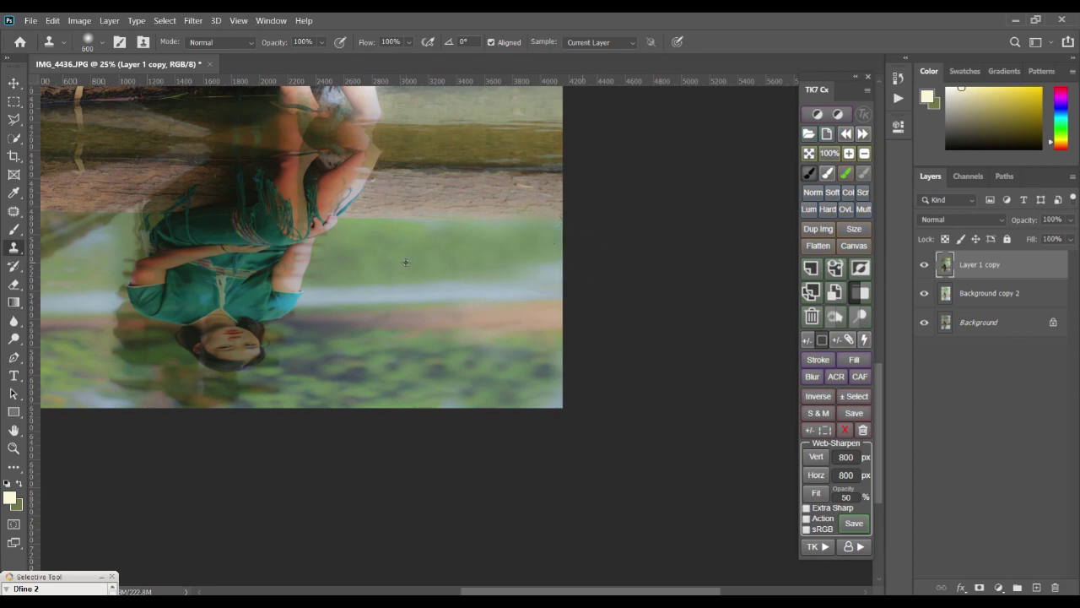
drag(469, 340, 632, 357)
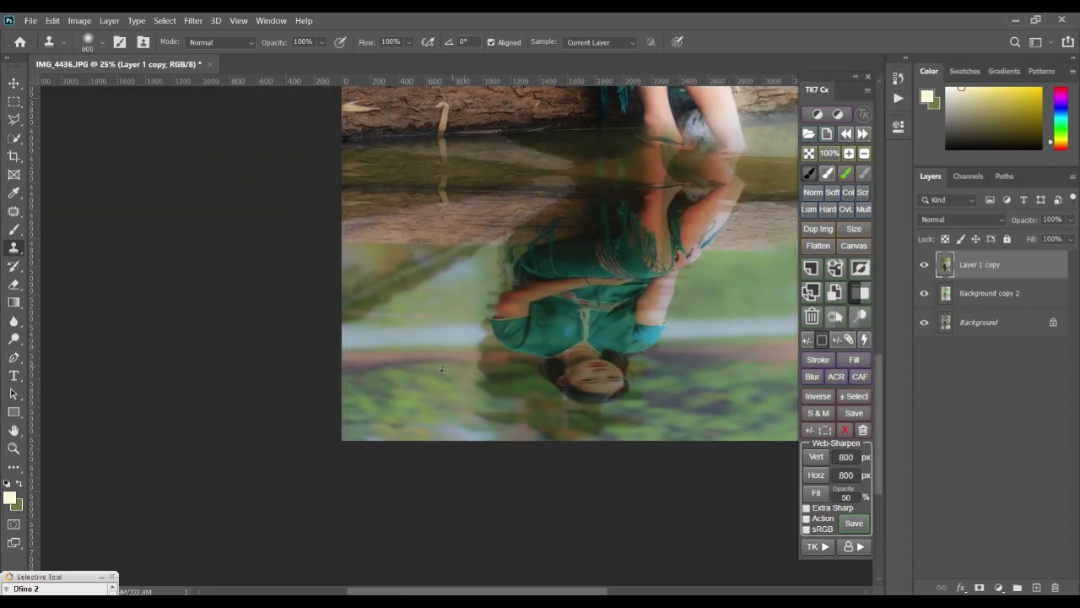
key(ctrl+minus)
key(ctrl+minus)
key(alt+space)
click(685, 331)
key(Escape)
key(v)
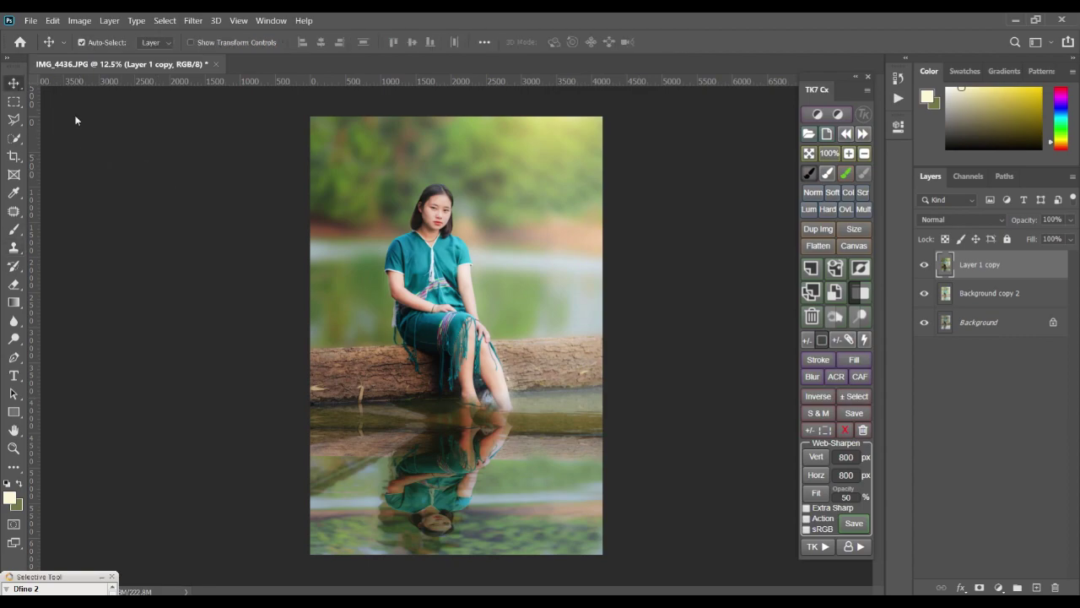
- Inspect the skin on the woman's face and duplicate the Layer 1 copy layer
scroll(460, 275, up, 4)
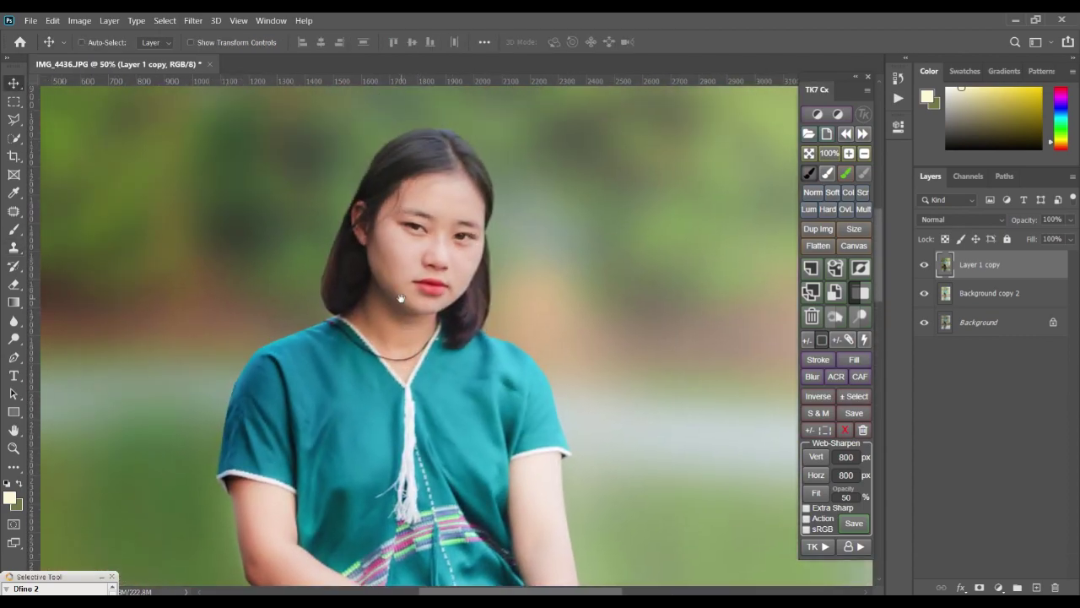
scroll(404, 303, down, 4)
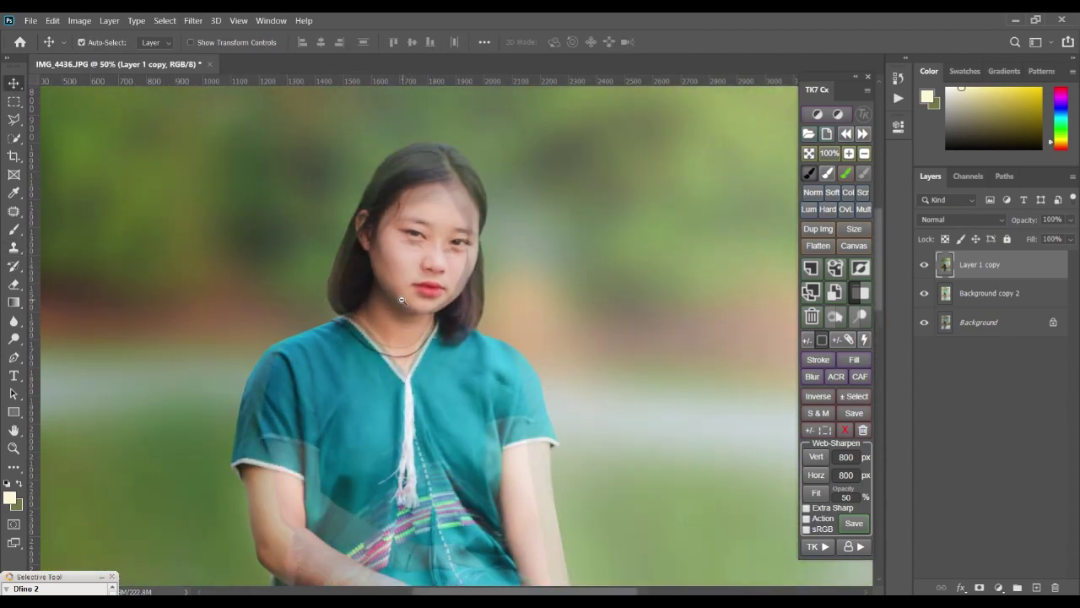
scroll(406, 260, up, 4)
scroll(407, 260, up, 3)
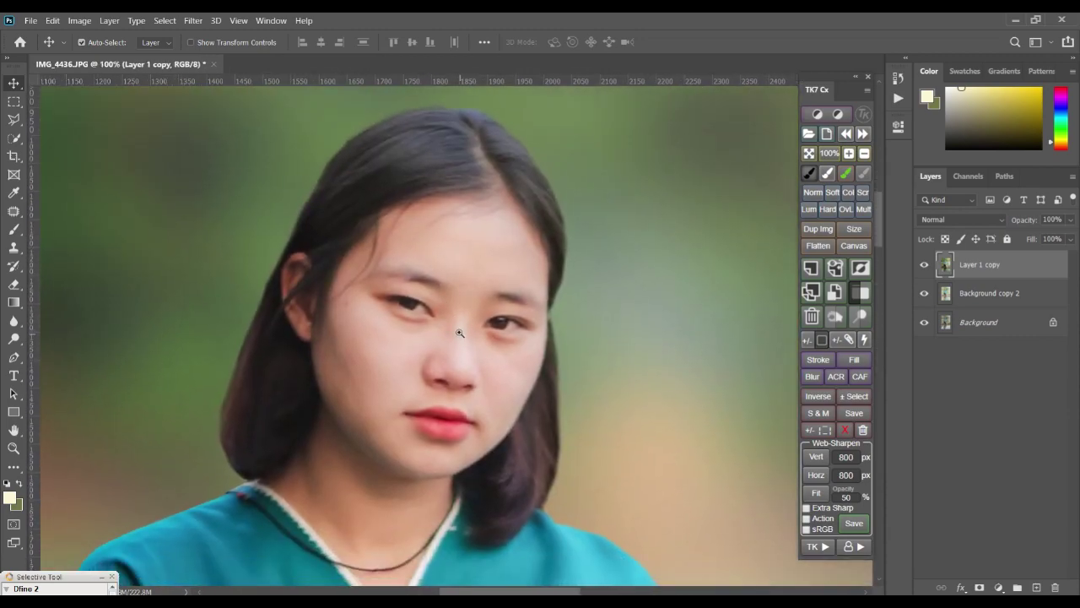
ctrl+click(460, 332)
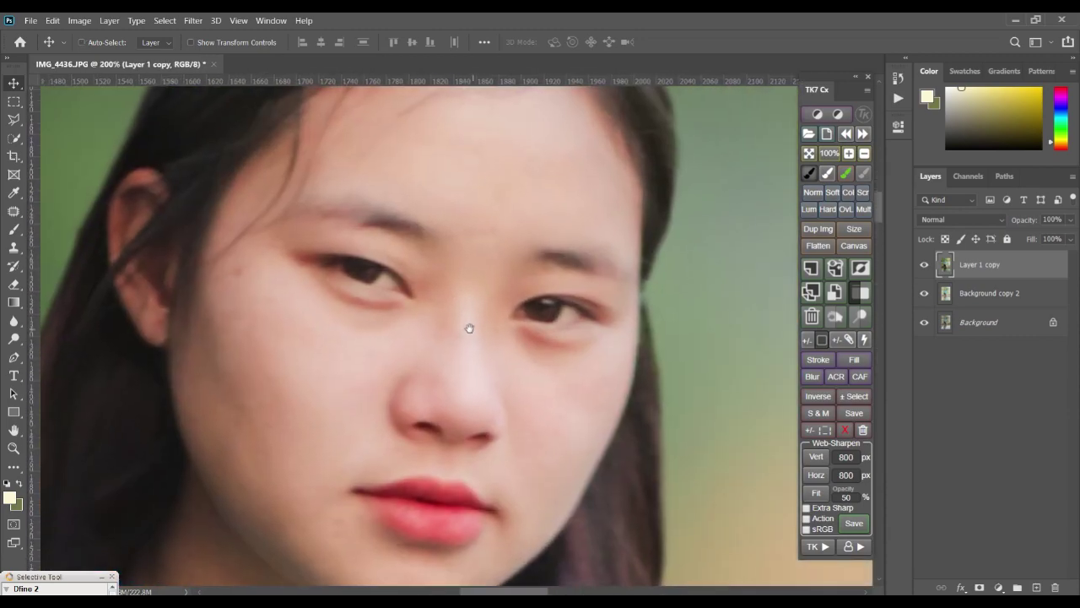
ctrl+alt+click(468, 326)
ctrl+click(469, 328)
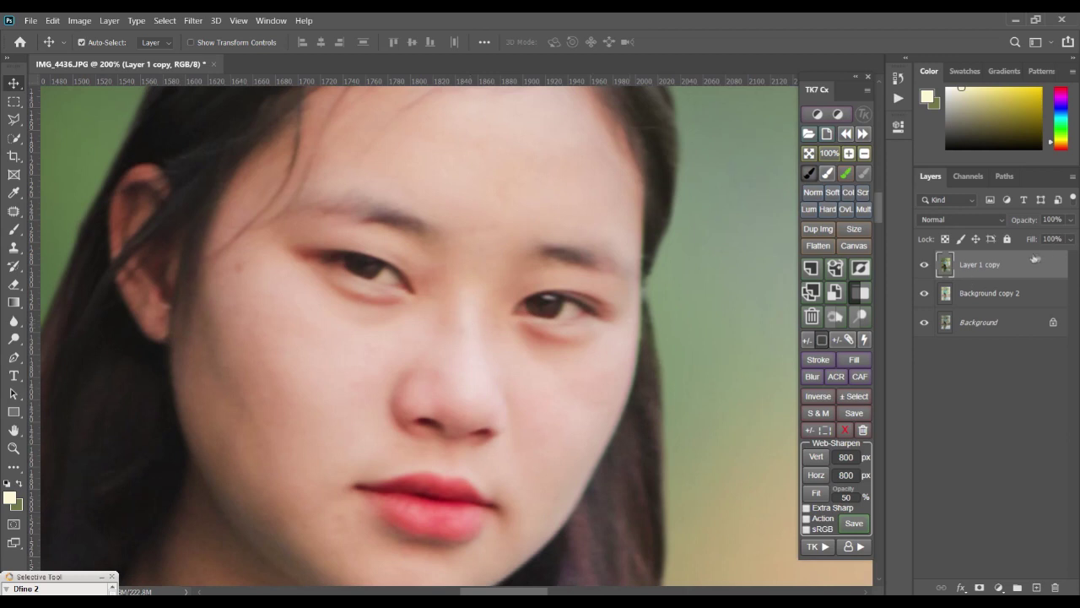
drag(1021, 268, 1038, 587)
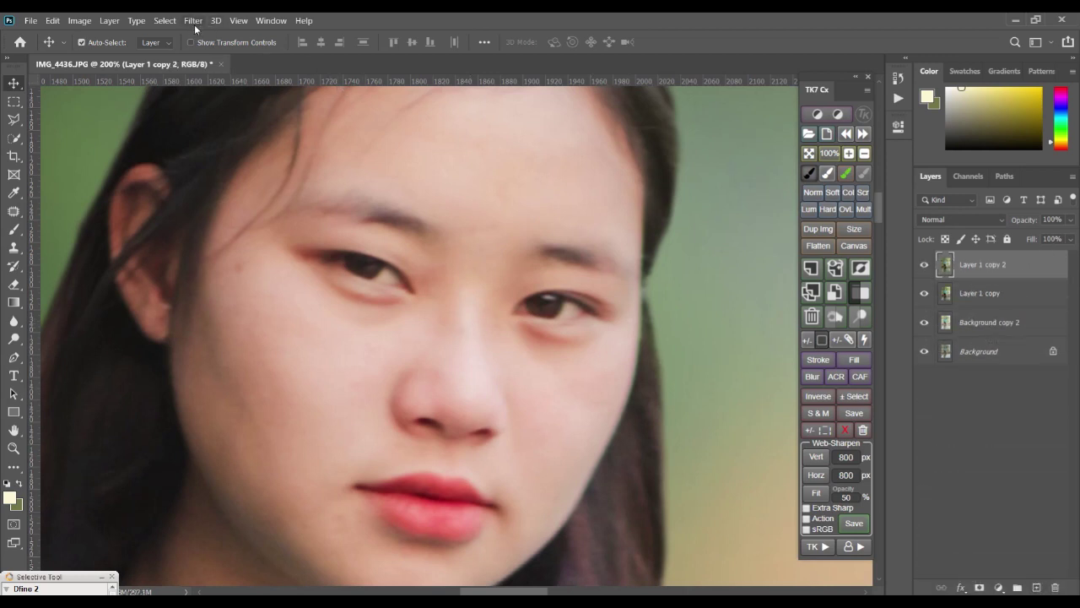
- Smooth the skin on Layer 1 copy 2 with the Imagenomic Portraiture filter using the Smoothing: High preset
click(195, 25)
mouse_move(253, 305)
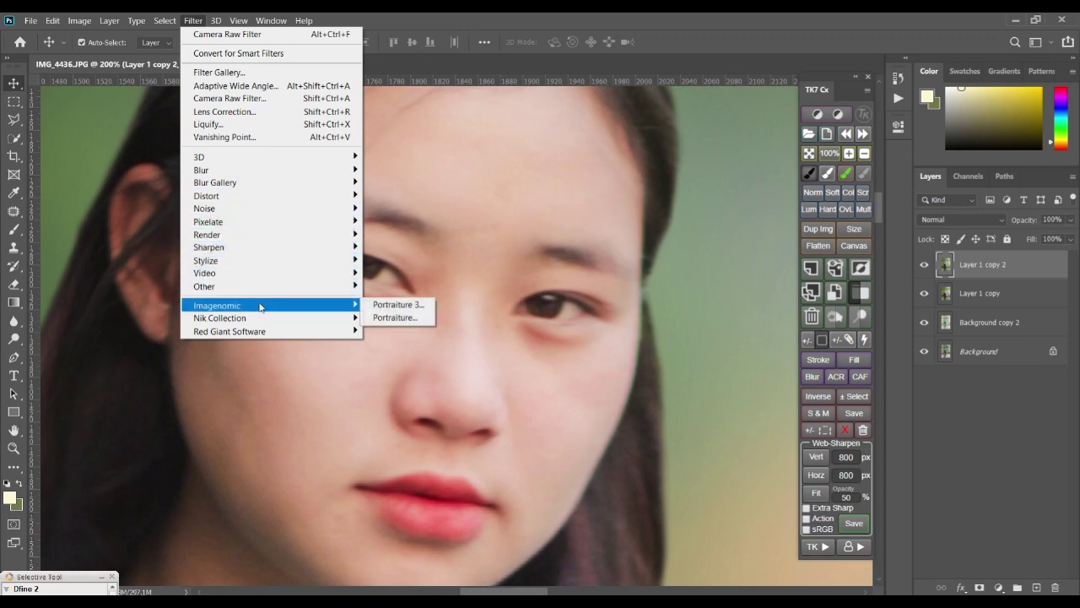
click(384, 317)
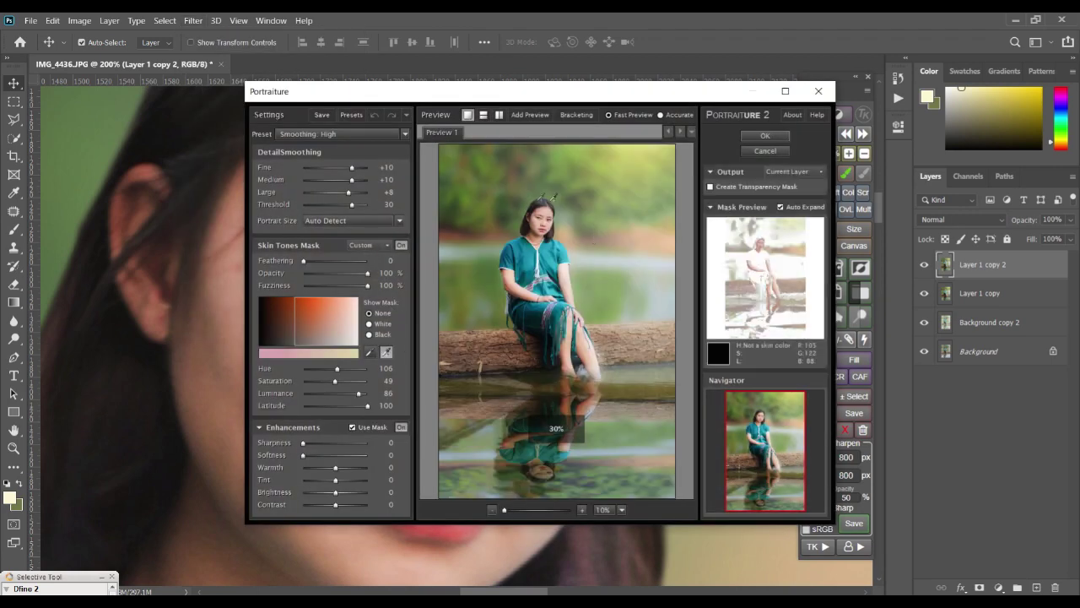
scroll(554, 197, up, 5)
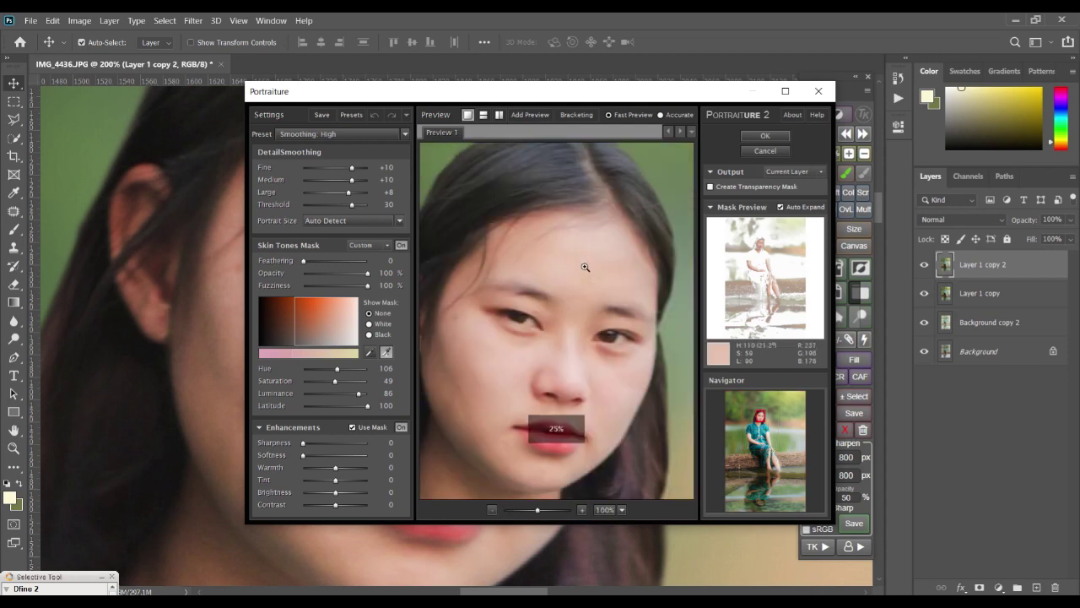
click(584, 255)
click(762, 138)
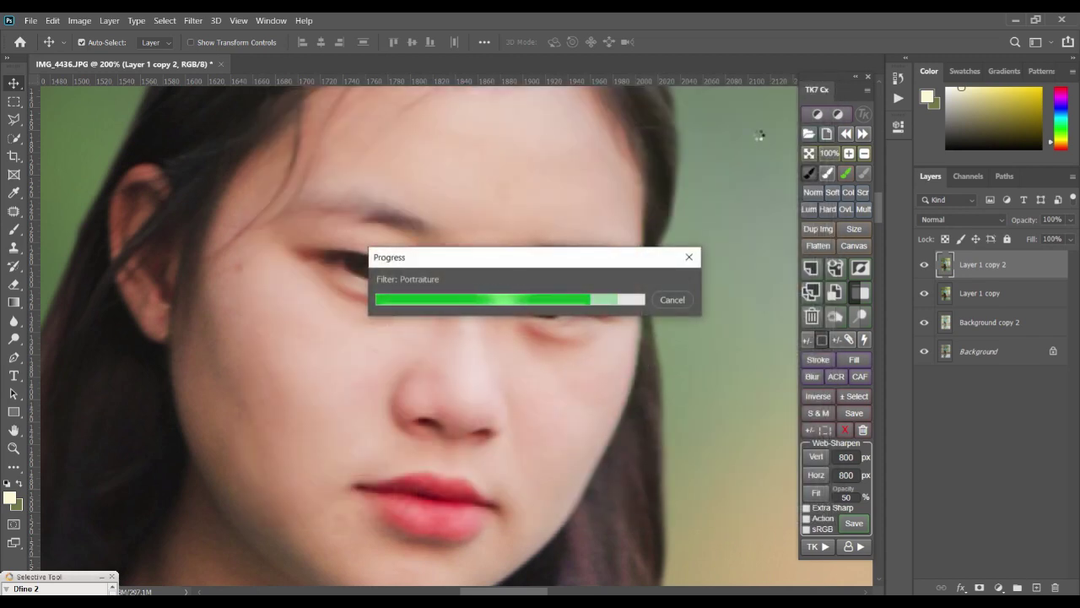
- Compare the woman's skin before and after smoothing by toggling Layer 1 copy 2, both close up and at full-figure distance
alt+click(556, 224)
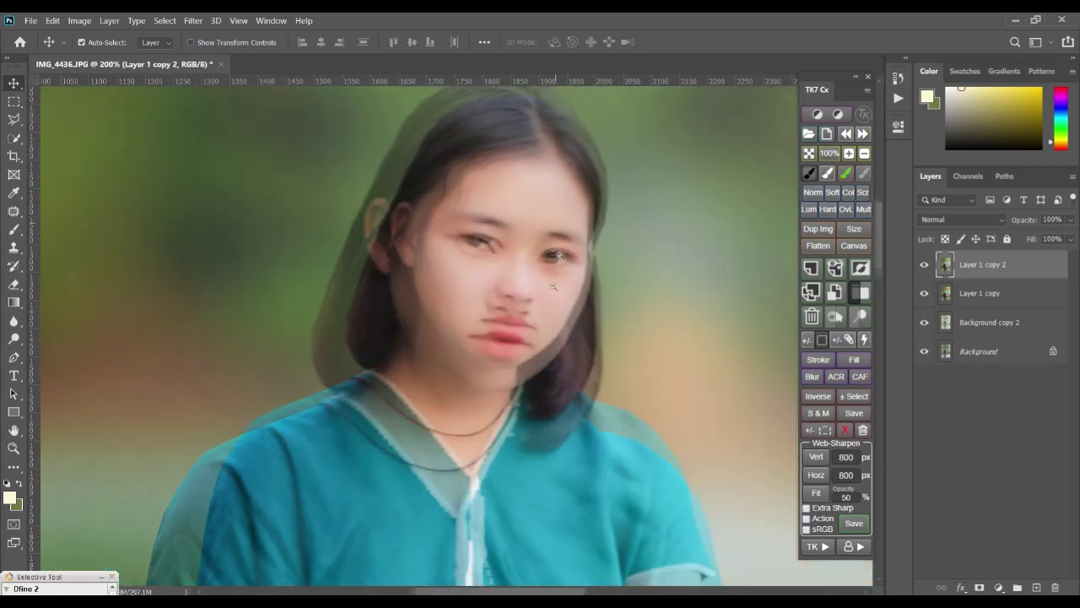
scroll(552, 287, down, 3)
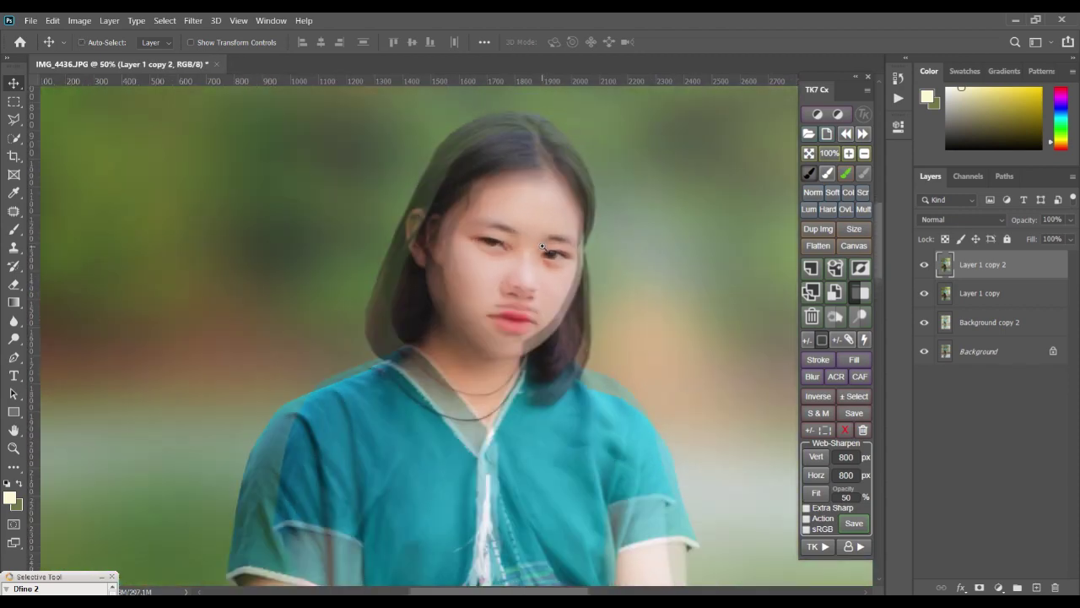
scroll(543, 245, up, 4)
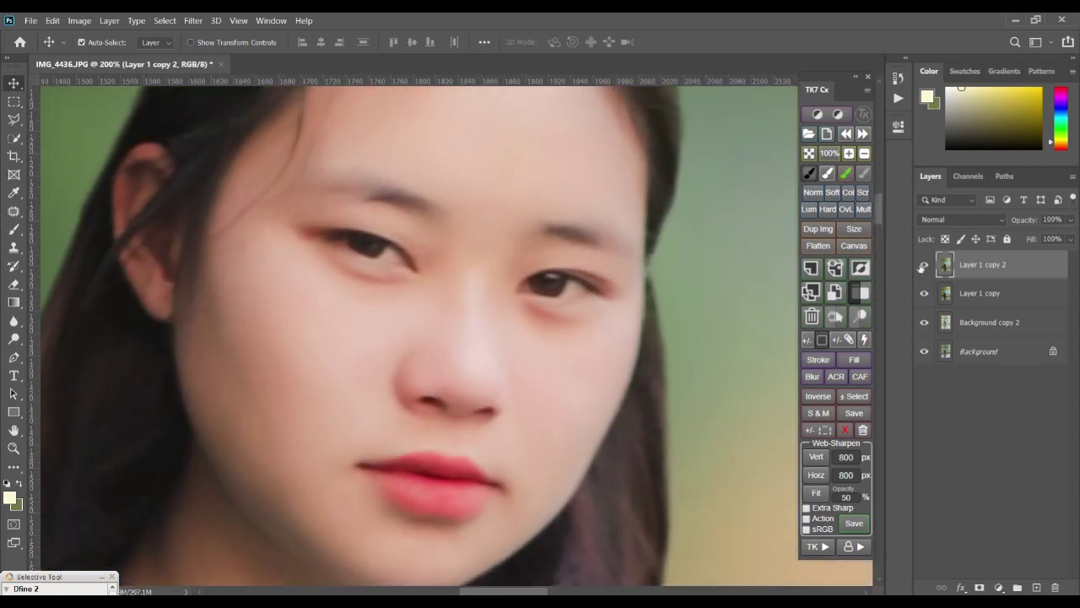
click(924, 266)
click(924, 266)
click(924, 267)
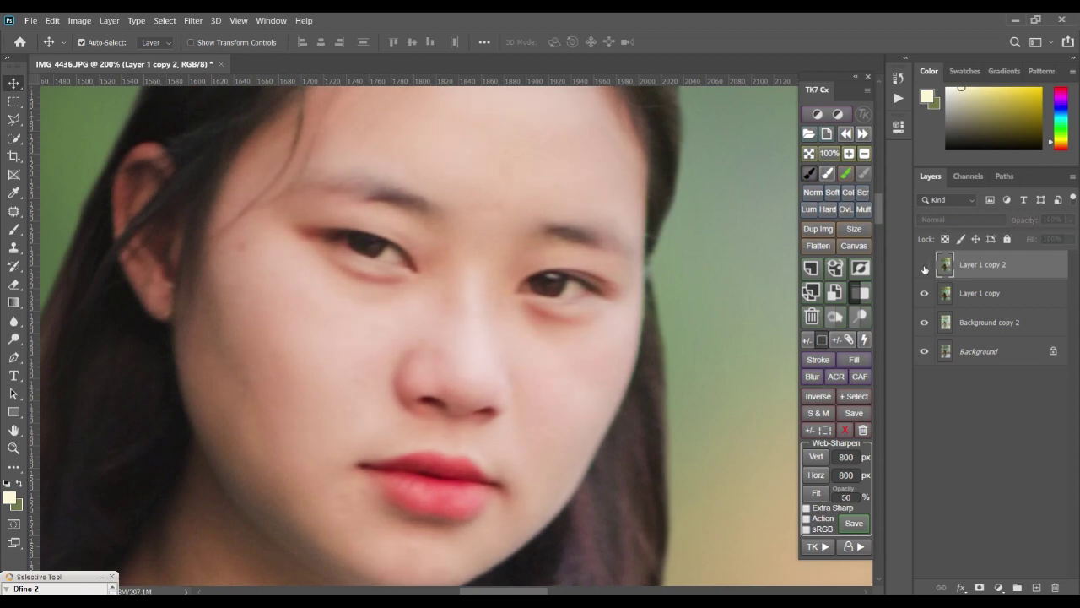
scroll(537, 281, down, 5)
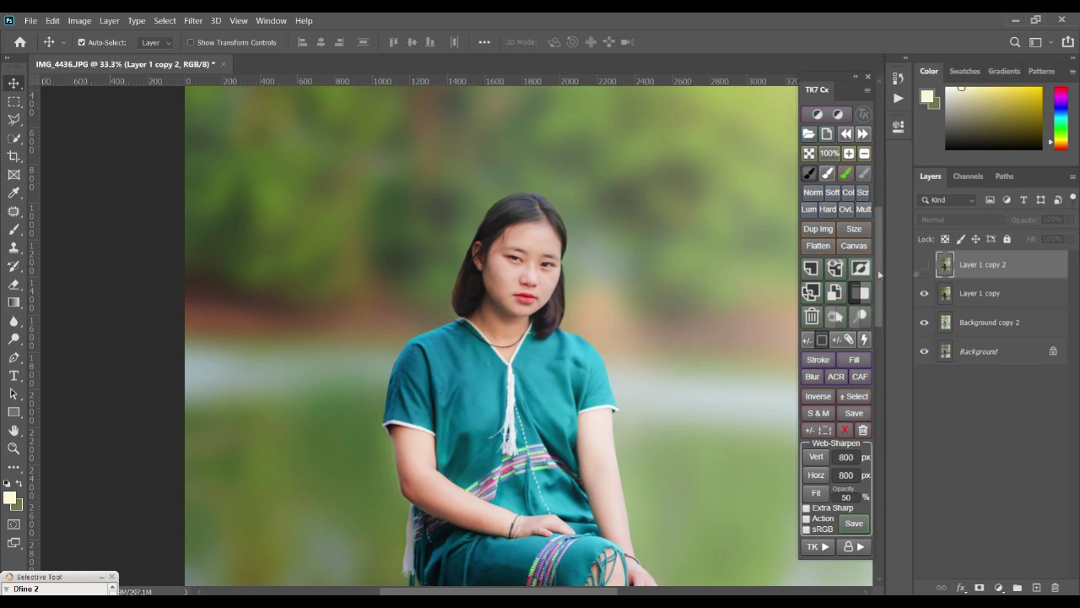
click(924, 267)
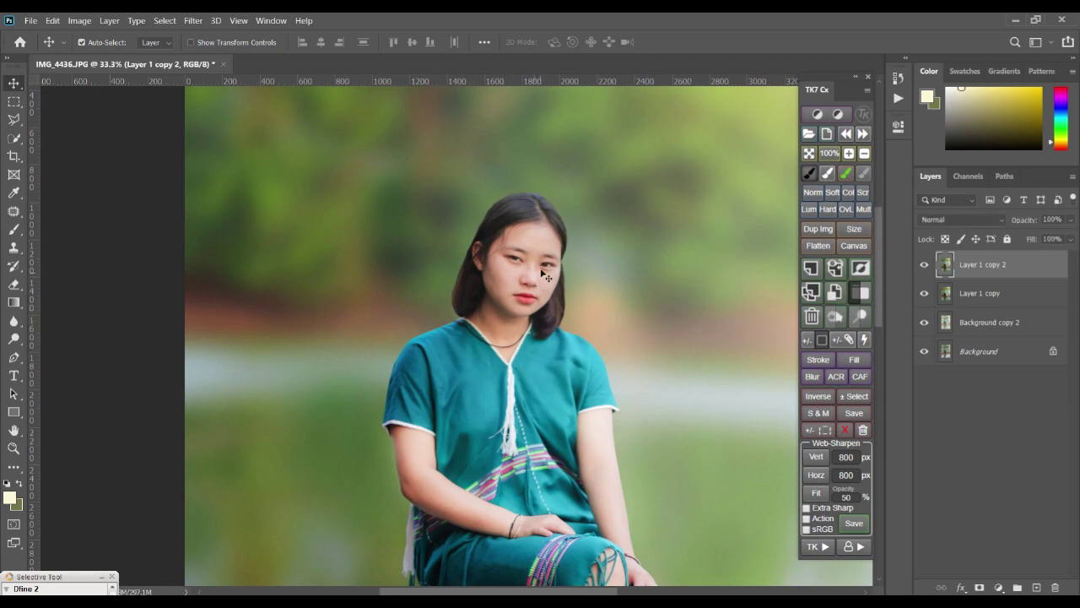
scroll(518, 327, down, 1)
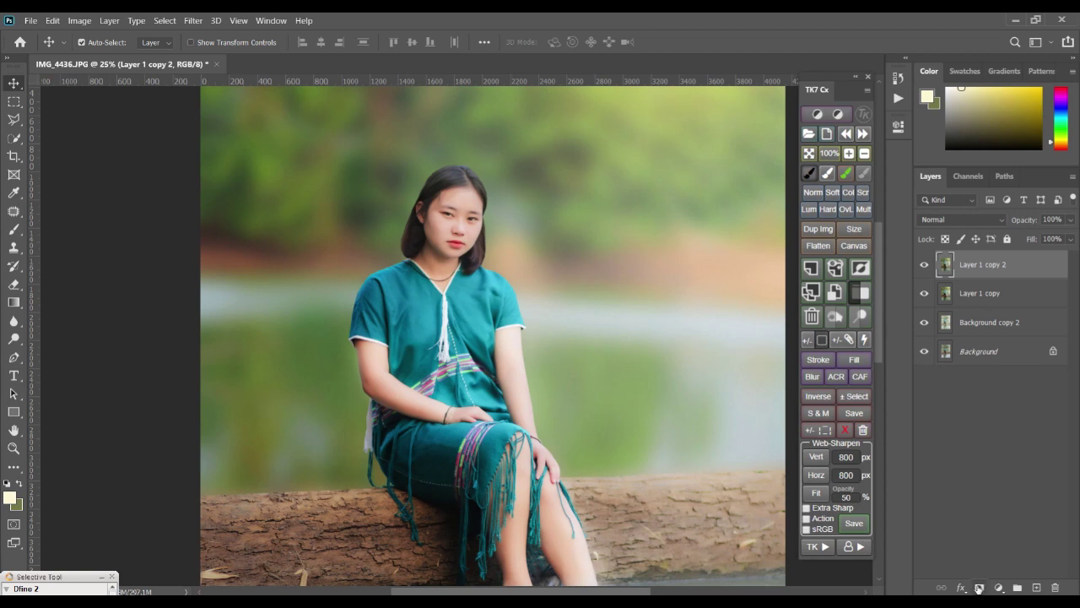
- Add a white layer mask to Layer 1 copy 2 and reduce the black brush to 250 px
click(978, 588)
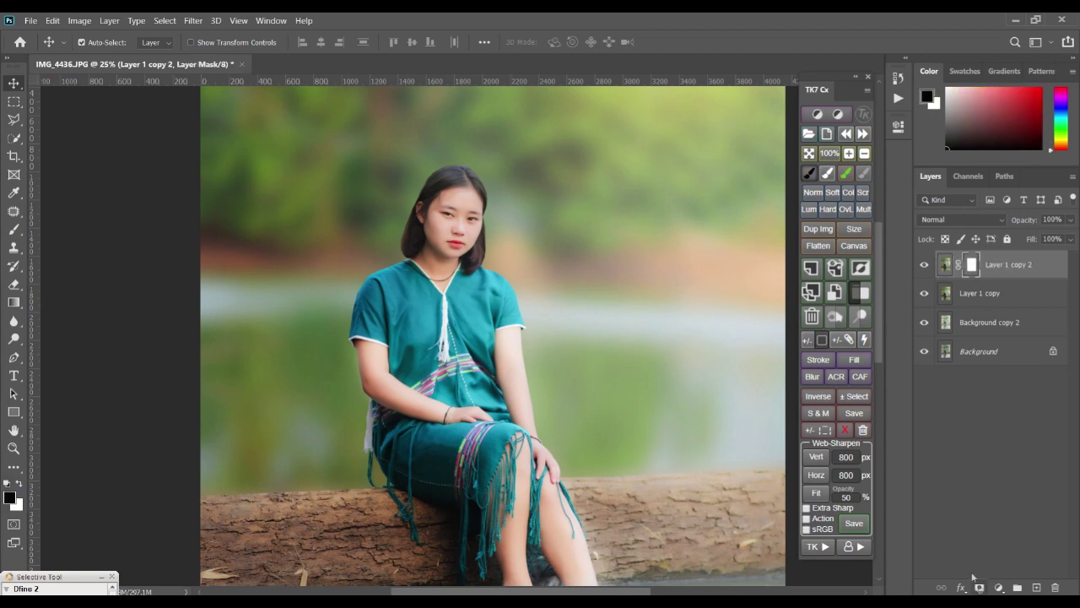
click(813, 177)
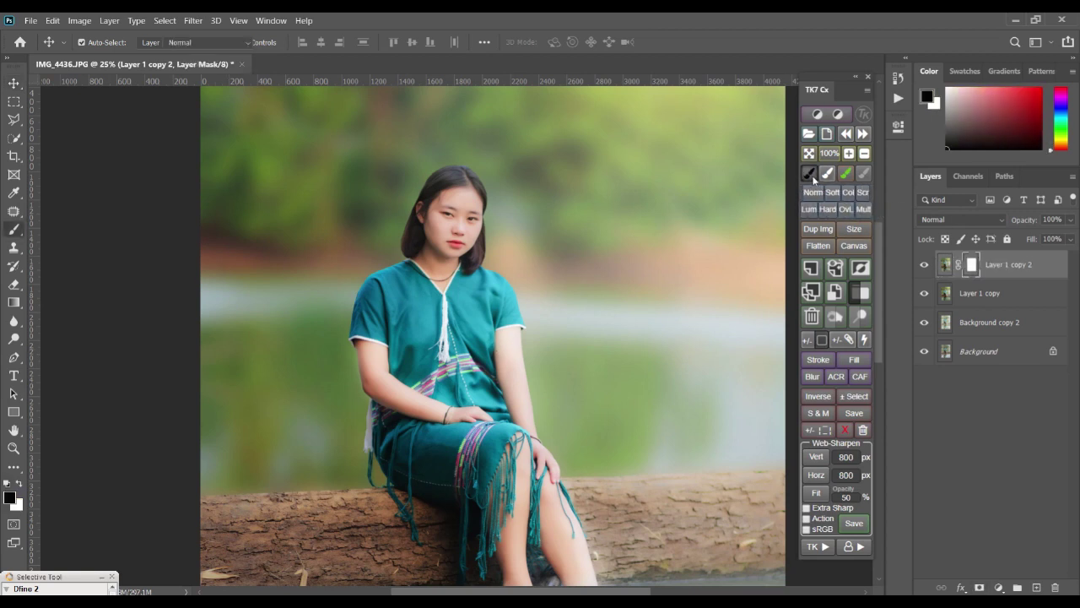
scroll(432, 211, up, 2)
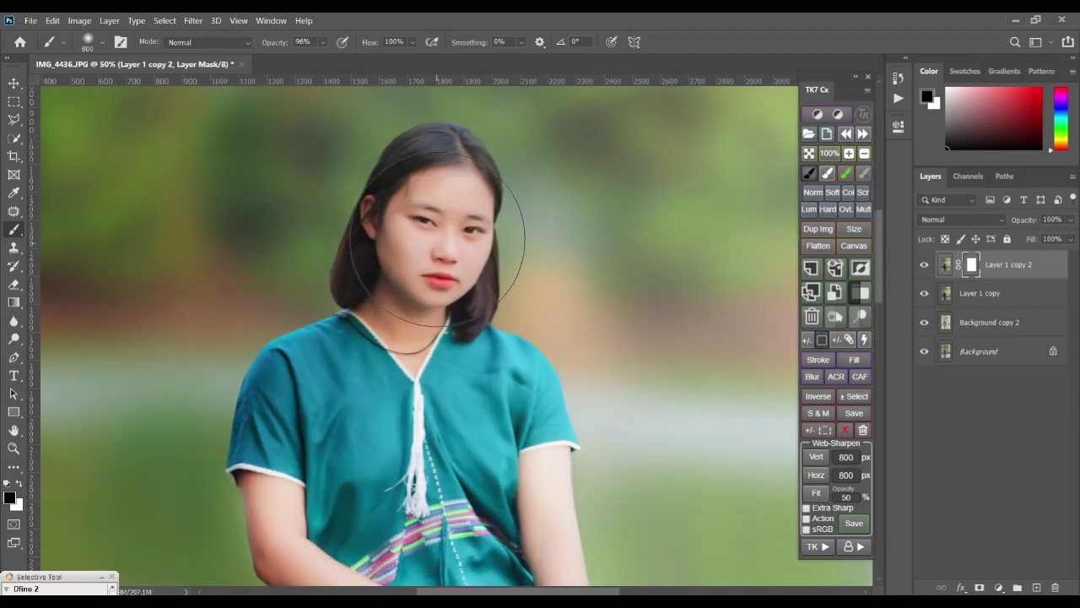
key(bracketleft)
key(bracketleft)
key(bracketleft)
key(bracketleft)
key(bracketleft)
key(bracketleft)
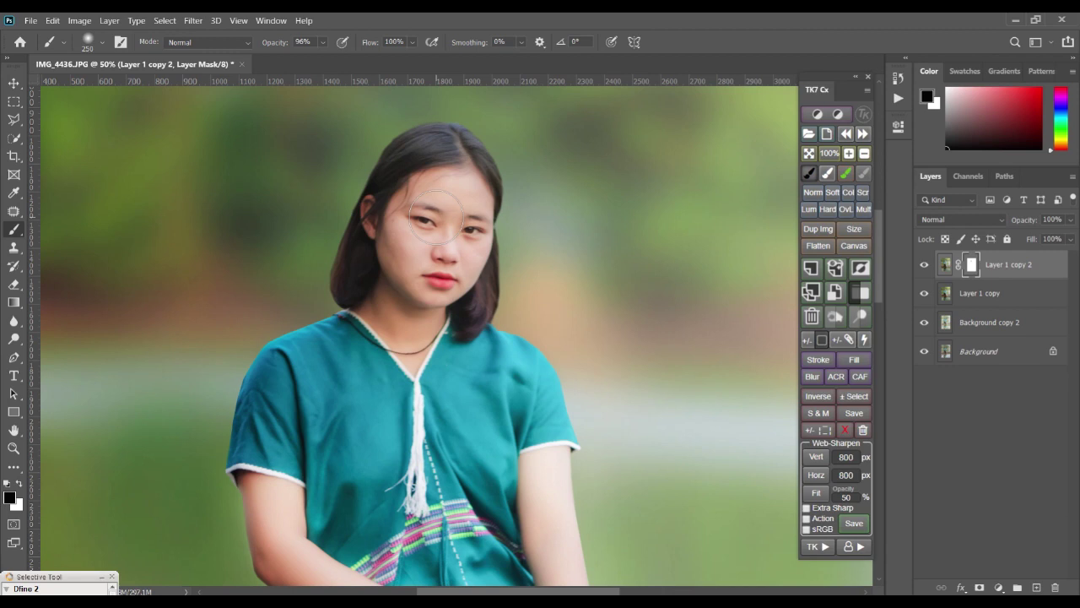
- Undo the white mask, add a black mask to Layer 1 copy 2 instead, and choose the white brush
key(ctrl+z)
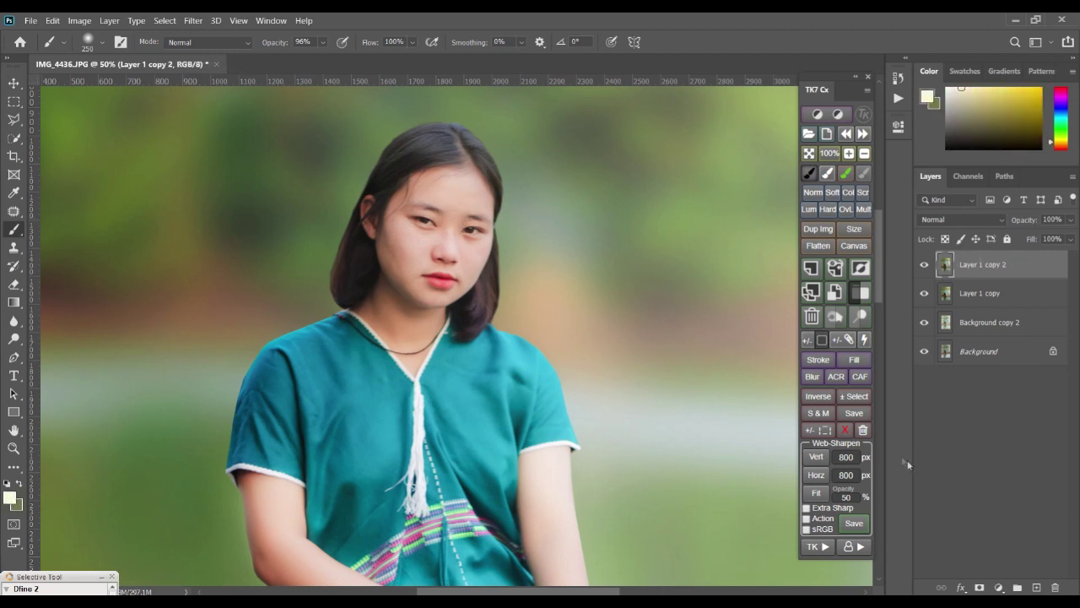
alt+click(977, 588)
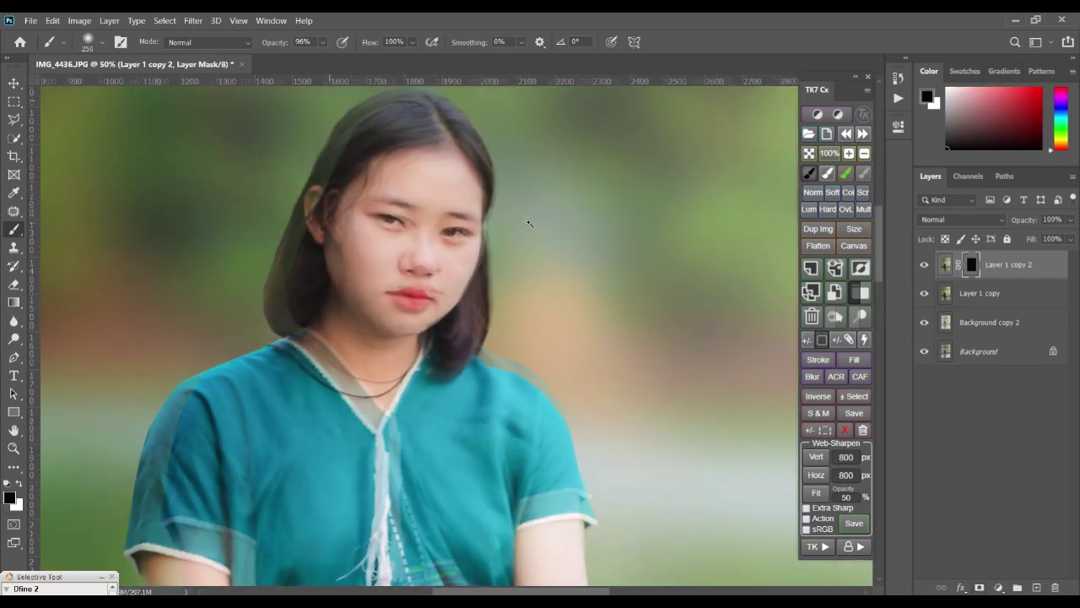
scroll(603, 301, up, 1)
click(828, 176)
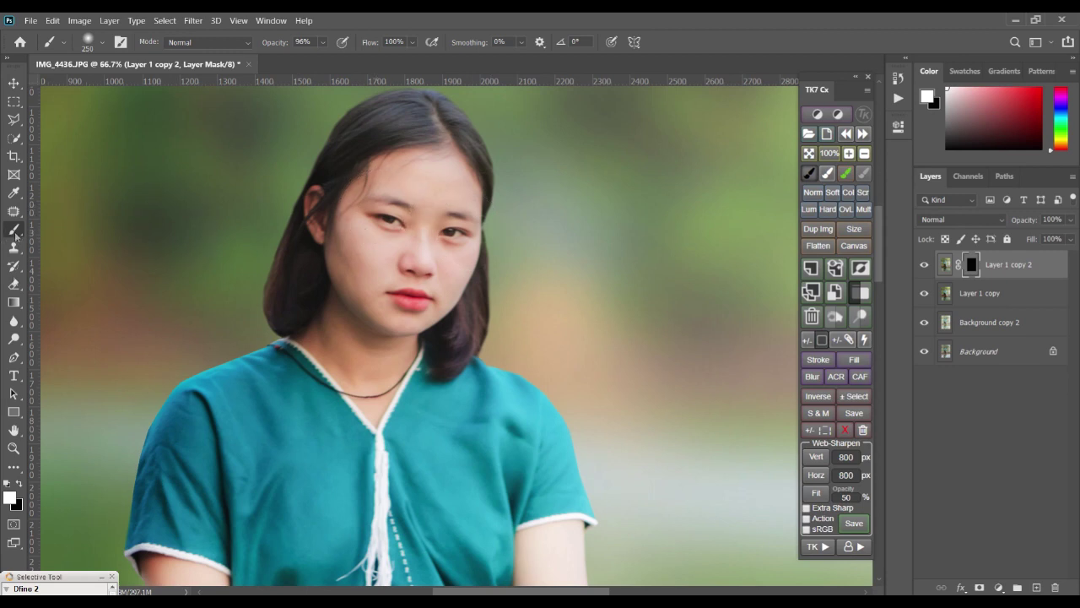
- Paint white on the Layer 1 copy 2 mask over the woman's face, arms and legs to reveal the skin smoothing
mouse_move(427, 288)
mouse_down()
mouse_move(379, 347)
mouse_move(379, 251)
mouse_move(442, 217)
mouse_move(380, 346)
mouse_move(448, 174)
mouse_move(450, 128)
mouse_up()
mouse_move(274, 274)
mouse_down()
mouse_move(303, 381)
mouse_move(476, 430)
mouse_move(259, 283)
mouse_move(389, 388)
mouse_move(541, 379)
mouse_move(629, 248)
mouse_move(698, 434)
mouse_move(646, 297)
mouse_move(669, 430)
mouse_move(554, 279)
mouse_up()
drag(598, 349, 657, 403)
drag(581, 465, 531, 261)
mouse_move(537, 198)
mouse_down()
mouse_move(504, 439)
mouse_move(671, 497)
mouse_move(614, 405)
mouse_move(501, 492)
mouse_up()
drag(518, 432, 459, 348)
drag(627, 436, 648, 473)
drag(521, 301, 586, 488)
- Merge the masked Layer 1 copy 2 and Layer 1 copy into one layer
alt+click(573, 315)
alt+click(573, 316)
key(ctrl+minus)
key(ctrl+minus)
key(ctrl+minus)
key(ctrl+minus)
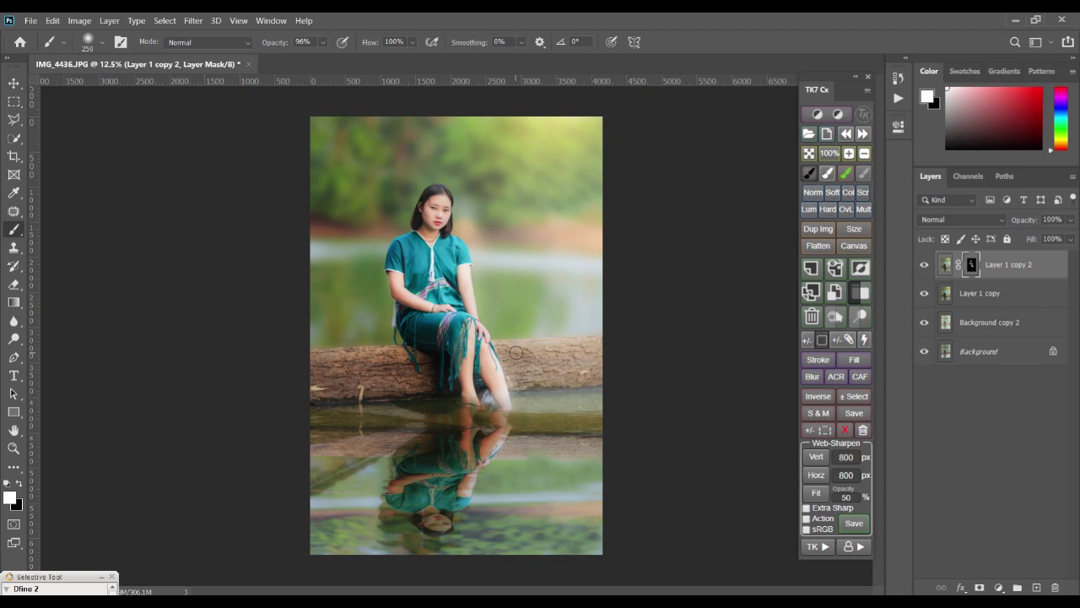
shift+click(980, 295)
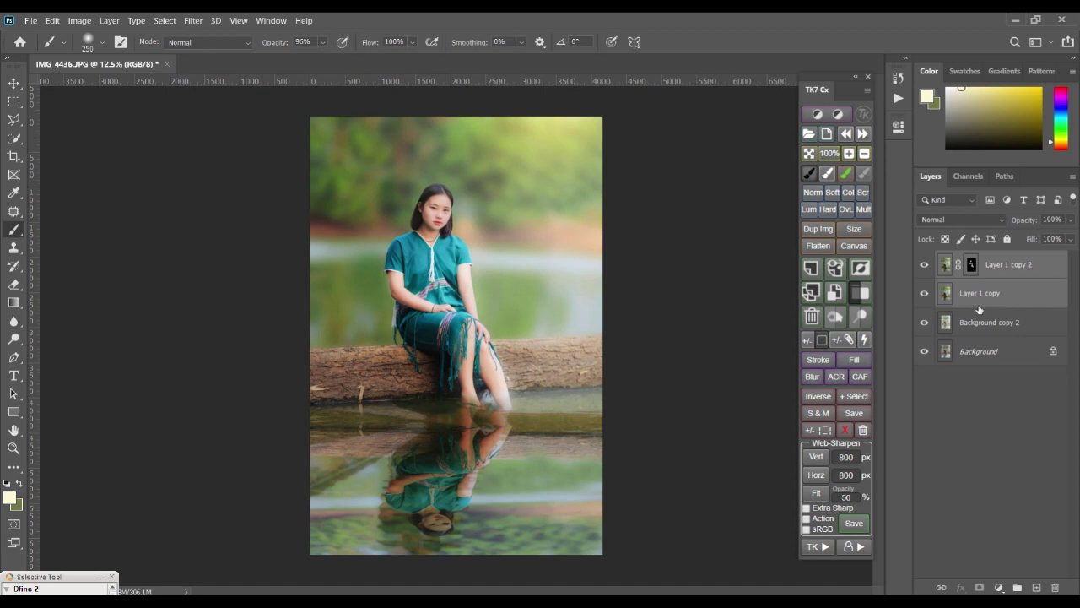
key(ctrl+e)
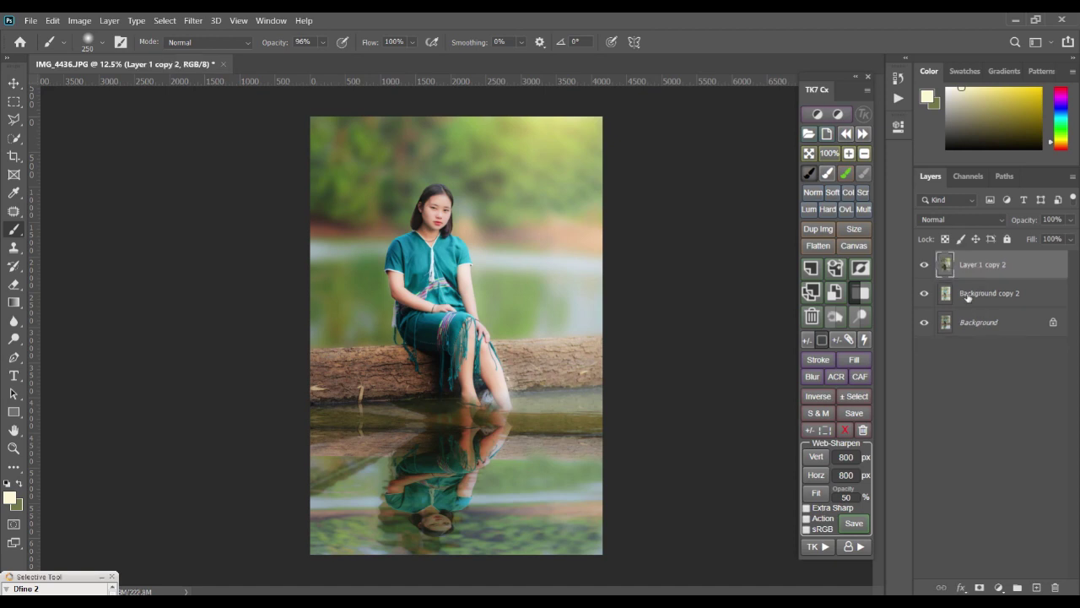
- Add a Selective Color adjustment layer with Blacks set to Cyan +1, Magenta +5 and Black +3
click(998, 587)
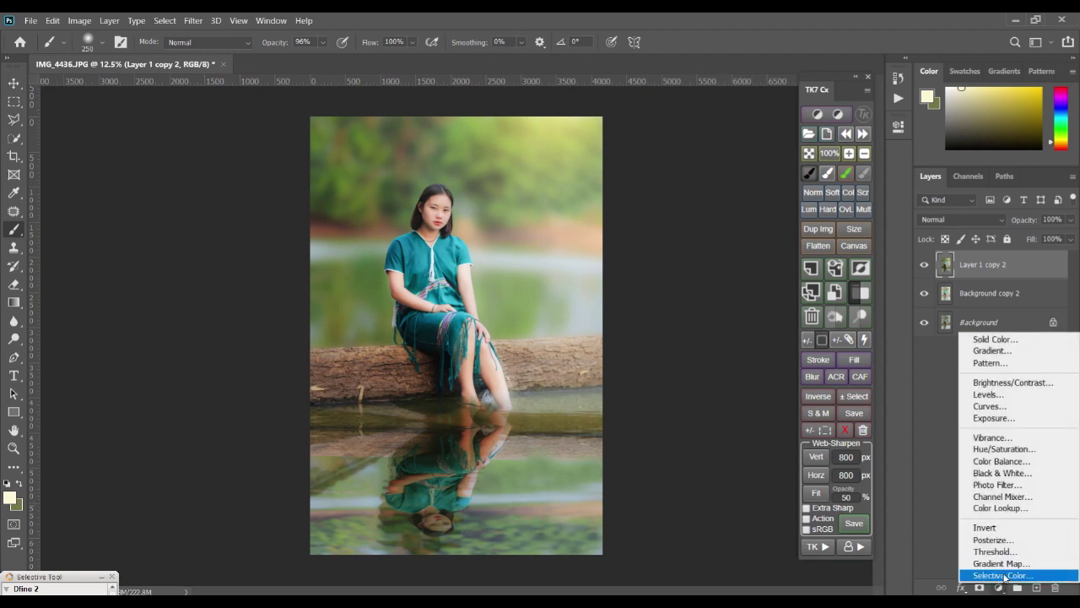
click(1003, 575)
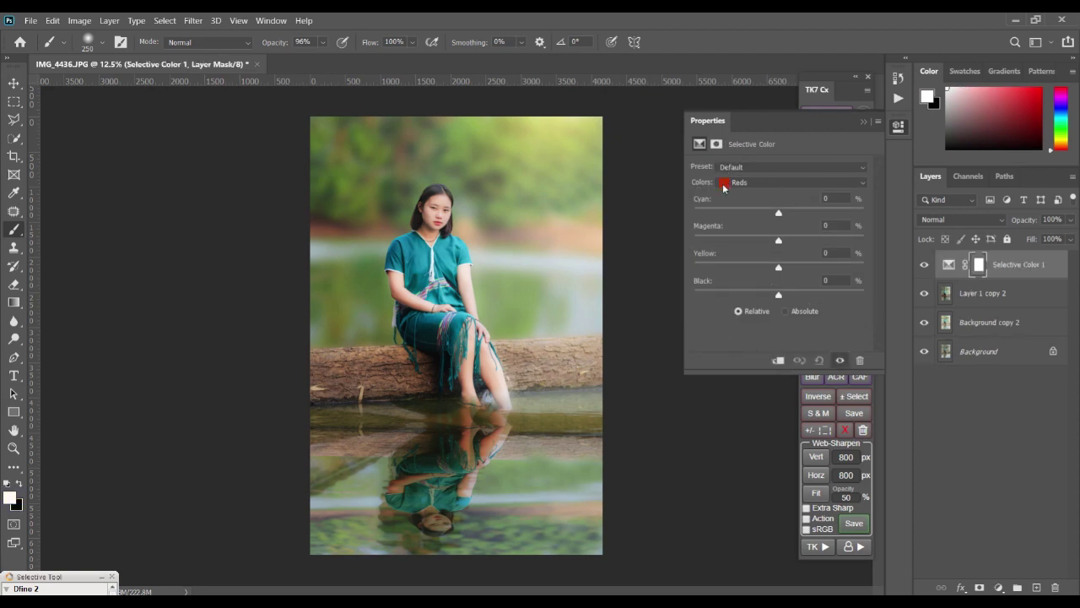
click(723, 184)
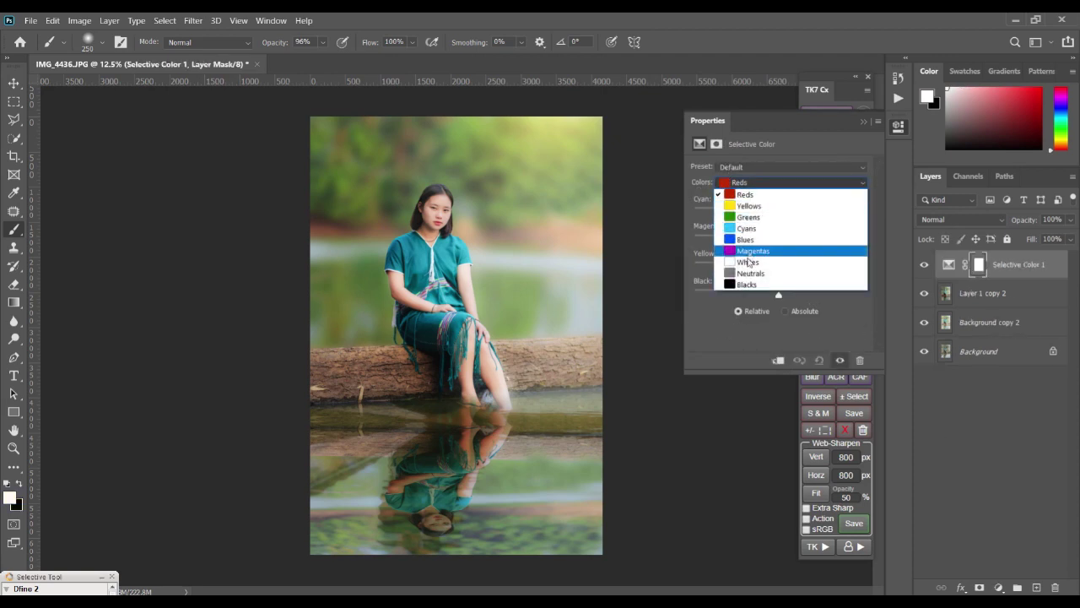
click(746, 283)
mouse_move(780, 218)
mouse_down()
mouse_move(767, 214)
mouse_move(783, 214)
mouse_up()
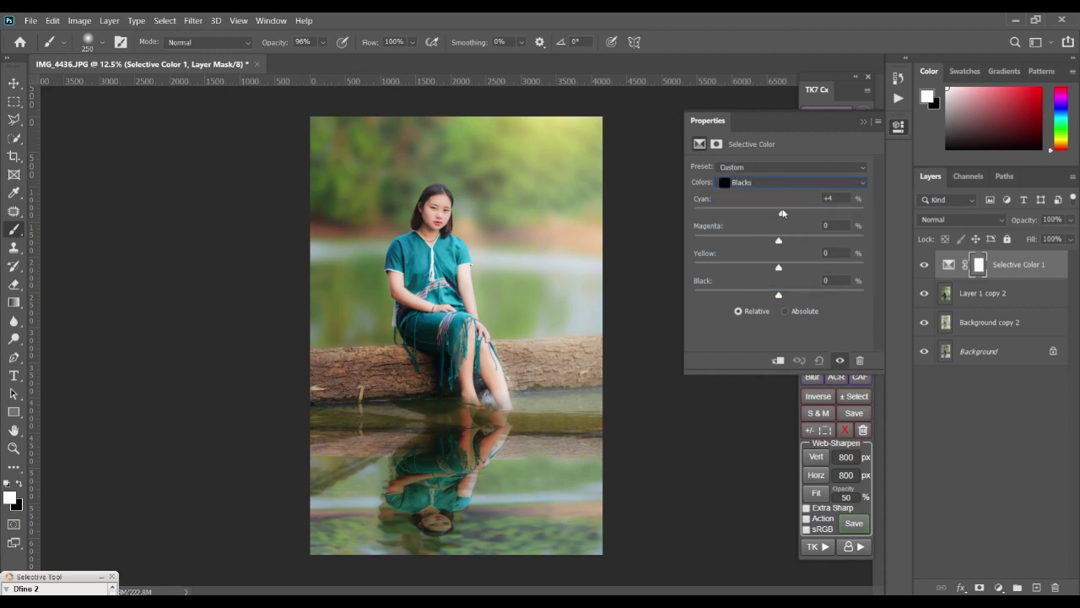
drag(778, 240, 782, 294)
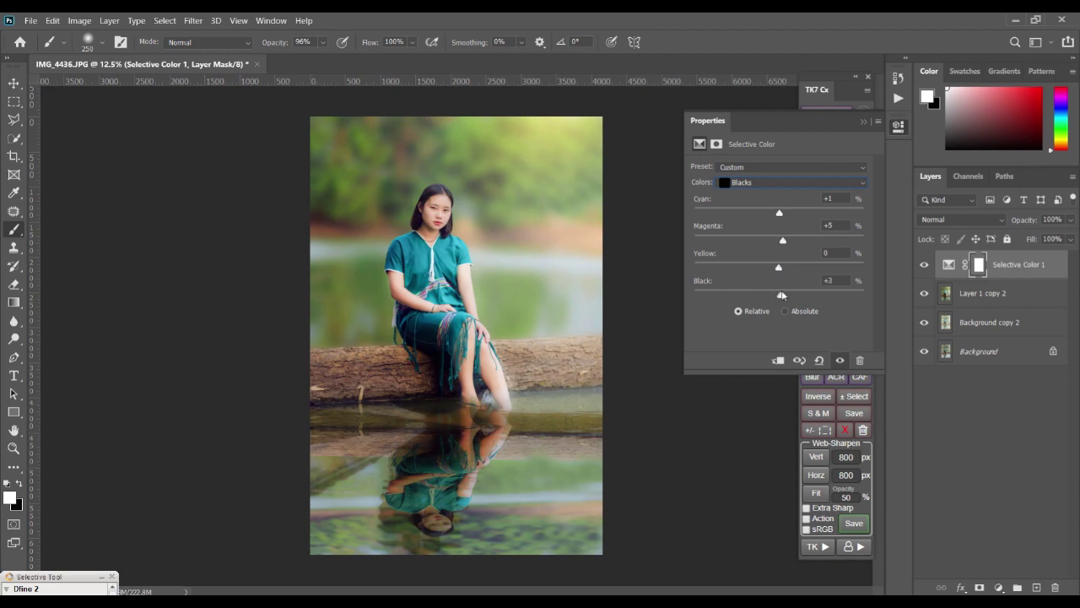
click(863, 122)
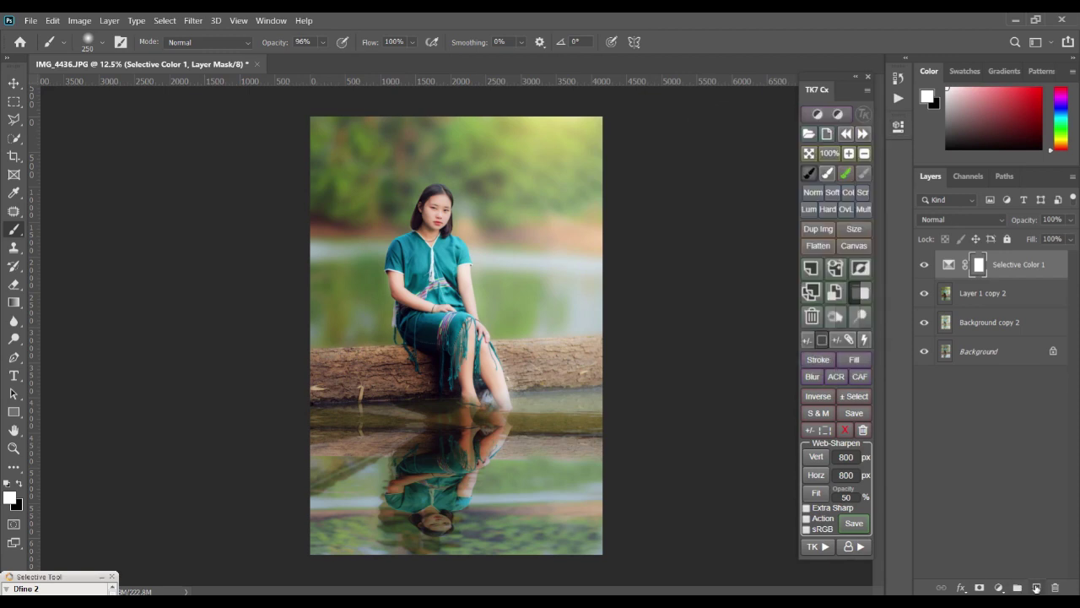
click(999, 587)
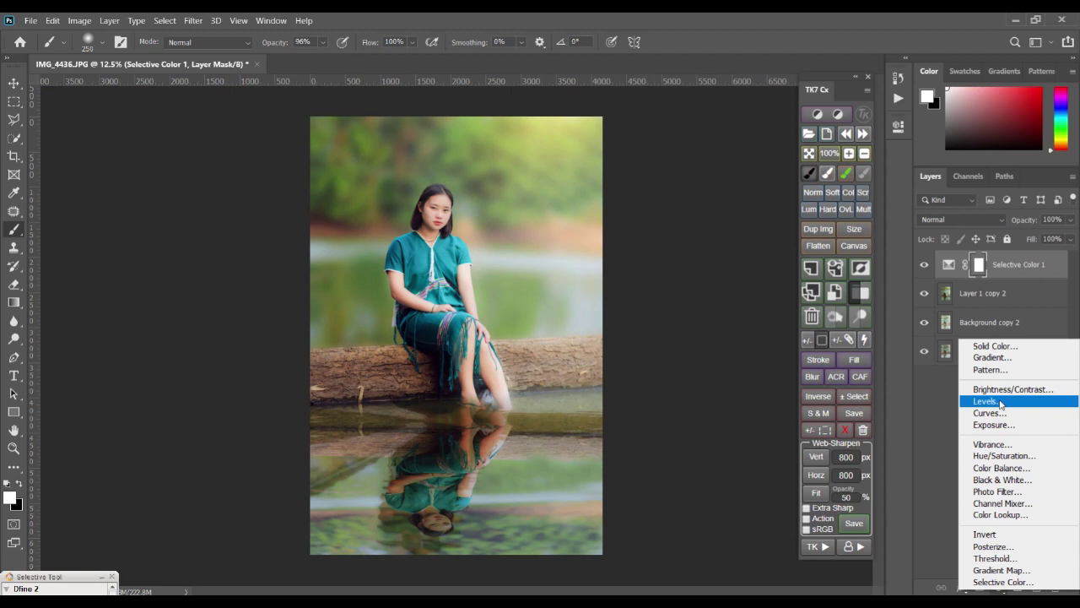
click(1000, 444)
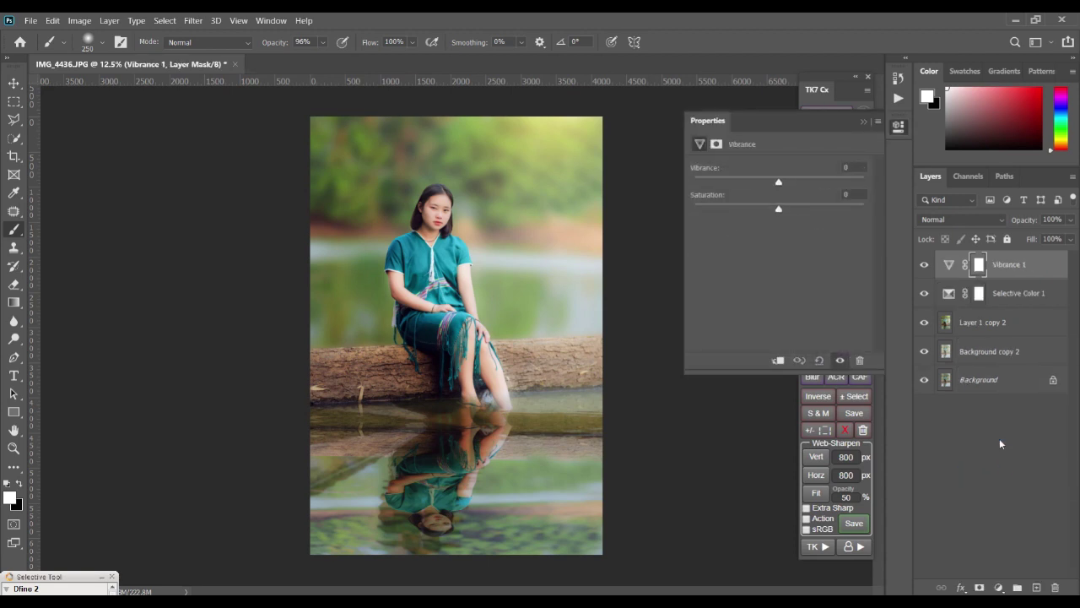
click(863, 122)
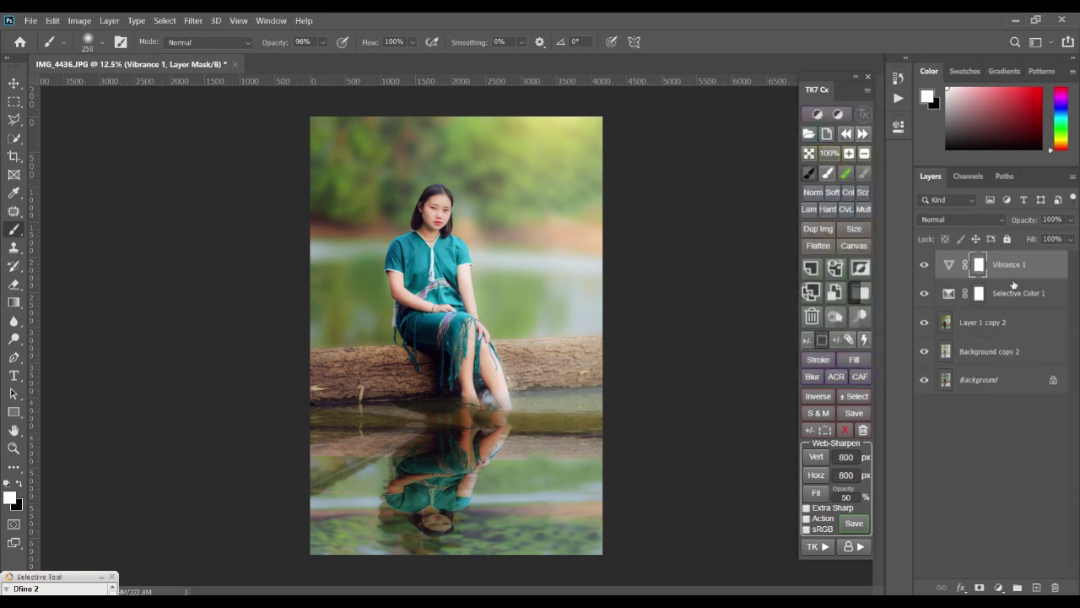
key(Delete)
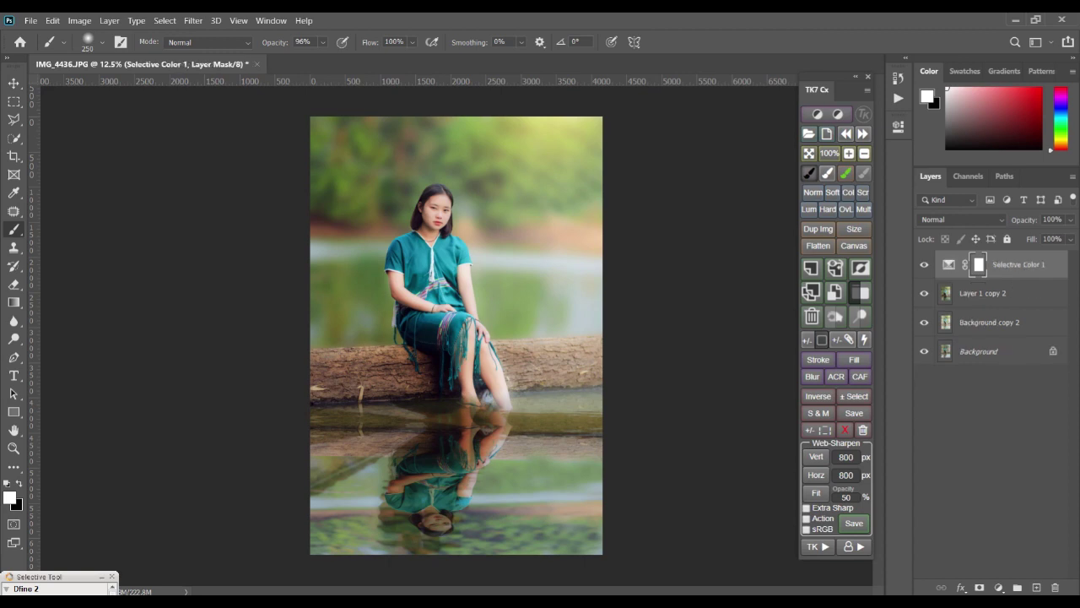
click(998, 588)
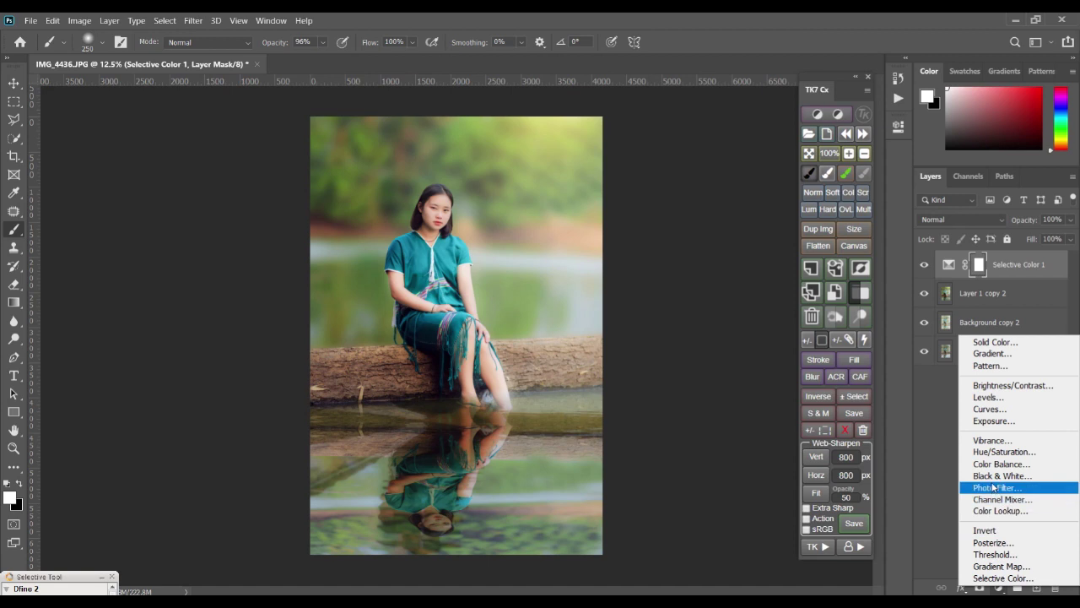
click(644, 406)
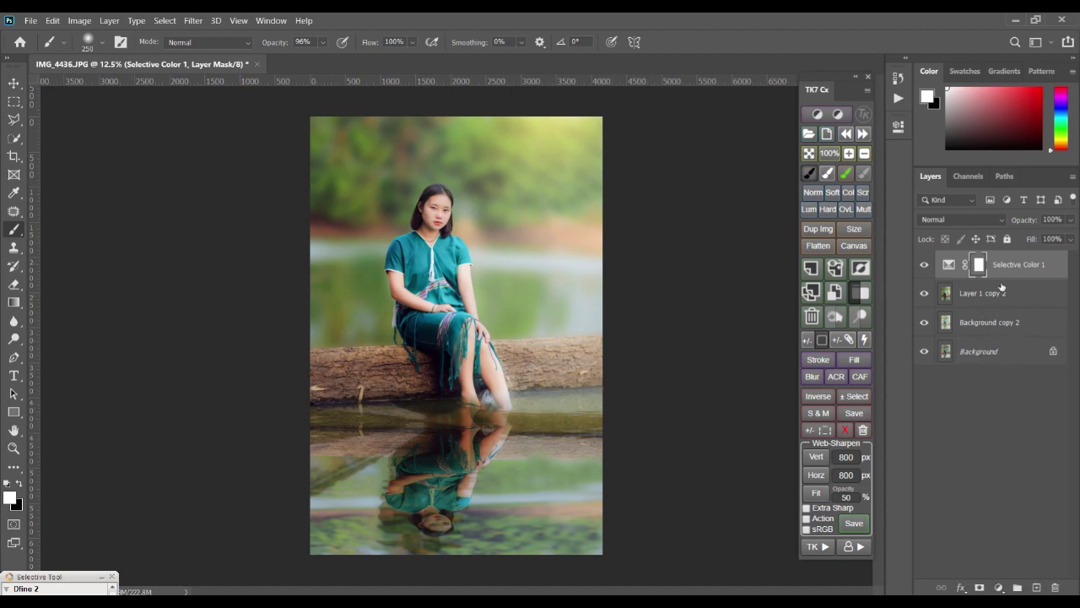
- Add a new layer and draw a linear black-to-transparent gradient from the photo's bottom edge up past the log
click(1037, 588)
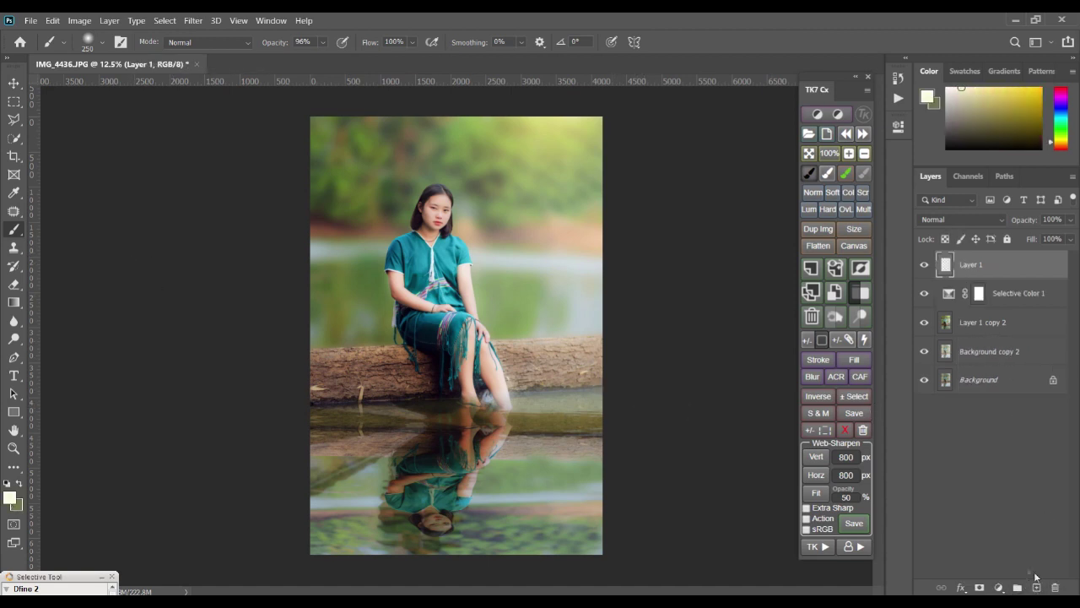
click(14, 302)
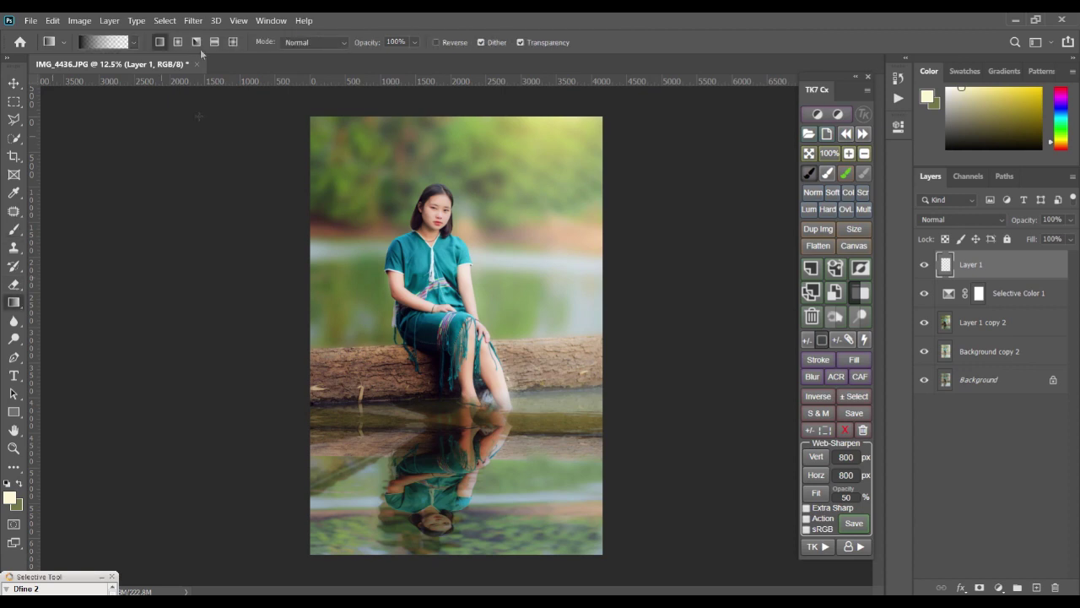
drag(495, 561, 495, 294)
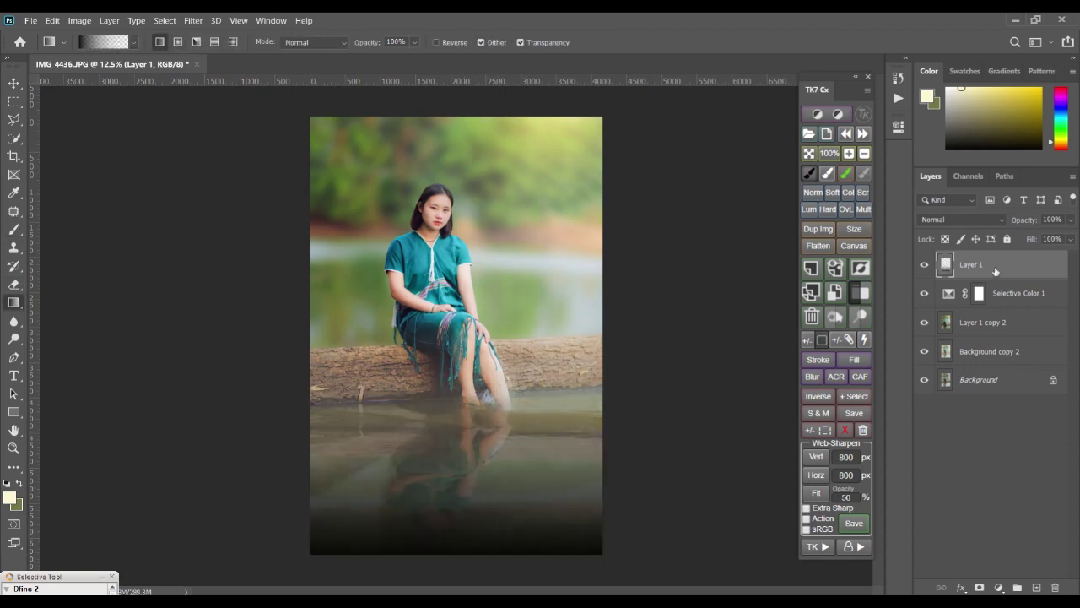
- Try the blend modes from Color Burn through Luminosity on the gradient Layer 1 and set it back to Normal
click(976, 221)
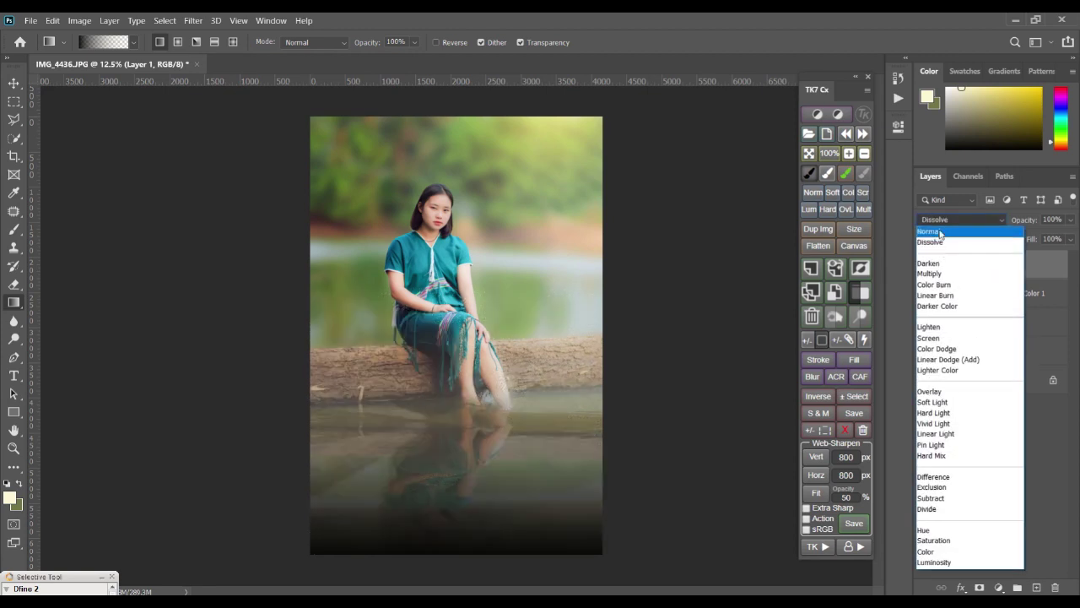
click(940, 232)
key(Down)
key(Down)
key(Down)
key(Down)
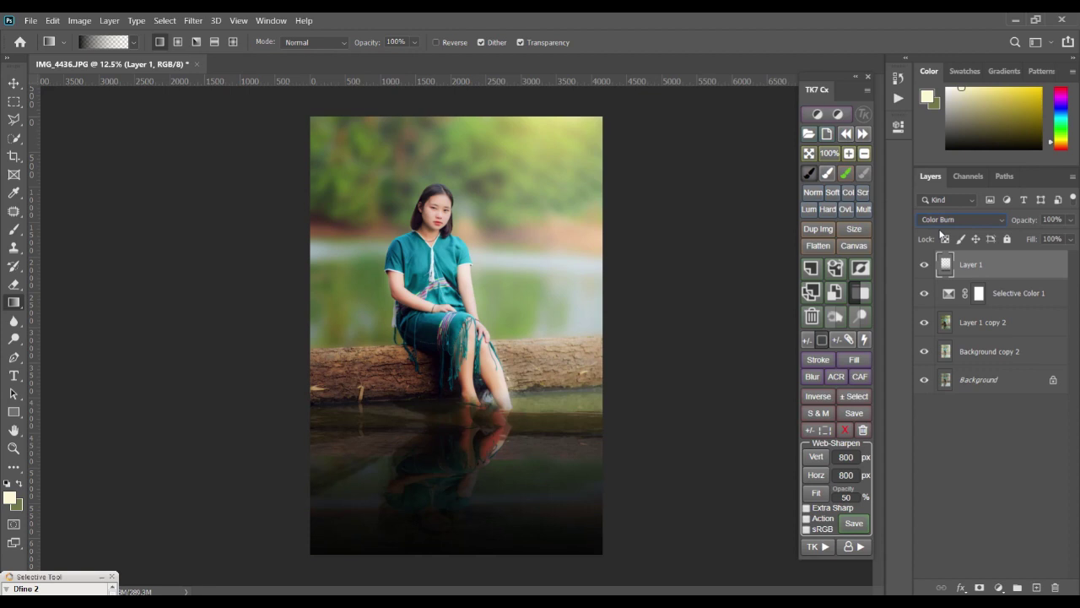
key(Up)
key(Down)
key(Down)
key(Down)
key(Down)
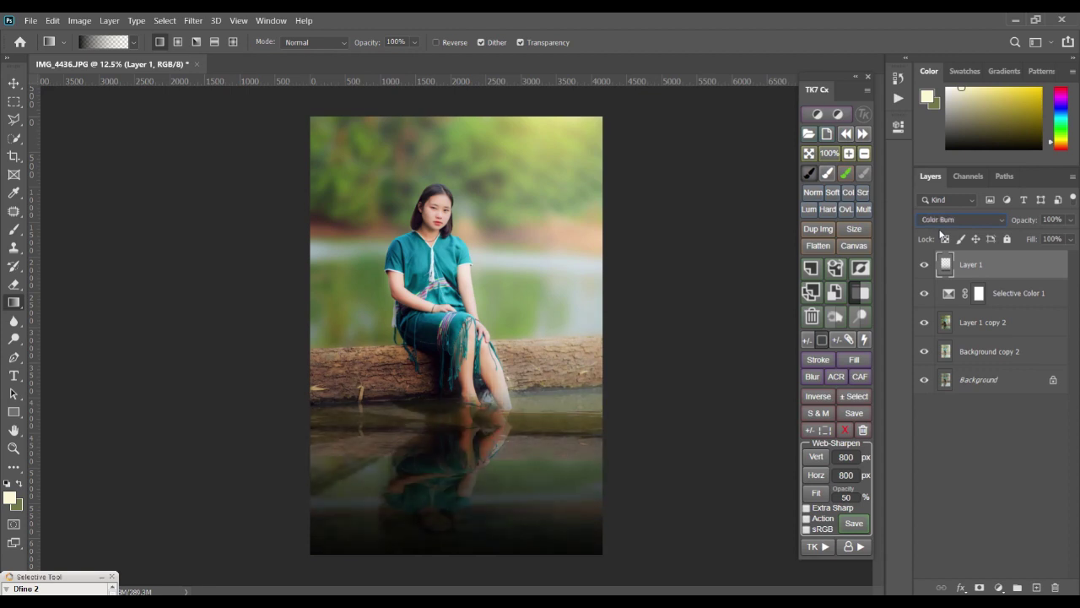
key(Down)
key(Down)
key(Down)
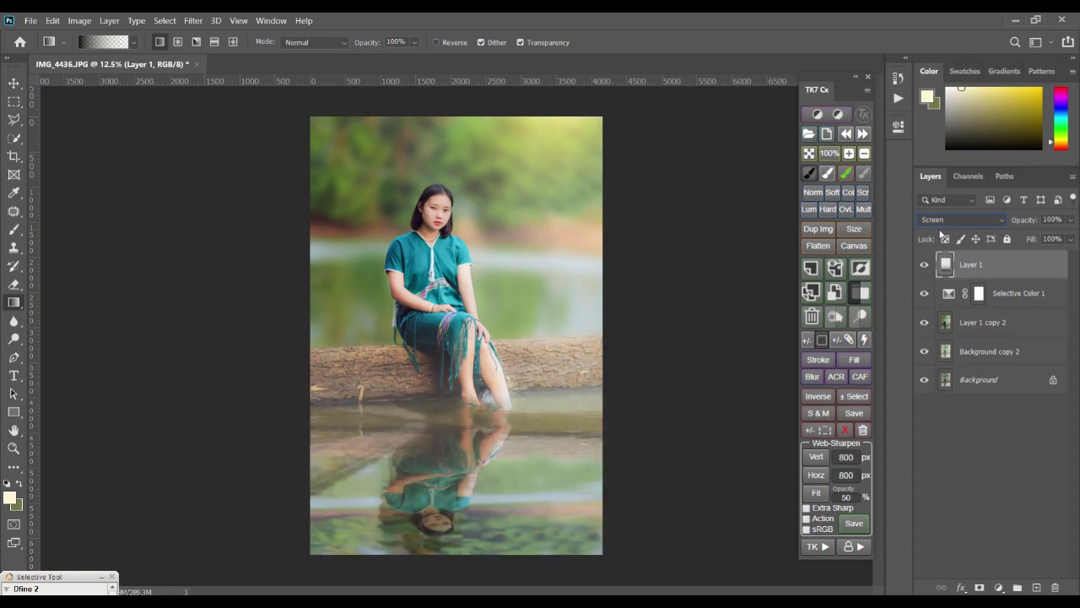
key(Down)
key(Down)
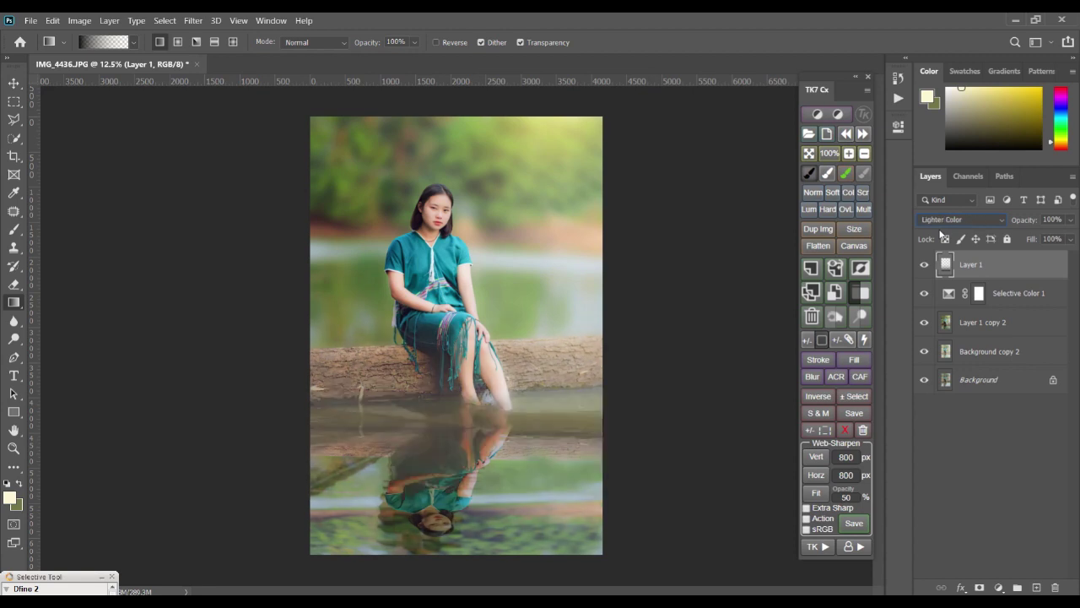
key(Down)
key(Down)
key(Down)
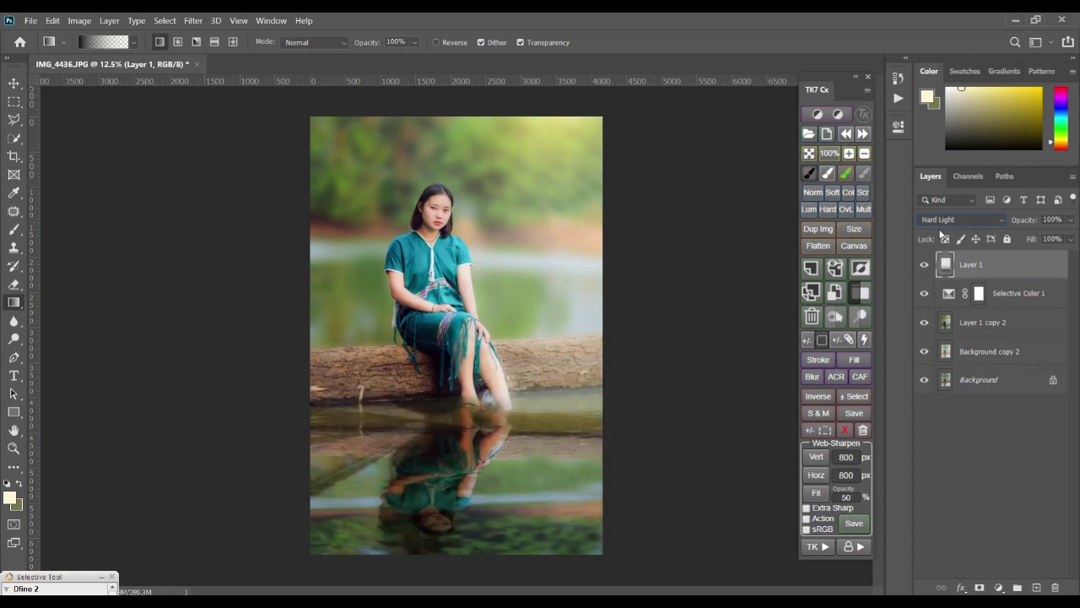
key(Down)
key(Down)
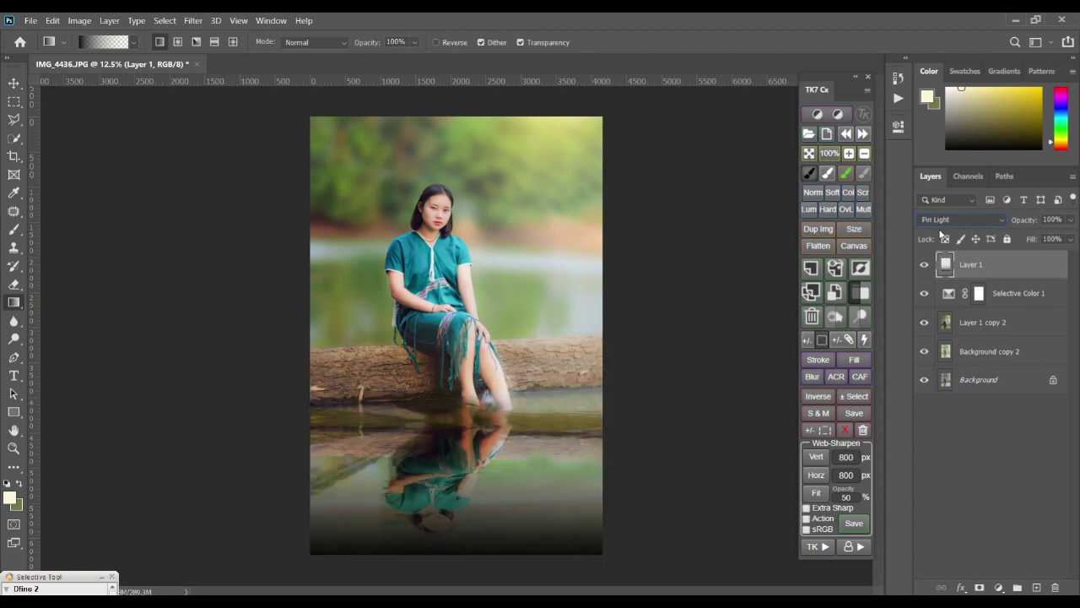
key(Down)
key(Down)
key(Down)
key(Down)
key(Down)
key(Down)
key(Down)
key(Down)
key(Down)
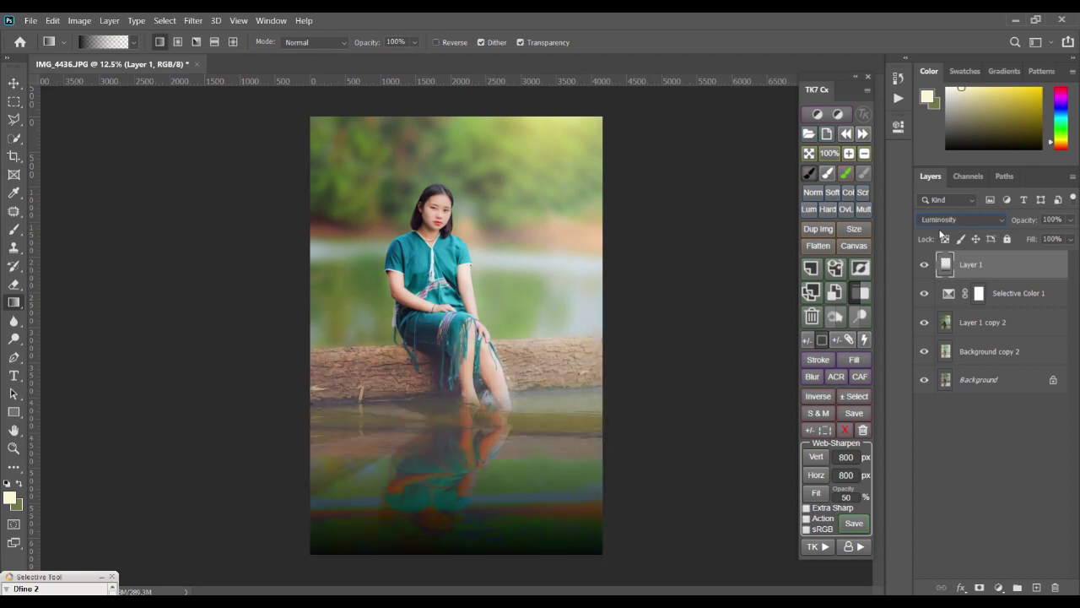
click(978, 218)
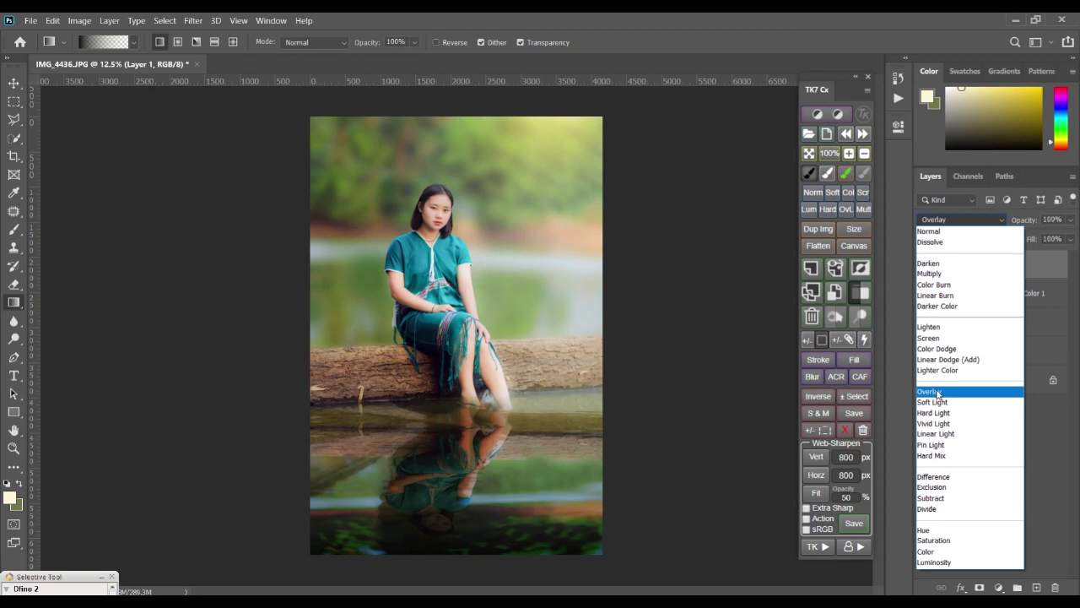
click(943, 232)
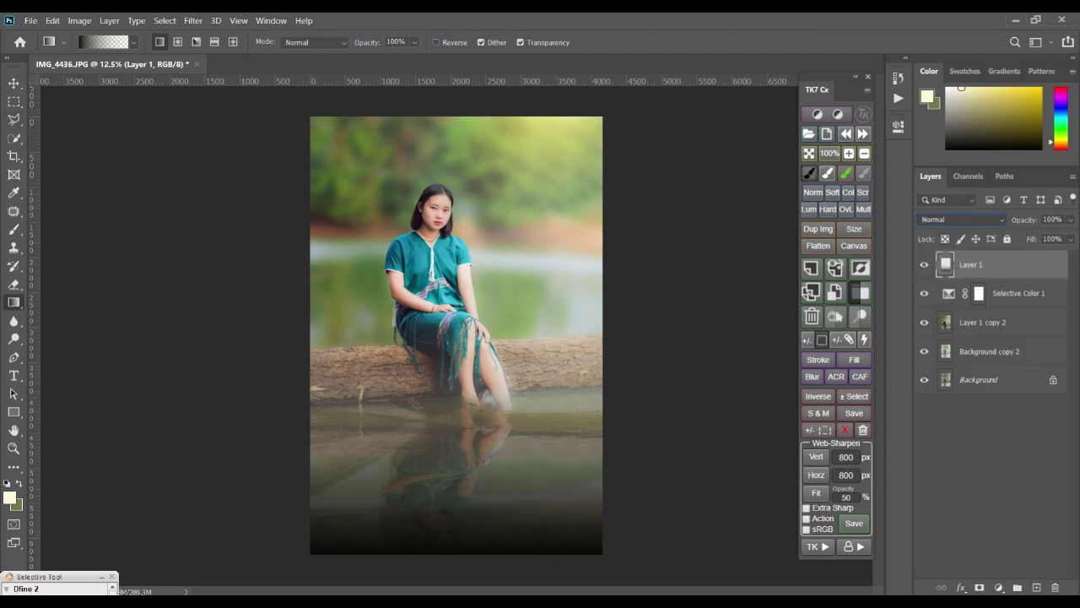
- Lower the opacity of the gradient Layer 1 to 34%
click(1071, 220)
drag(1070, 237, 1040, 240)
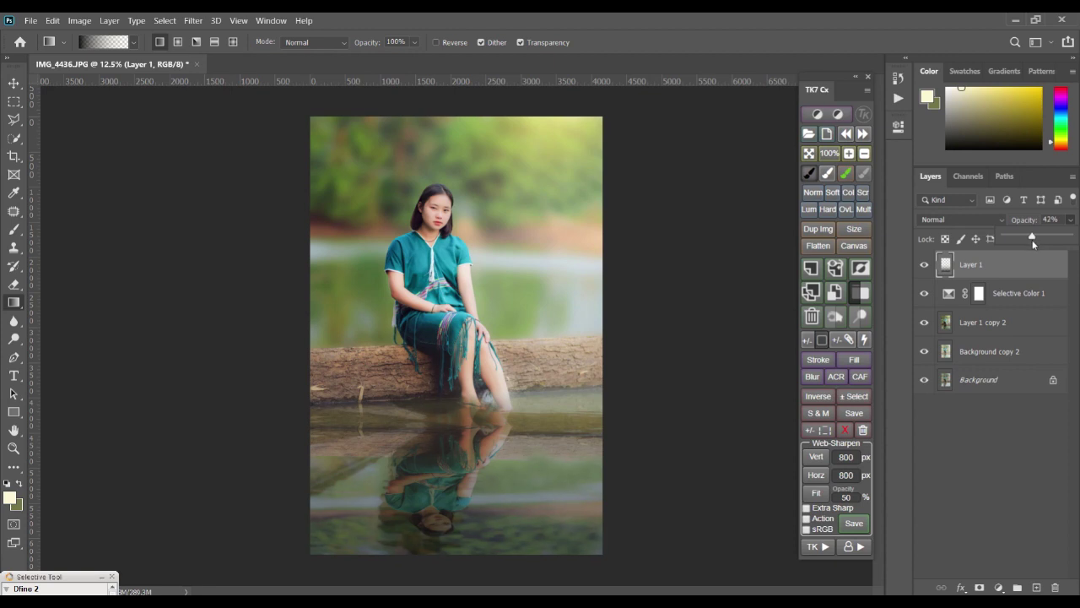
drag(1032, 240, 1026, 239)
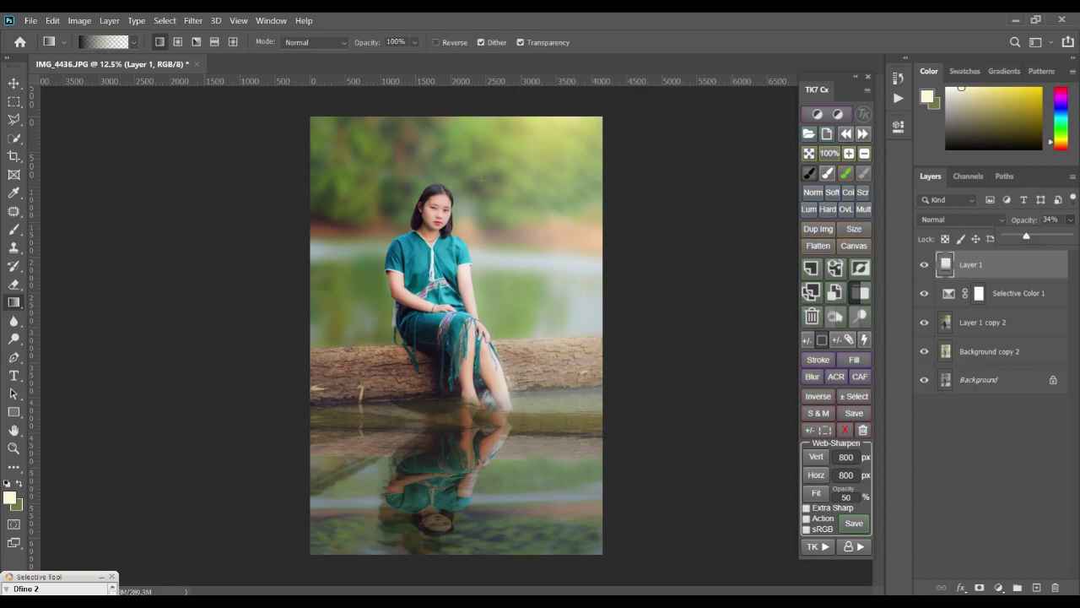
- Merge Layer 1, Selective Color 1, Layer 1 copy 2 and Background copy 2 into the Background layer
scroll(445, 189, up, 4)
scroll(443, 197, down, 2)
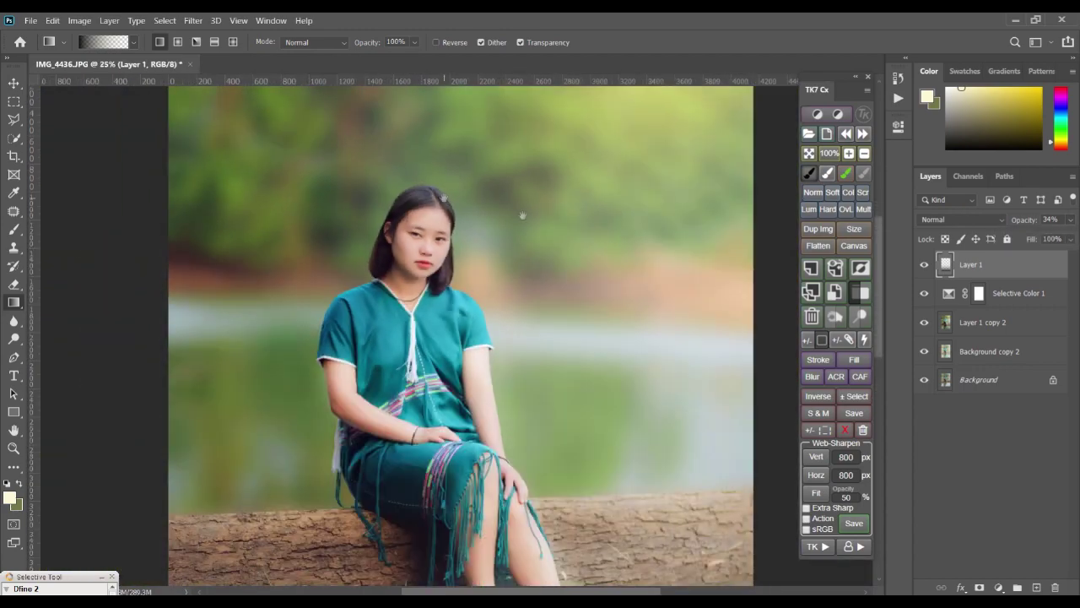
scroll(583, 349, down, 1)
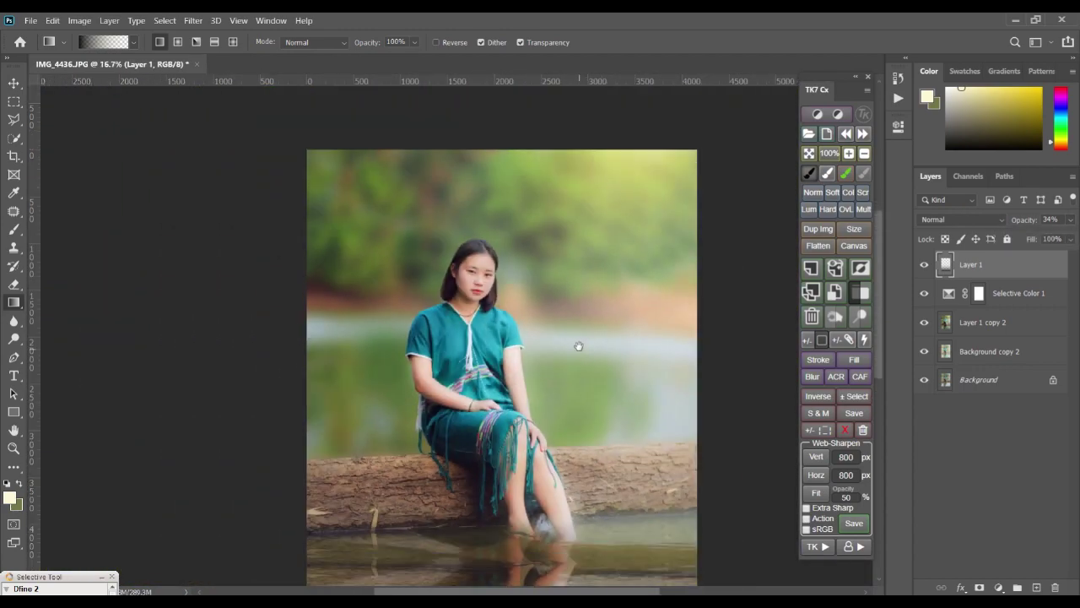
scroll(472, 344, down, 1)
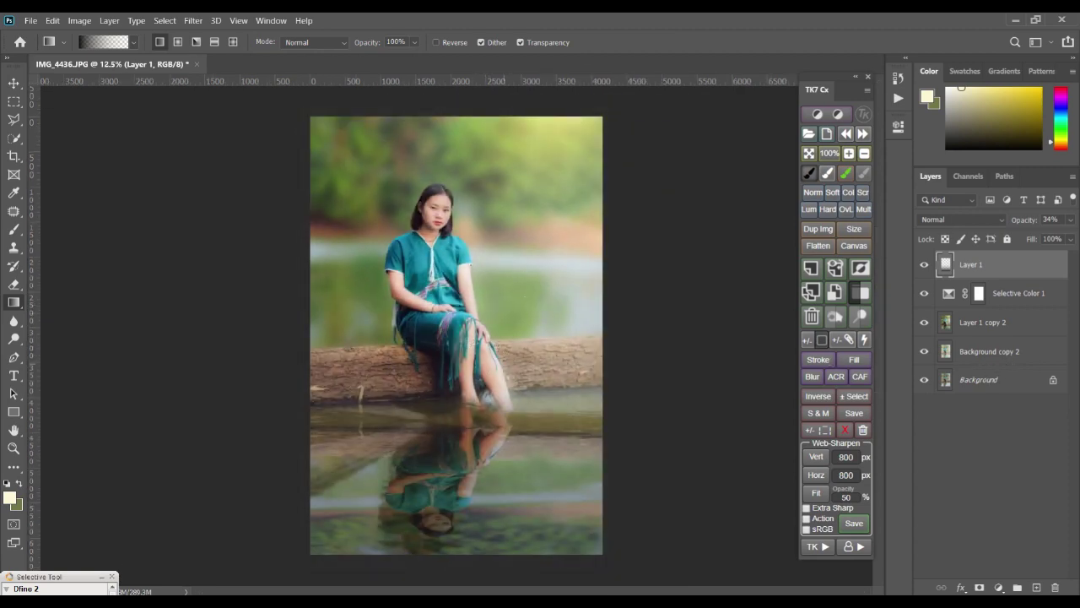
shift+click(996, 383)
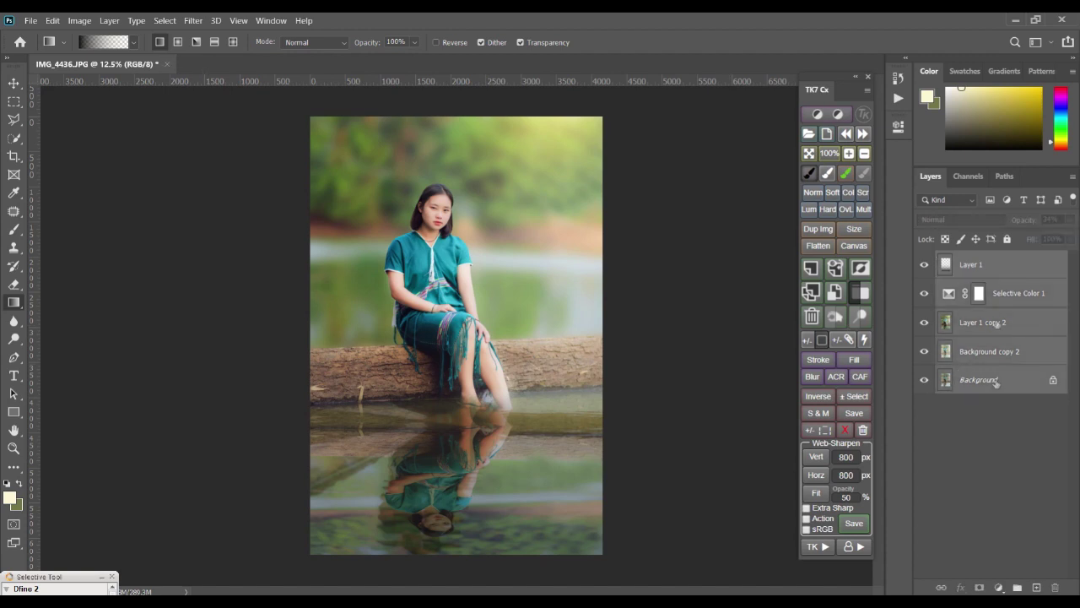
key(ctrl+e)
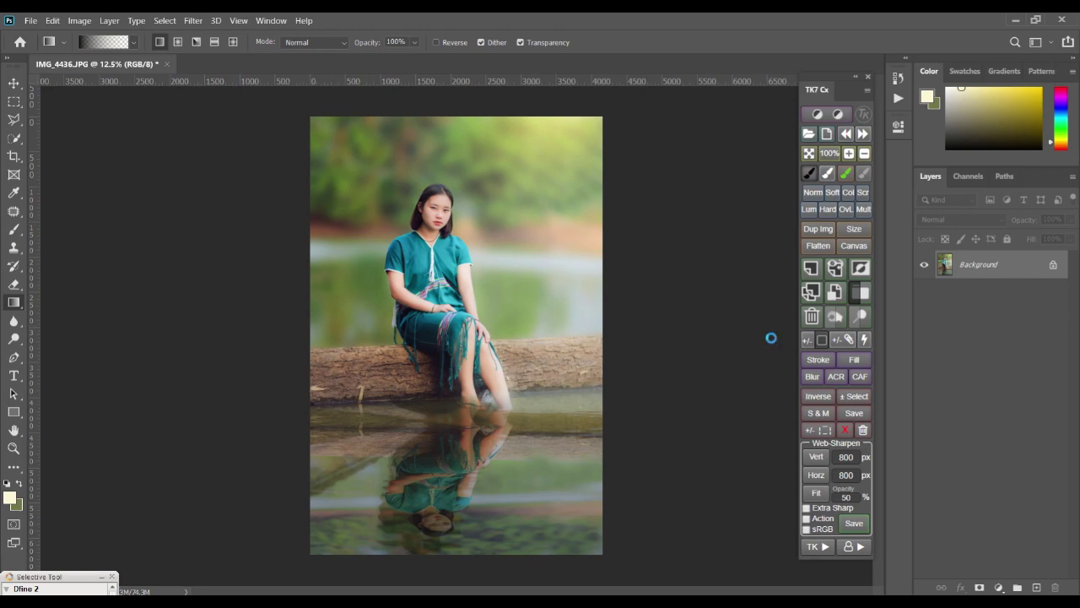
- Open 2019 MODEL logo.psd from the Photos Edit folder on drive D without resolving its missing fonts
key(ctrl+o)
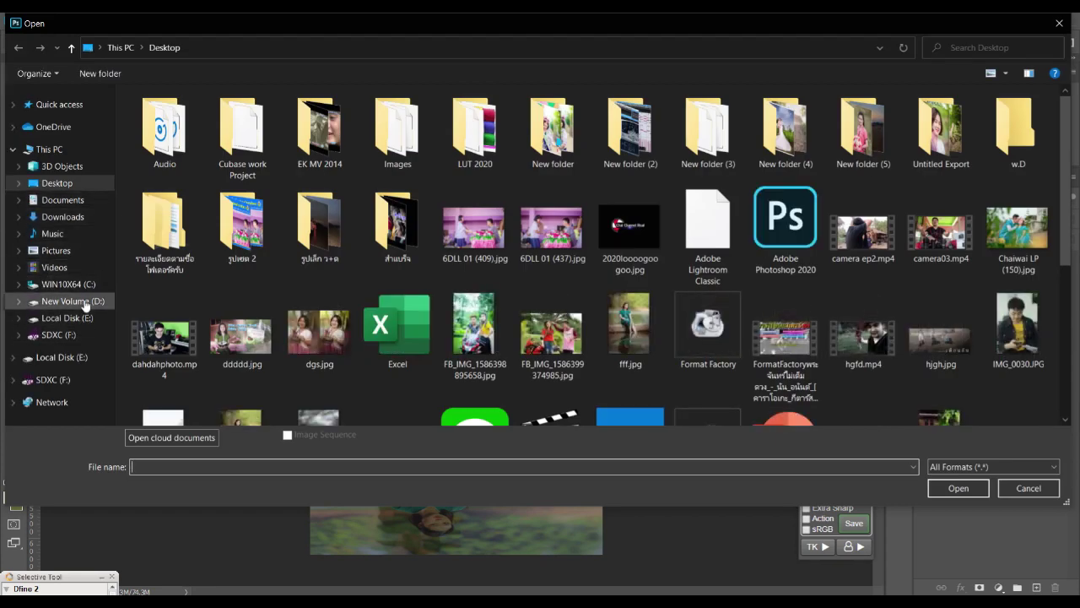
click(113, 301)
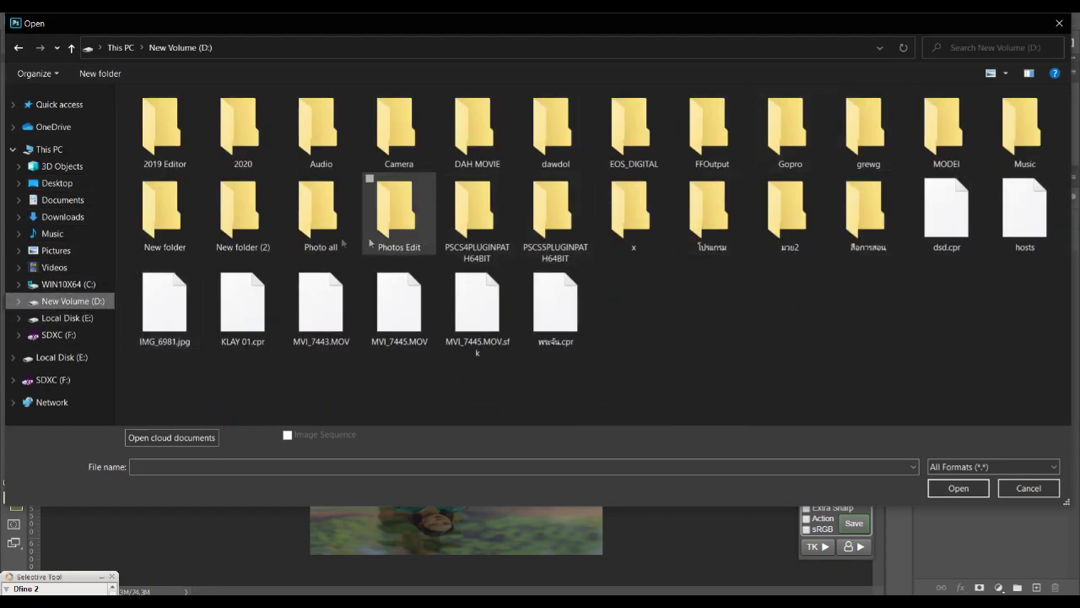
double_click(413, 230)
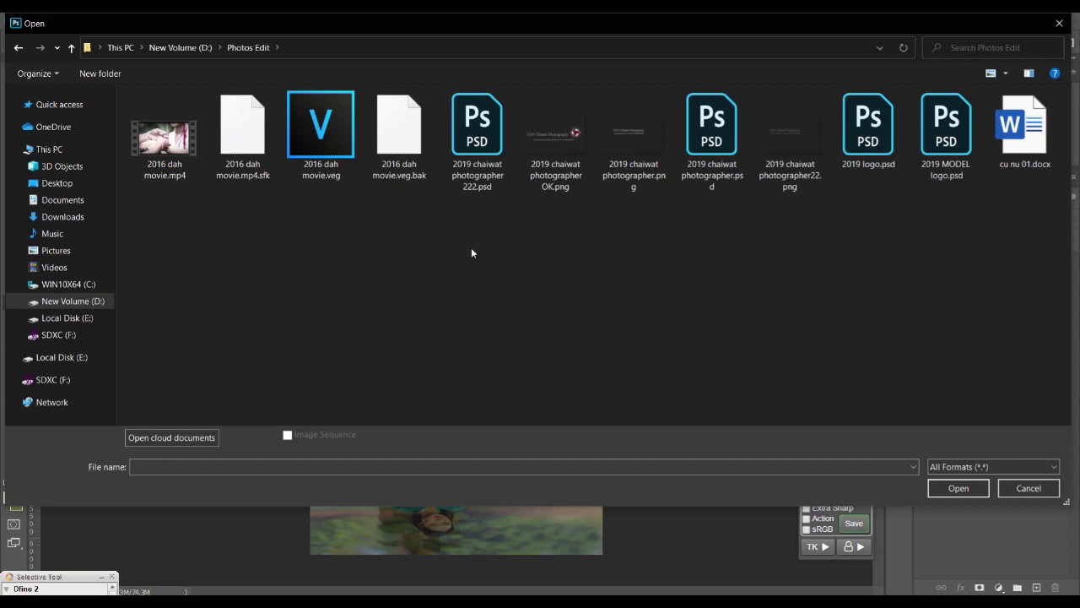
key(BackSpace)
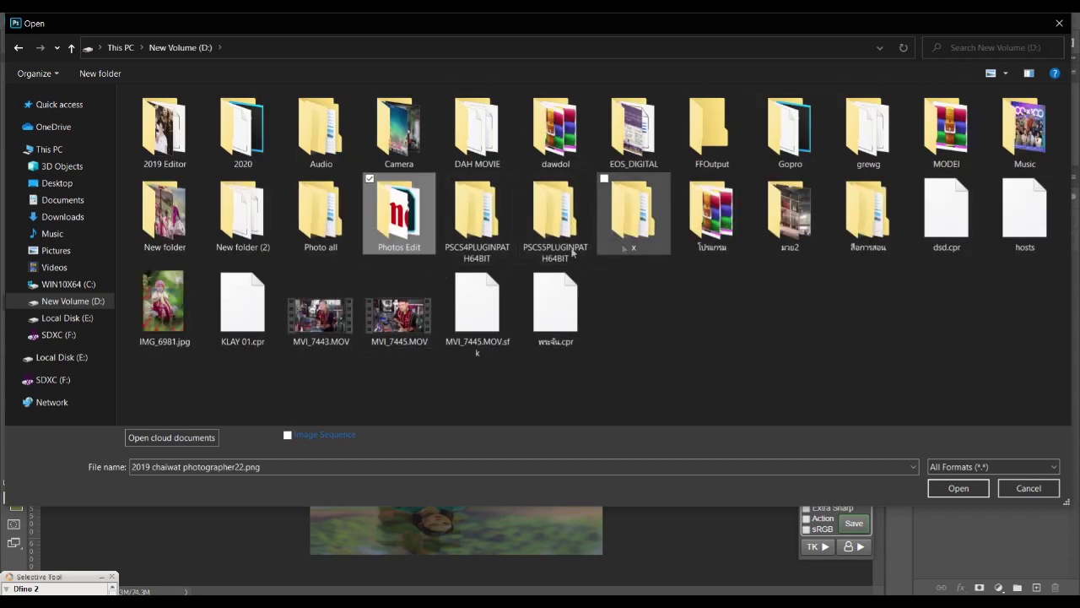
double_click(403, 221)
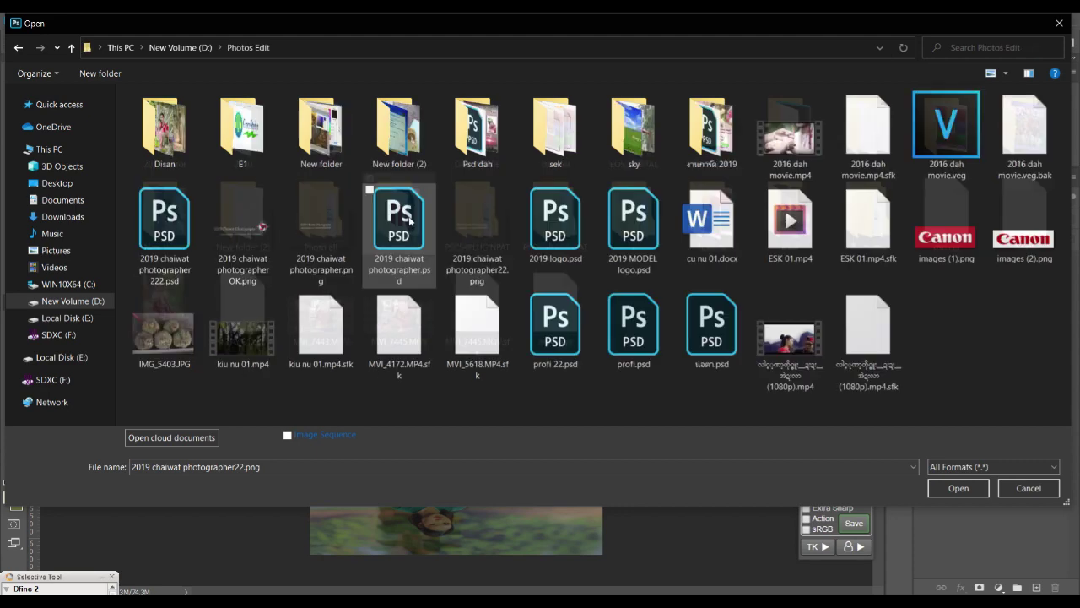
double_click(651, 258)
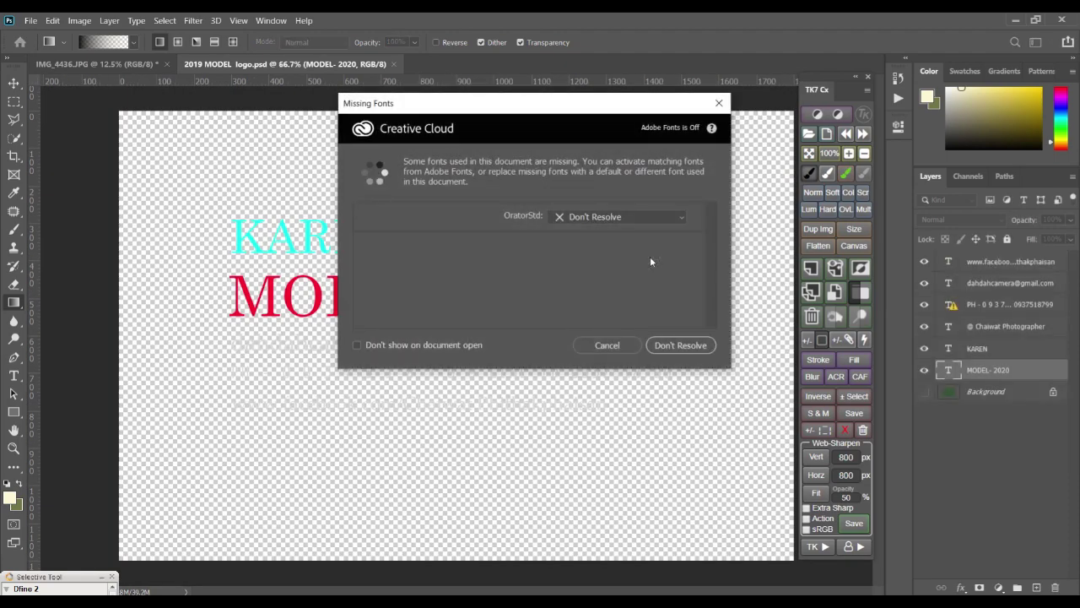
click(606, 344)
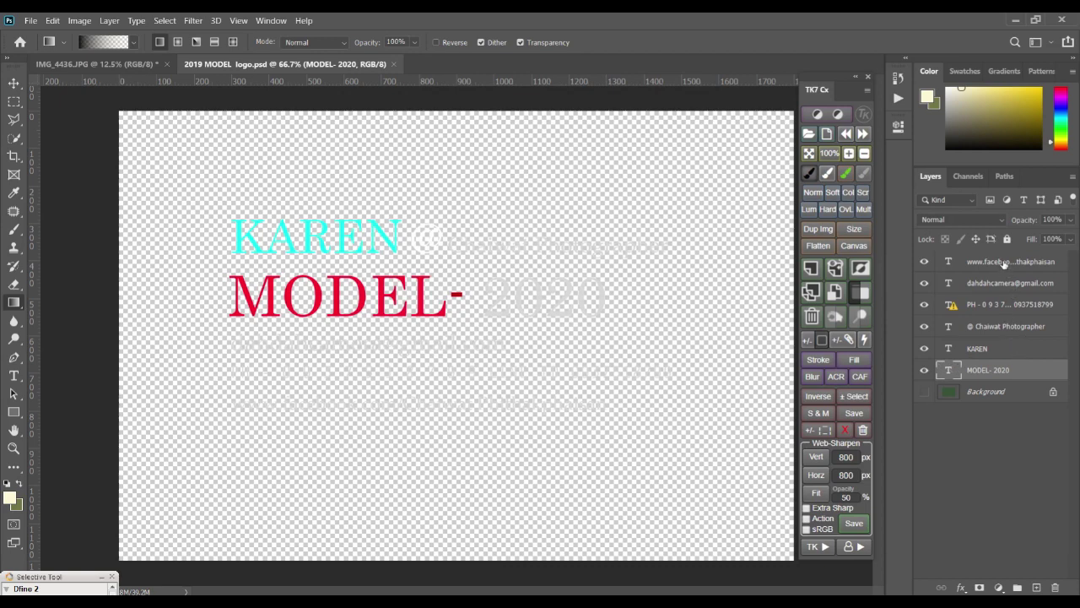
- Merge all the logo's text layers into one and move the merged logo into the IMG_4436.JPG document
shift+click(1019, 263)
key(ctrl+e)
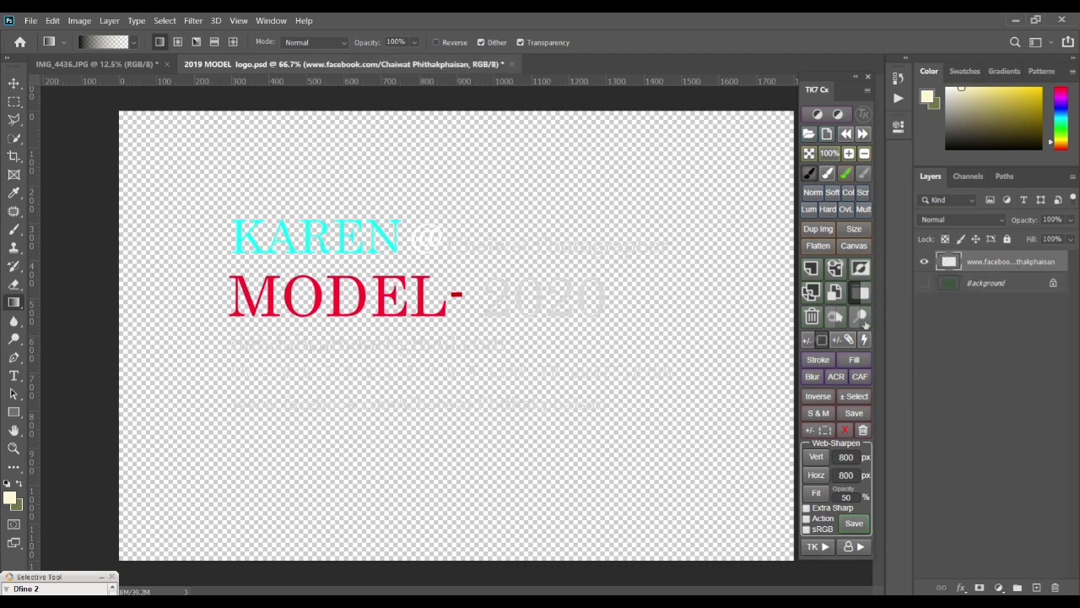
key(v)
drag(372, 296, 410, 376)
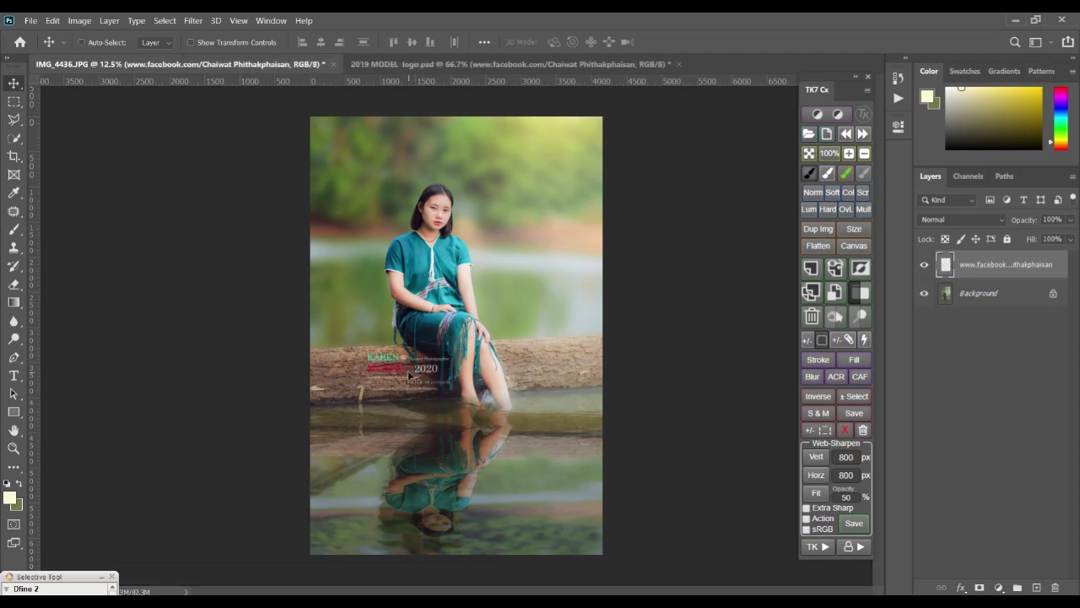
- Enlarge the logo to about 124% and place it in the photo's lower-right corner with Free Transform
key(ctrl+t)
drag(409, 375, 577, 529)
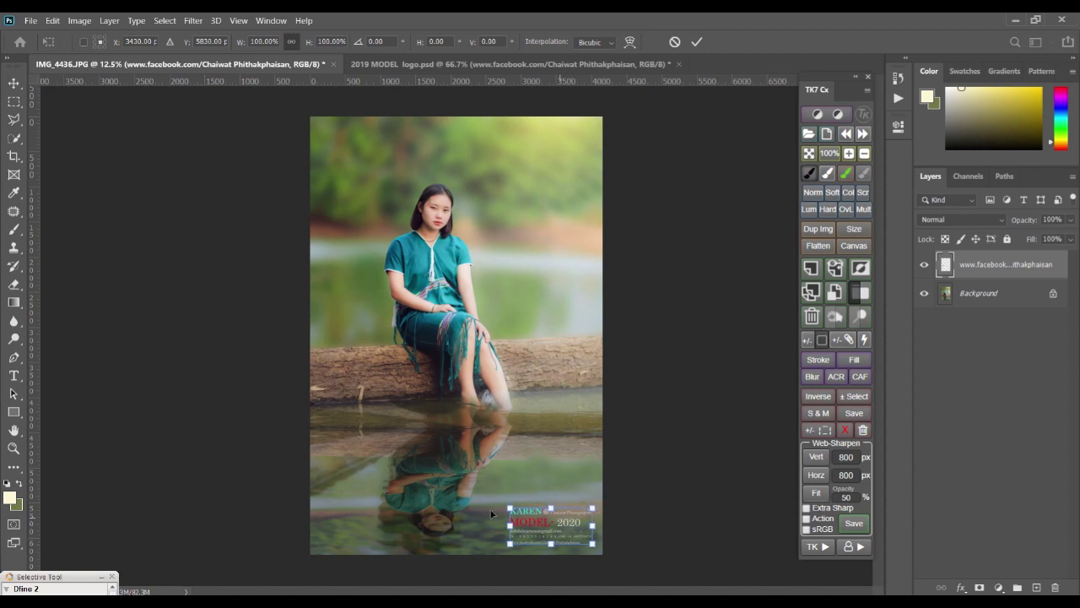
drag(508, 508, 487, 497)
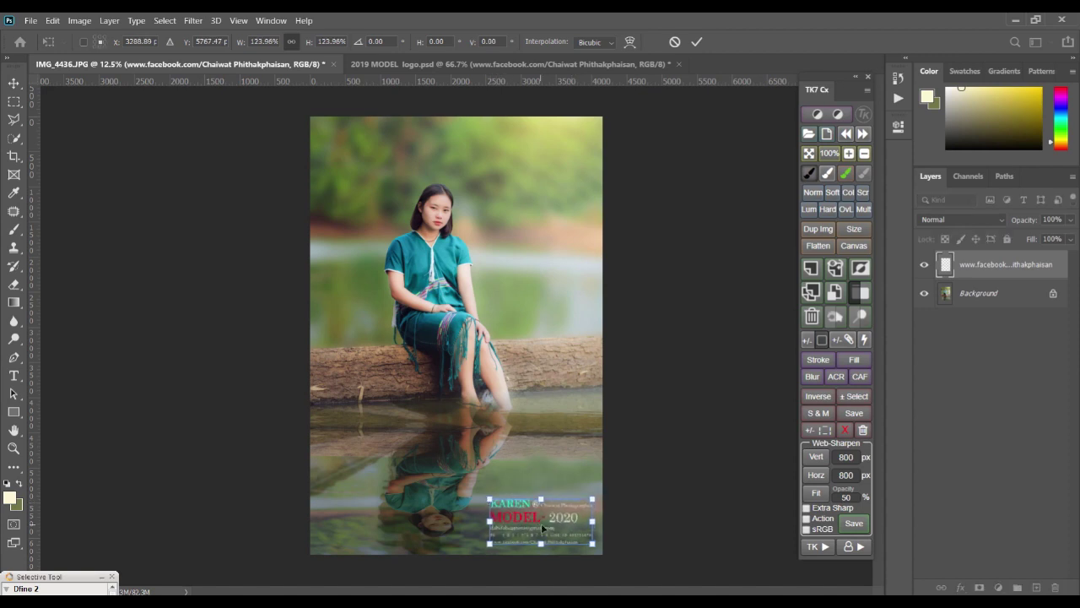
drag(546, 525, 543, 527)
key(Return)
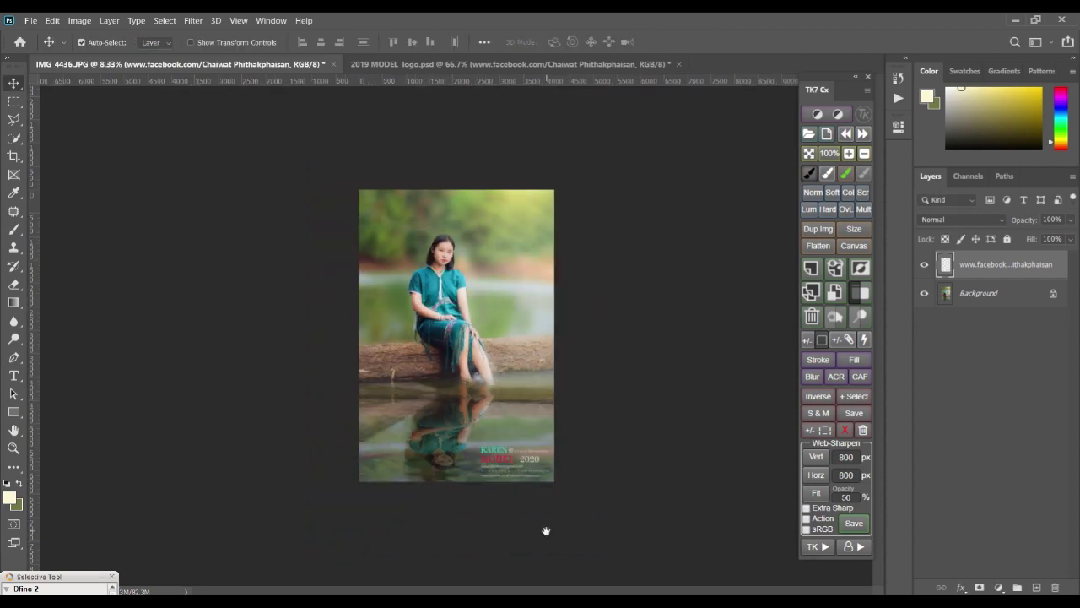
- Check the logo's placement up close and merge the logo layer with the Background
key(ctrl+plus)
drag(544, 510, 523, 357)
scroll(402, 349, up, 1)
key(ctrl)
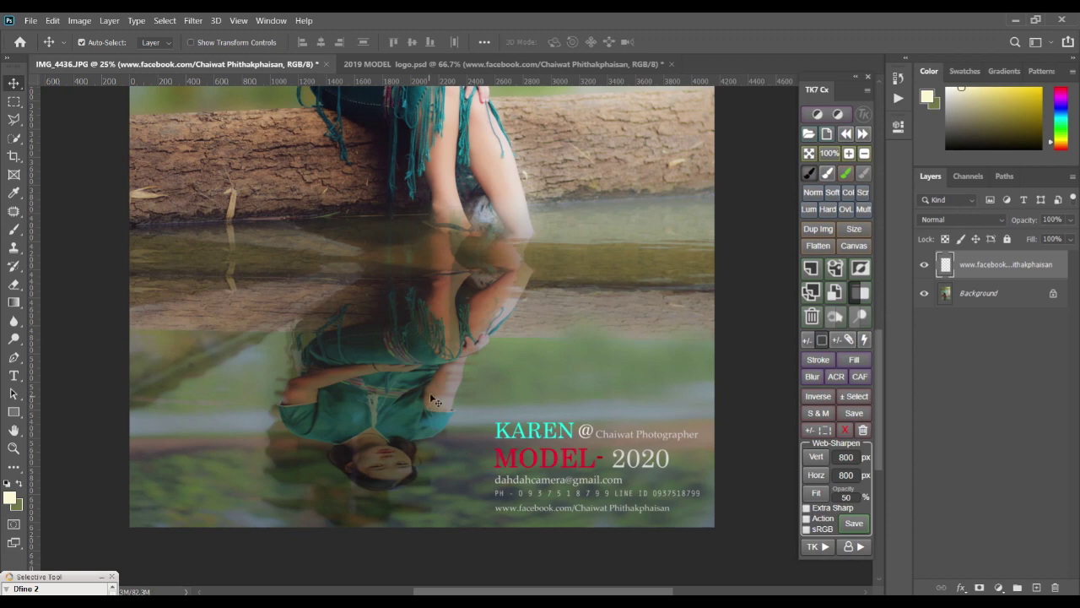
scroll(478, 341, down, 2)
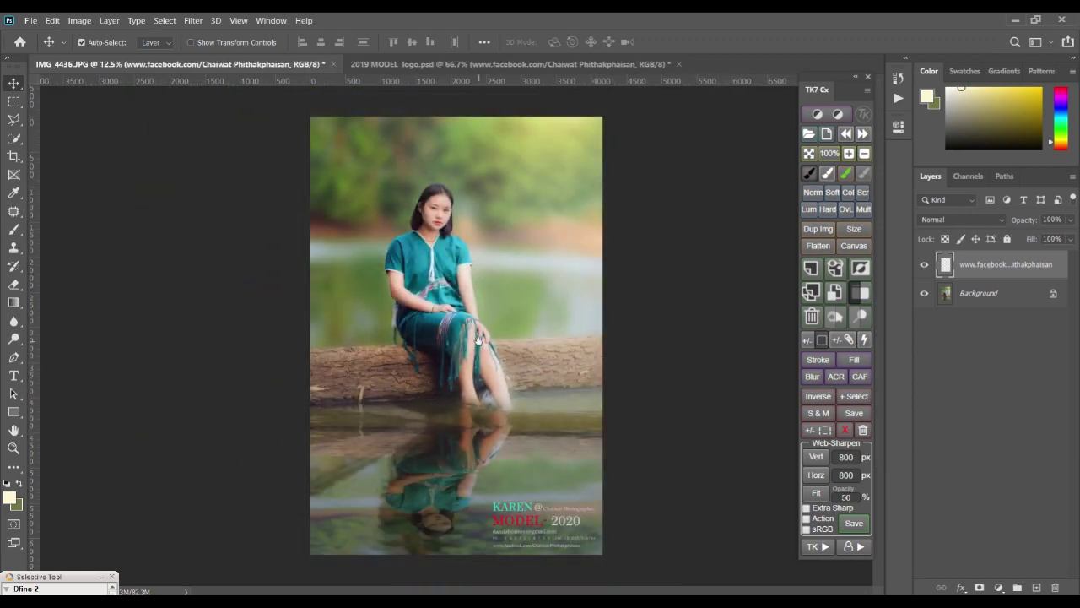
scroll(478, 341, down, 1)
scroll(477, 340, up, 1)
click(988, 300)
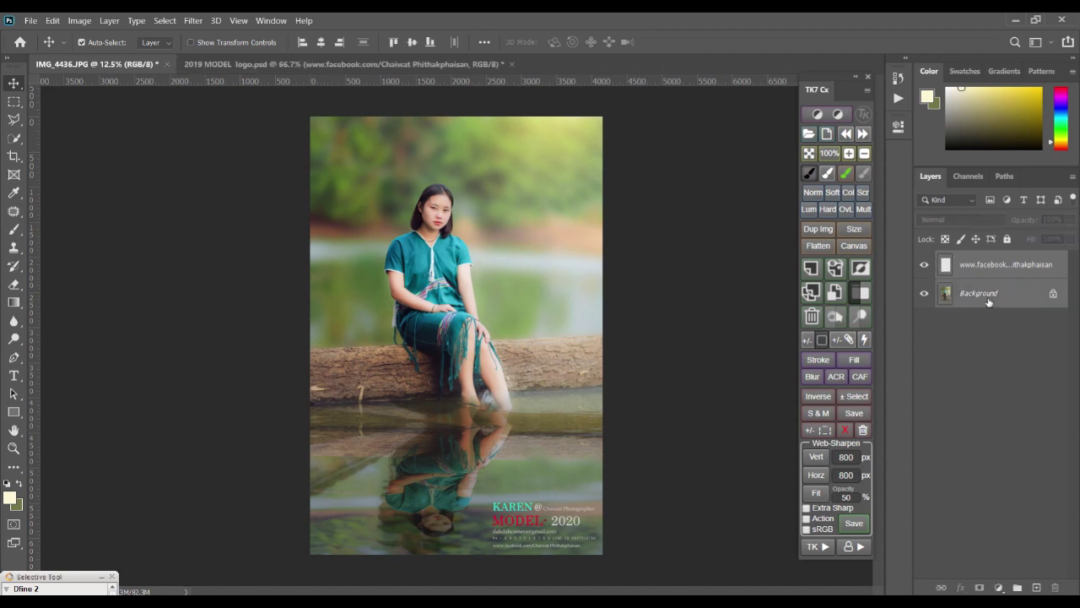
key(ctrl)
key(ctrl+e)
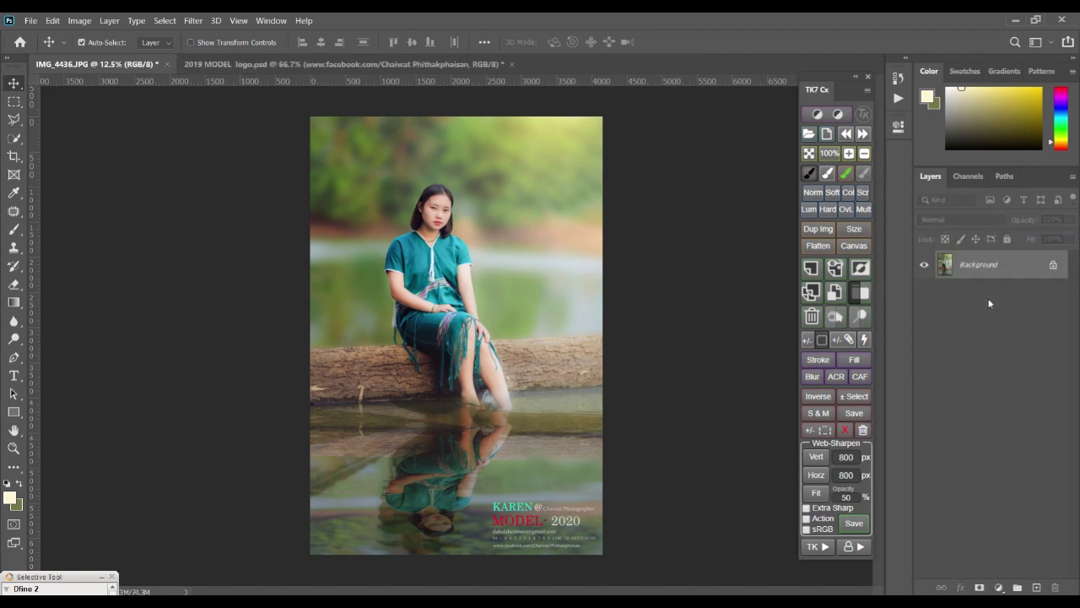
- Save the finished photo as a JPEG named edit 02 in New folder (7) at Maximum quality 12
click(30, 21)
click(78, 179)
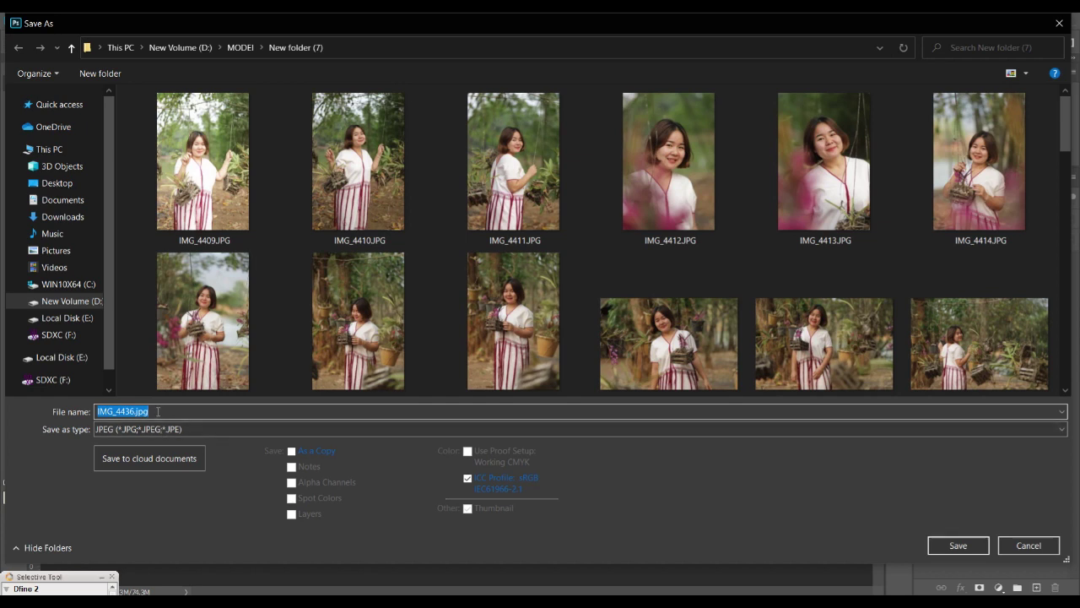
text(edit 02)
click(976, 543)
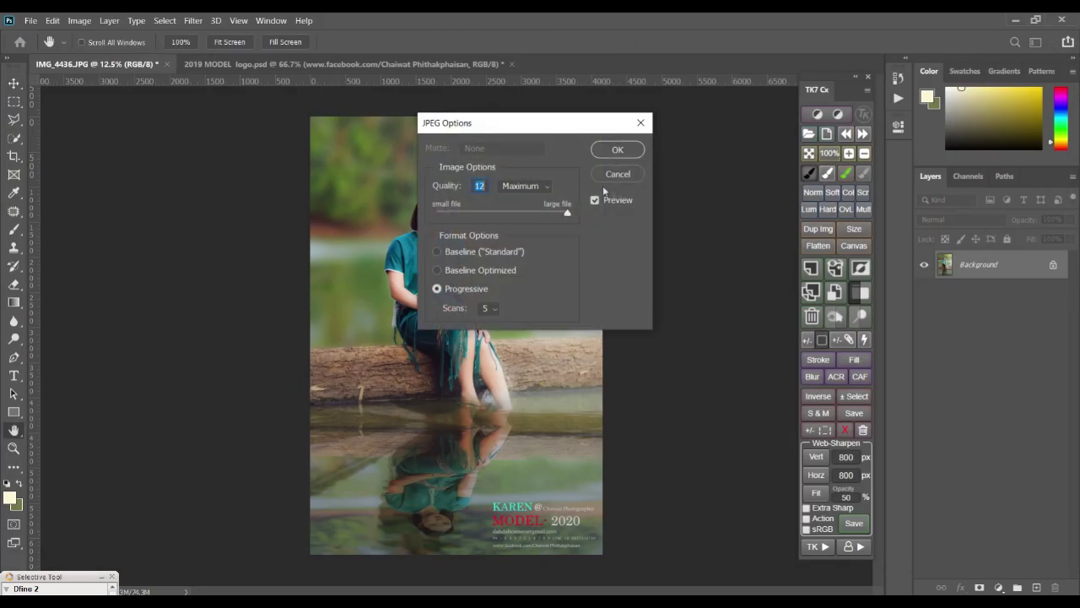
click(617, 149)
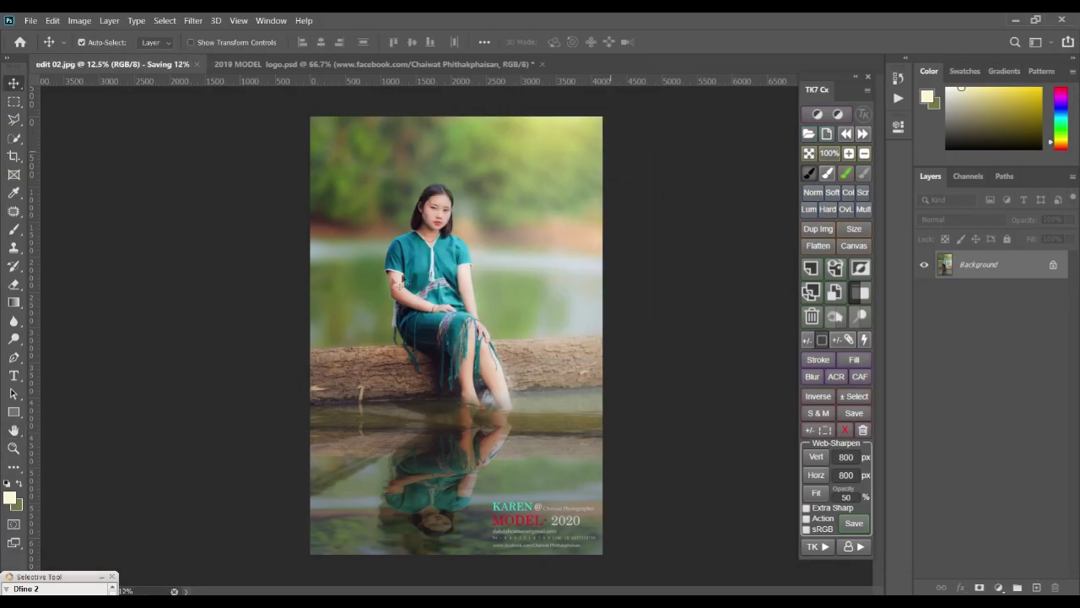
ctrl+click(449, 211)
ctrl+click(449, 211)
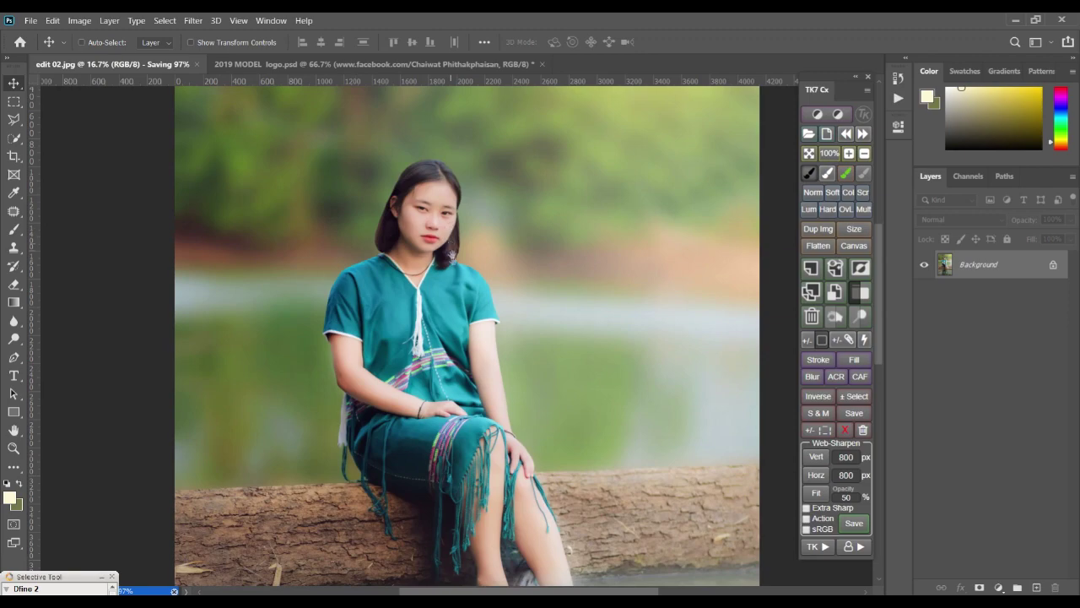